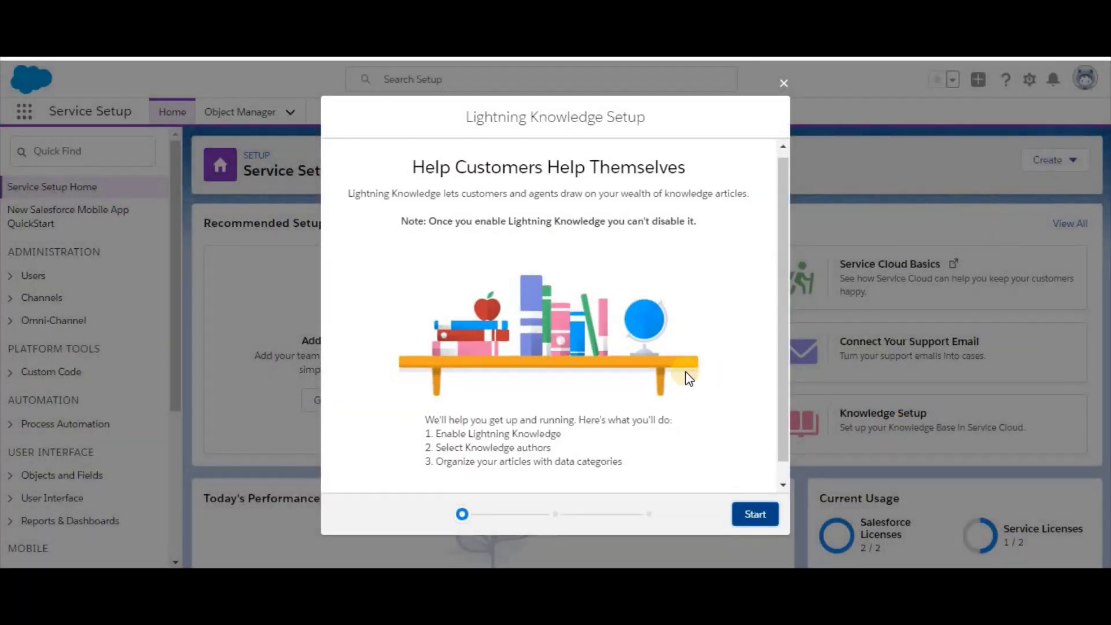
- Start the Lightning Knowledge setup and continue past author selection with only the already selected user as Knowledge author
scroll(687, 377, "down", 1)
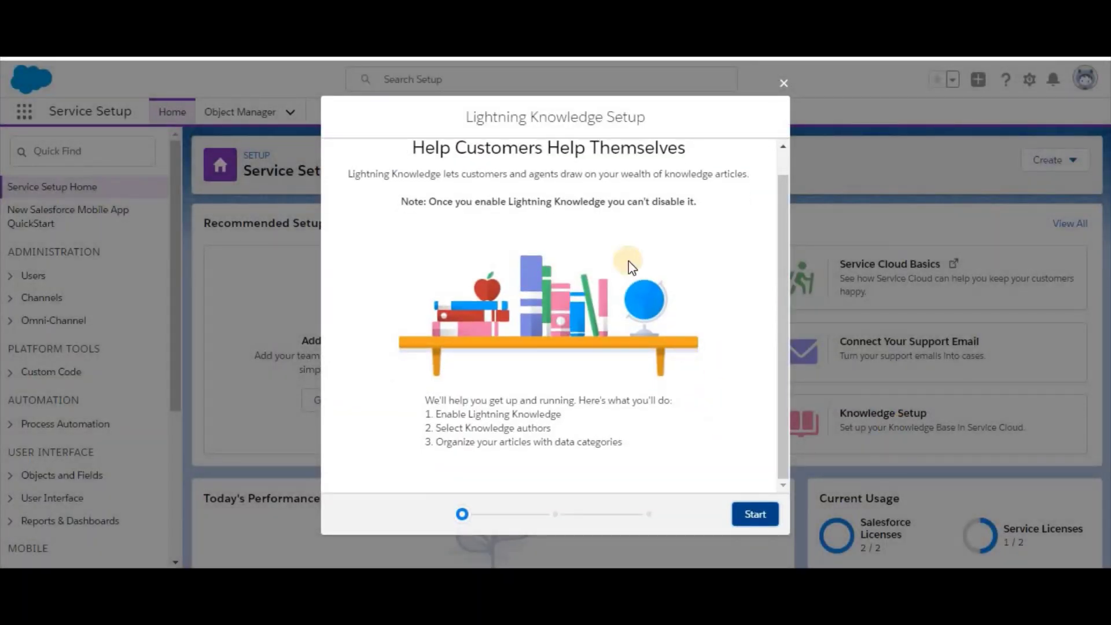
left_click(746, 518)
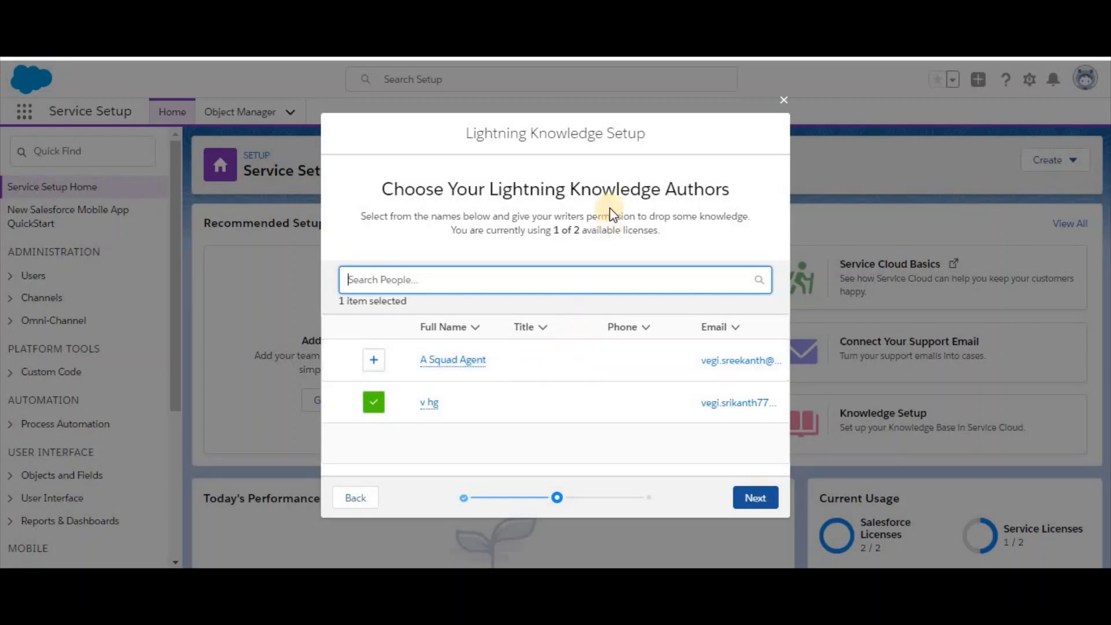
double_click(607, 190)
left_click(607, 190)
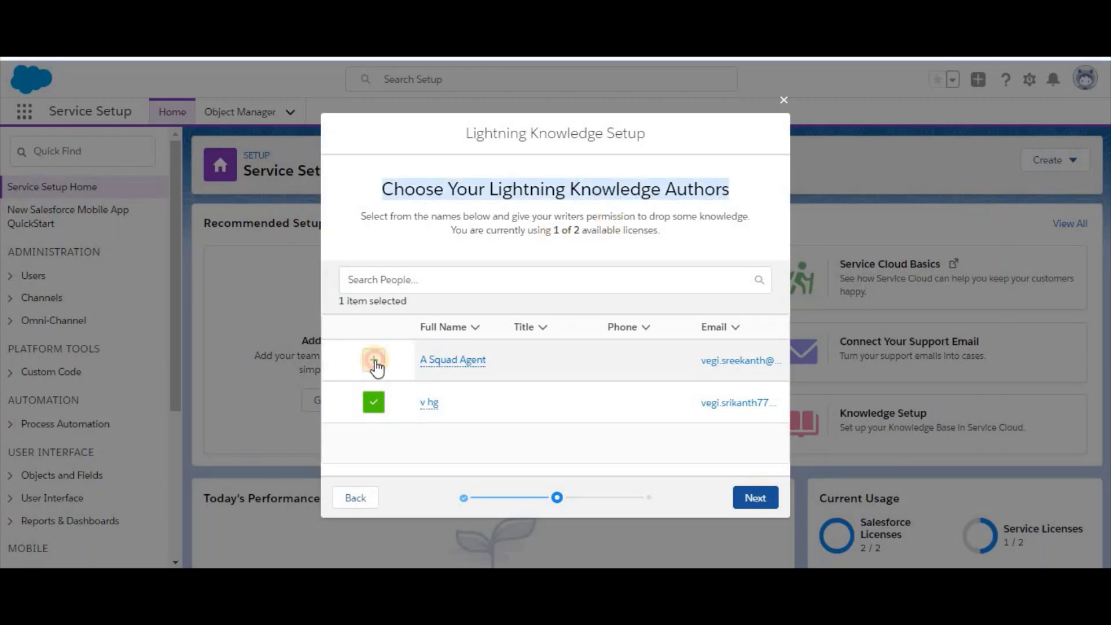
left_click(374, 363)
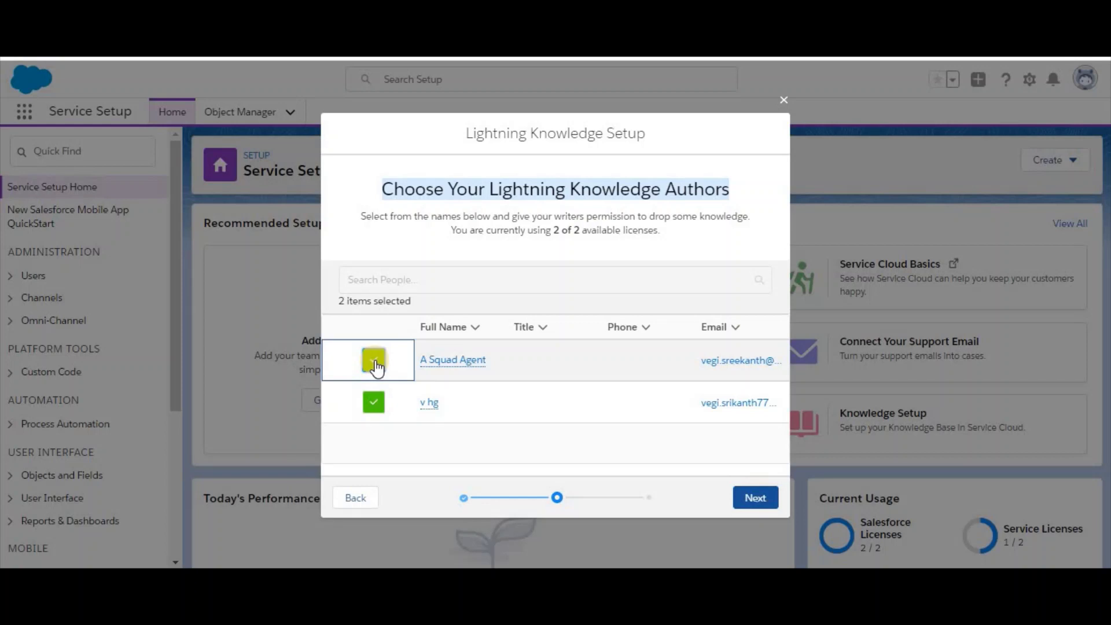
left_click(374, 363)
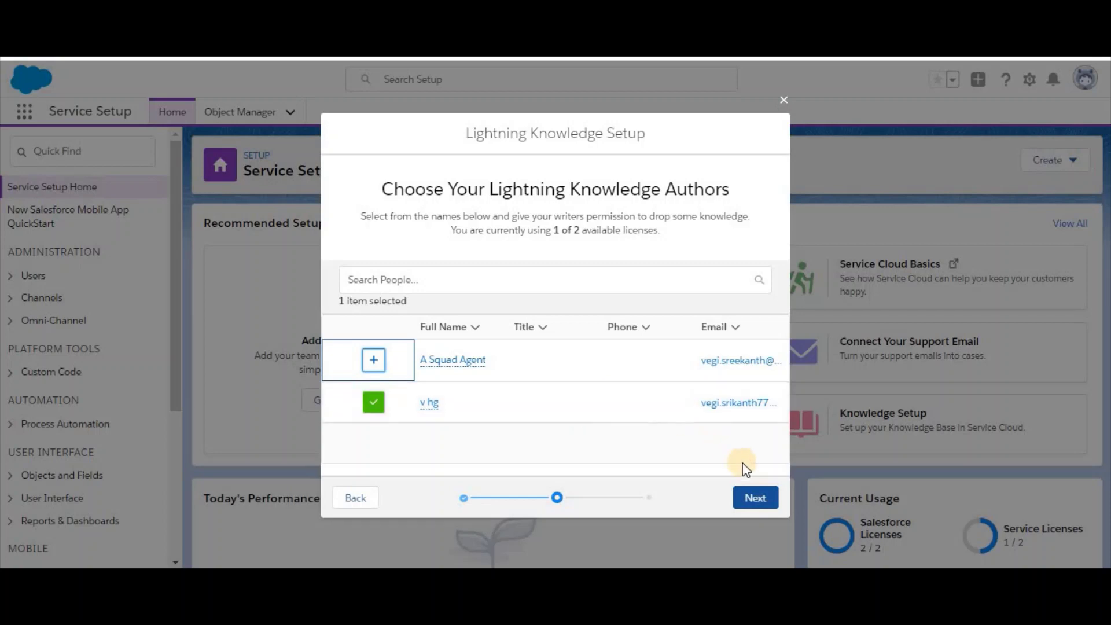
left_click(752, 495)
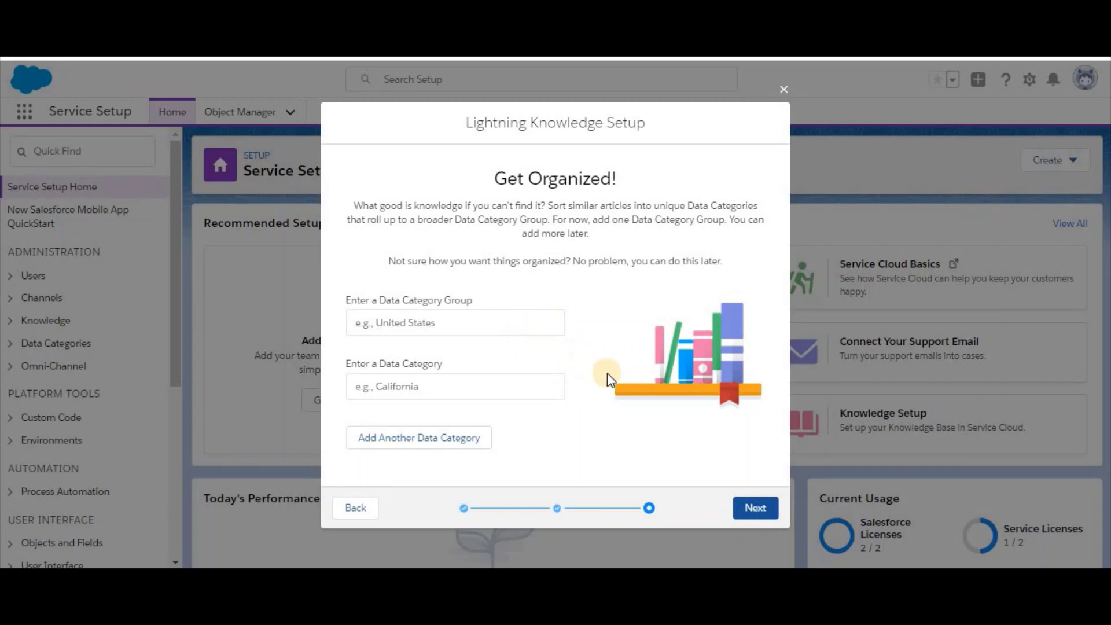
- Leave the data category group and data category blank, and finish the Lightning Knowledge setup
left_click(759, 509)
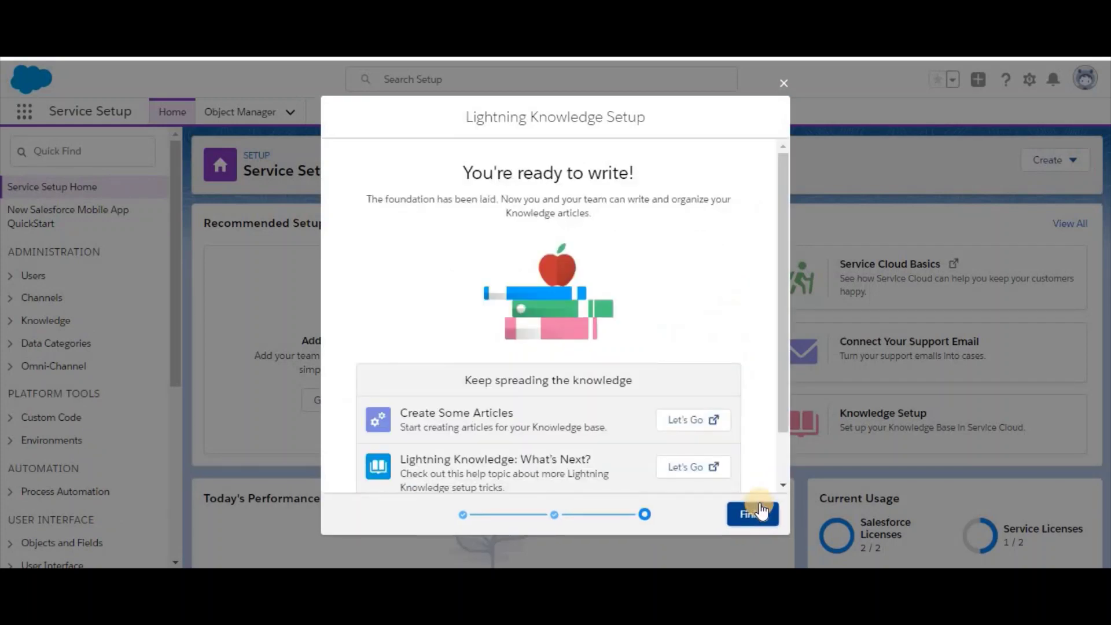
scroll(533, 412, "down", 1)
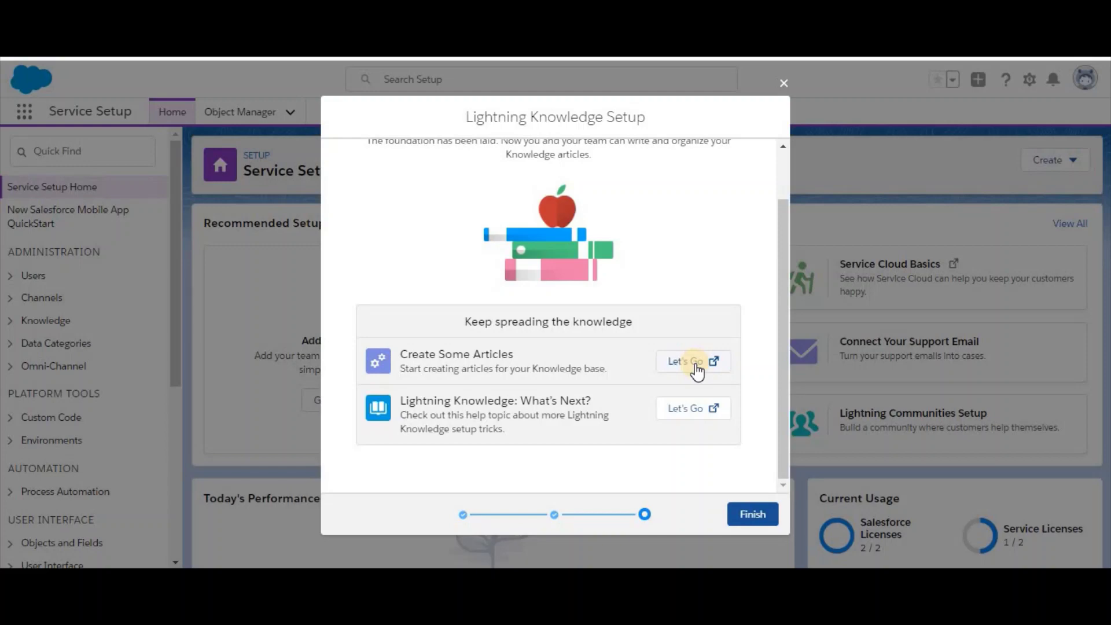
left_click(752, 513)
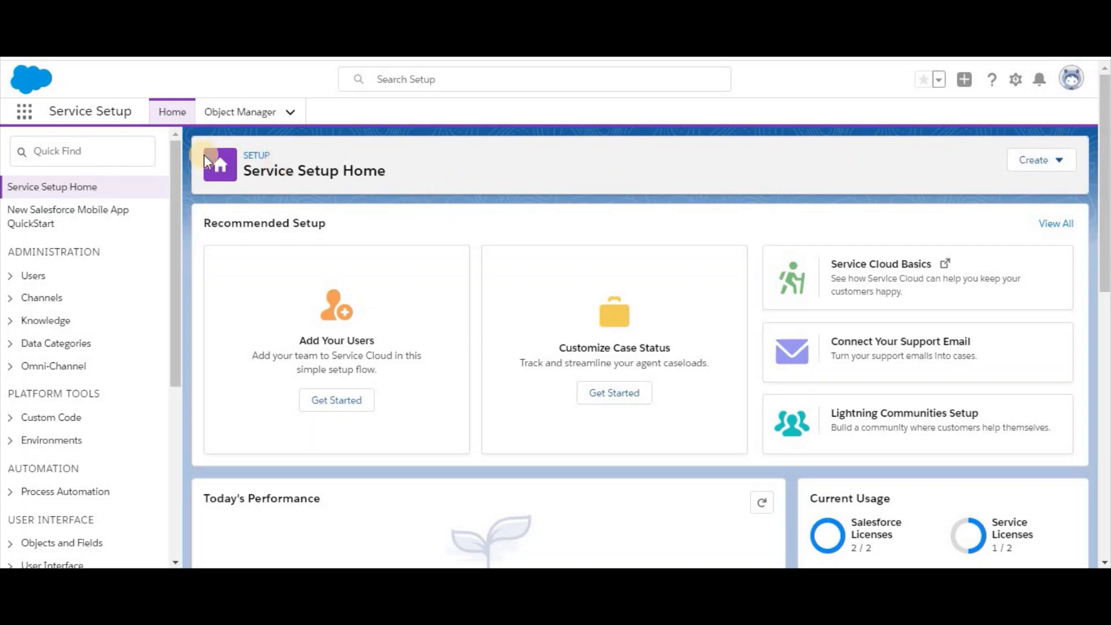
- Open the Knowledge item from the full App Launcher list
left_click(26, 123)
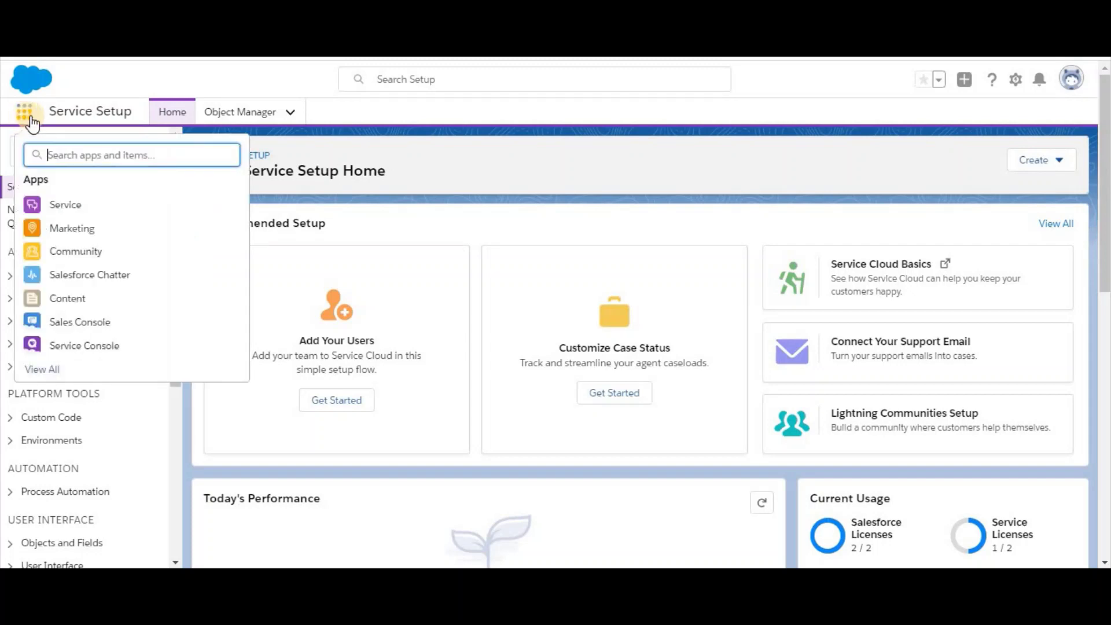
left_click(43, 370)
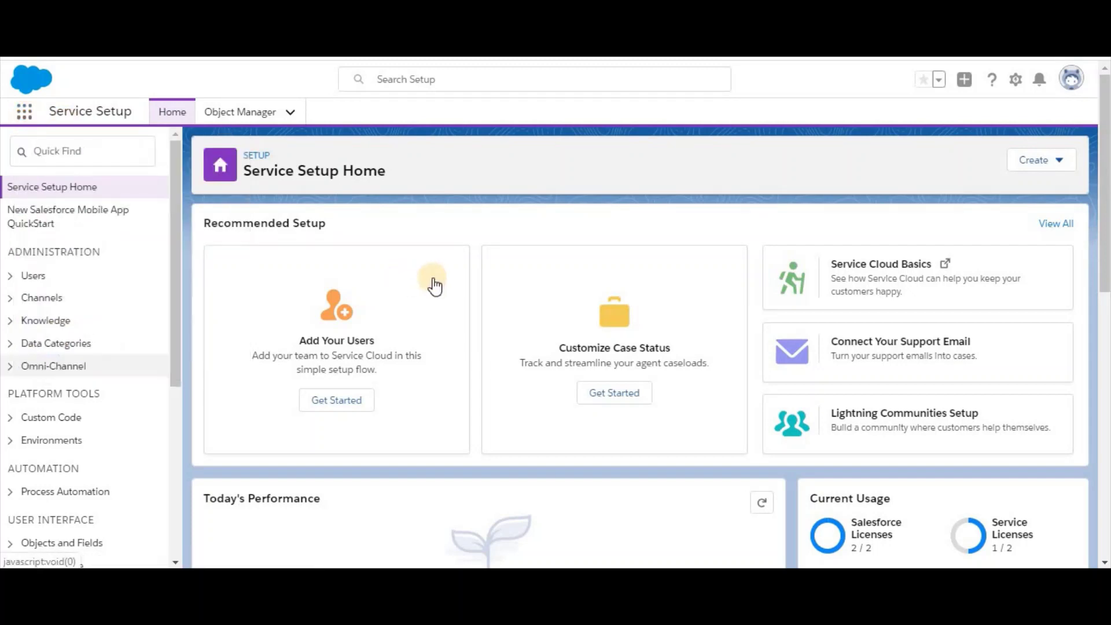
scroll(583, 317, "down", 4)
scroll(583, 318, "down", 5)
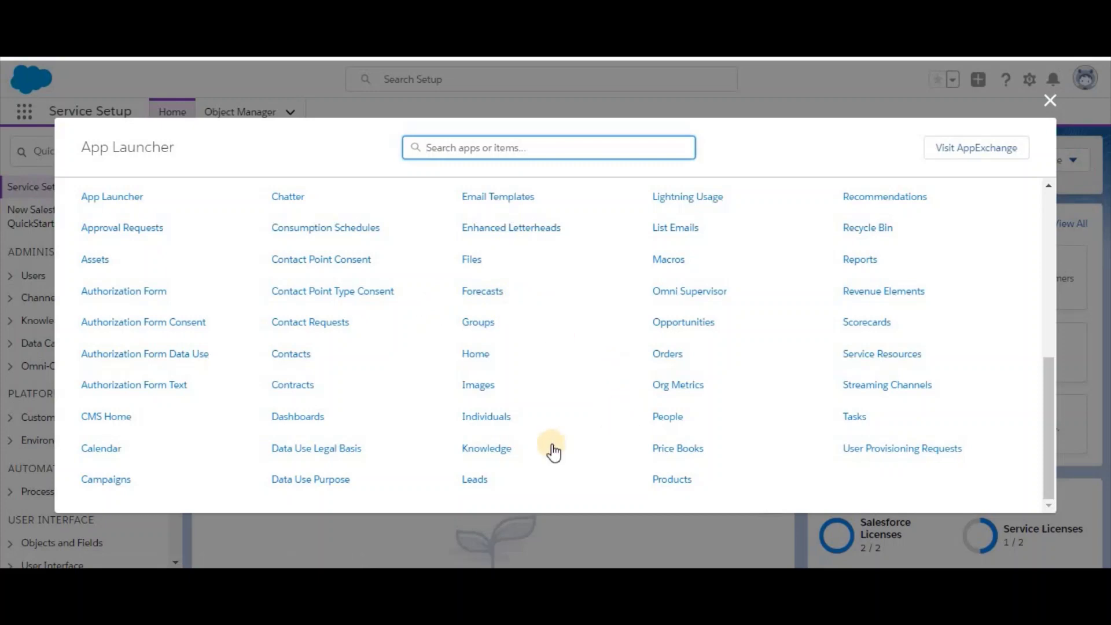
left_click(498, 456)
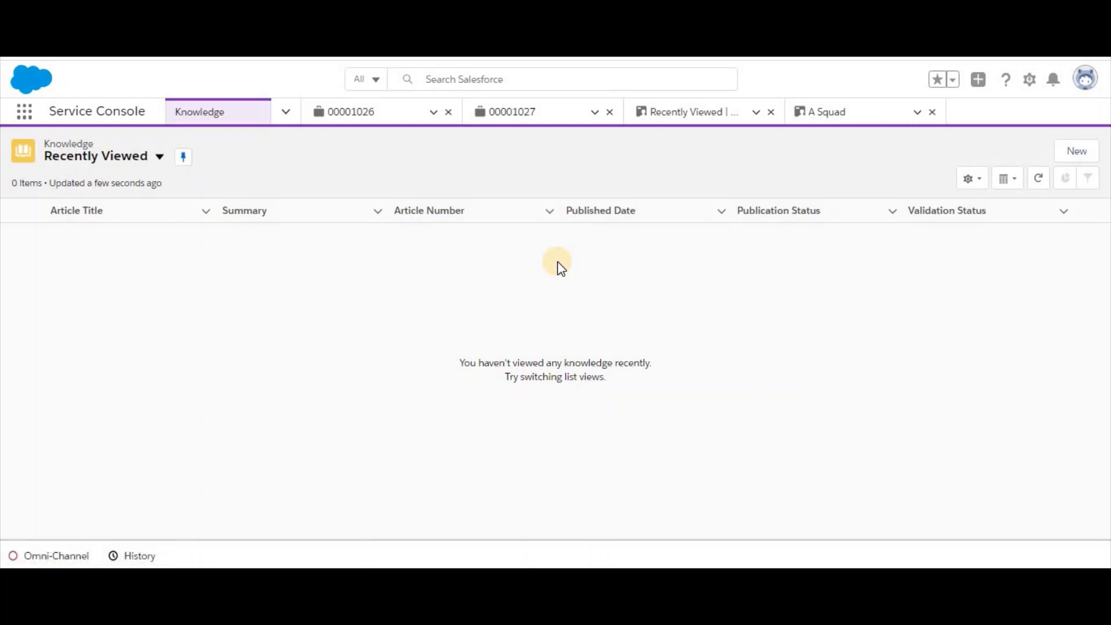
- Start a new FAQ Knowledge article titled "Warranty Details of Laptop Model ABCD1122" and let the URL name fill in from the title
left_click(1069, 155)
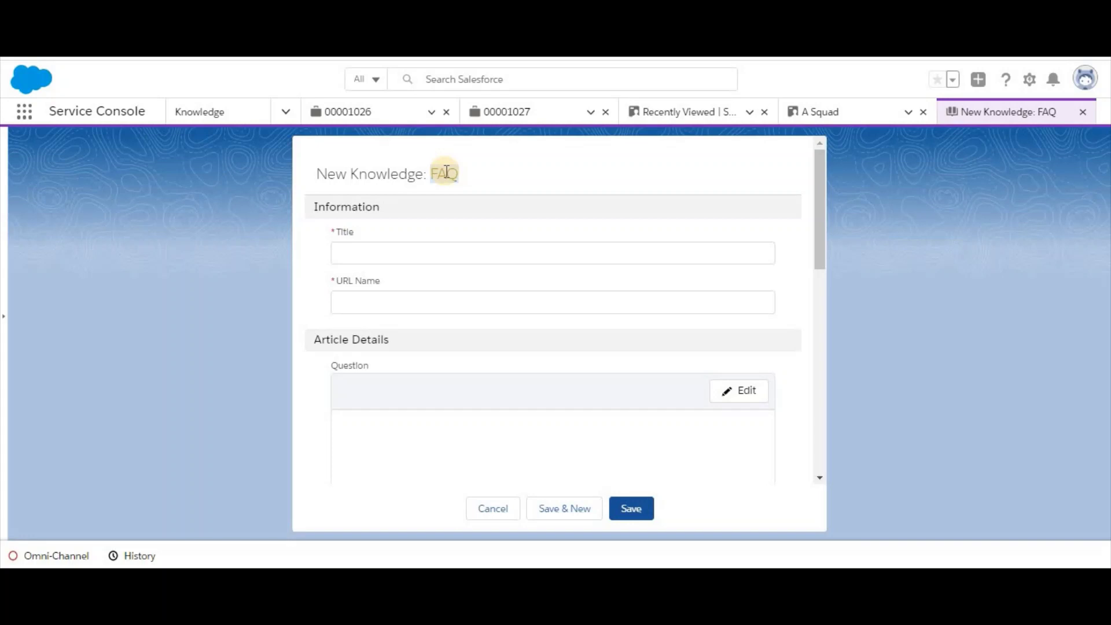
scroll(549, 302, "down", 6)
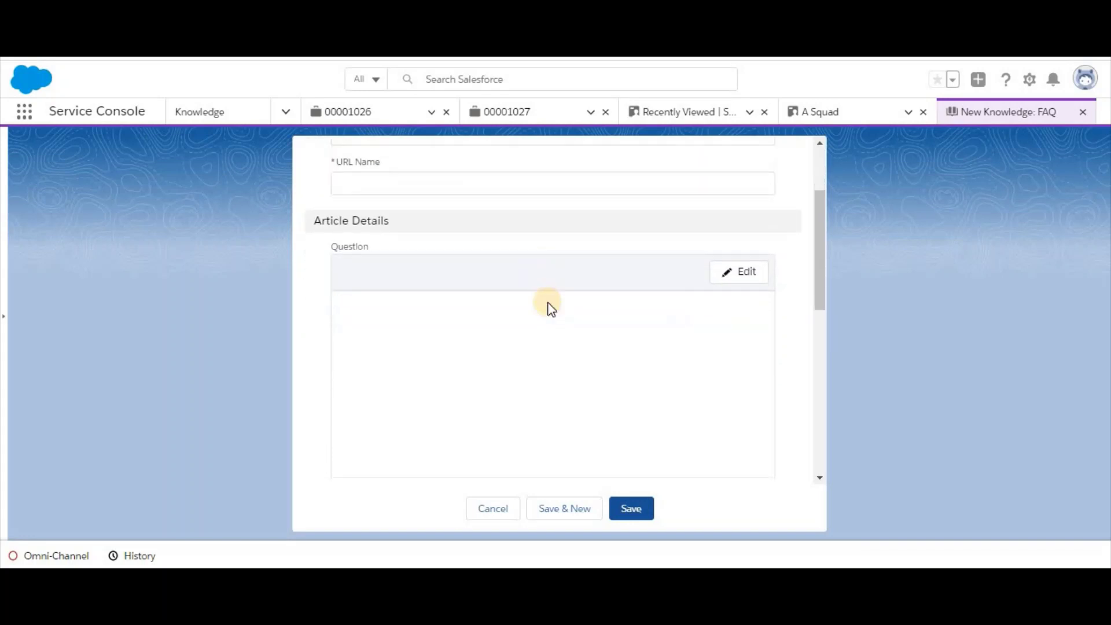
scroll(549, 302, "up", 6)
left_click(460, 252)
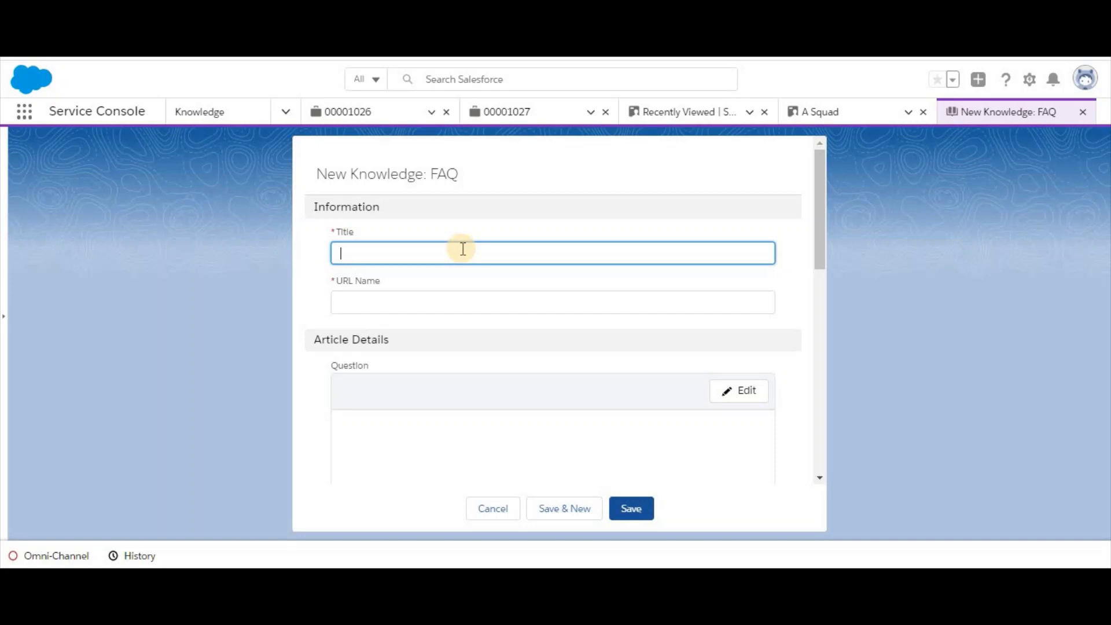
type("W")
key("BackSpace")
type("W")
type("arranty Details of ")
type("Lapo")
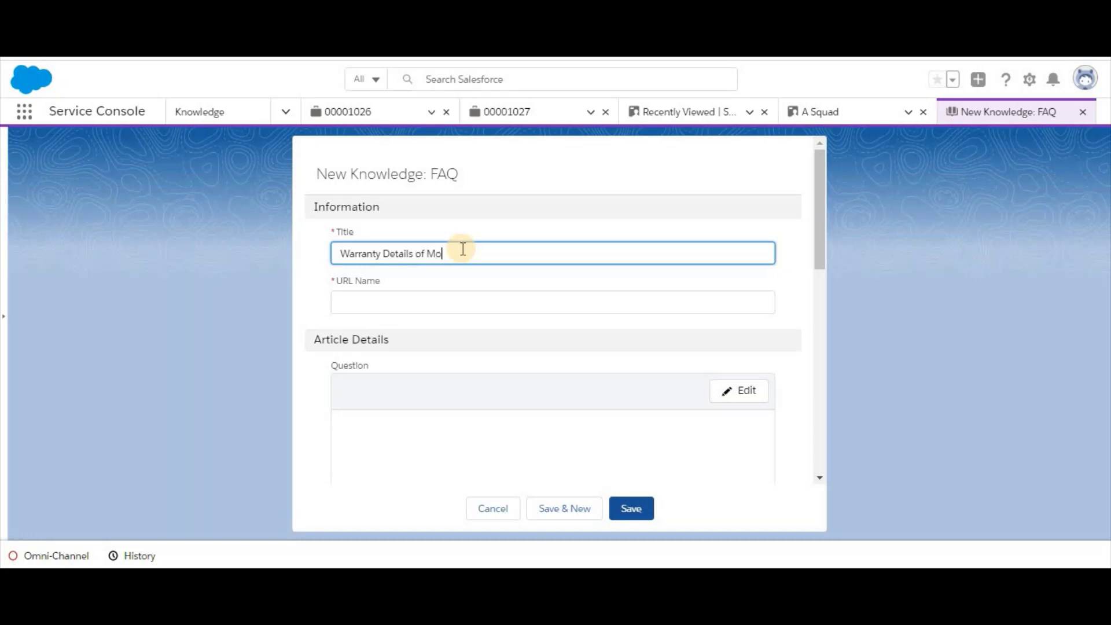
key("BackSpace")
type("apot")
type("p Mode")
type("l ABCD1122")
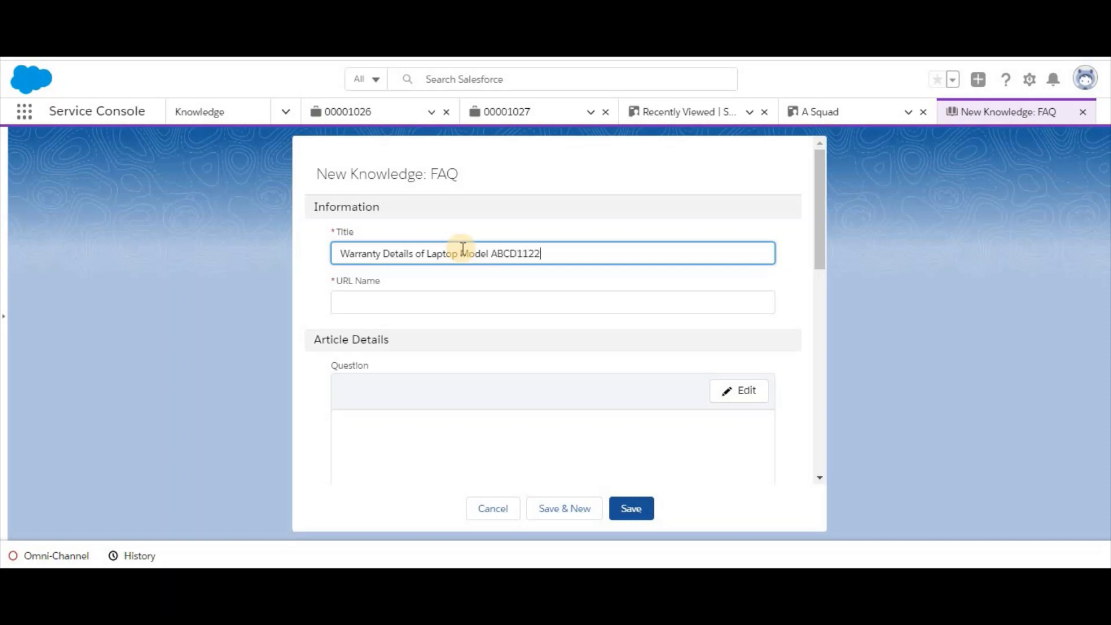
left_click(444, 303)
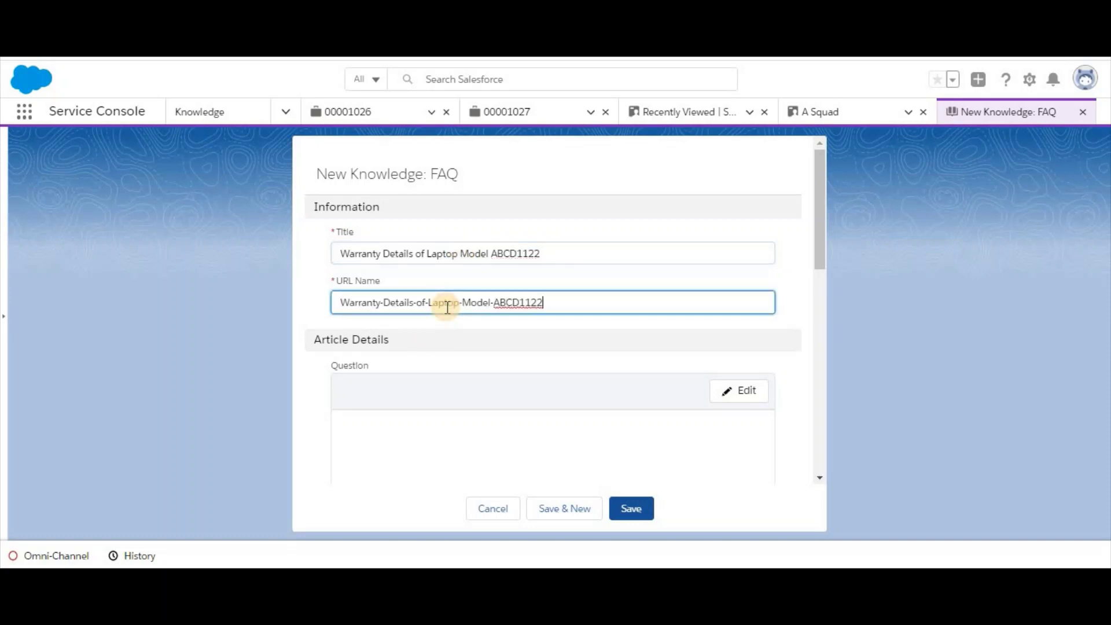
- Enter "WHat are the warranty details of Laptop Model ABCD1122" as the article's question
scroll(551, 344, "down", 2)
left_click(536, 351)
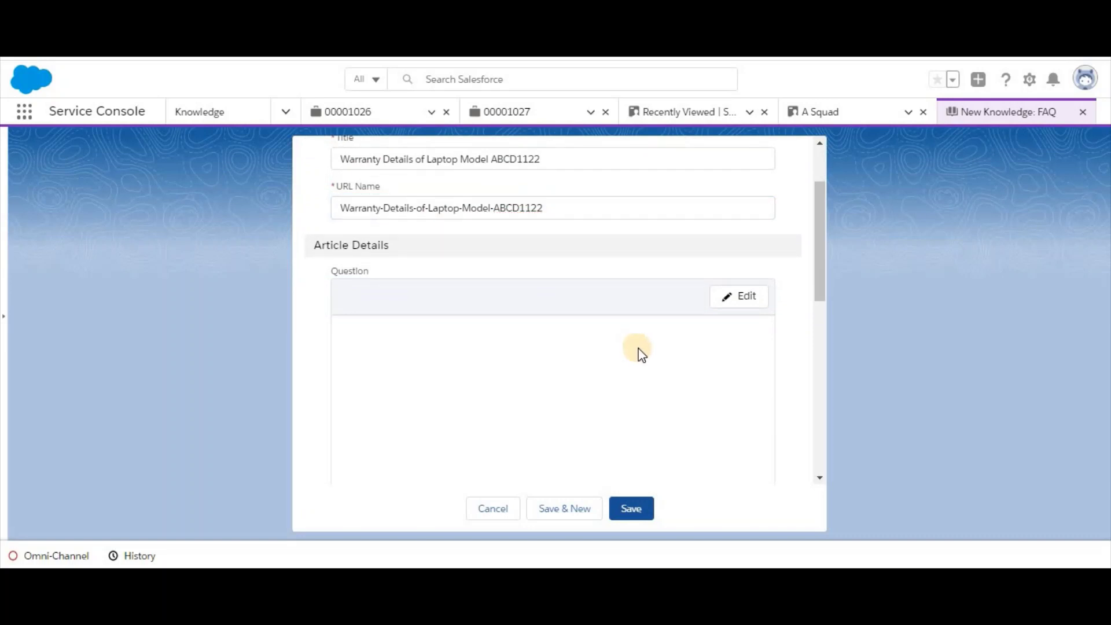
left_click(730, 304)
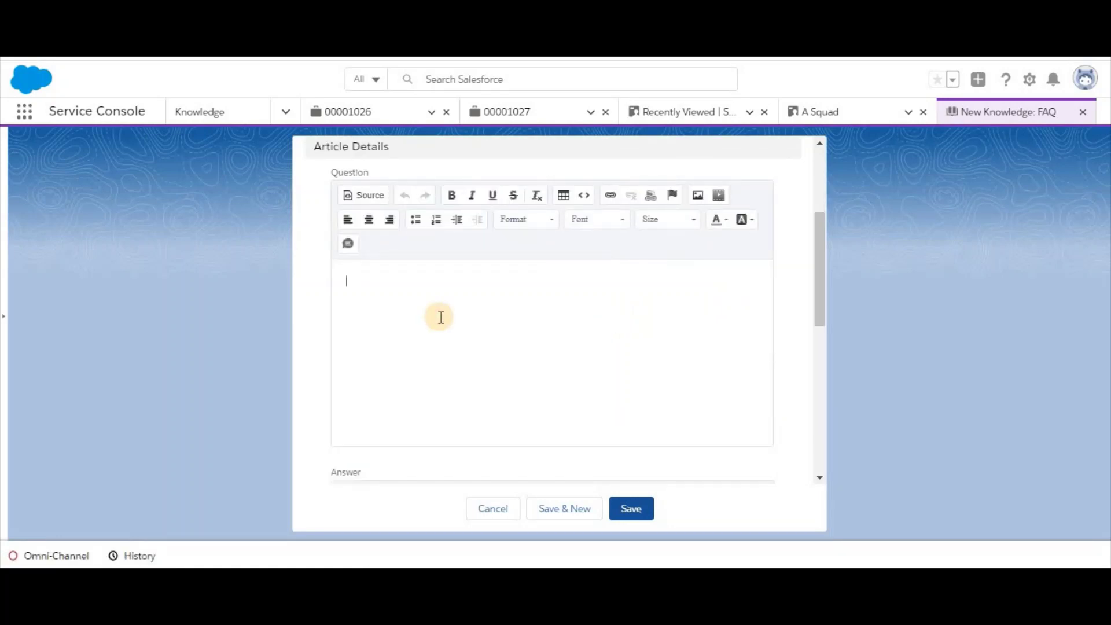
type("WHat are the warranty ")
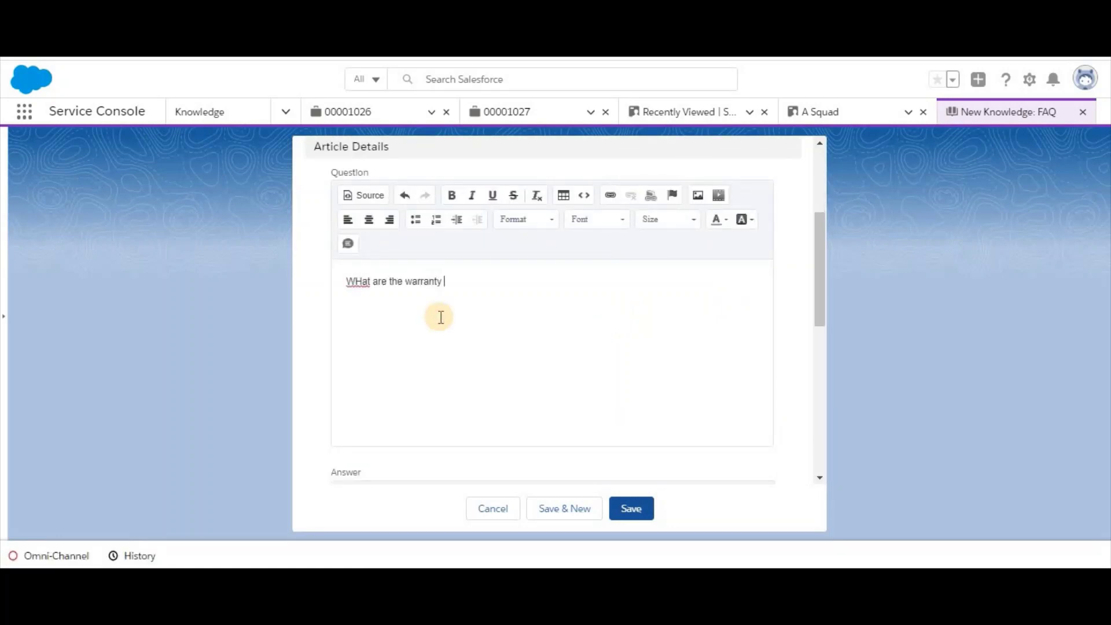
type("detail")
type("s of Laptop ")
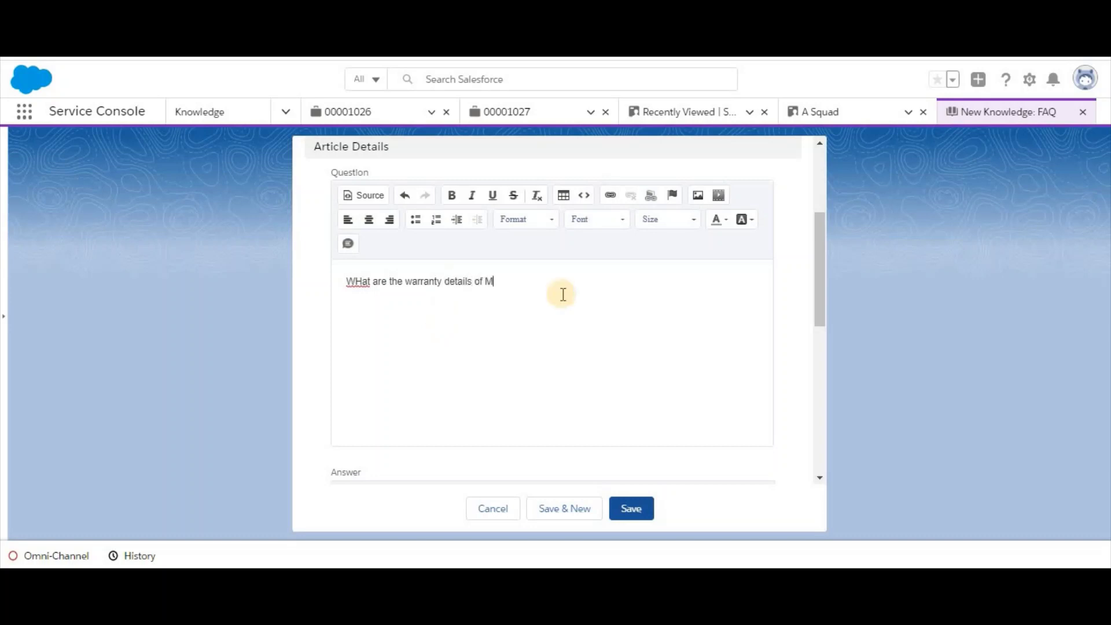
type("Model ABCD11")
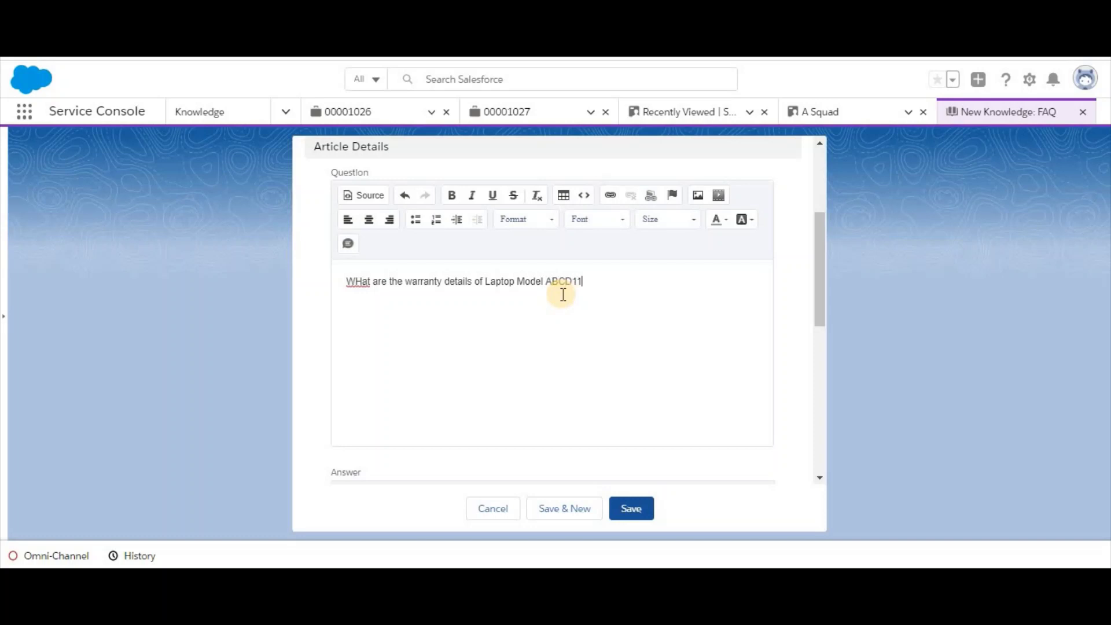
type("22")
- Enter the article's answer on three lines: "Laptop Model Warranty Detail are:", "2 YEARS" and "and can be extended."
scroll(652, 342, "down", 3)
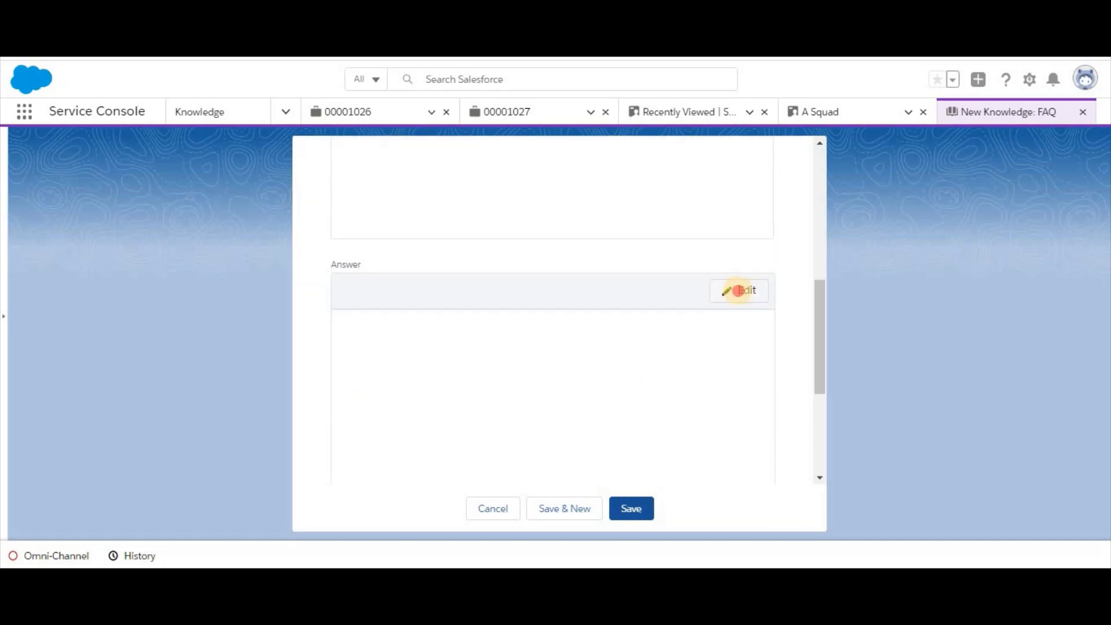
left_click(738, 290)
type("Lapt")
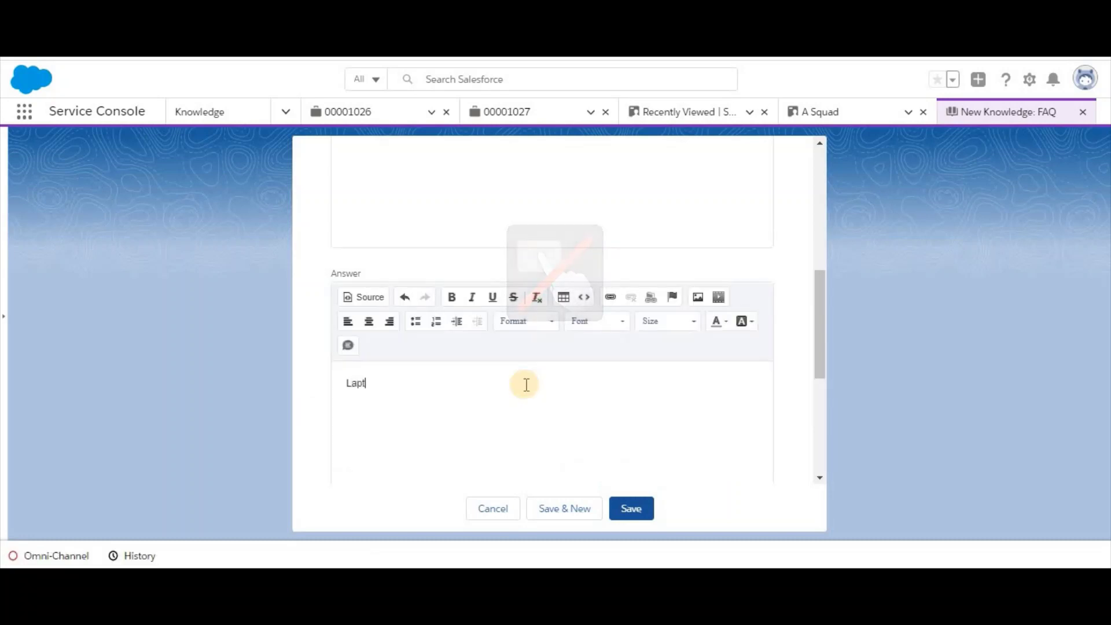
type("op Model Wa")
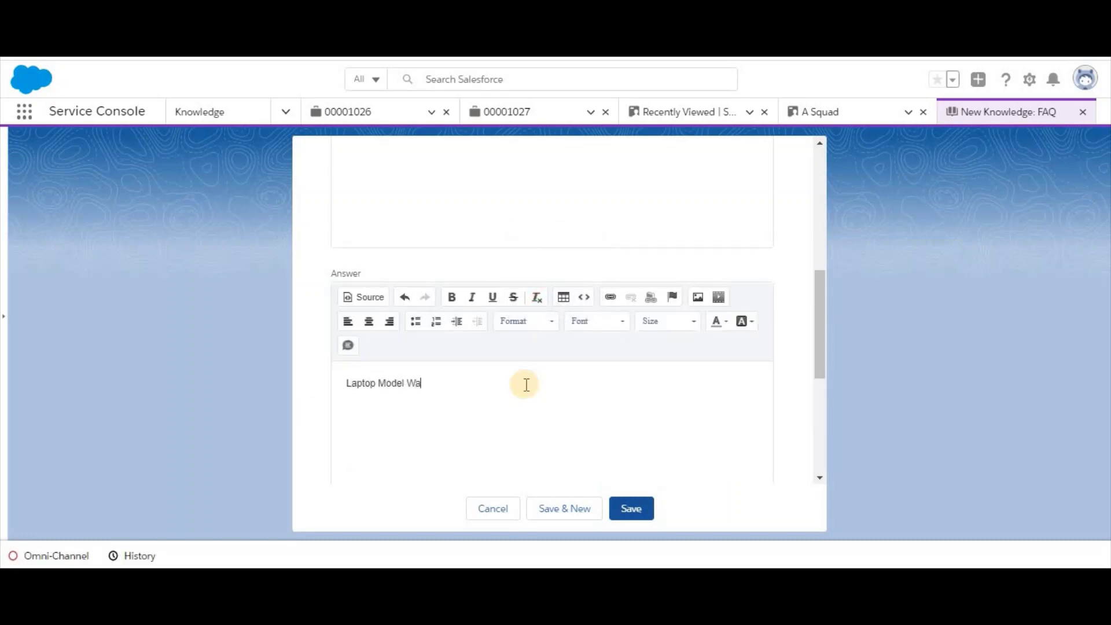
type("rranty Detail are: 2 ")
type("YEARS")
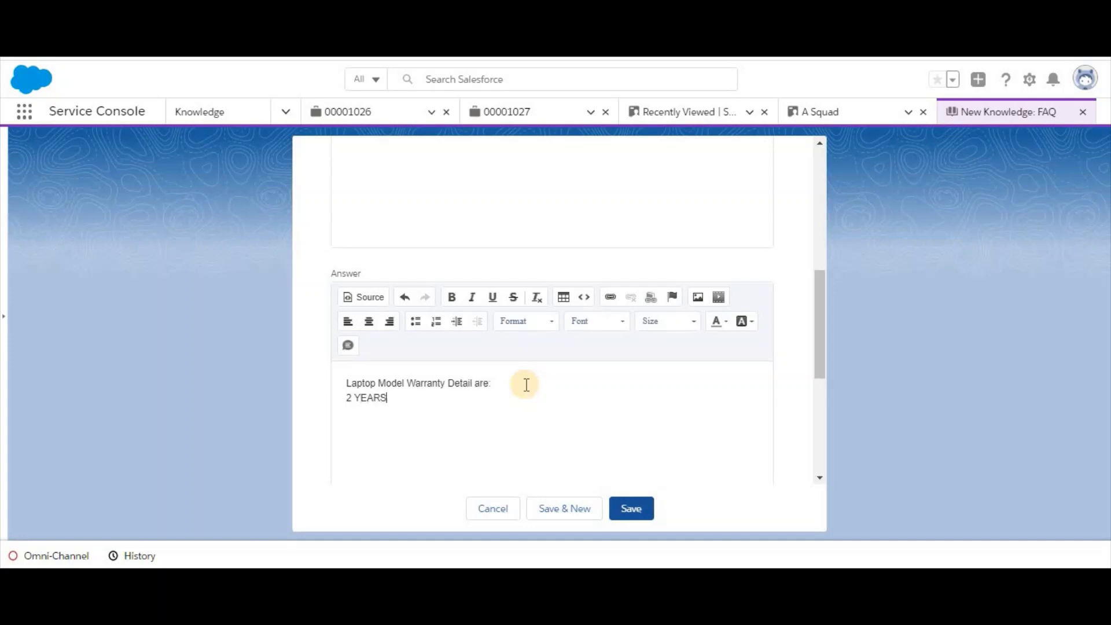
key("Return")
type("and can be extended.")
- Make the text "2 YEARS" in the answer bold
left_click_drag(388, 396, 346, 397)
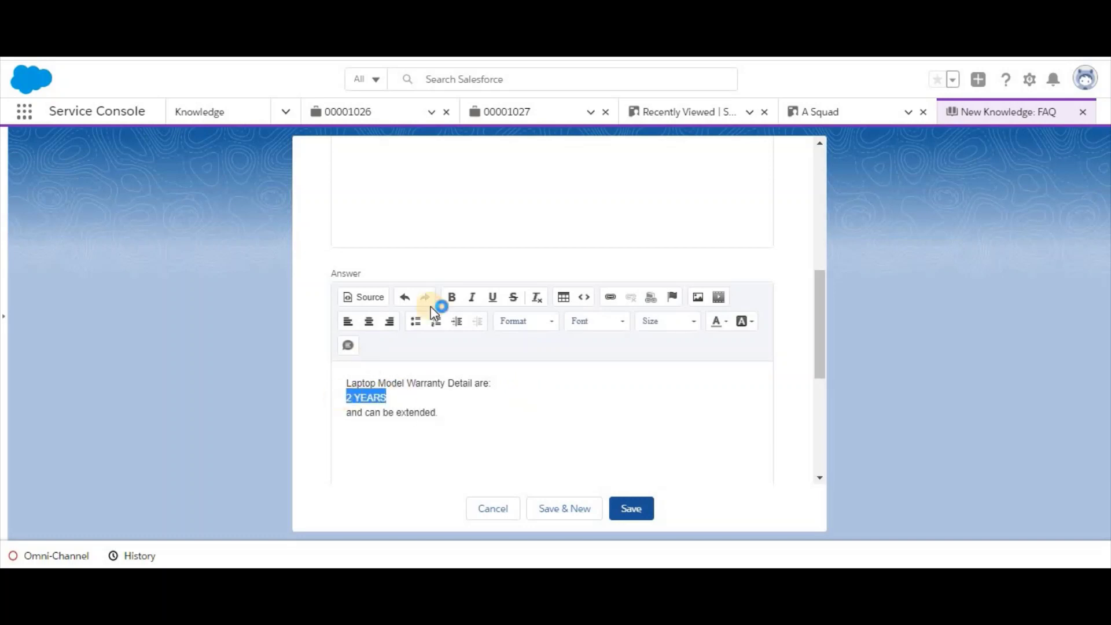
left_click(451, 297)
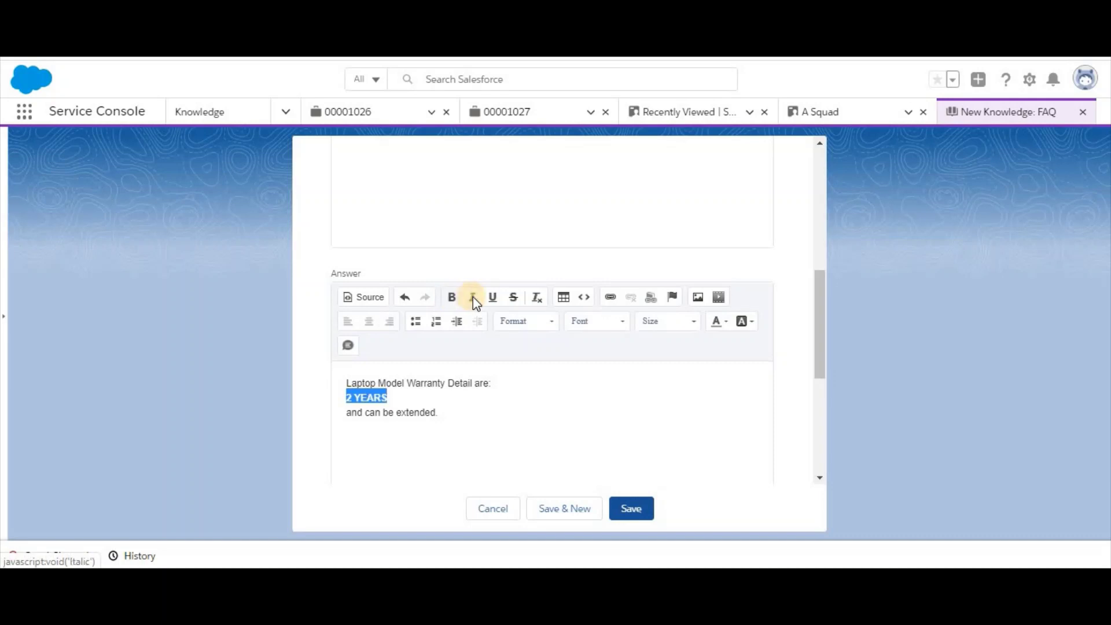
left_click(520, 411)
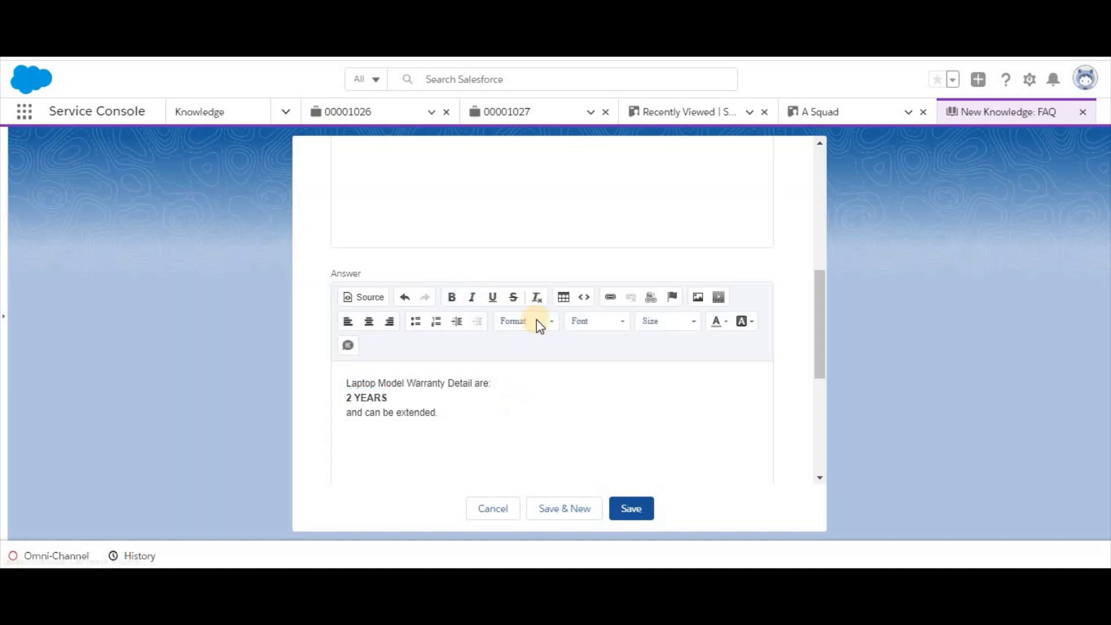
- Review the question and answer, and save the warranty article while opening another new FAQ article
scroll(536, 321, "up", 3)
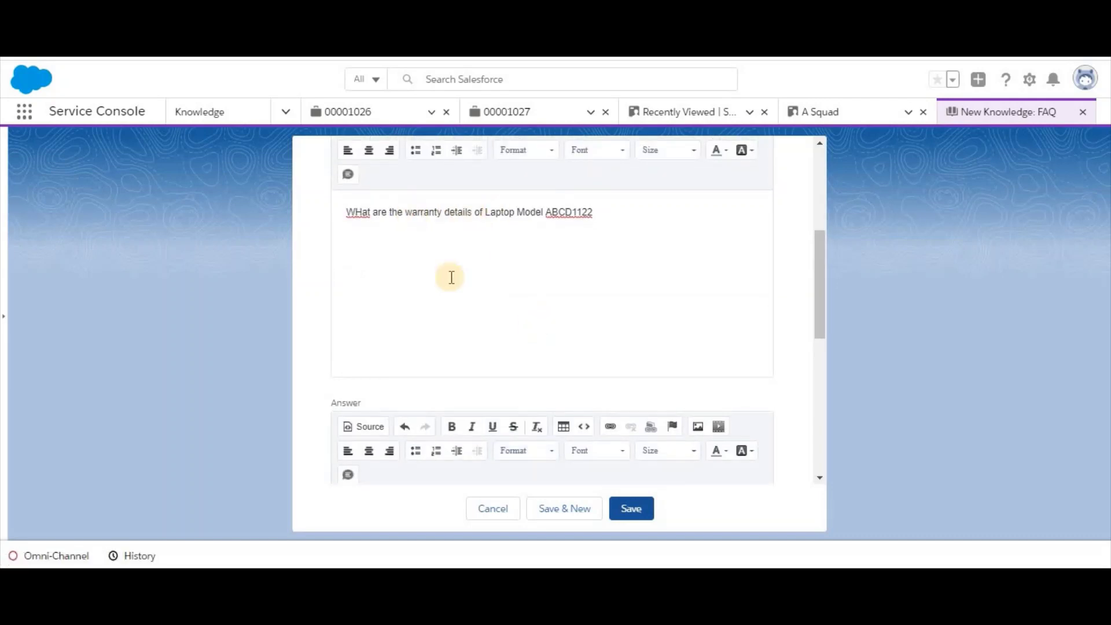
scroll(440, 312, "down", 3)
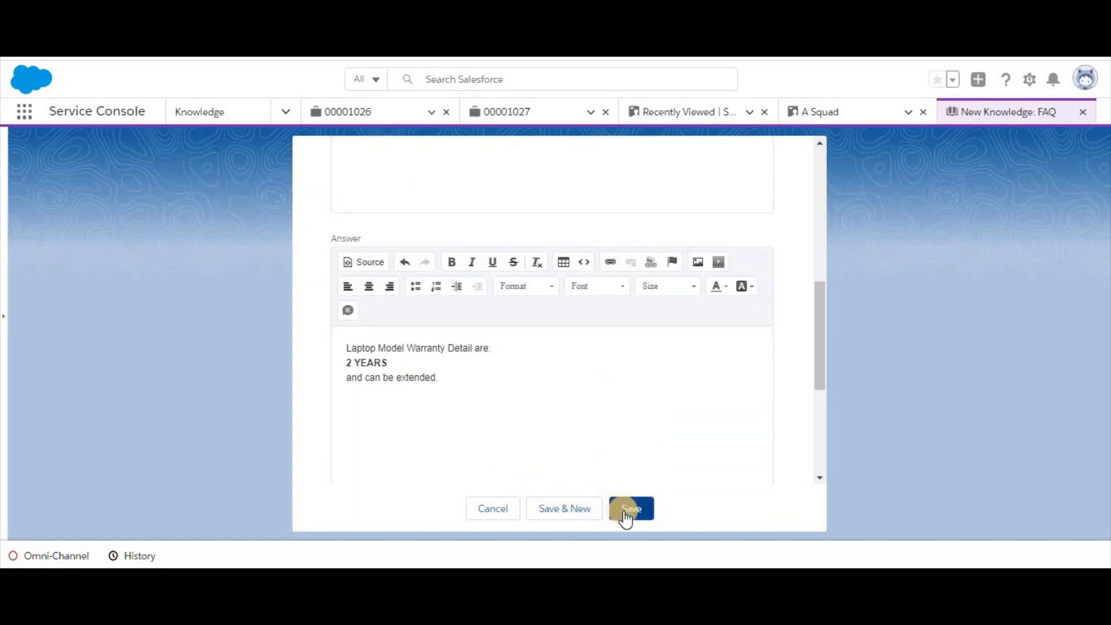
left_click(592, 514)
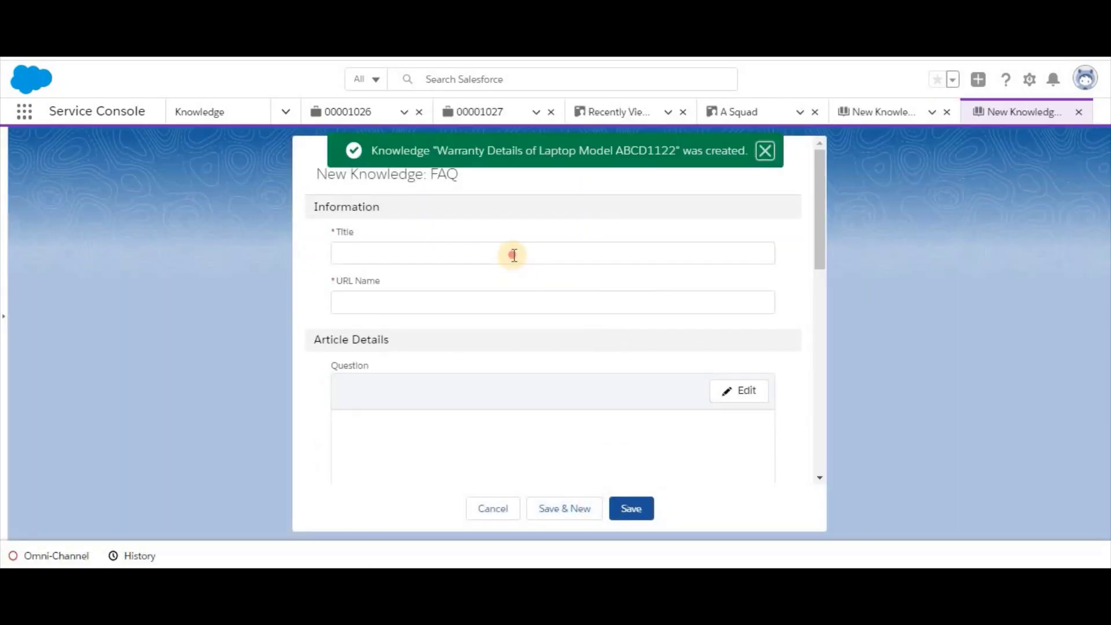
- Title the article "OS Information" and enter "WHat is the default OS that gets installed when i buy the laptop?" as its question
left_click(514, 254)
type("OS Information")
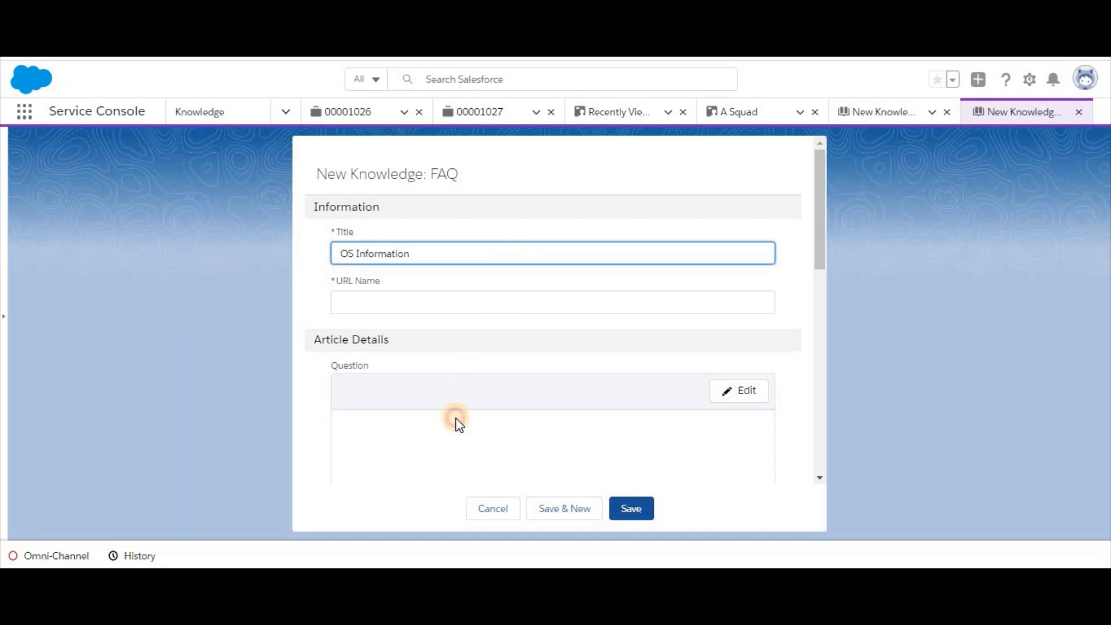
left_click(748, 393)
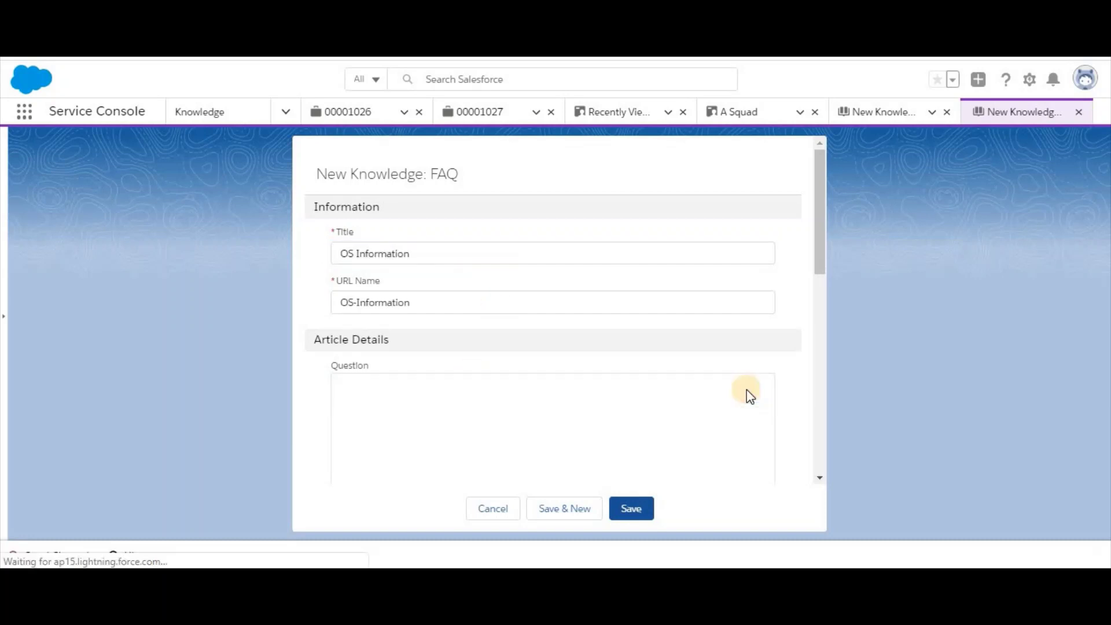
type("W")
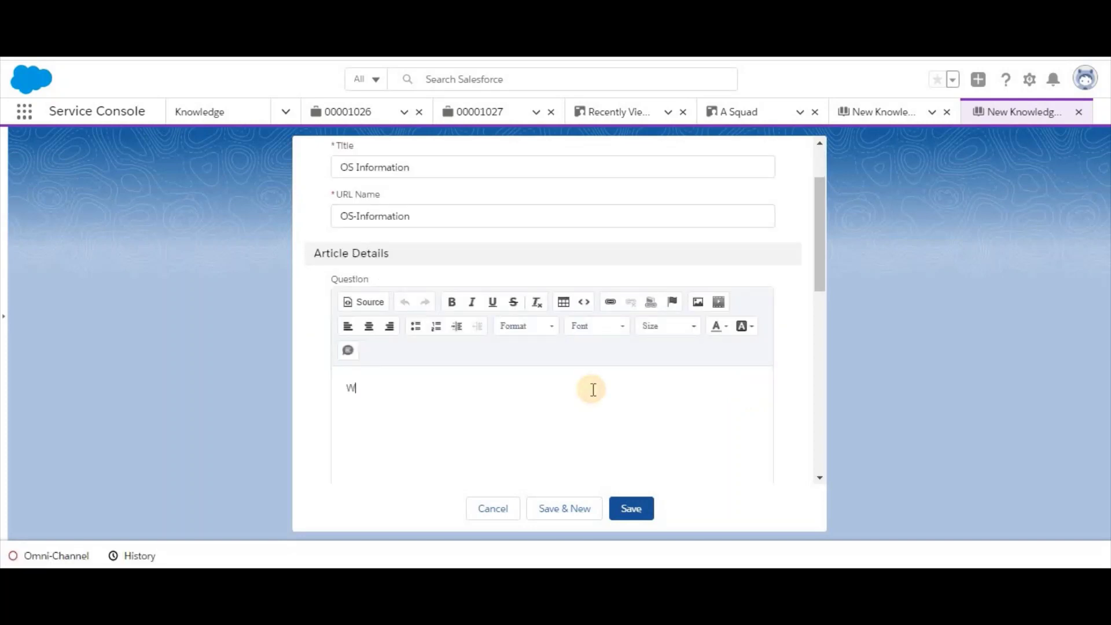
type("Hat is the default OS that gets installed when i buy the laptop?")
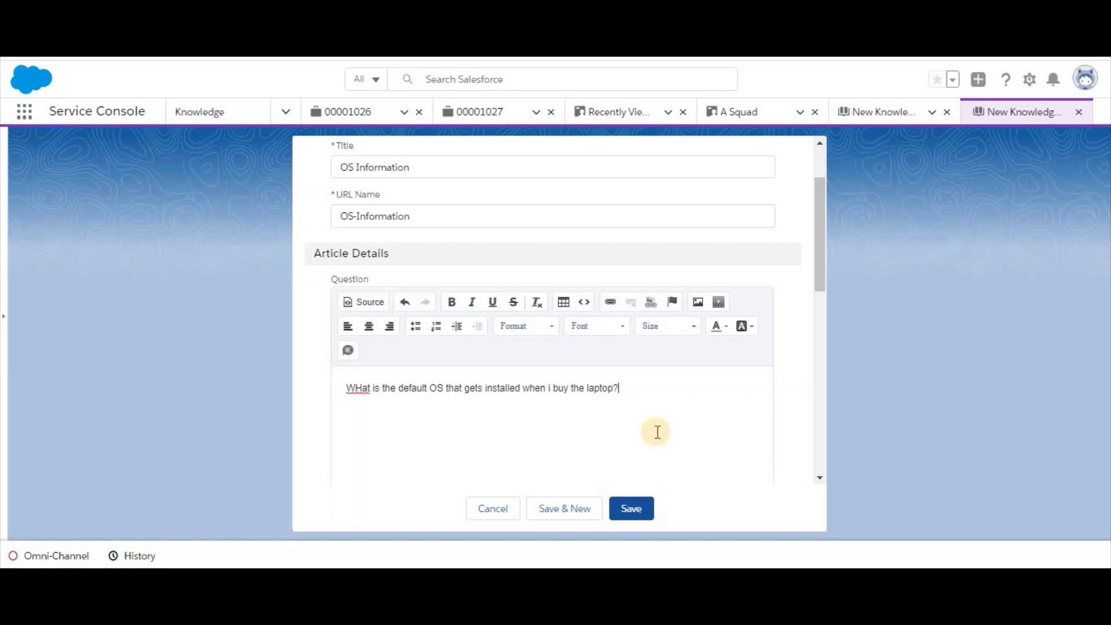
- Enter "Windows 10." as the article's answer and save the article
scroll(660, 405, "down", 3)
scroll(732, 429, "down", 4)
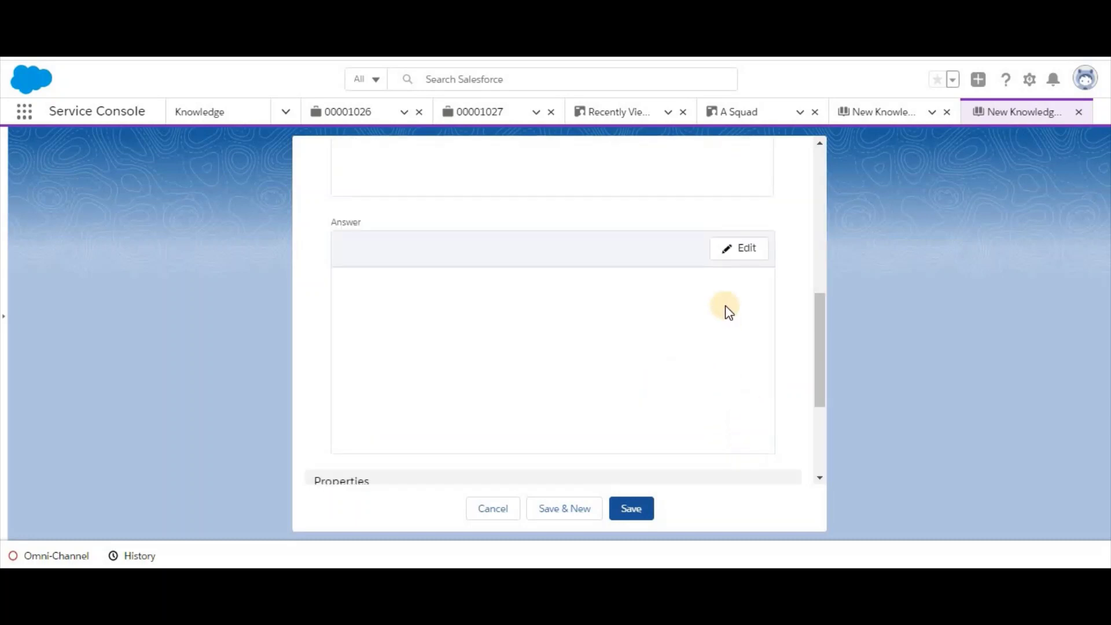
left_click(745, 246)
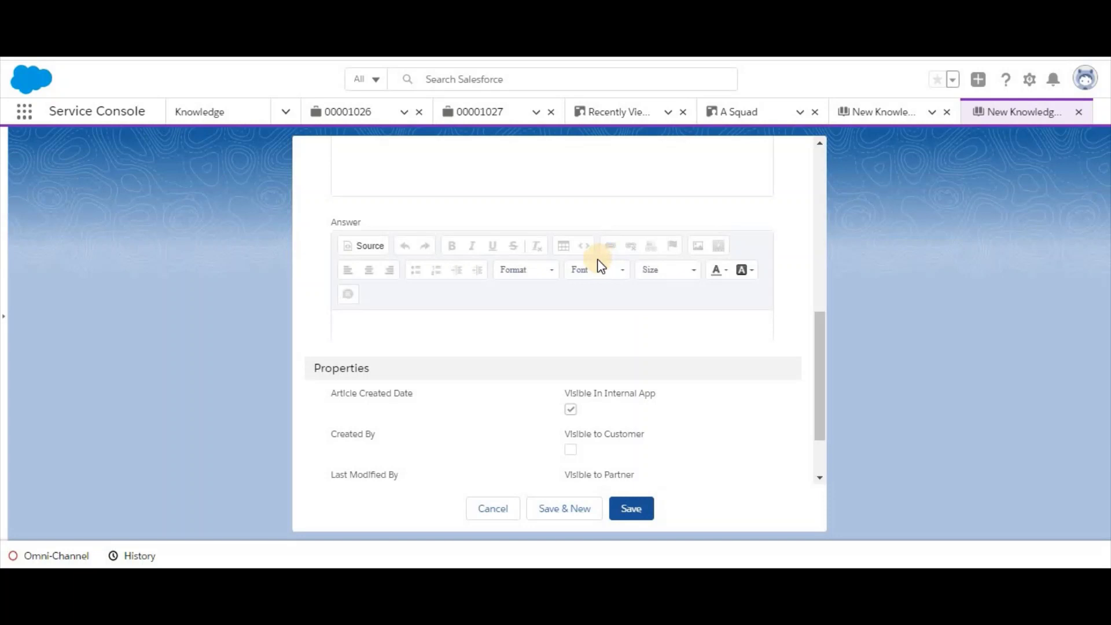
left_click(517, 331)
type("W")
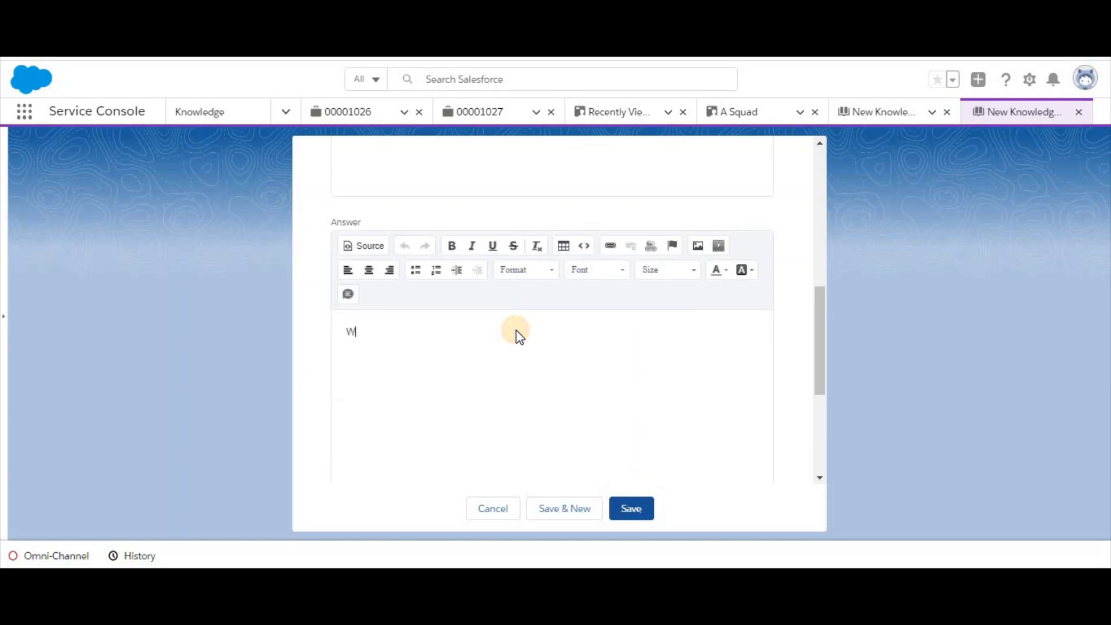
type("indows 10.")
scroll(625, 429, "down", 2)
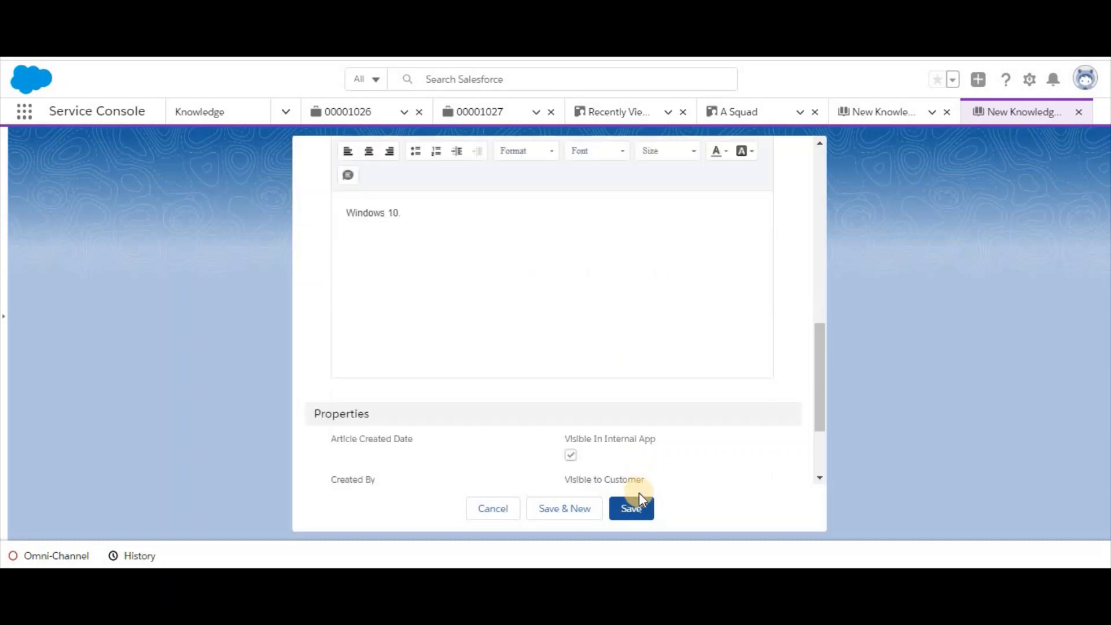
left_click(631, 509)
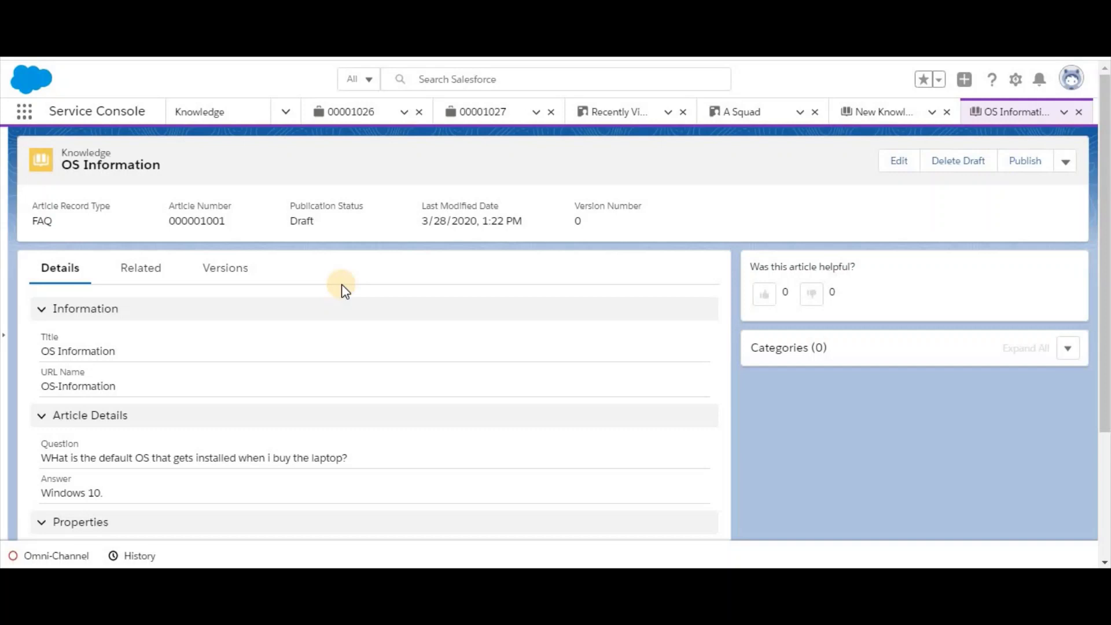
- Find Cases among all available items, open its list and start a new case
left_click(210, 118)
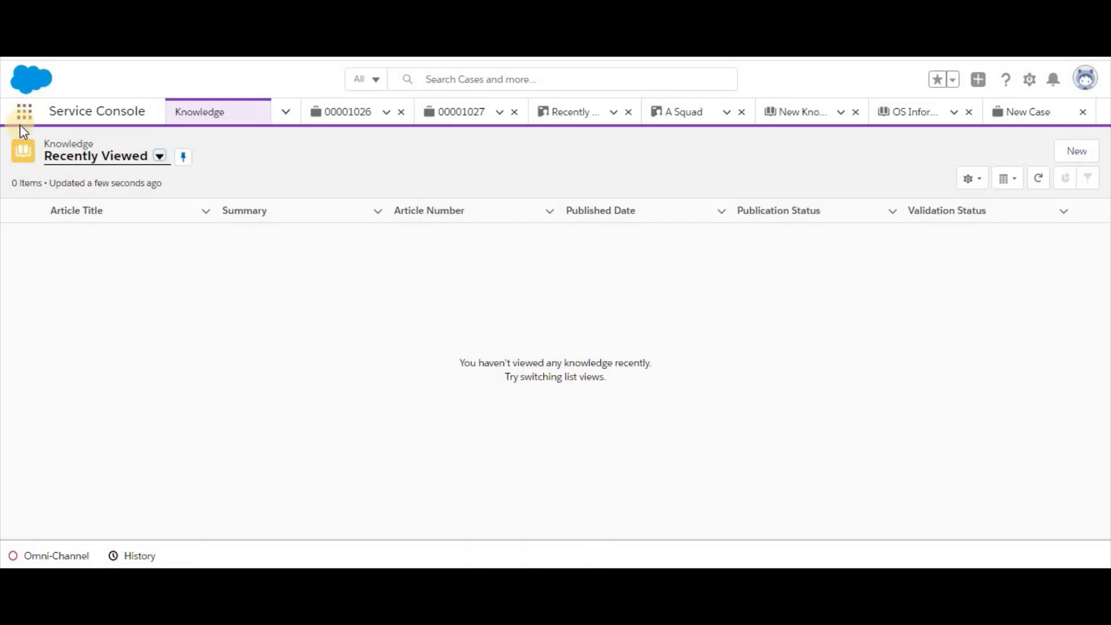
left_click(26, 111)
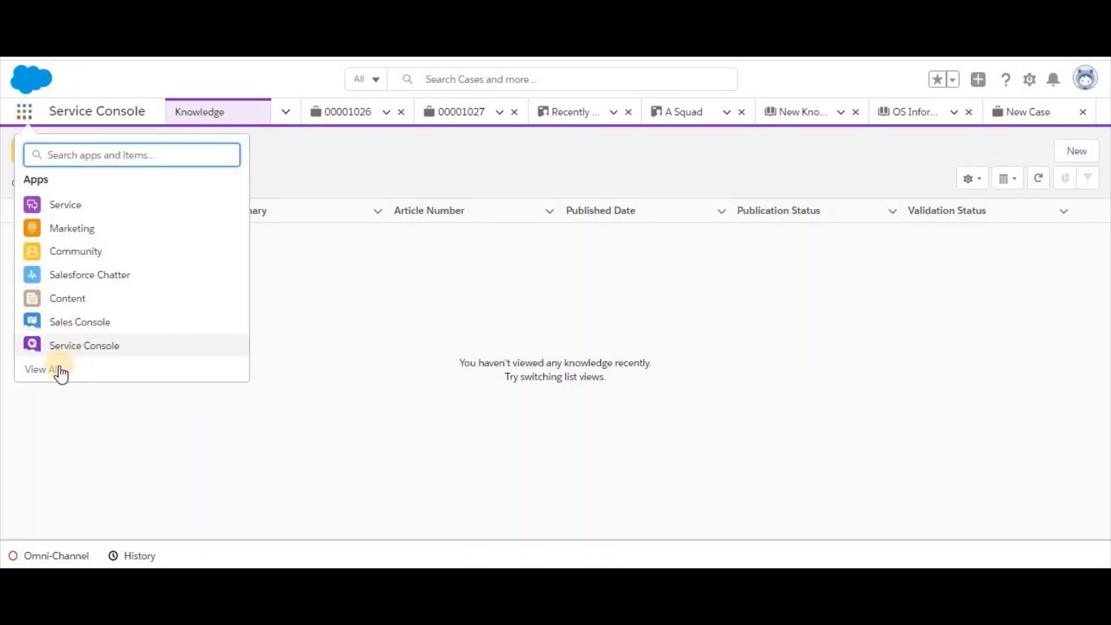
left_click(54, 373)
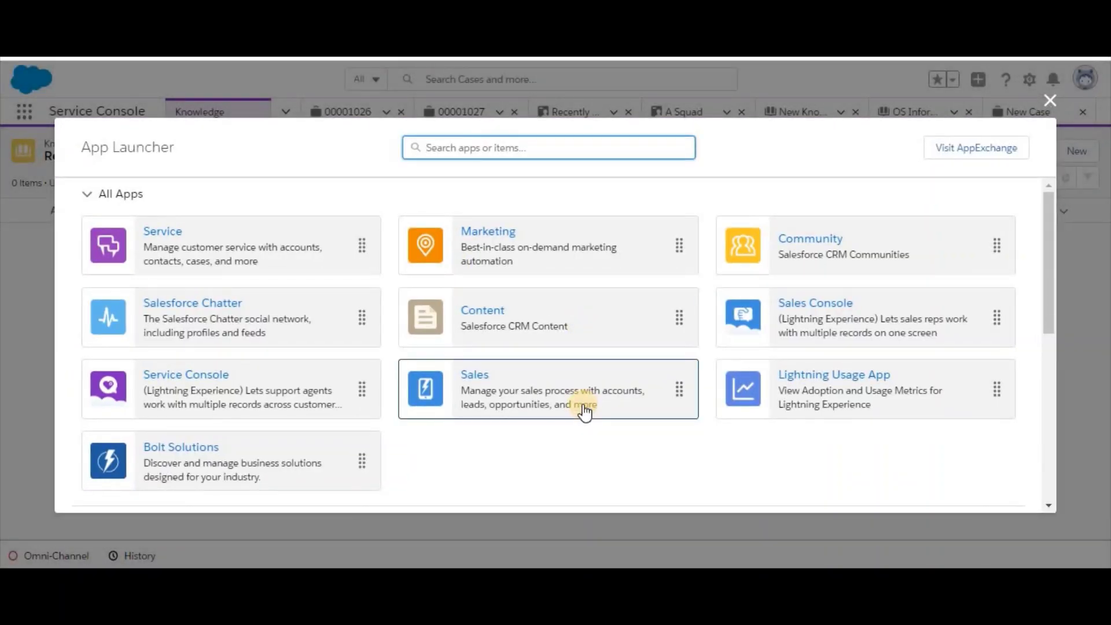
scroll(585, 408, "down", 5)
scroll(585, 411, "down", 2)
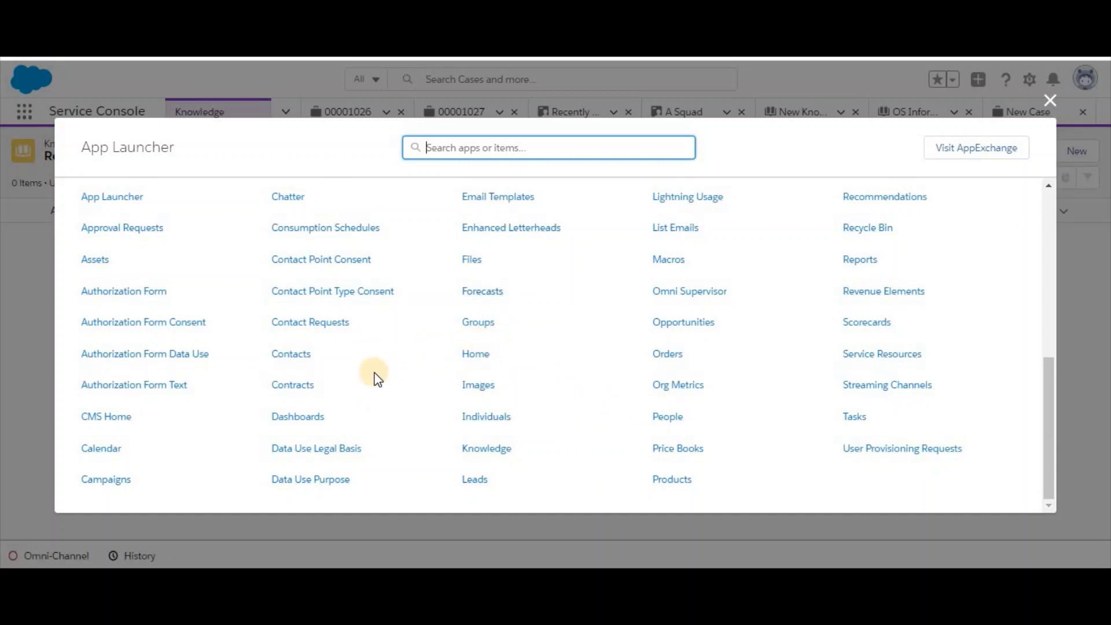
scroll(495, 389, "up", 3)
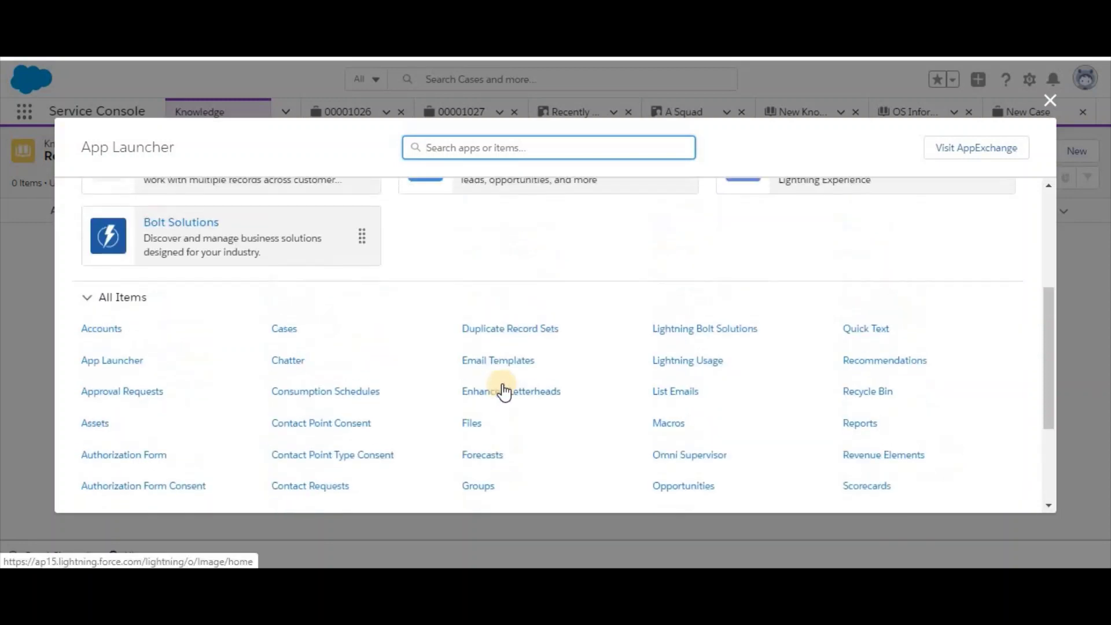
left_click(288, 366)
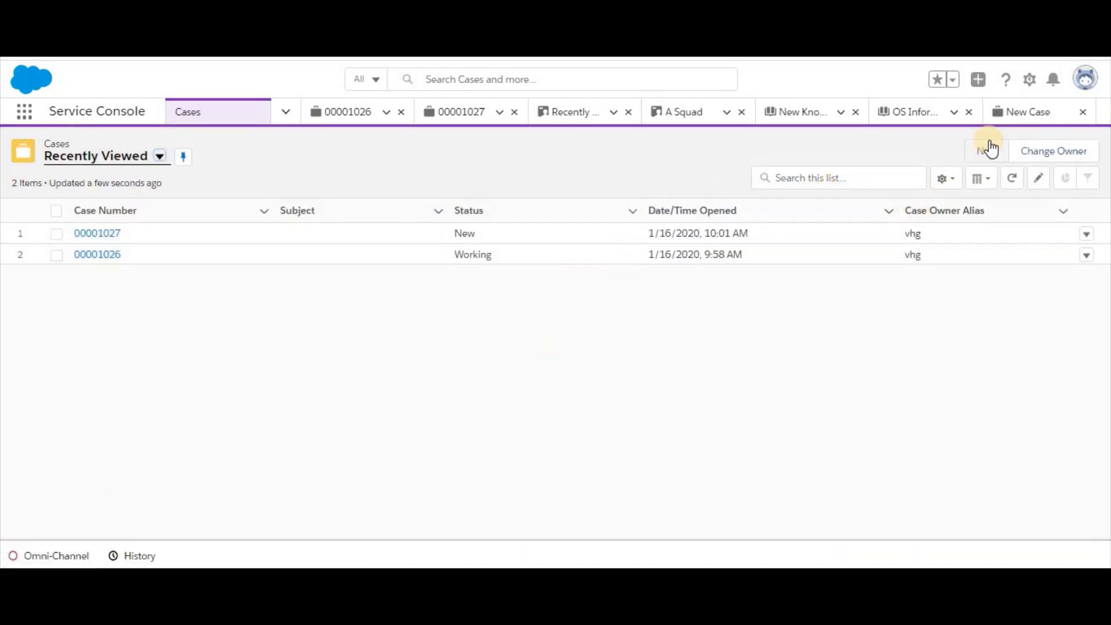
left_click(990, 148)
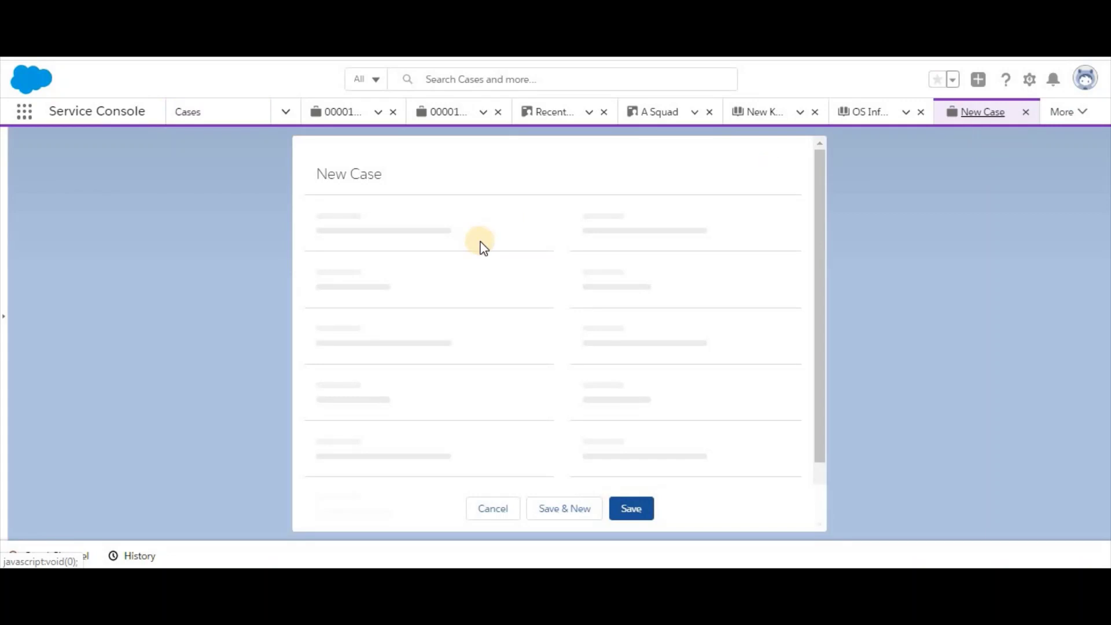
- Set the new case's origin to Email
scroll(486, 345, "down", 2)
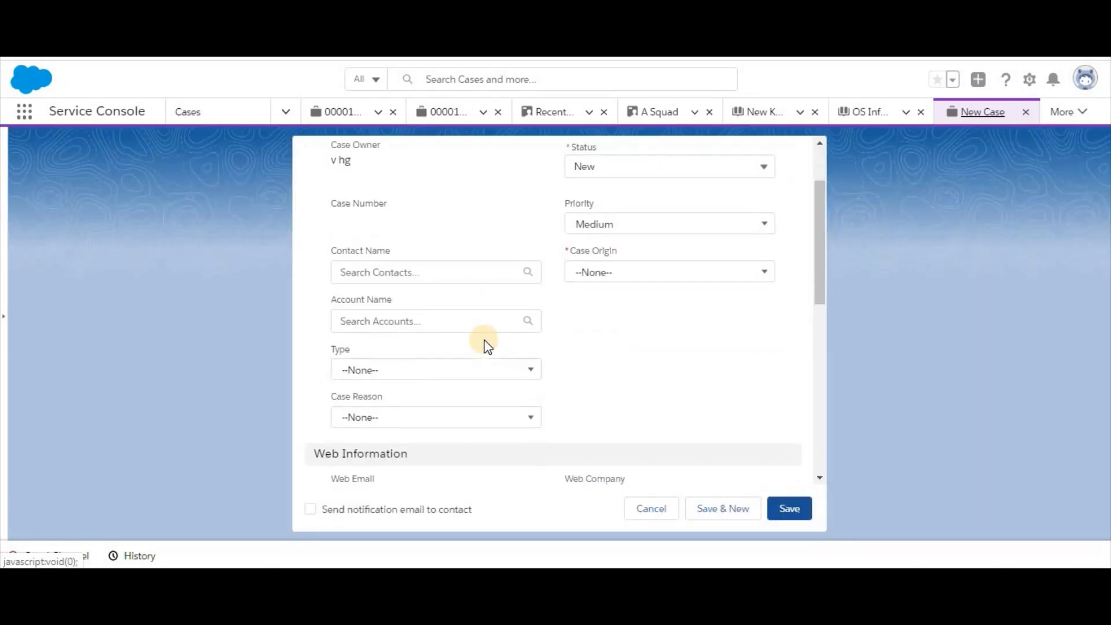
left_click(634, 270)
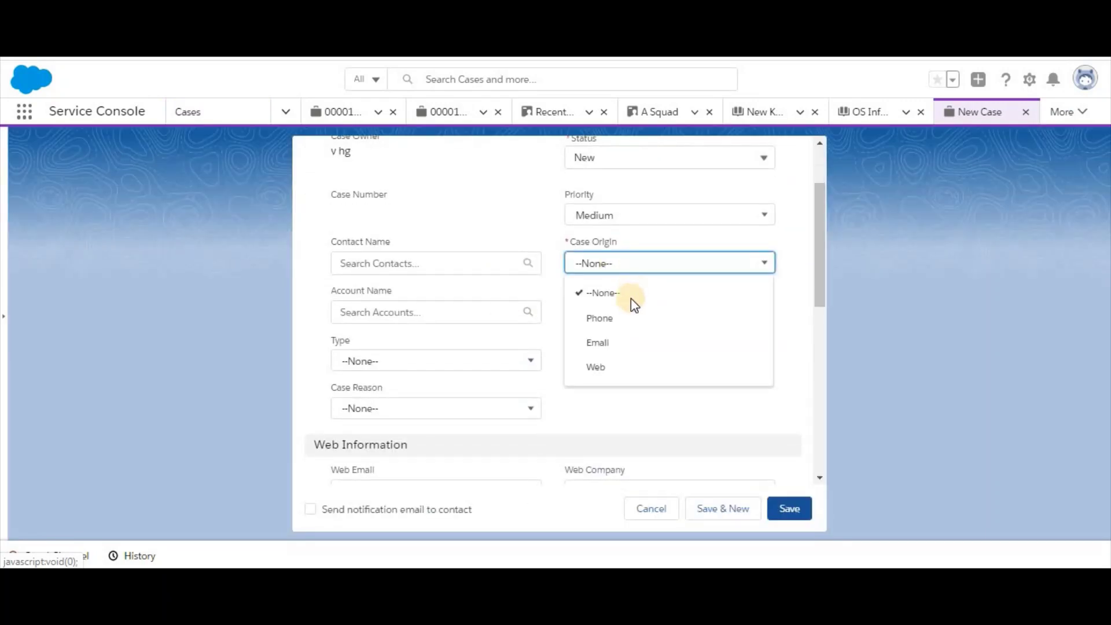
left_click(618, 345)
- Enter "Please provide the warranty details about the model ABD1122" as the case's subject
scroll(616, 345, "down", 7)
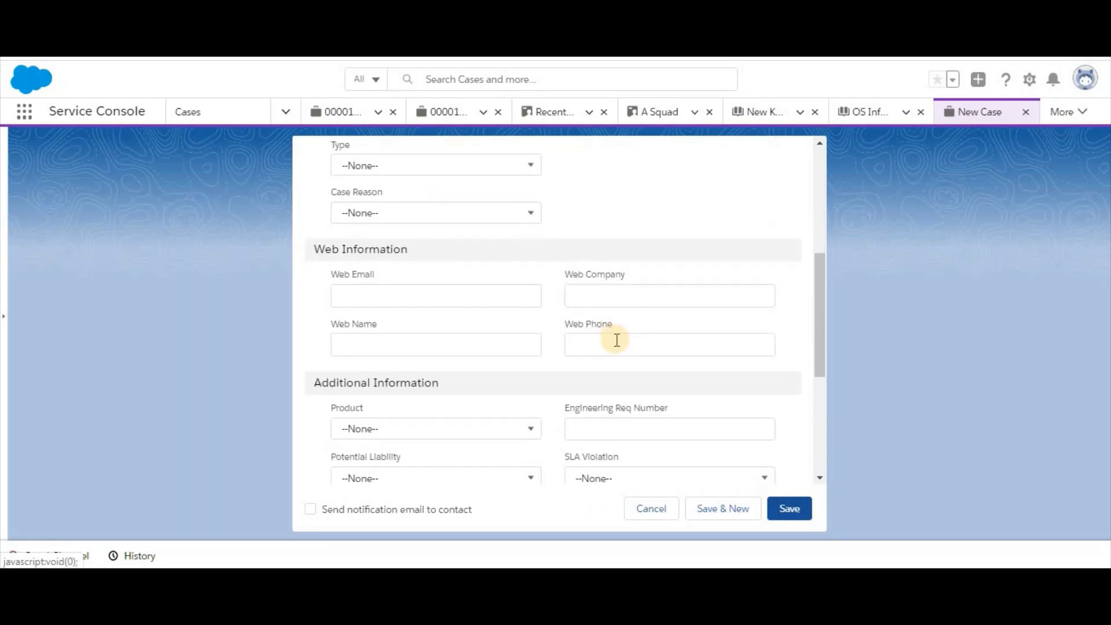
scroll(579, 327, "down", 2)
left_click(517, 295)
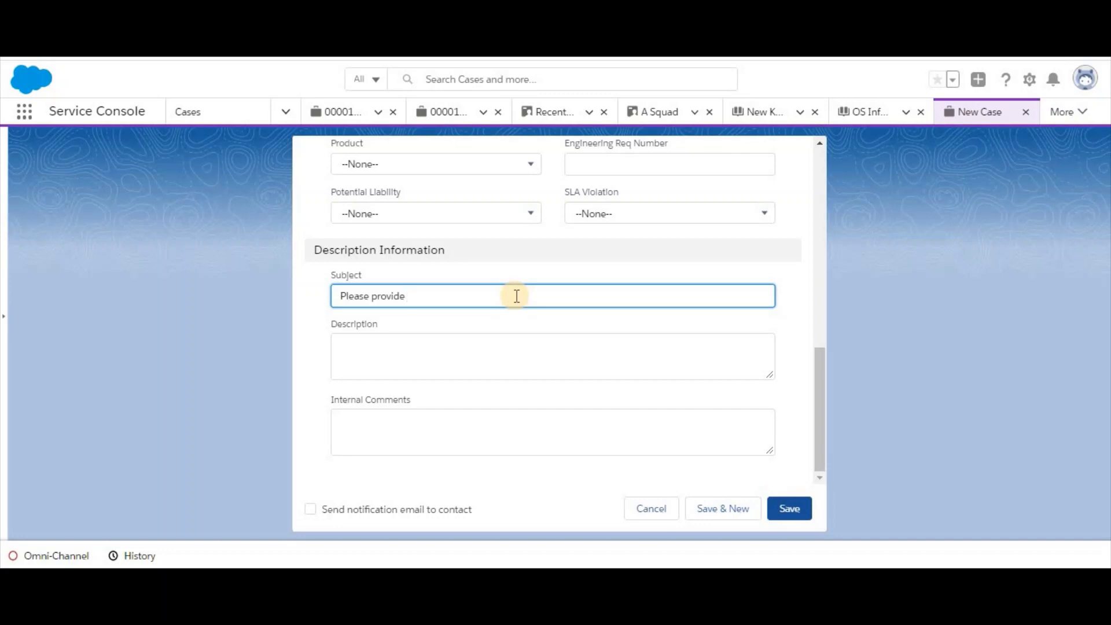
type("Please provide the warranty details about the model ABD1122")
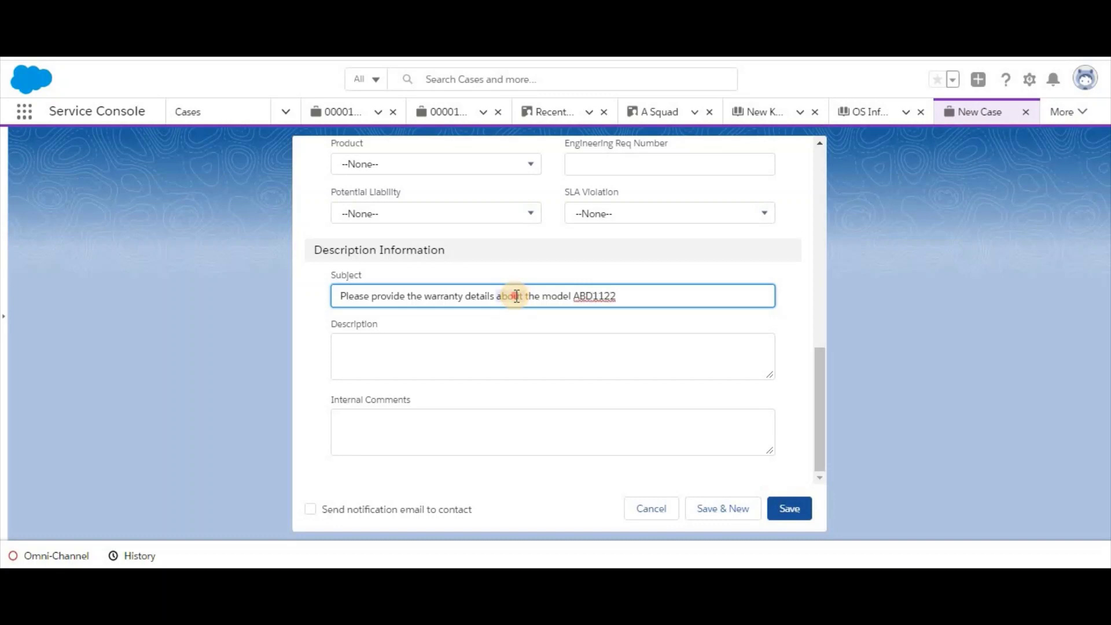
- Copy the subject text into the case's description and save the case
triple_click(516, 296)
key("ctrl+c")
left_click(492, 363)
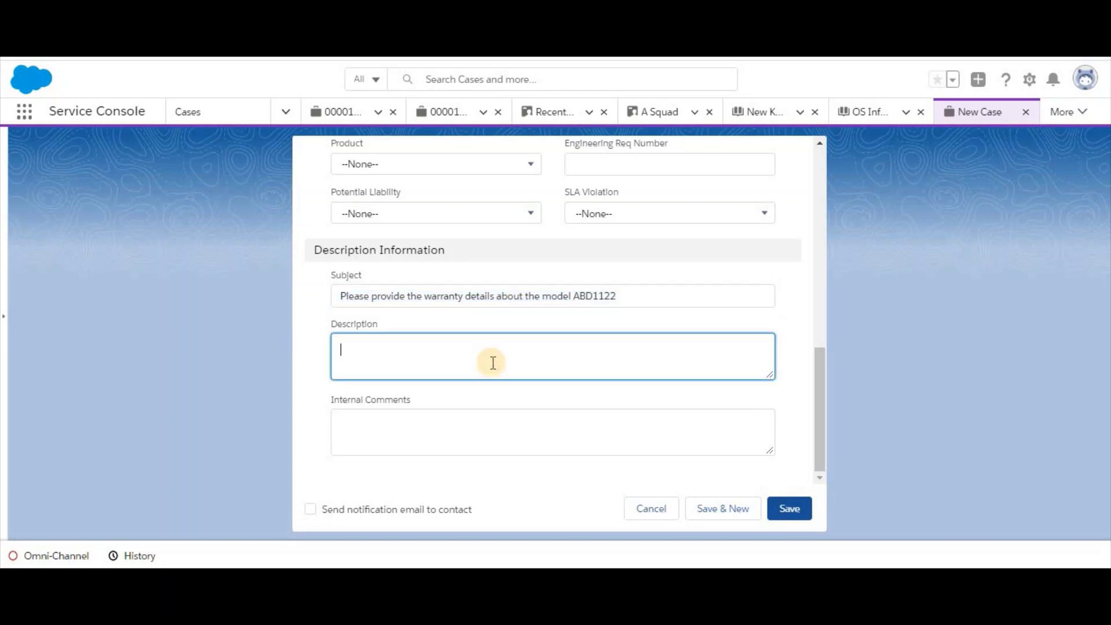
key("ctrl+v")
left_click(801, 508)
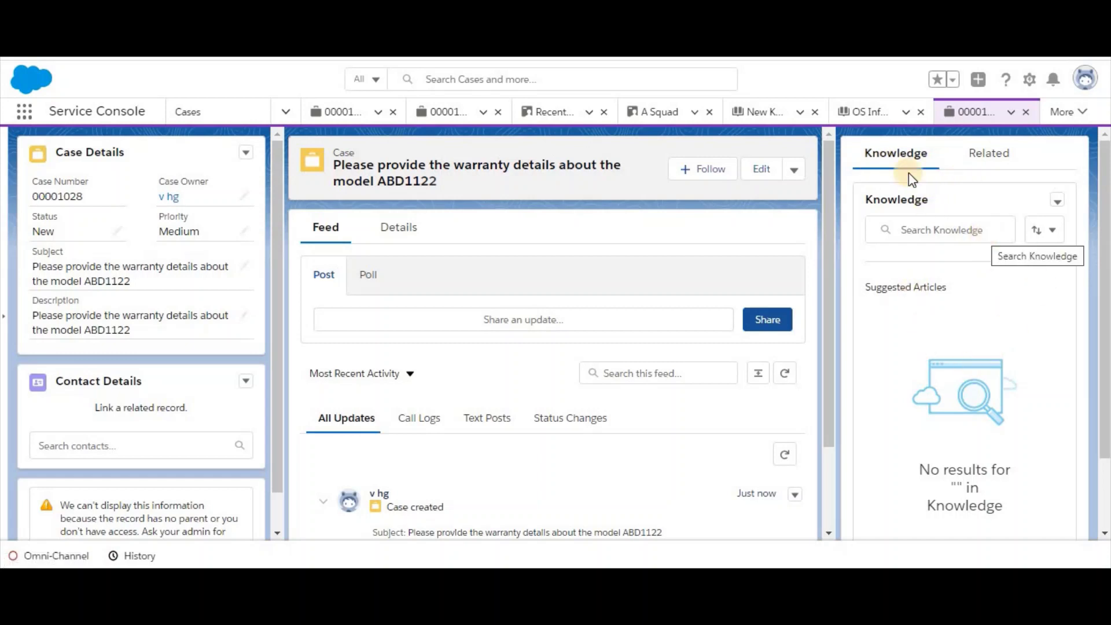
- Review the saved case's details, subject and description, and locate the Knowledge search beside them
left_click(379, 229)
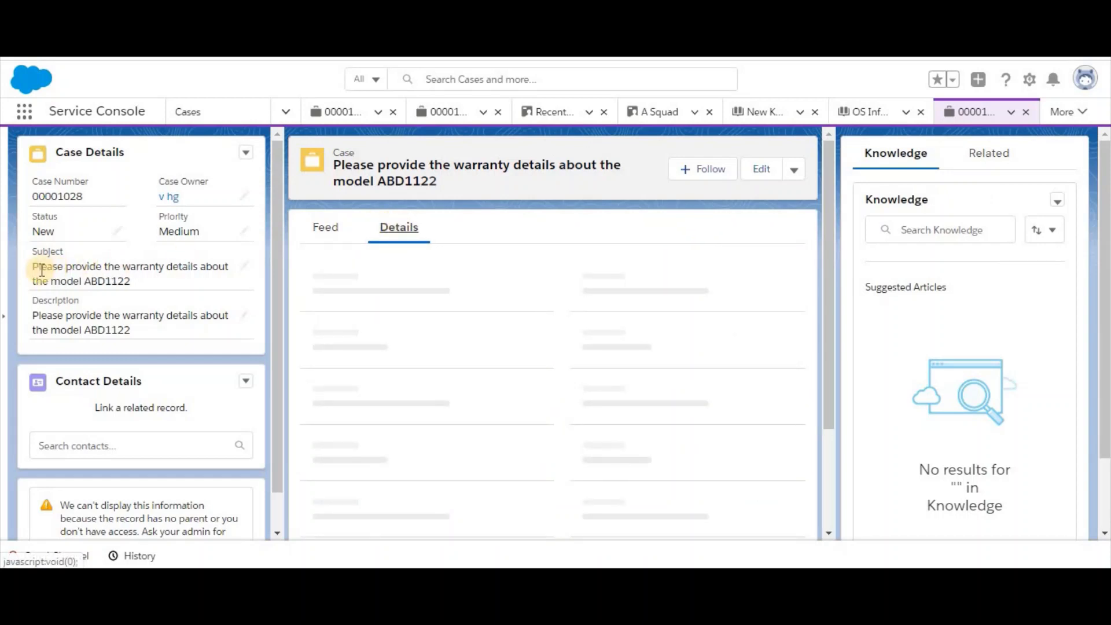
mouse_move(30, 270)
left_mouse_down()
mouse_move(107, 272)
mouse_move(35, 270)
left_mouse_up()
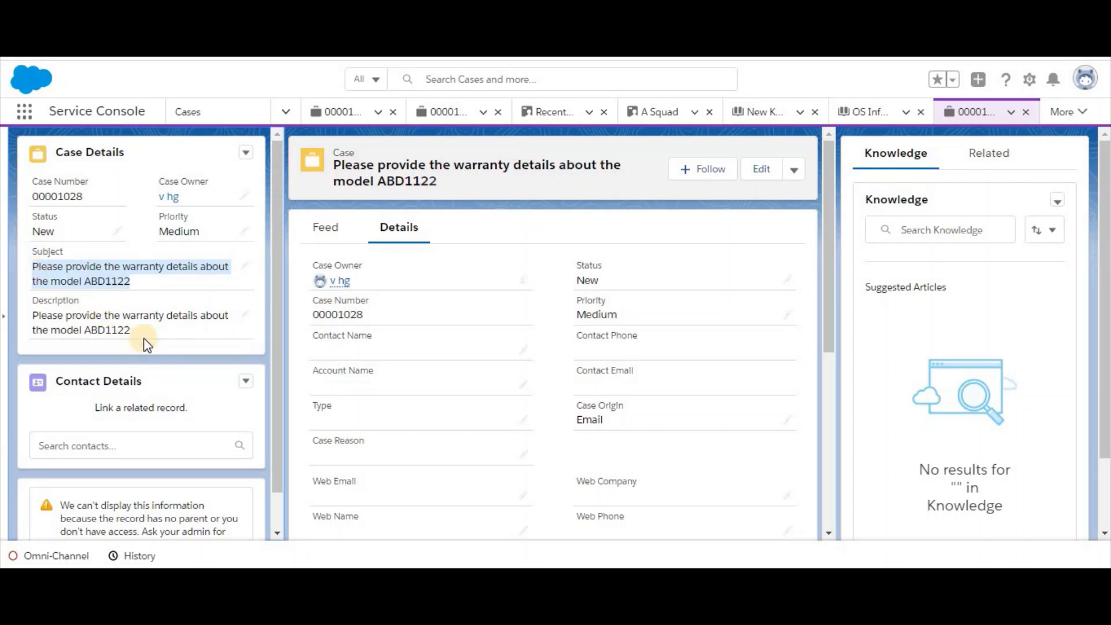
left_click_drag(139, 331, 30, 320)
left_click(30, 319)
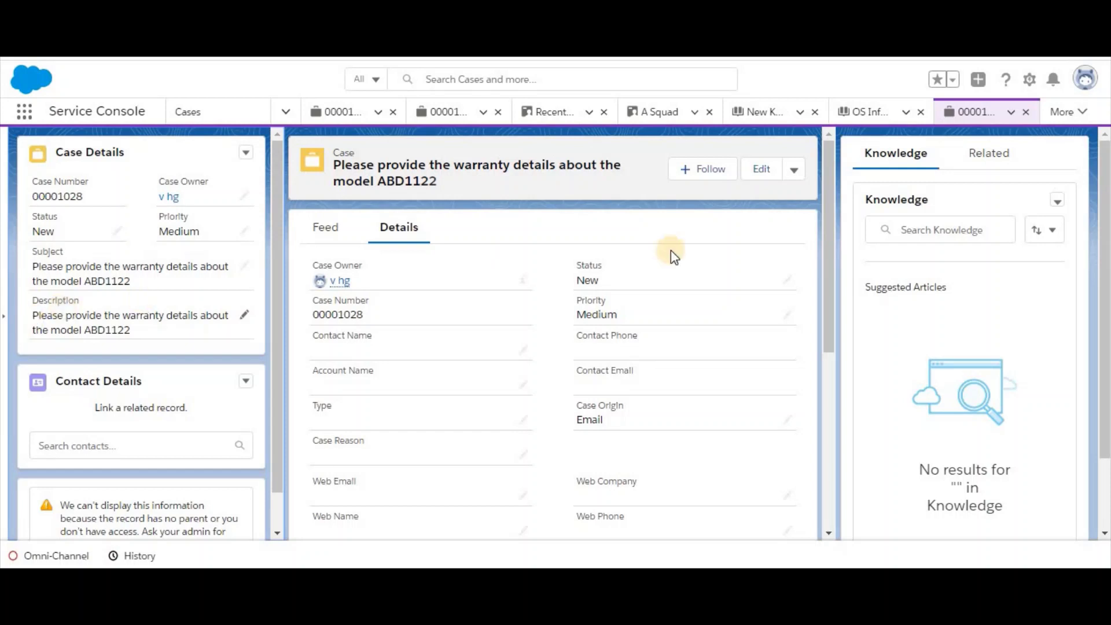
left_click(945, 234)
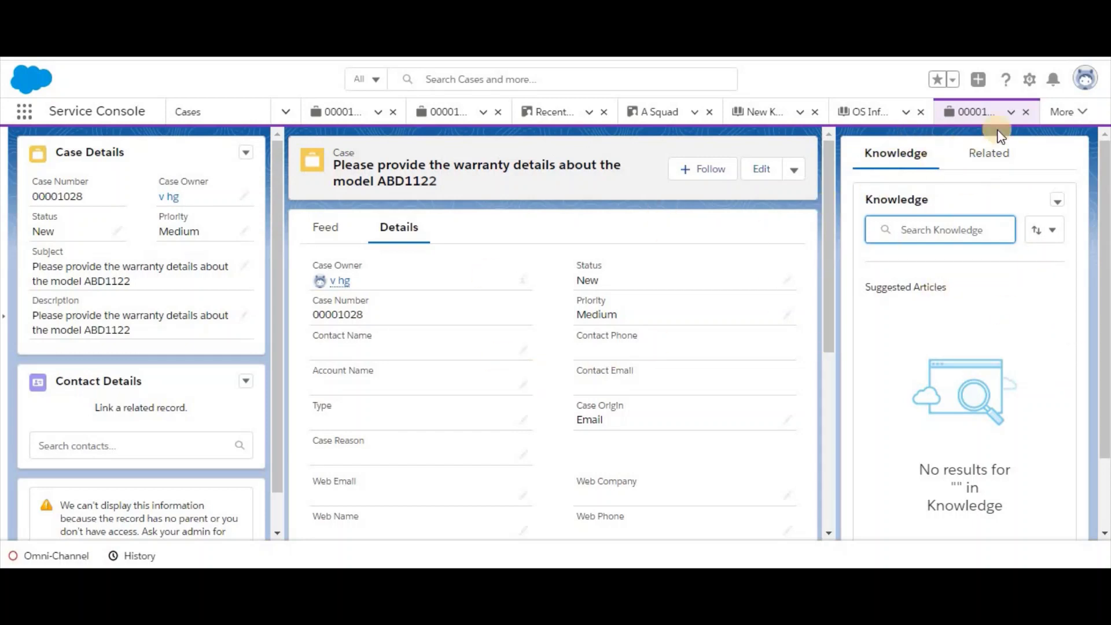
- Open the case record page for editing, search its components for "knowledge", and return to the case without changing the layout
left_click(1030, 86)
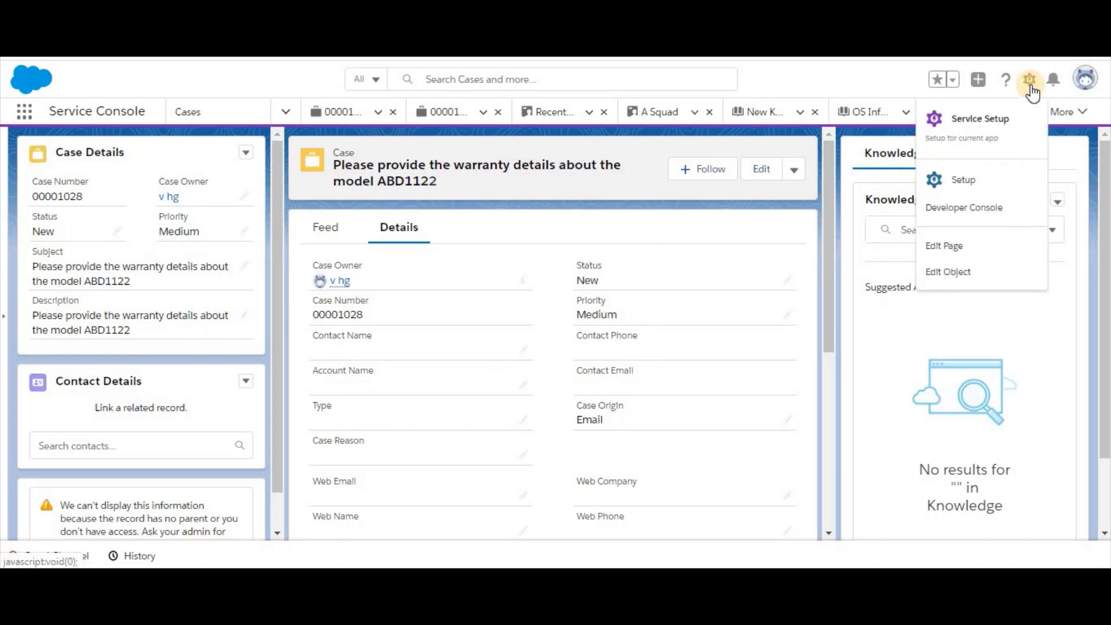
left_click(952, 246)
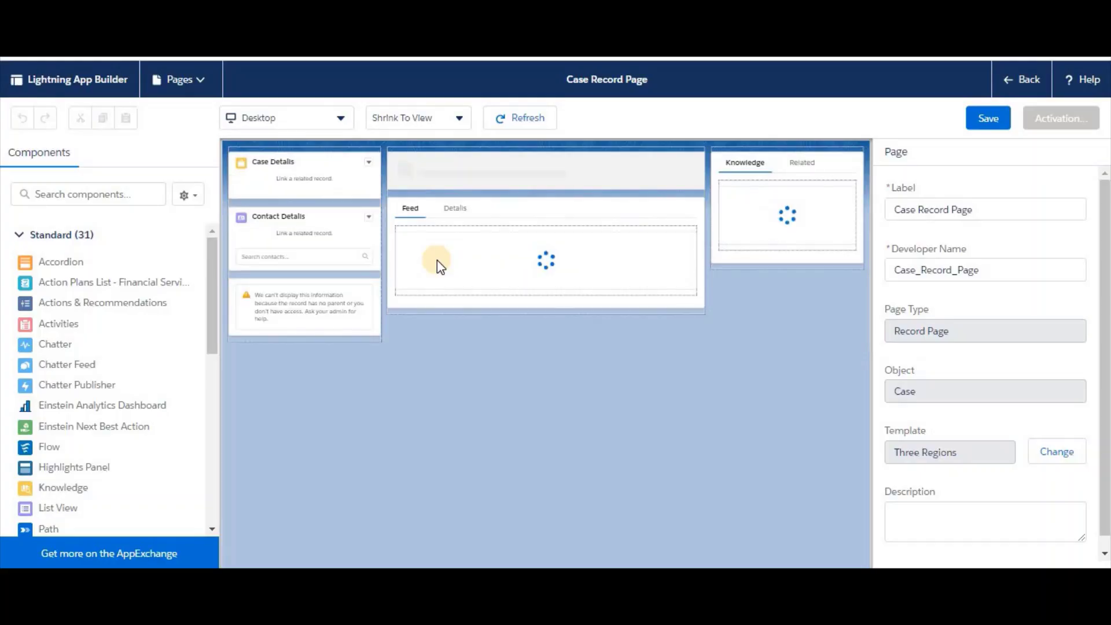
left_click(737, 176)
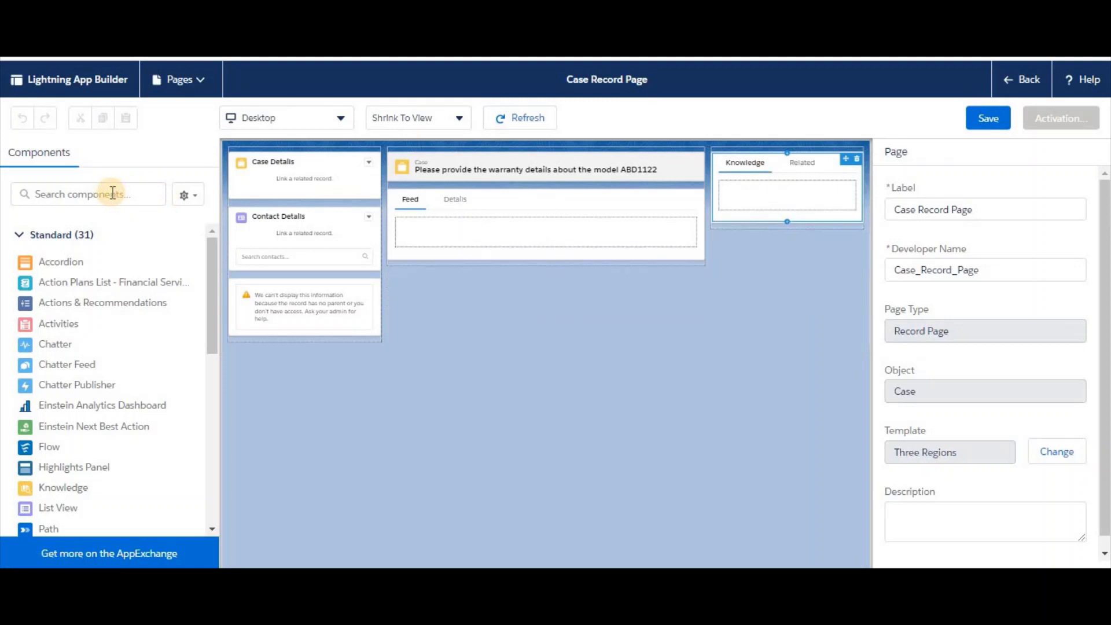
left_click(113, 193)
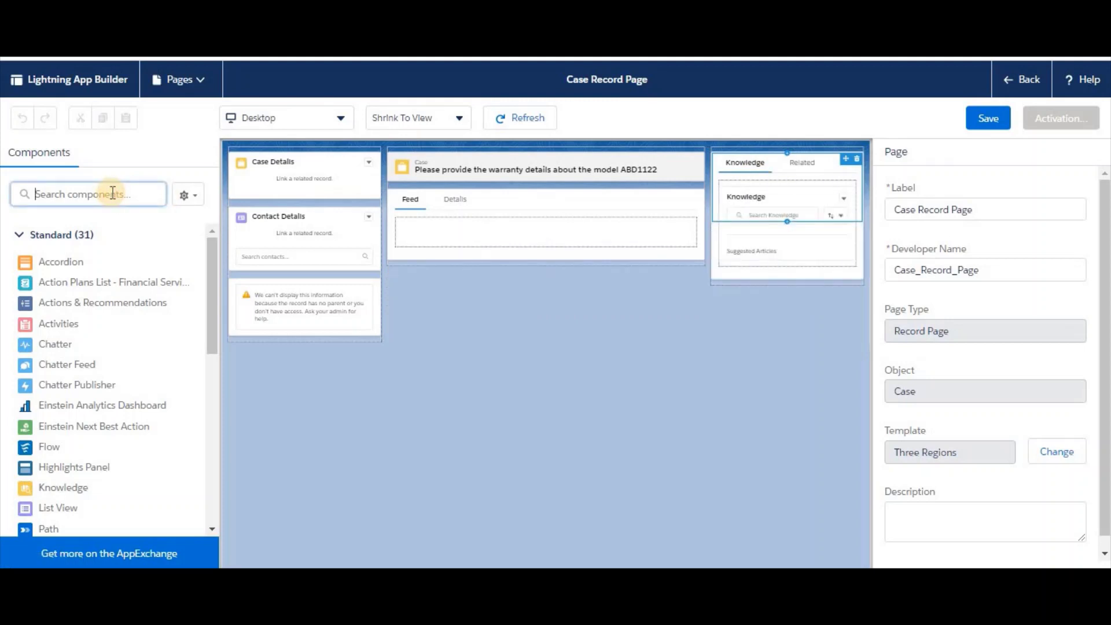
type("knowledge")
left_click_drag(81, 262, 160, 298)
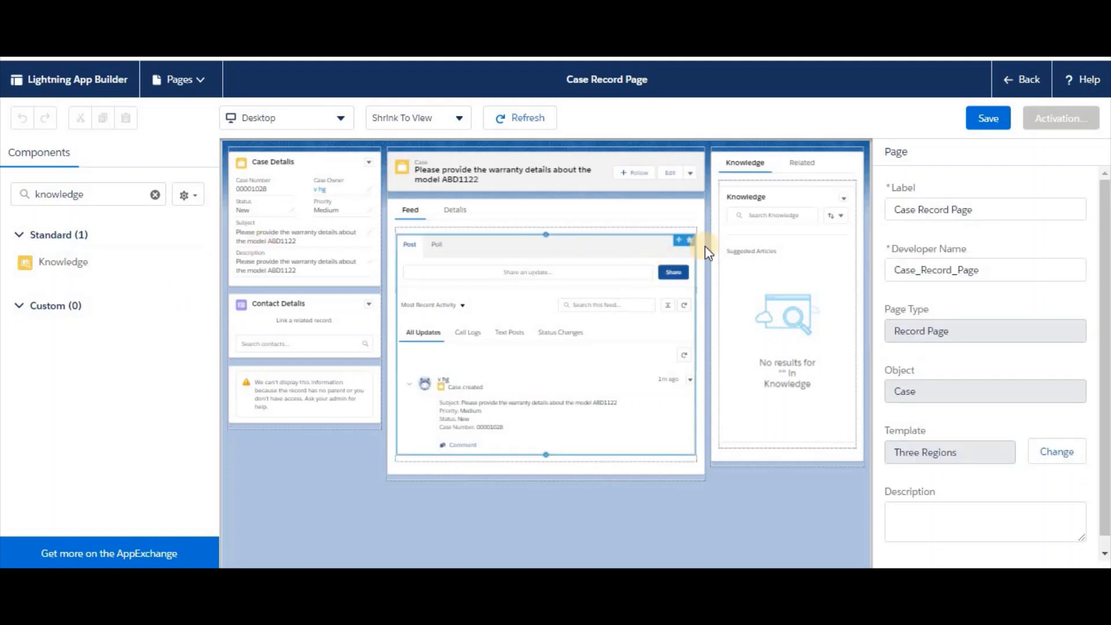
left_click(1032, 79)
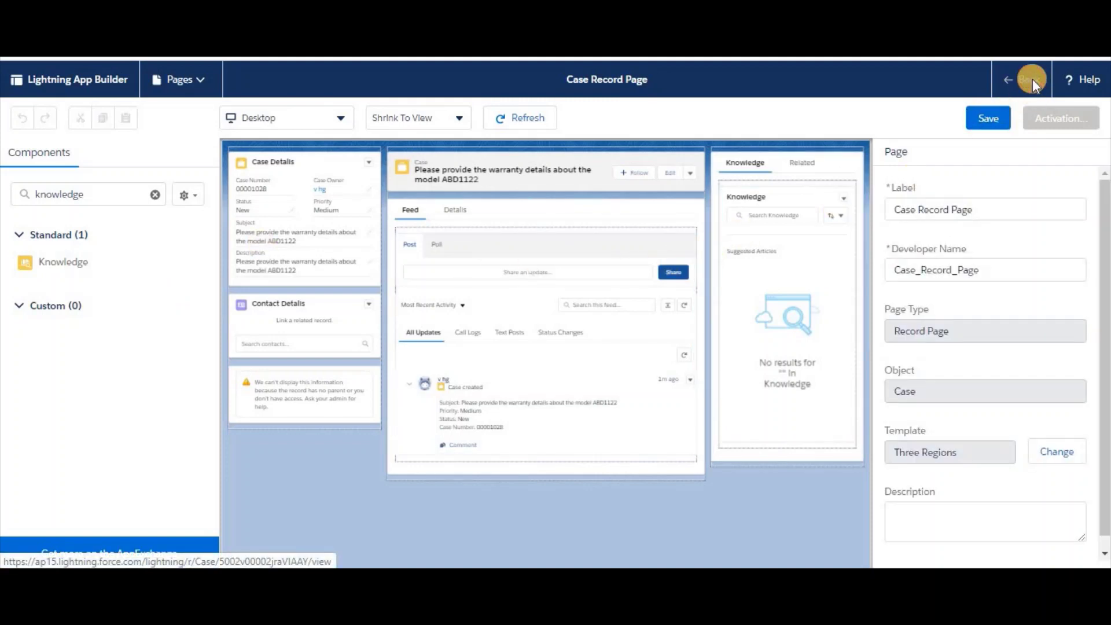
- Close the leftover workspace tabs so that only the new warranty case stays open
left_click(630, 111)
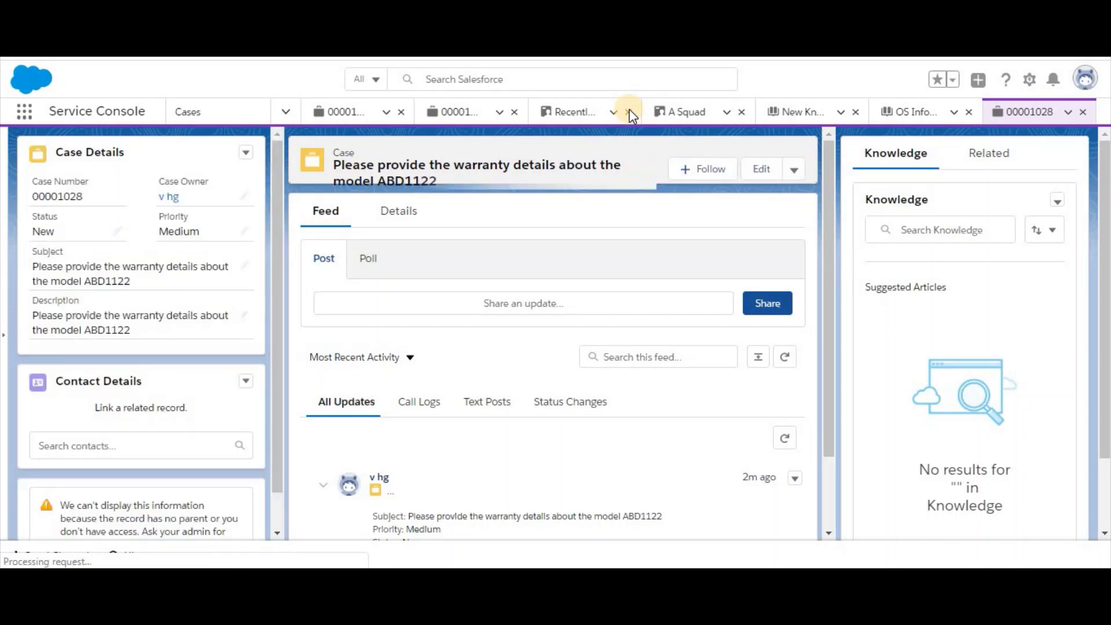
double_click(158, 265)
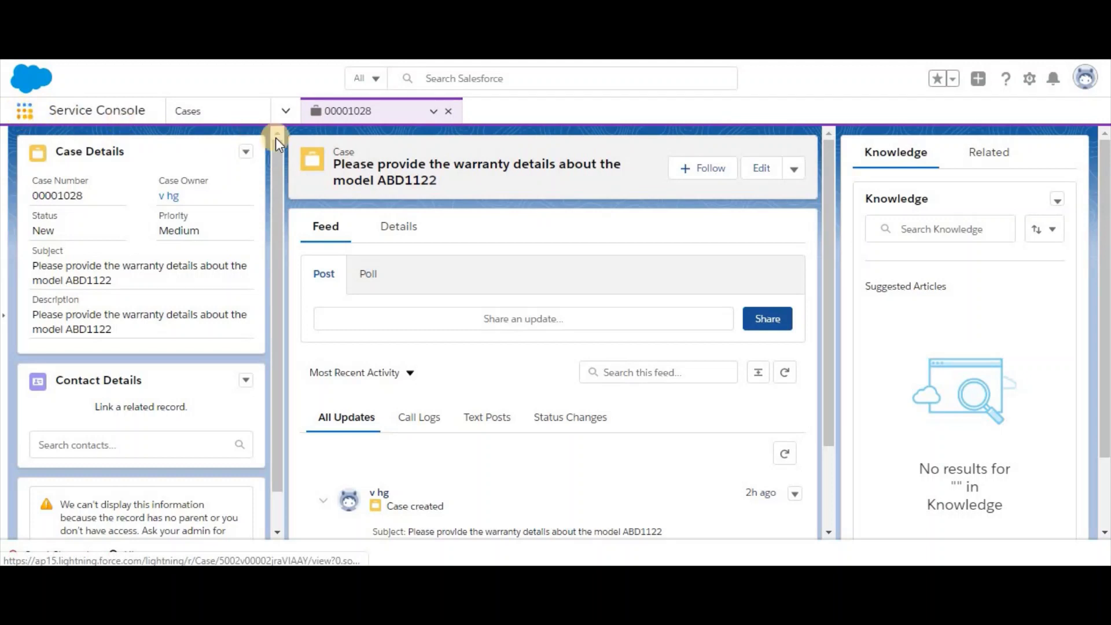
- Publish both draft Knowledge articles, OS Information and Warranty Details of Laptop Model ABCD1122, immediately and flagged as new versions
left_click(284, 110)
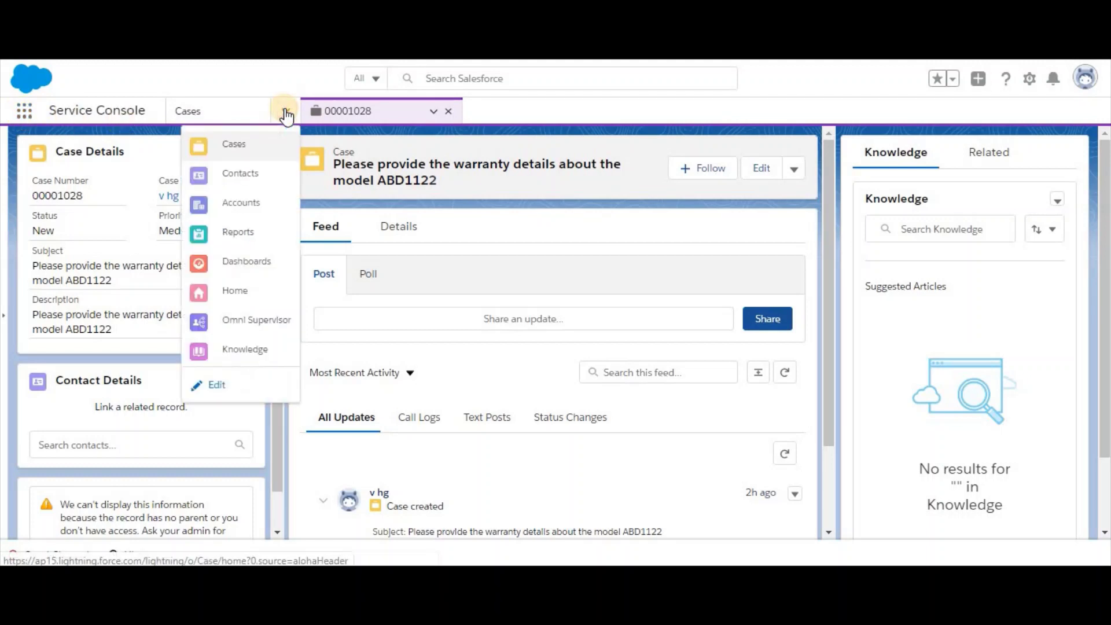
left_click(237, 364)
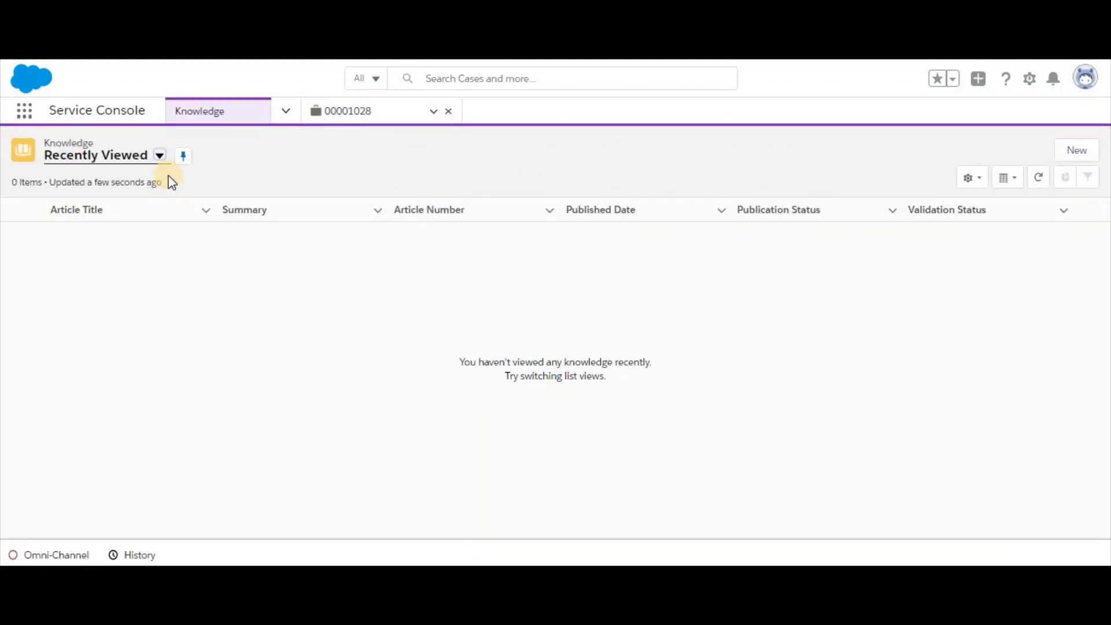
left_click(160, 156)
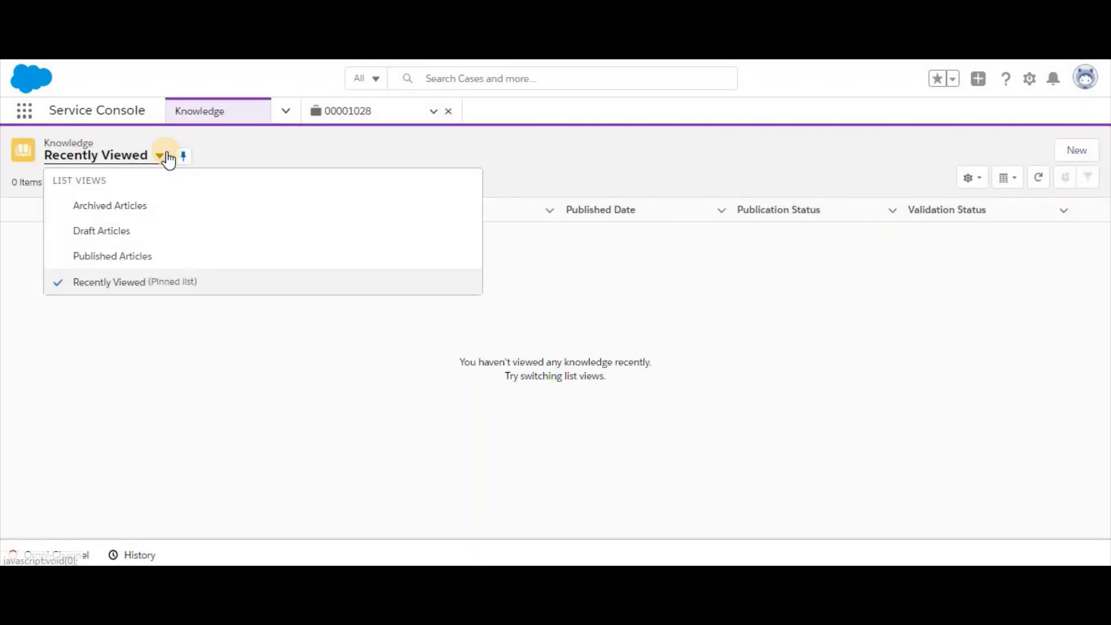
left_click(135, 231)
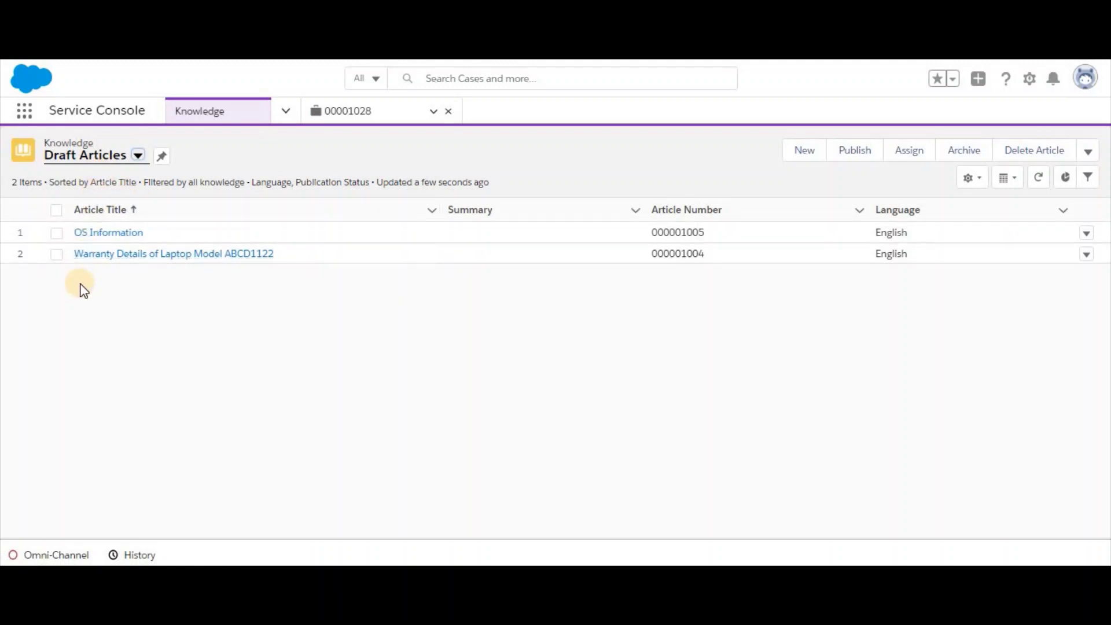
left_click(57, 211)
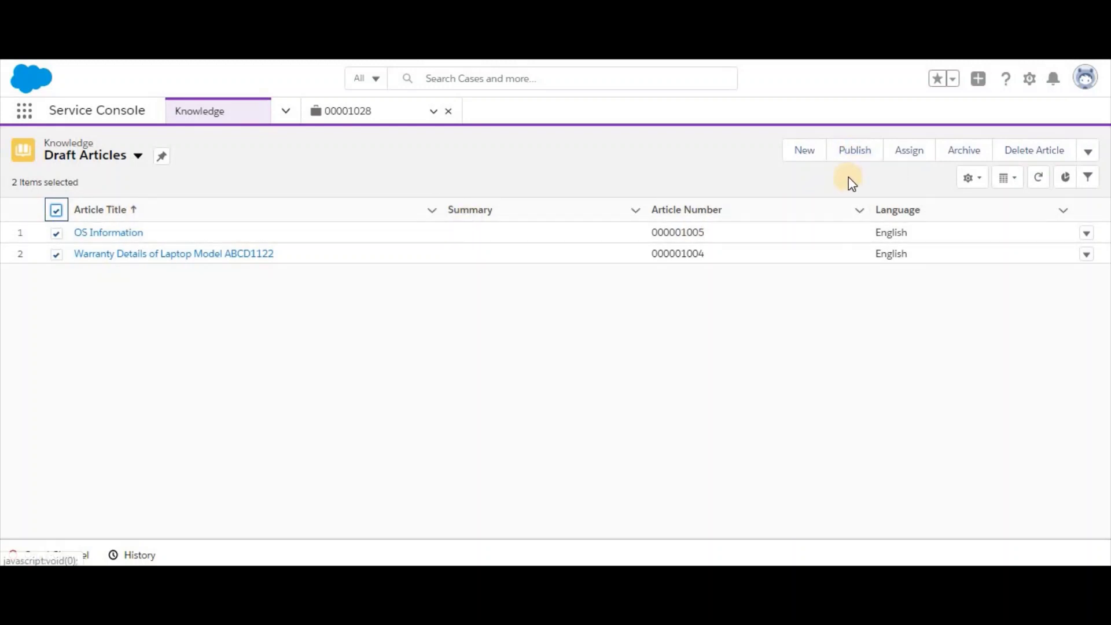
left_click(855, 153)
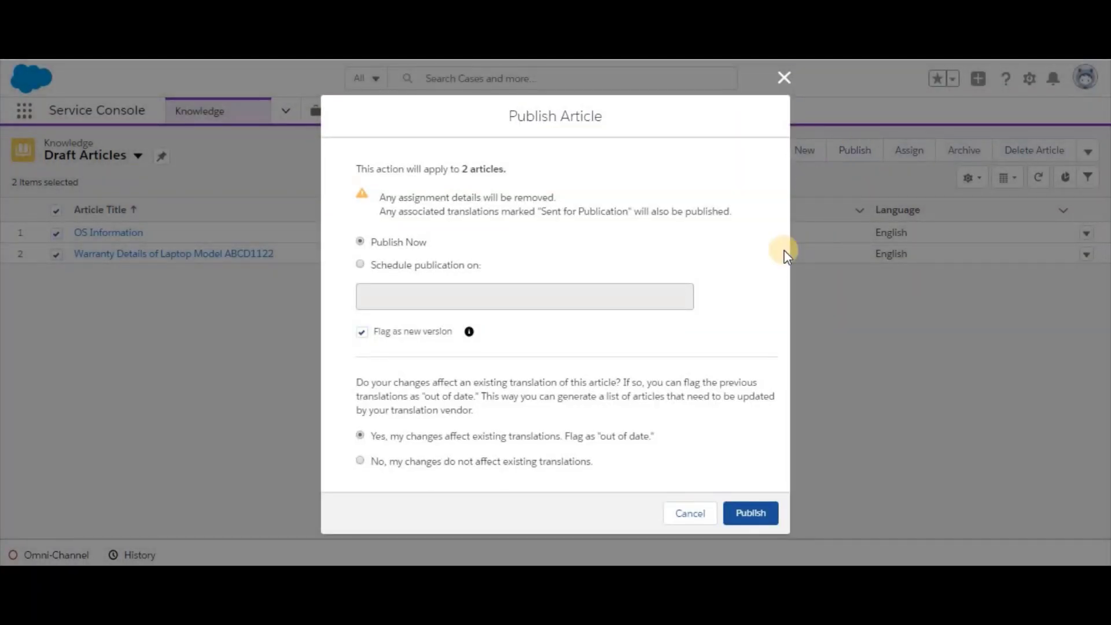
left_click(751, 514)
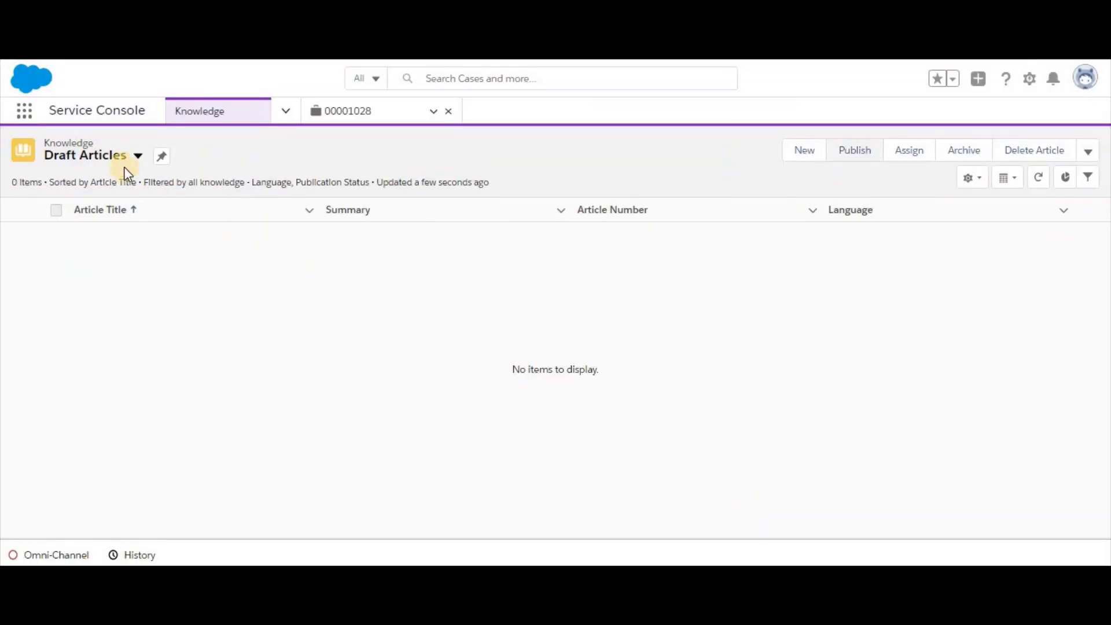
- Check the Published Articles list, and return to the warranty case to review its suggested articles
left_click(139, 157)
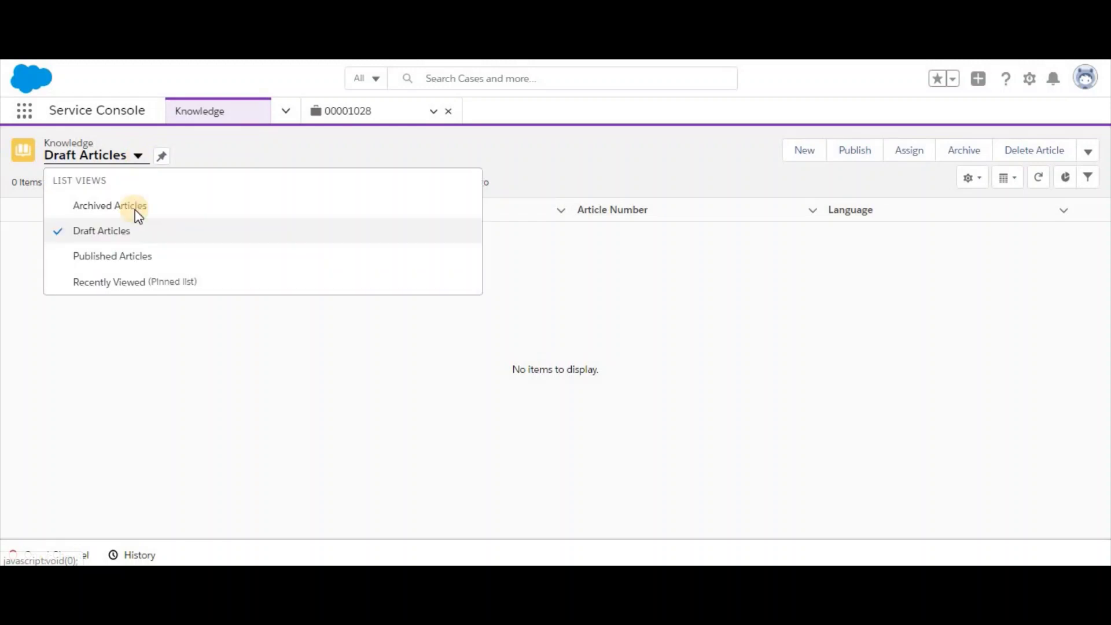
left_click(130, 256)
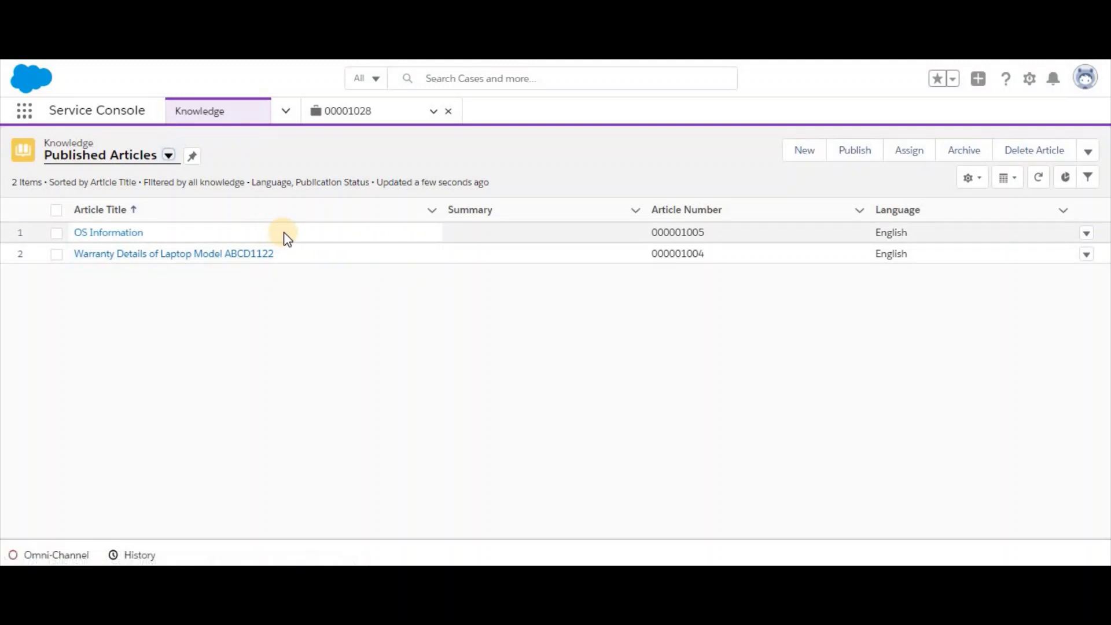
left_click(354, 108)
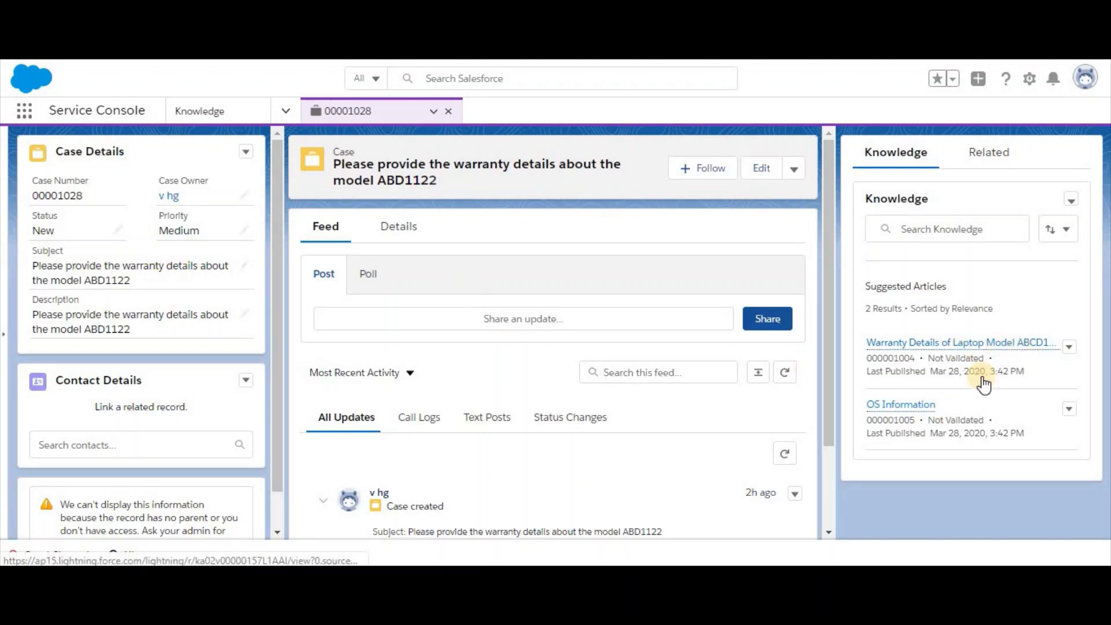
mouse_move(955, 347)
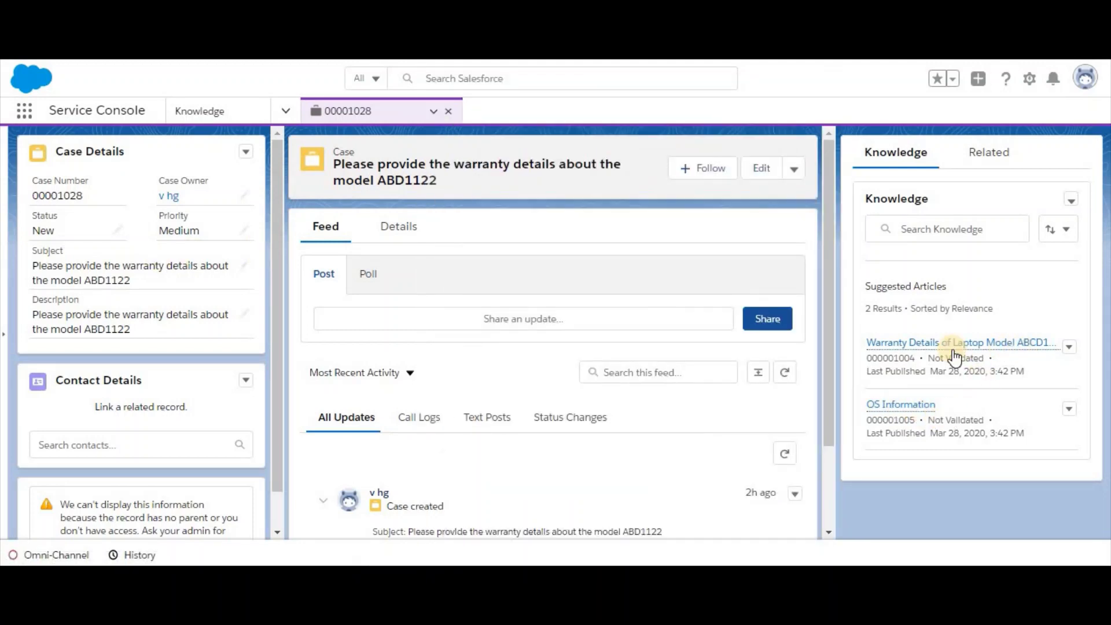
- Search Knowledge from the case for "warranty" and open the laptop warranty details article
left_click(961, 223)
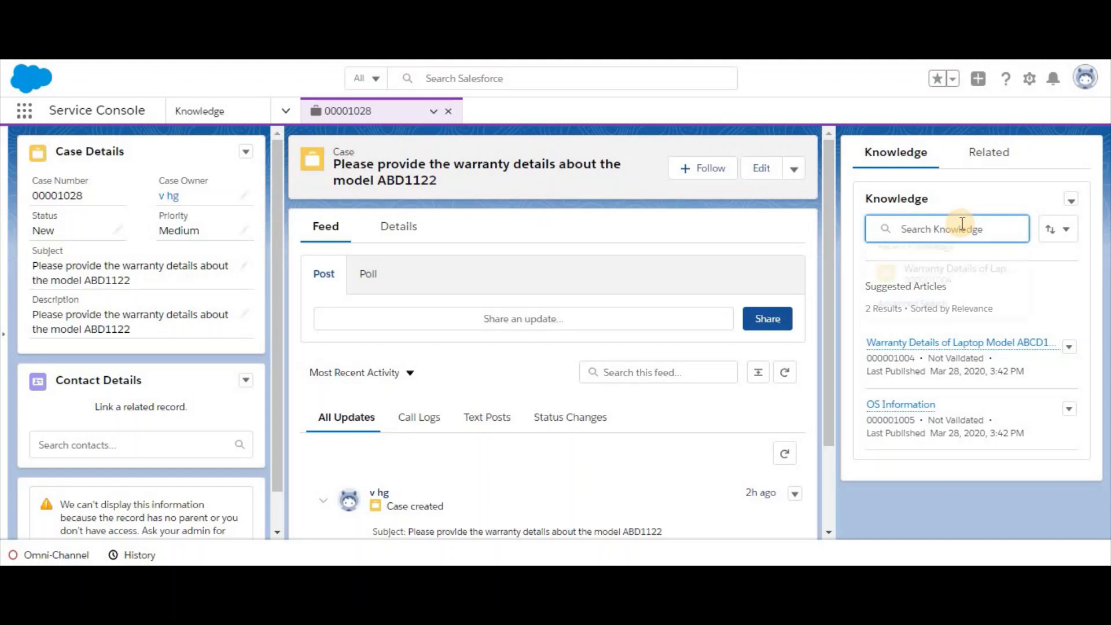
type("warr")
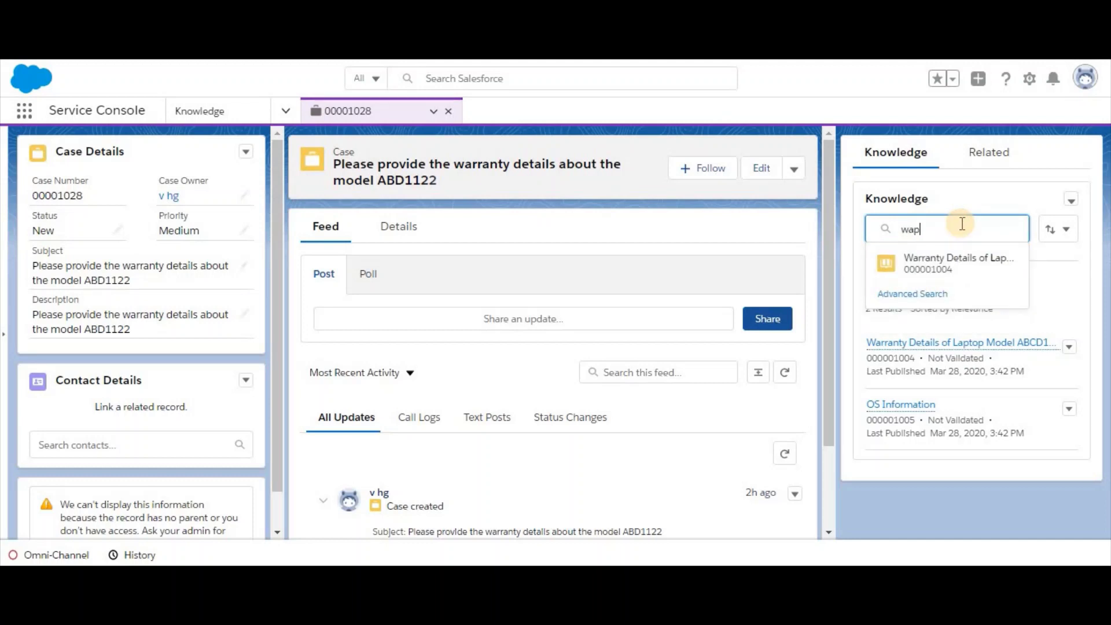
key("BackSpace")
type("aa")
key("BackSpace")
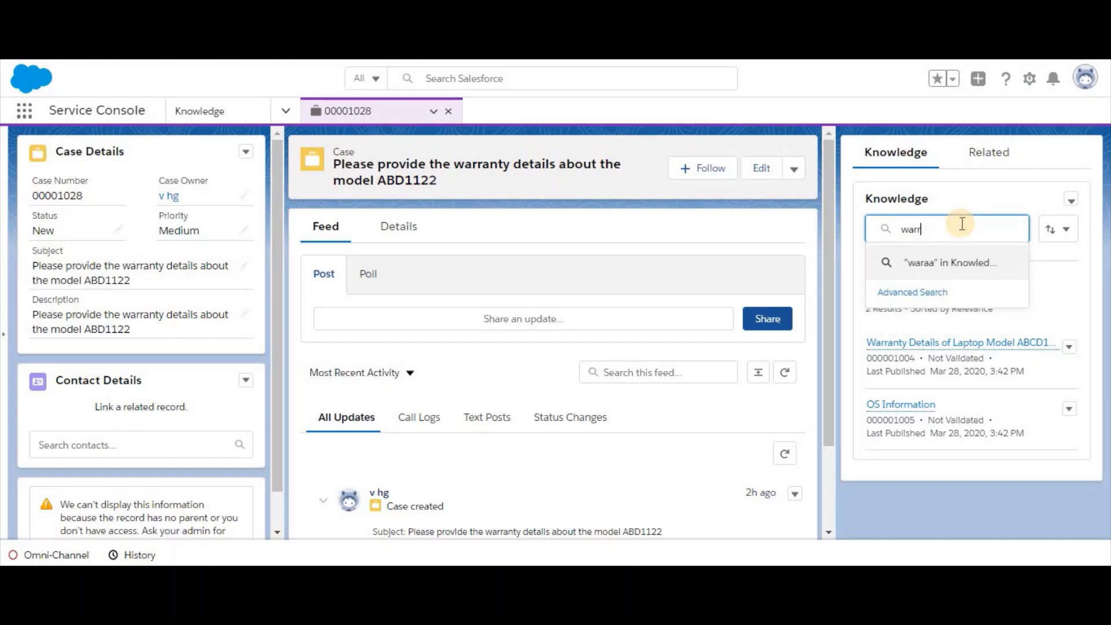
type("anty")
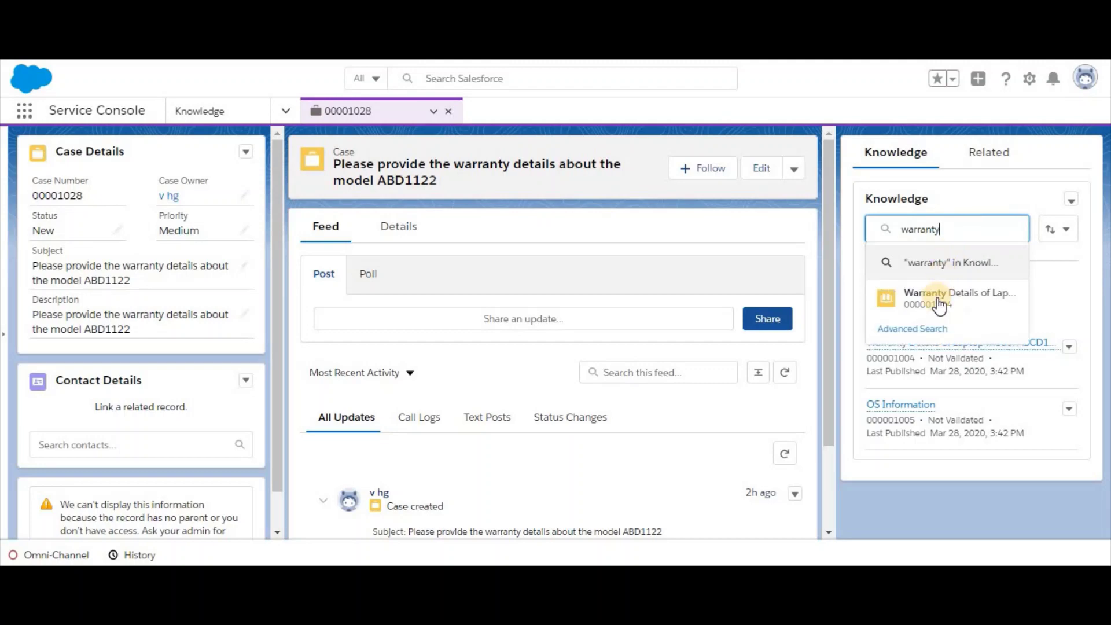
left_click(937, 299)
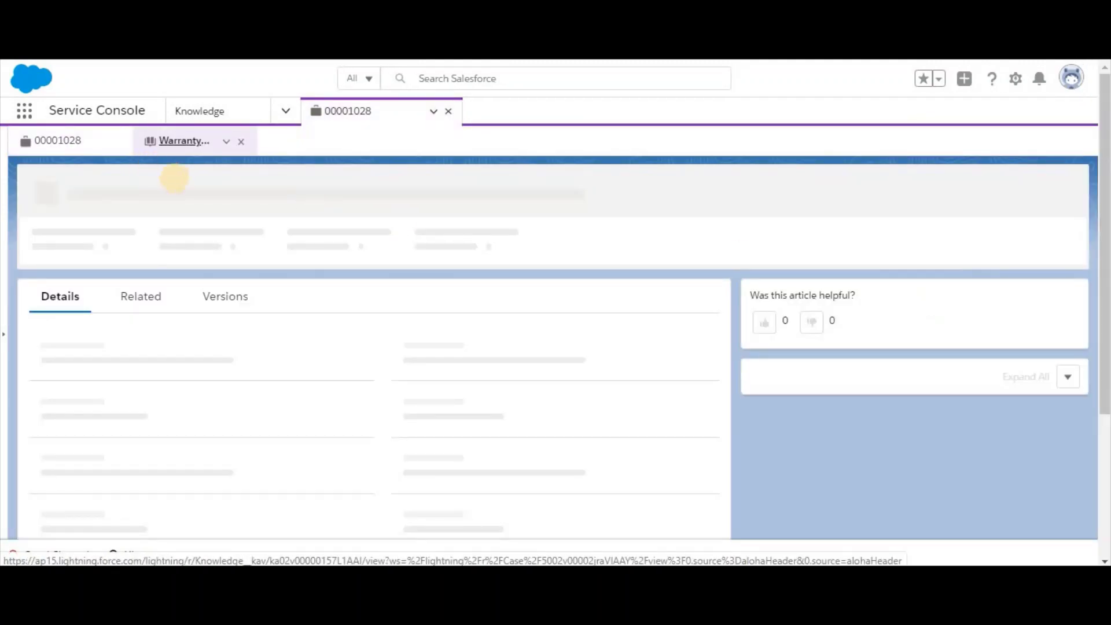
- Read the answer in the warranty article's details and return to the case
scroll(174, 347, "down", 2)
left_click_drag(144, 444, 45, 411)
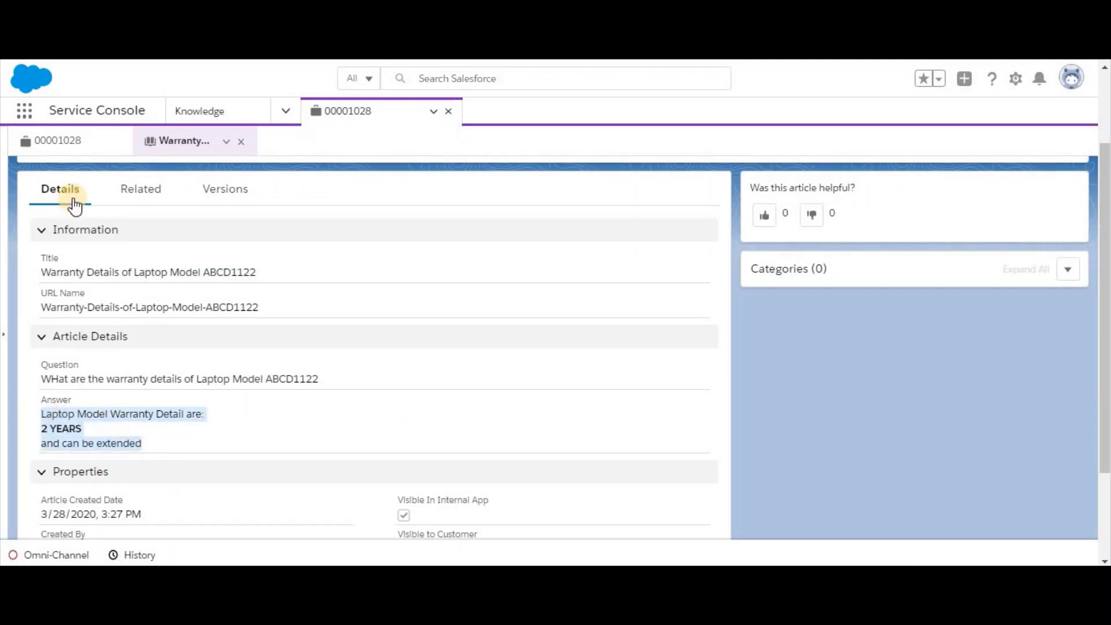
left_click(71, 144)
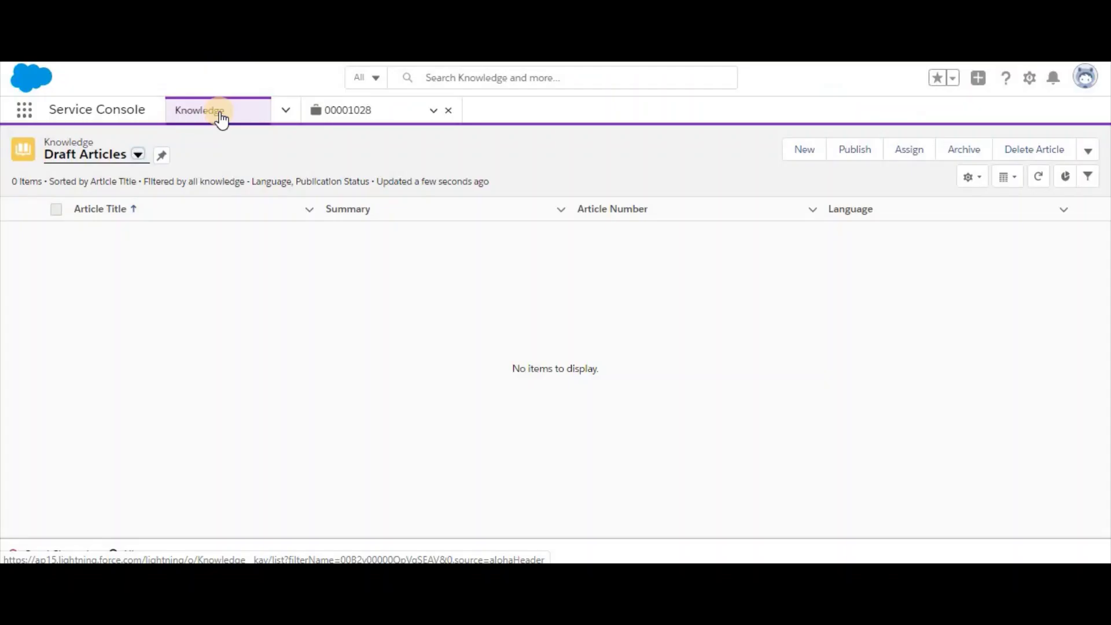
- Open a new FAQ Knowledge article form and examine its record type and its title, URL name, question and answer fields
left_click(801, 157)
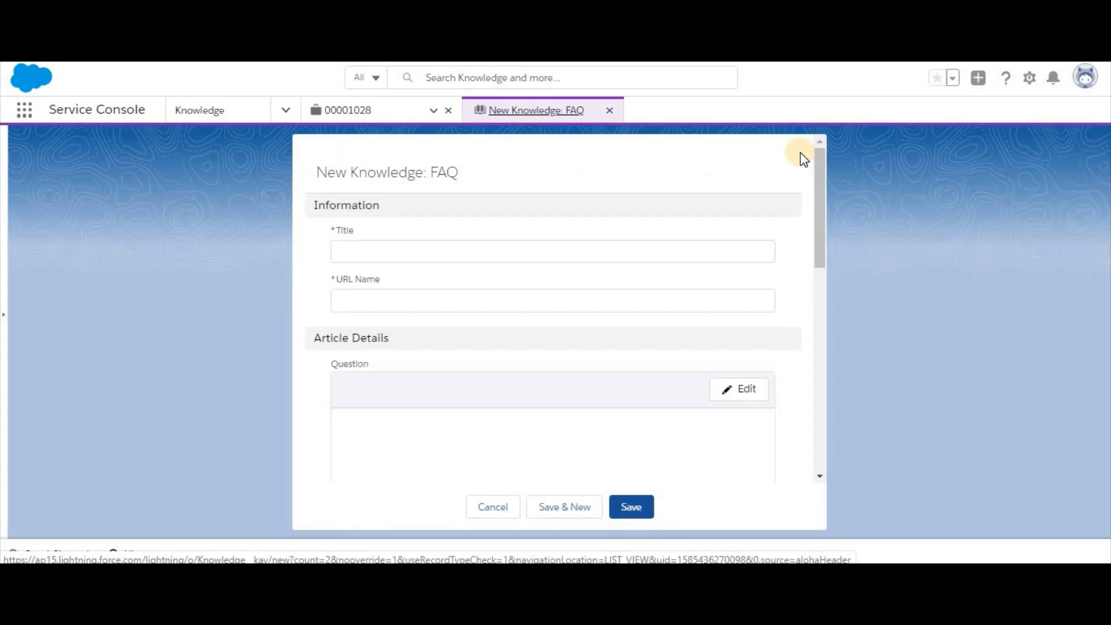
left_click(446, 172)
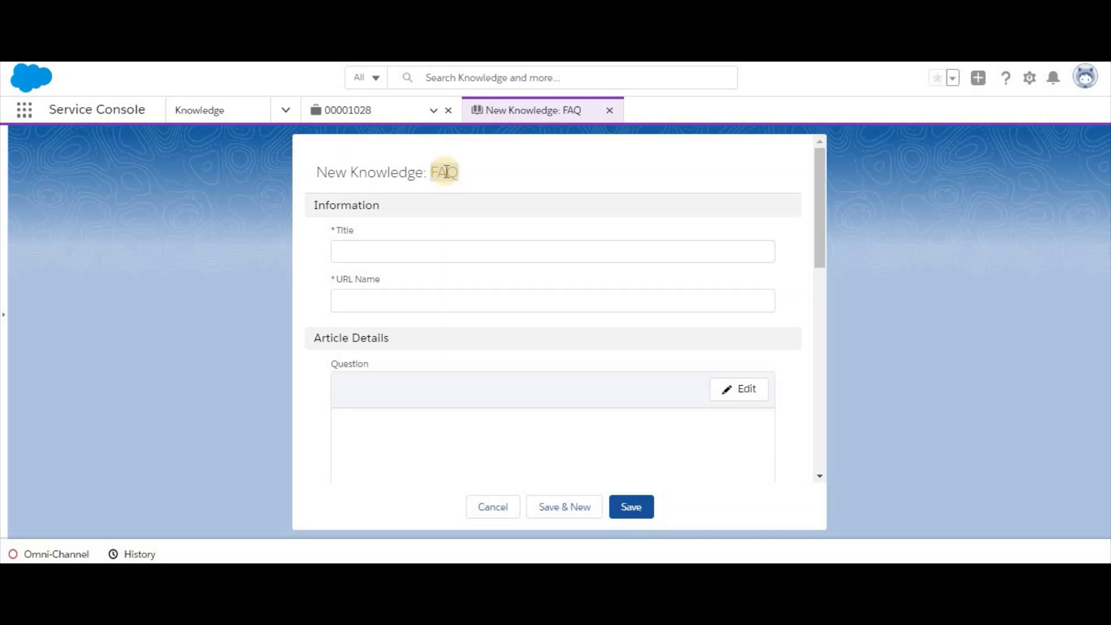
scroll(564, 348, "down", 3)
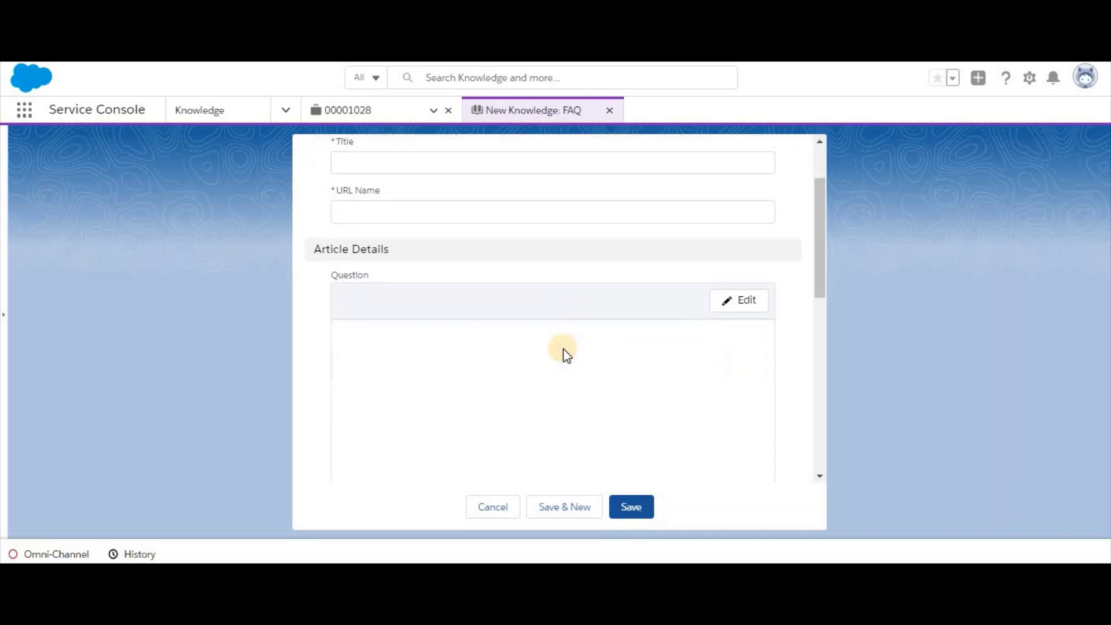
scroll(435, 381, "down", 3)
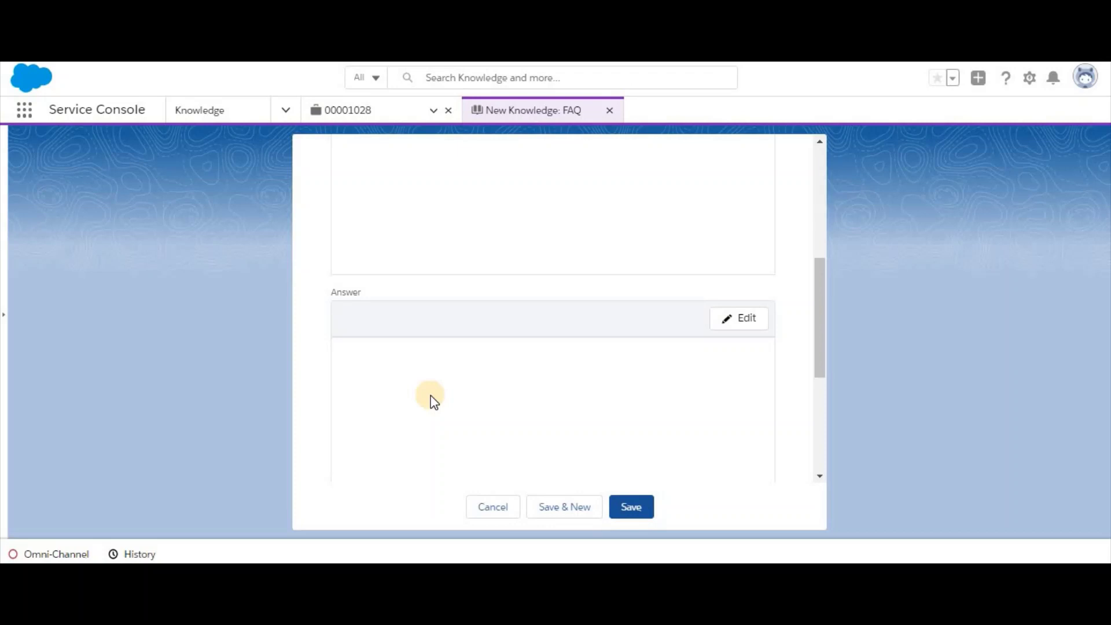
scroll(430, 398, "up", 6)
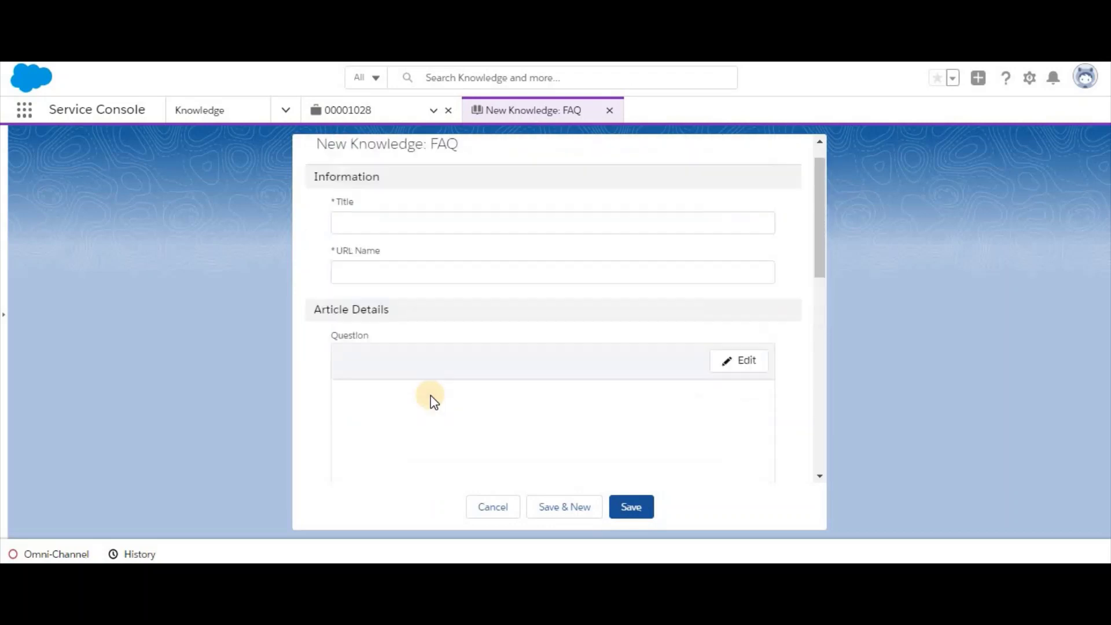
scroll(431, 398, "down", 9)
scroll(429, 395, "up", 4)
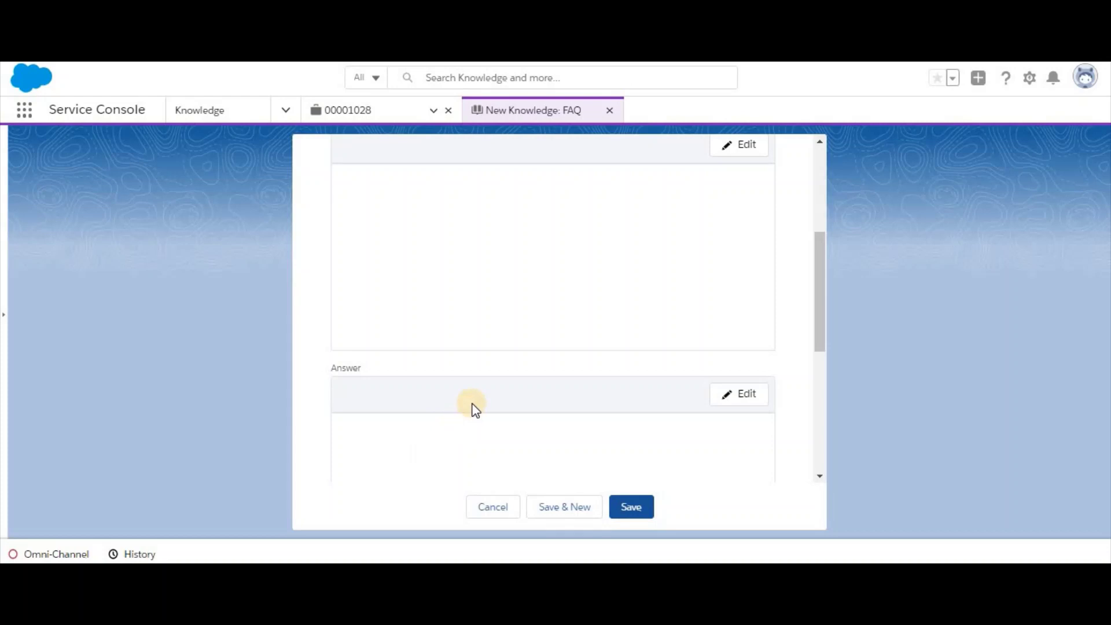
scroll(475, 409, "up", 2)
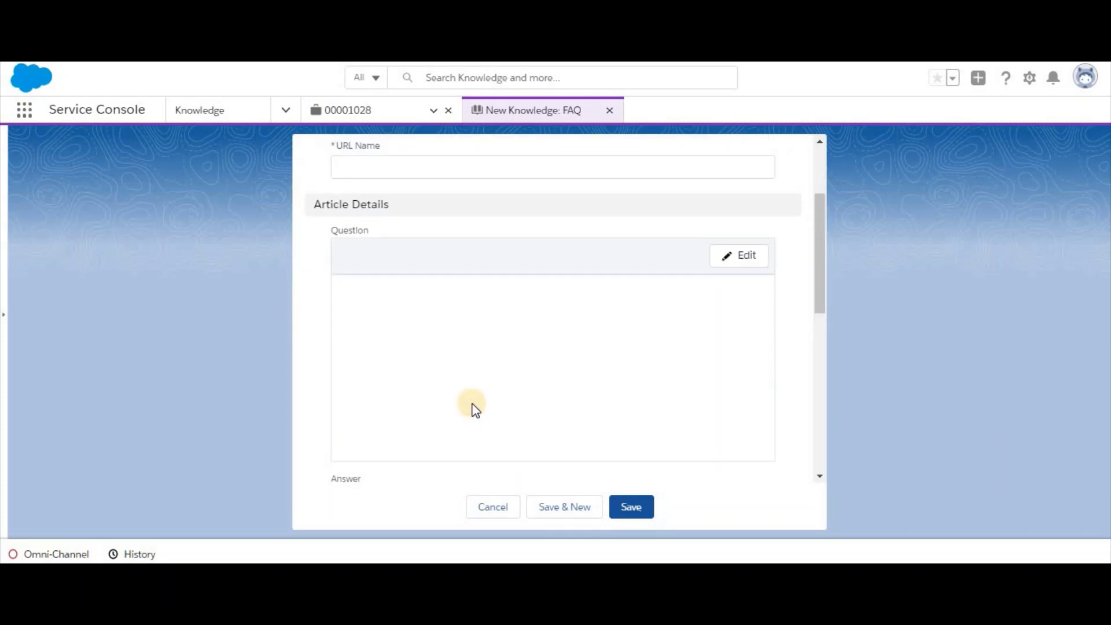
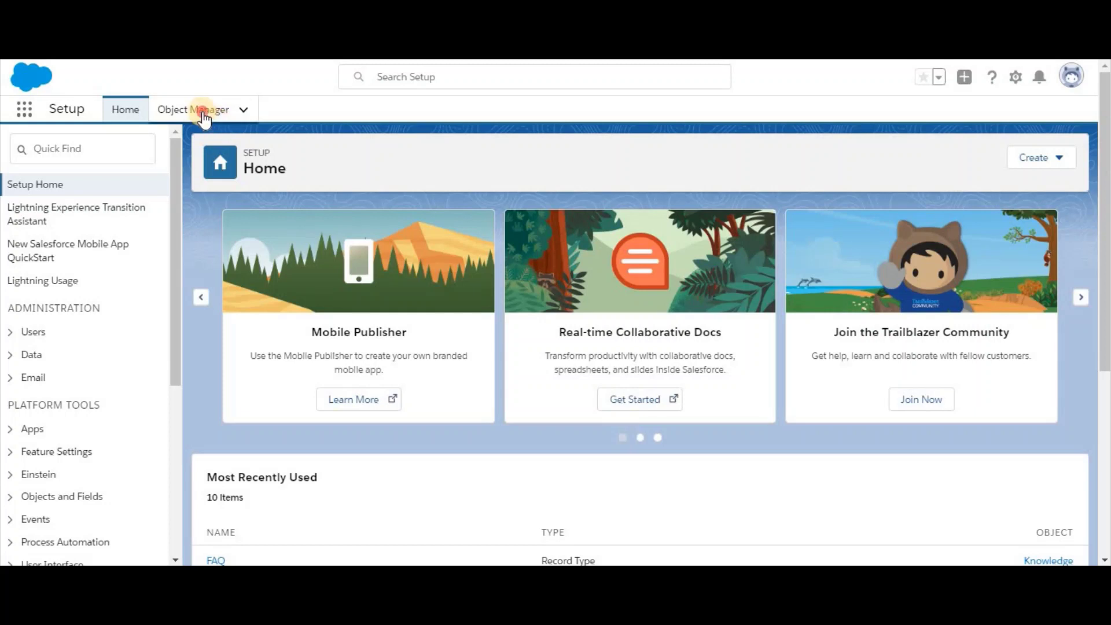
- Find the Knowledge object in Setup by searching for "know" and open its fields and relationships
left_click(203, 114)
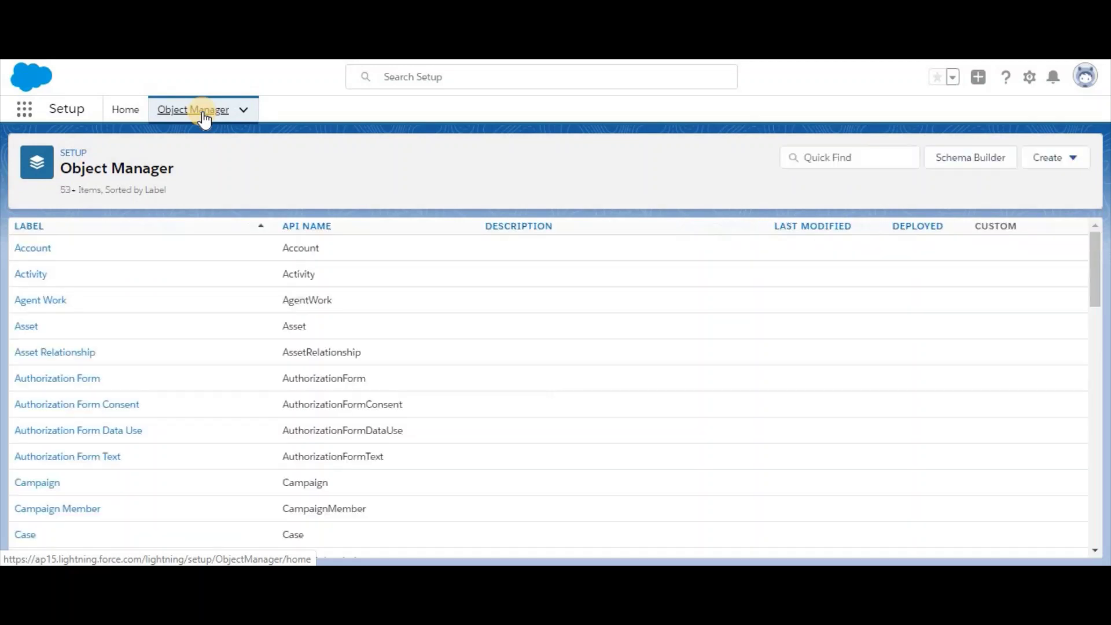
left_click(861, 157)
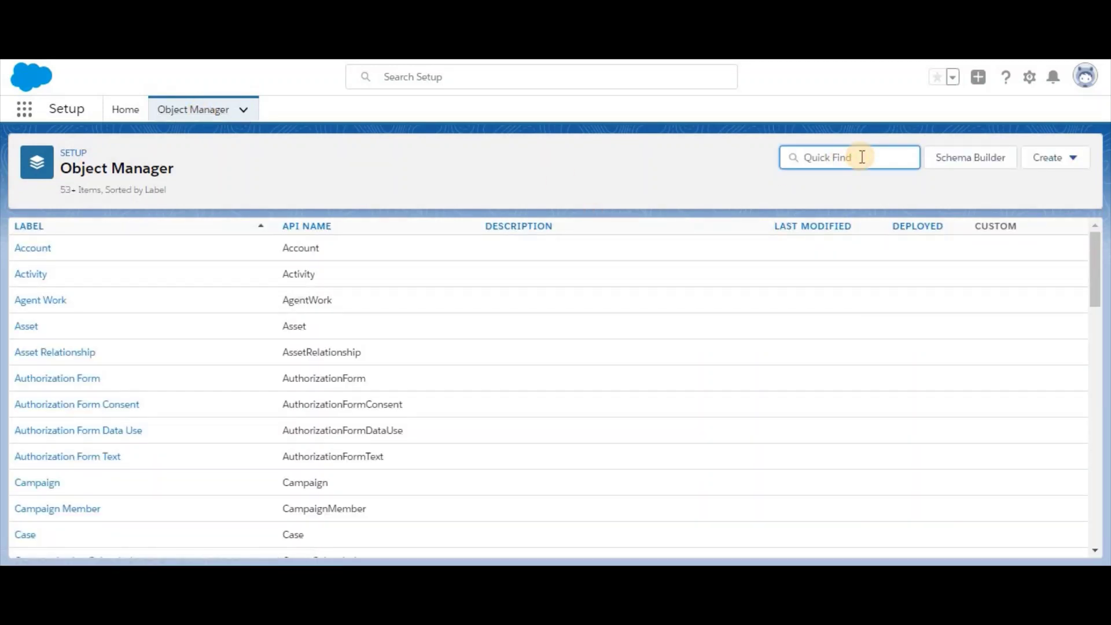
type("know")
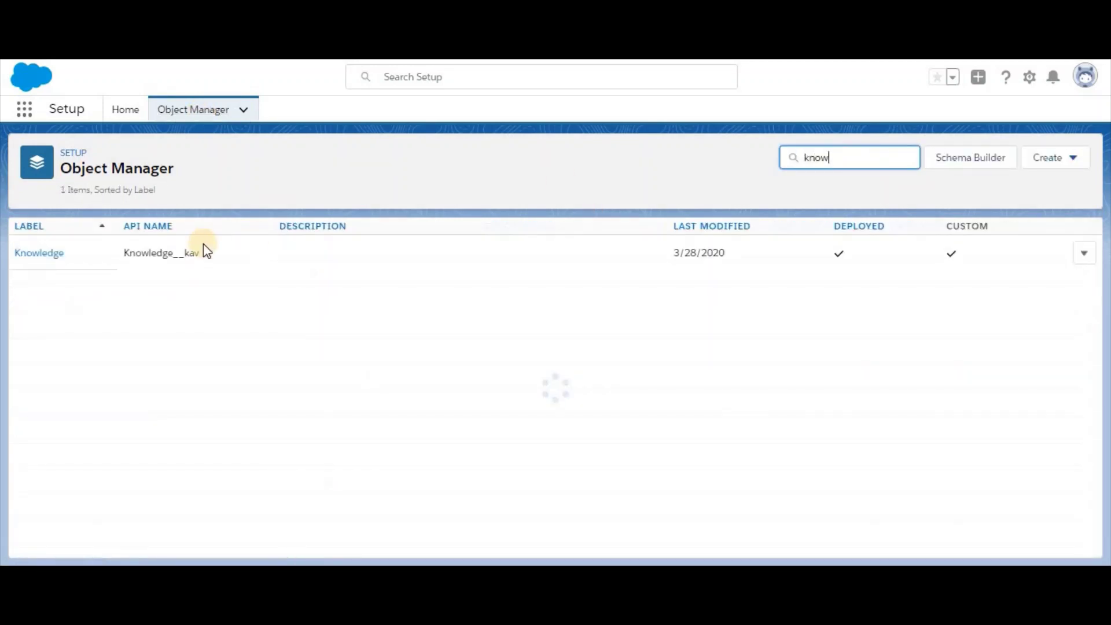
left_click(56, 253)
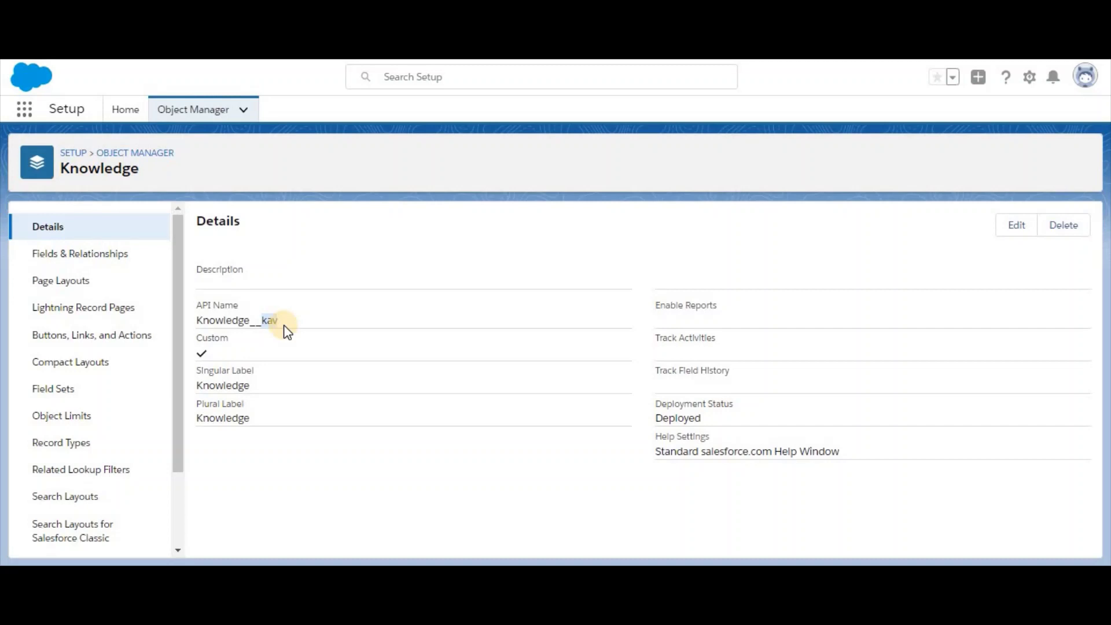
left_click(112, 264)
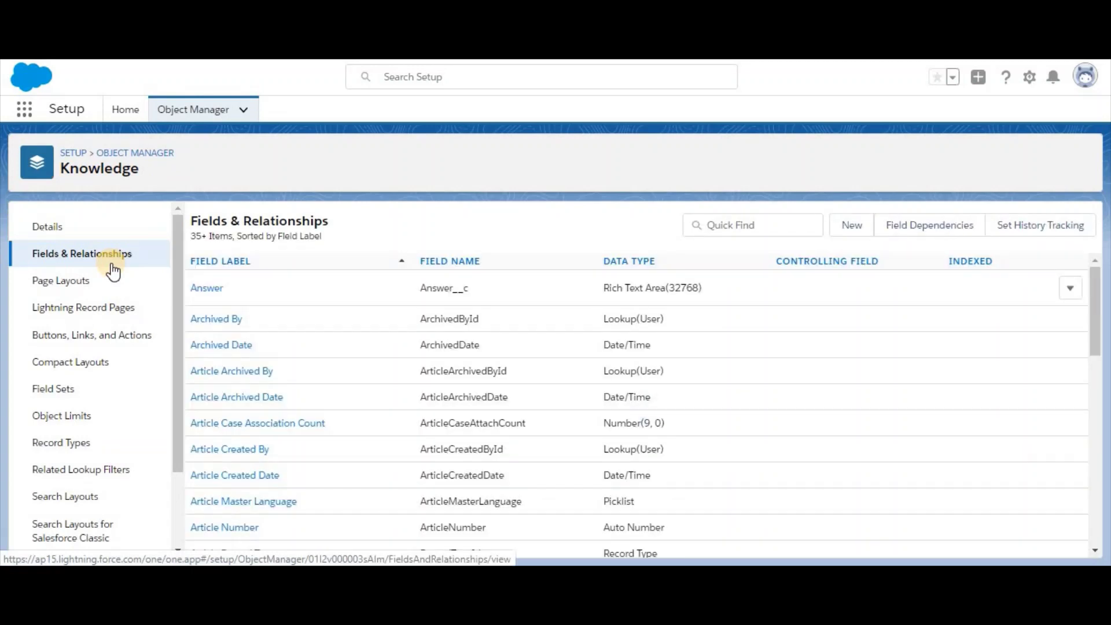
- Start a new custom field on the Knowledge object with the Text Area (Rich) data type and continue to its details
left_click(854, 233)
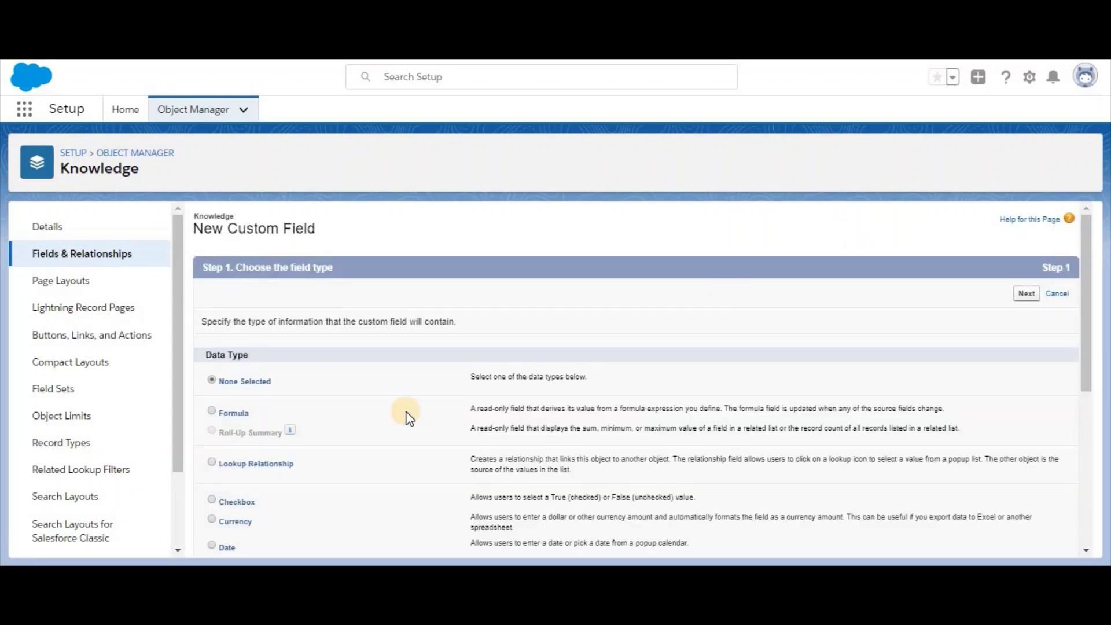
scroll(408, 416, "down", 4)
scroll(408, 416, "down", 2)
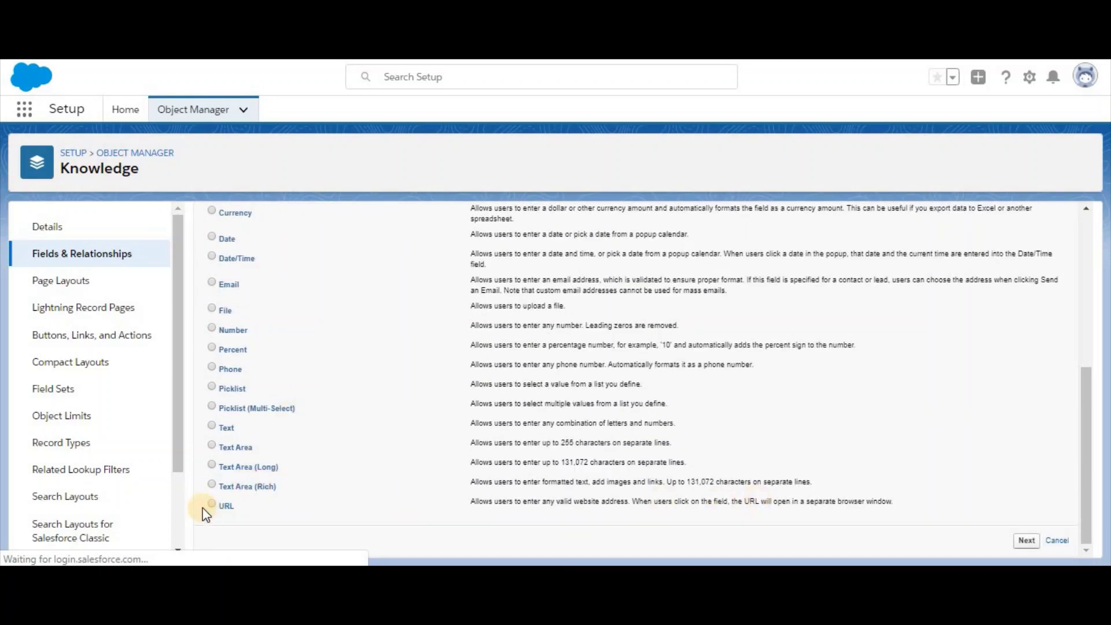
left_click(248, 487)
left_click(1028, 542)
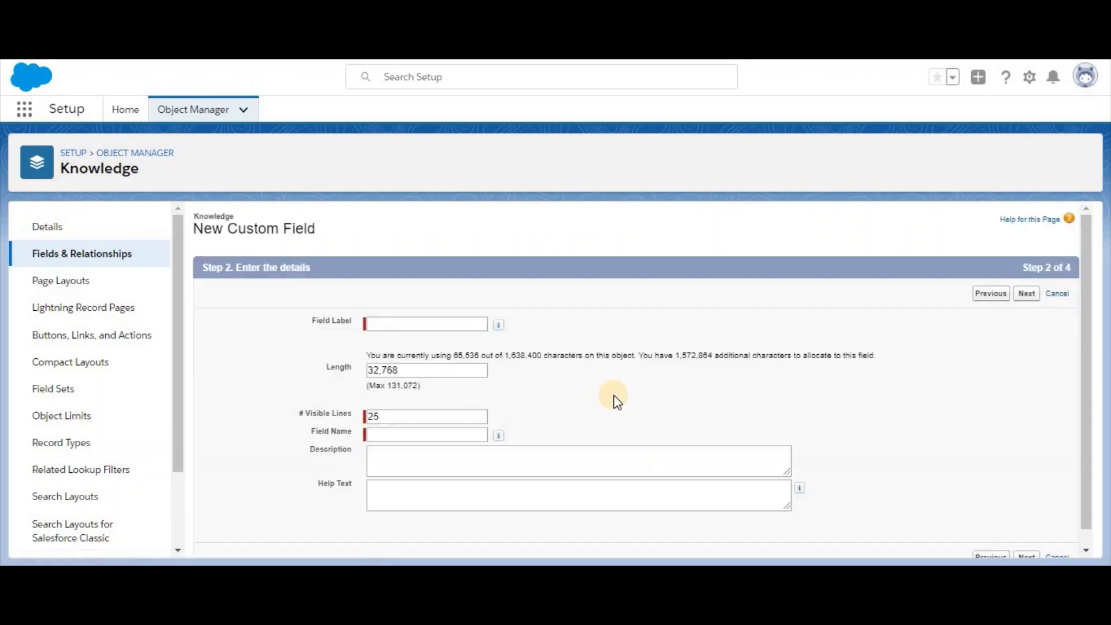
- Label the rich text field "Step by Step Procedure" and save it with the default field-level security and page layouts
left_click(437, 323)
type("Step by")
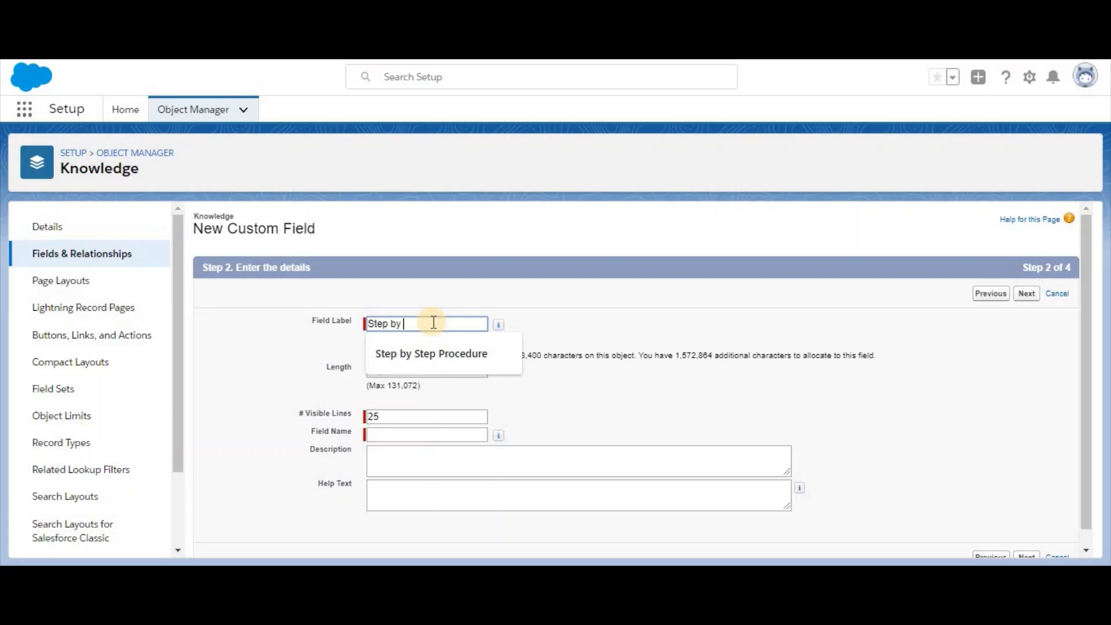
key("Down")
key("Return")
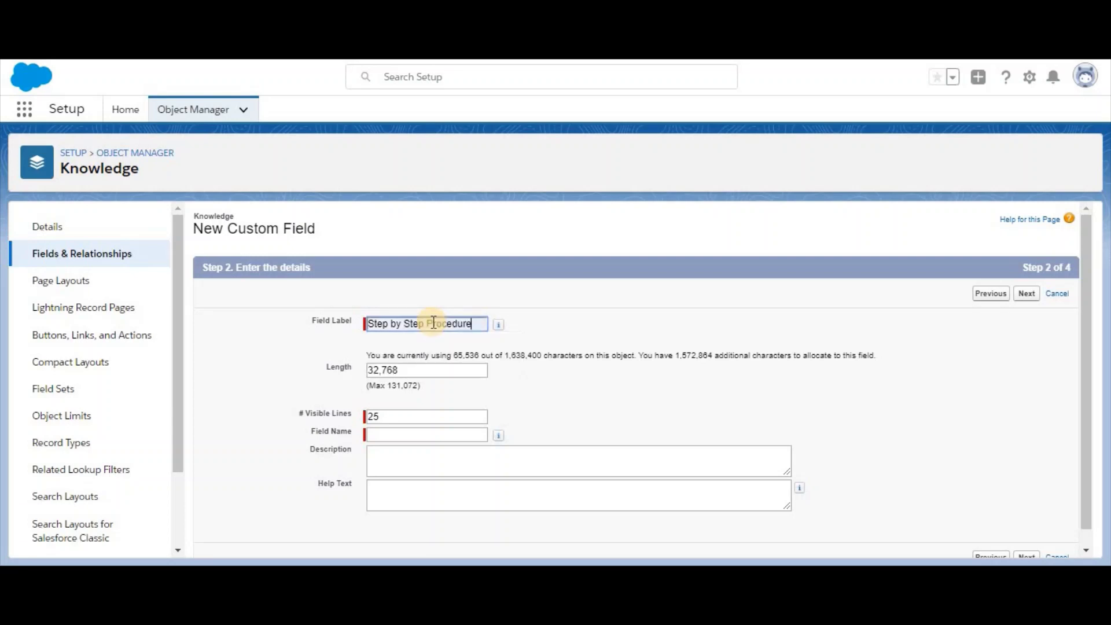
left_click(529, 409)
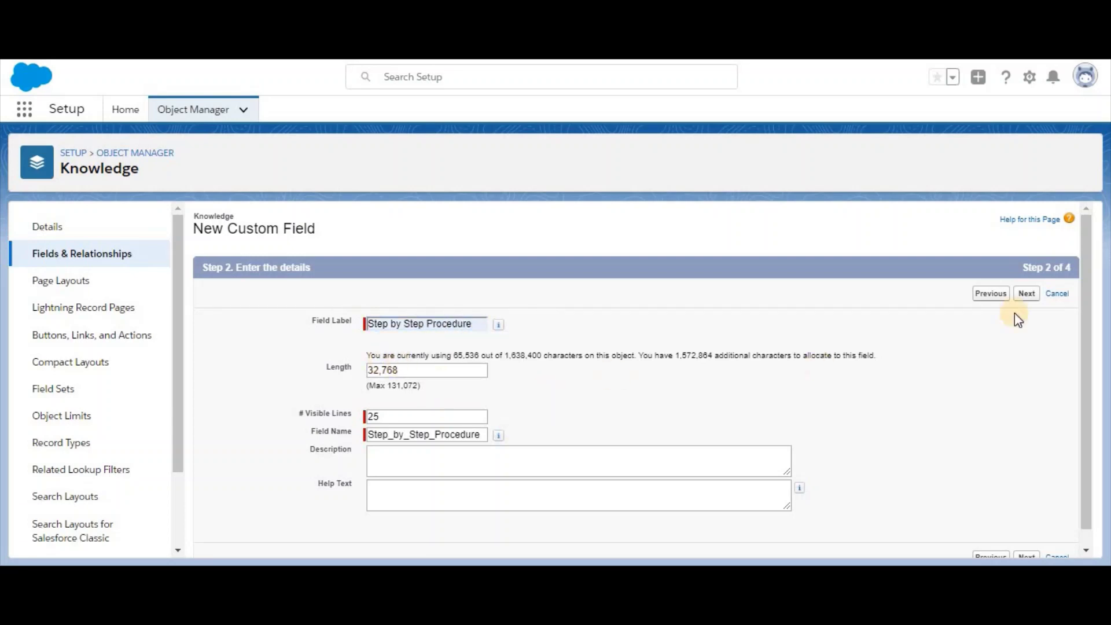
left_click(1025, 296)
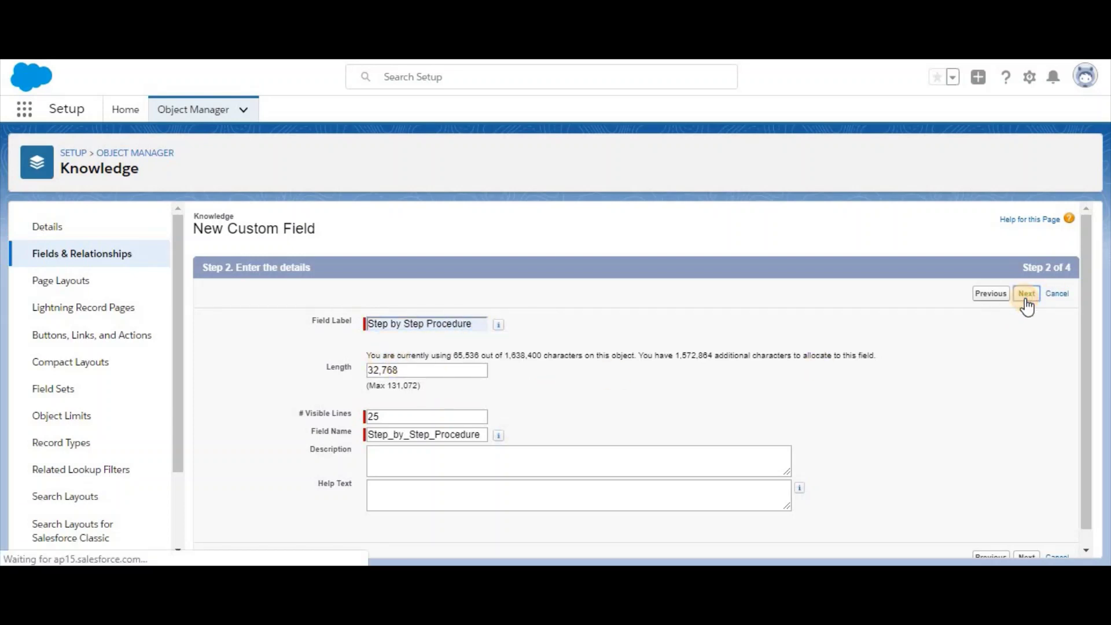
left_click(1025, 296)
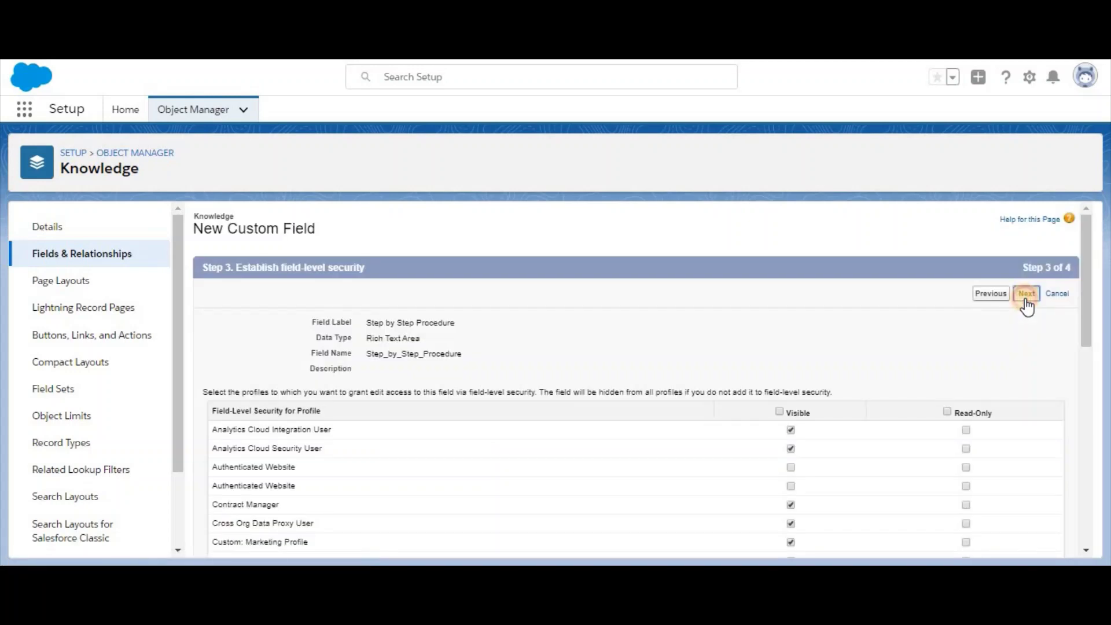
left_click(1026, 296)
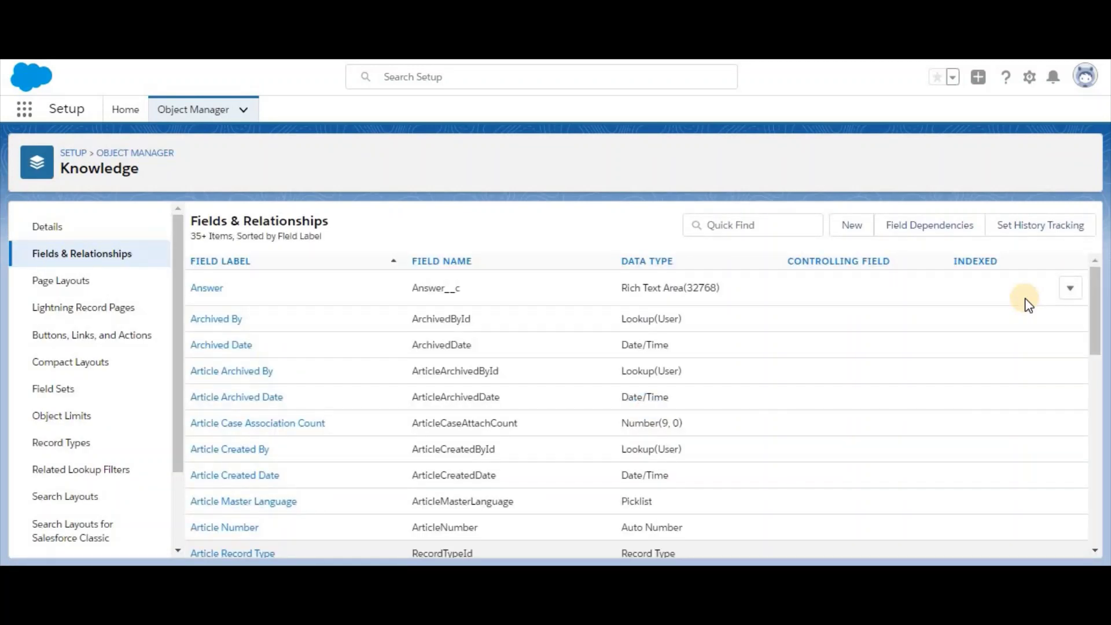
- Create a Knowledge page layout named "Lighting knowledge Manual Layout" by cloning the Lightning Knowledge FAQ Layout
left_click(99, 290)
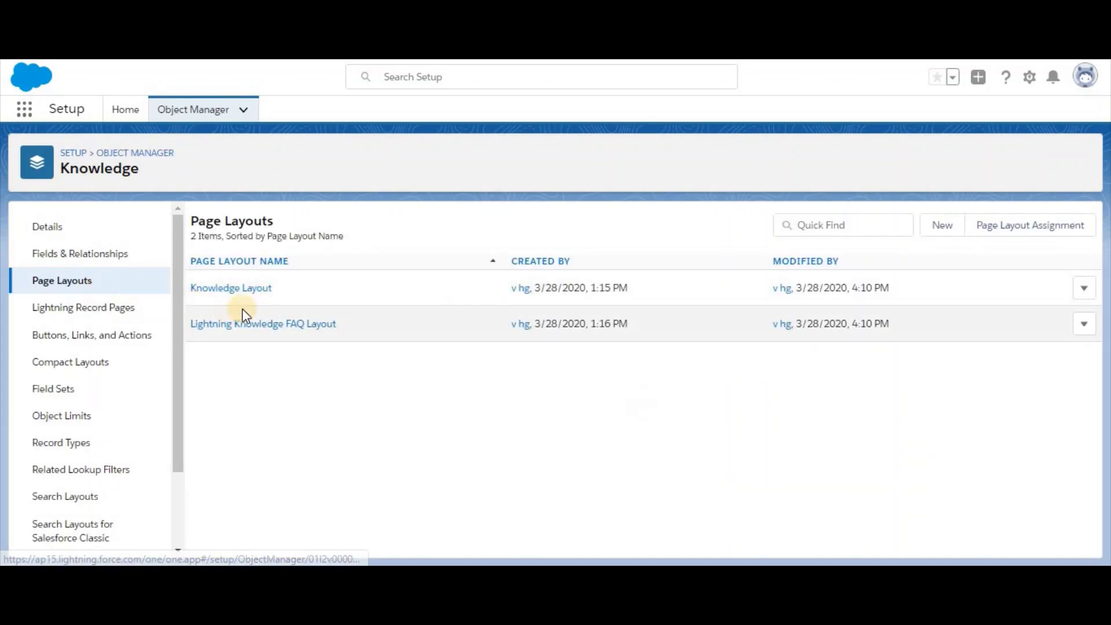
left_click_drag(340, 327, 217, 323)
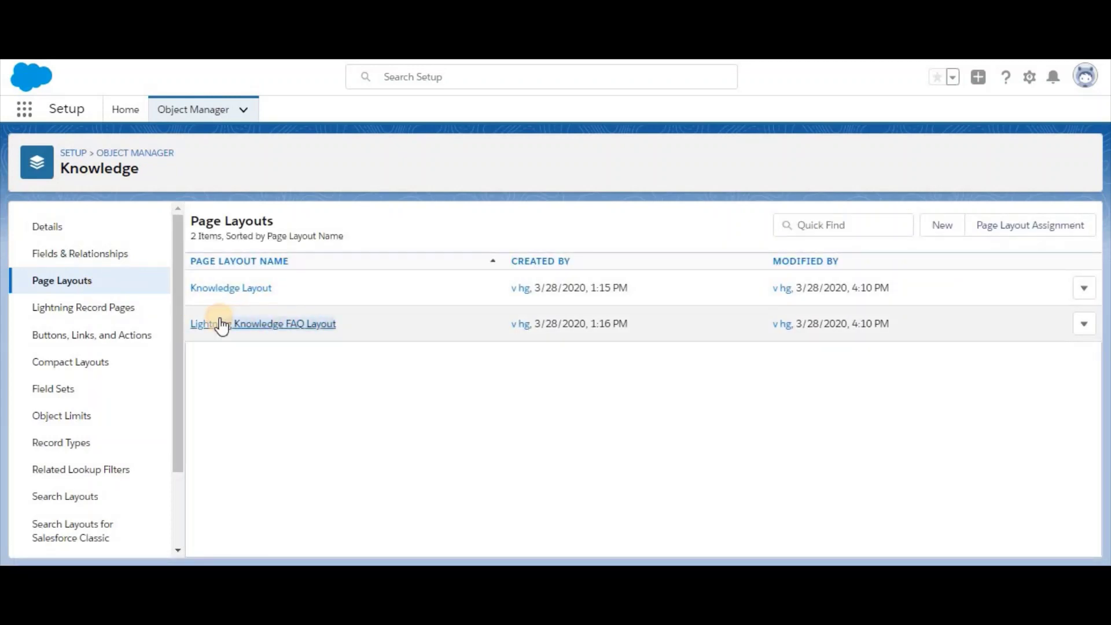
left_click_drag(282, 289, 192, 289)
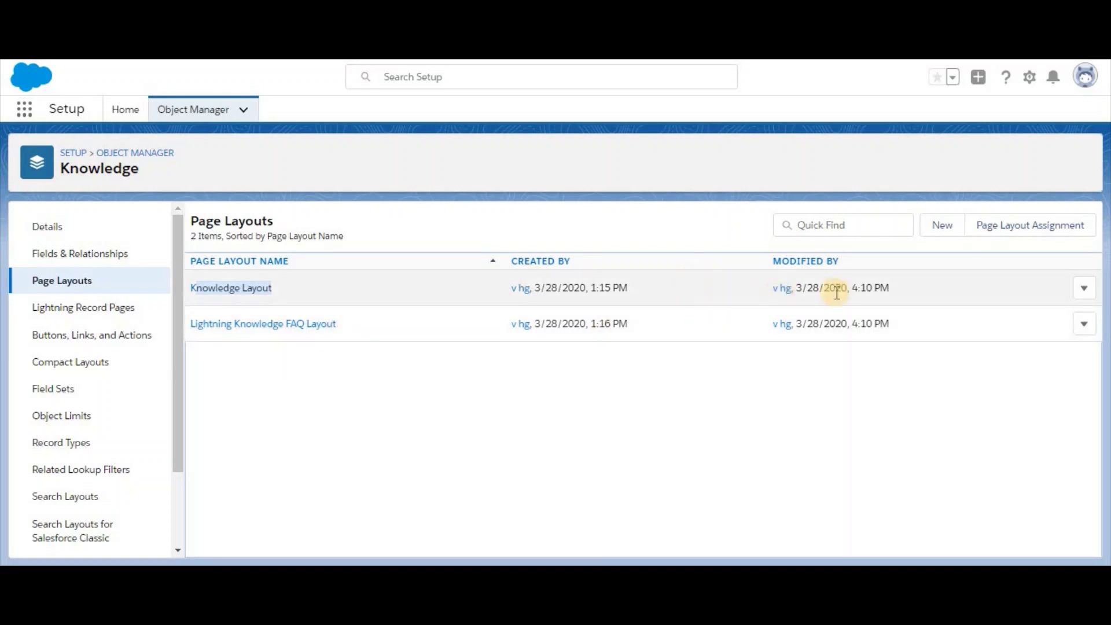
left_click(942, 228)
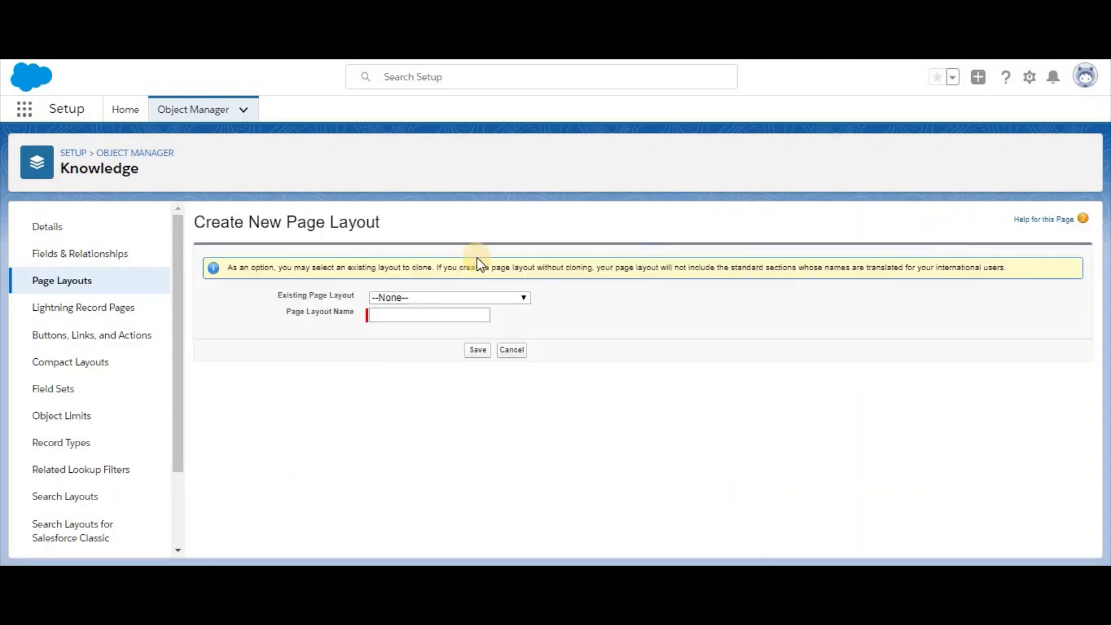
left_click(422, 297)
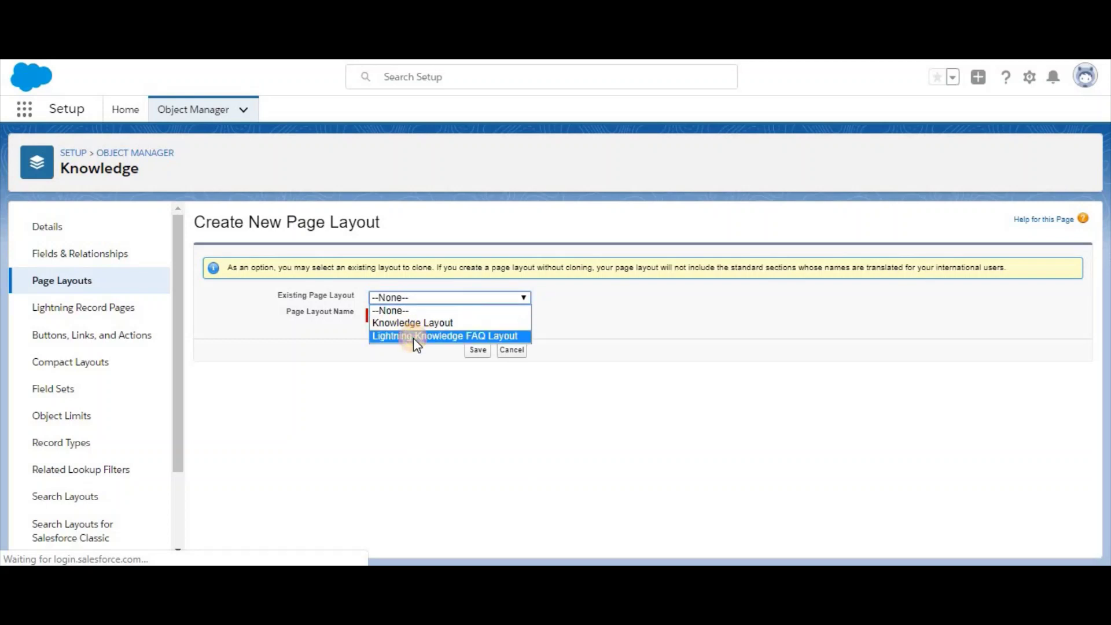
left_click(413, 336)
left_click(441, 315)
type("Lighitn")
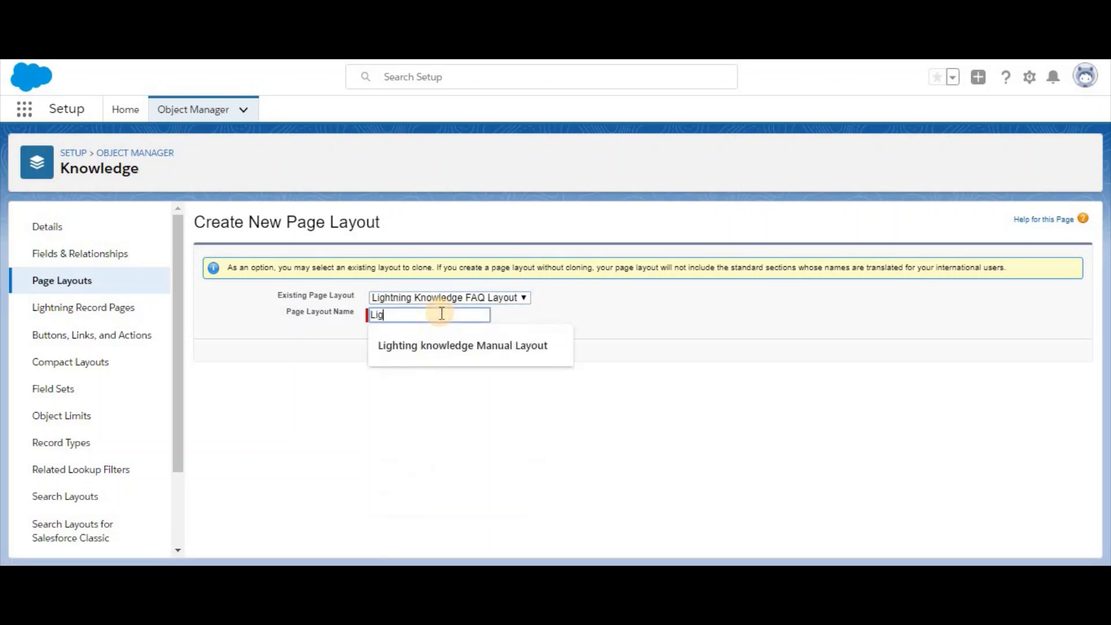
key("Down")
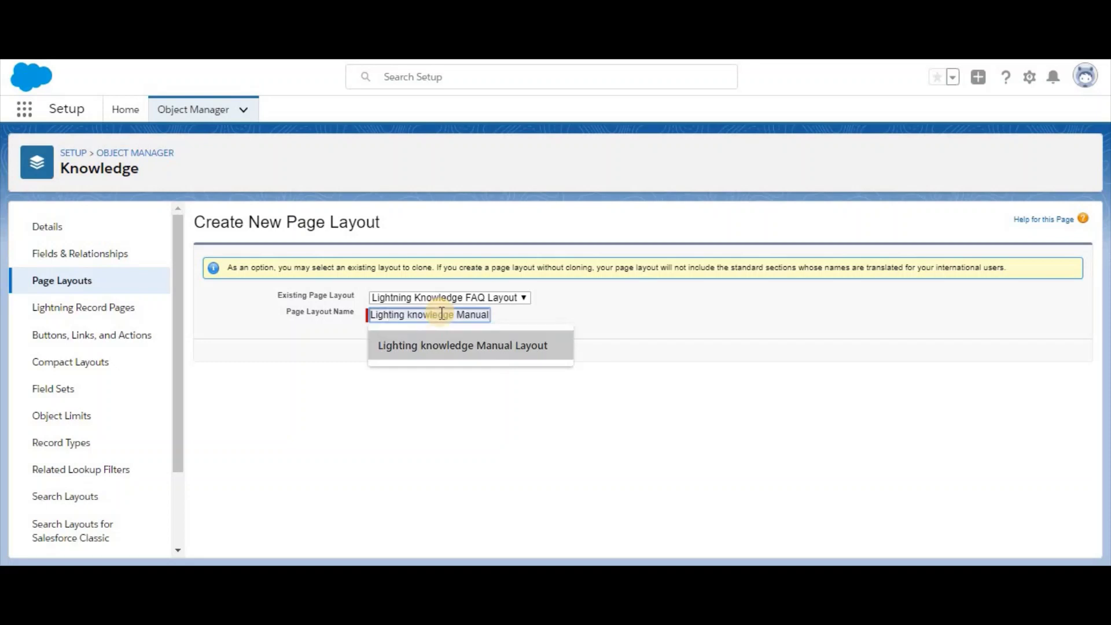
key("Return")
left_click(476, 350)
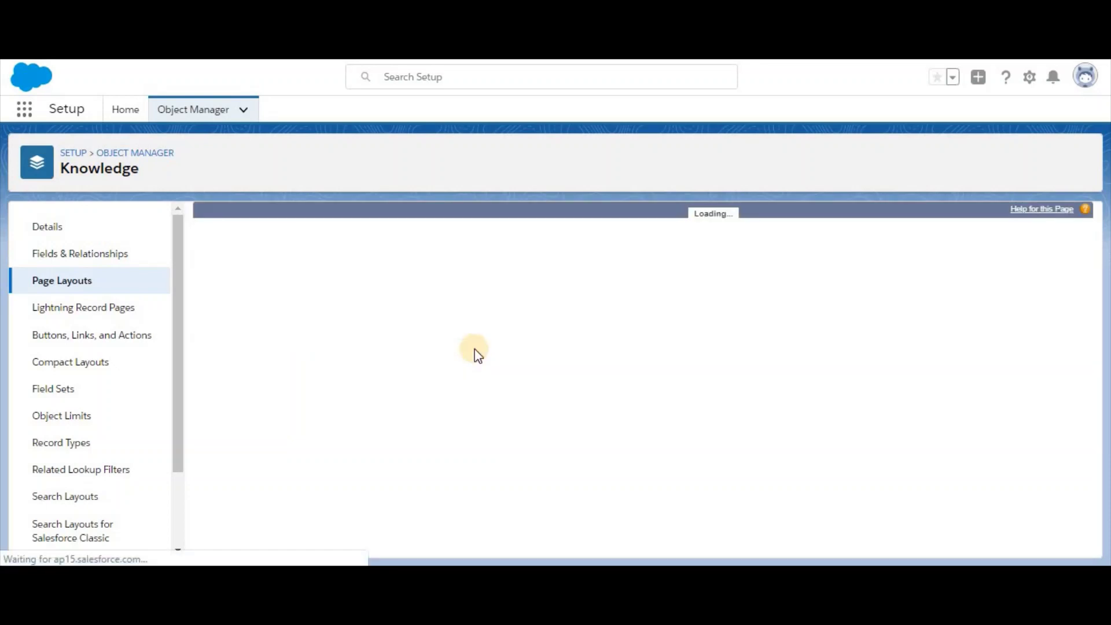
- Remove the Question and Answer fields from the Article Details section of the new layout
scroll(475, 350, "down", 3)
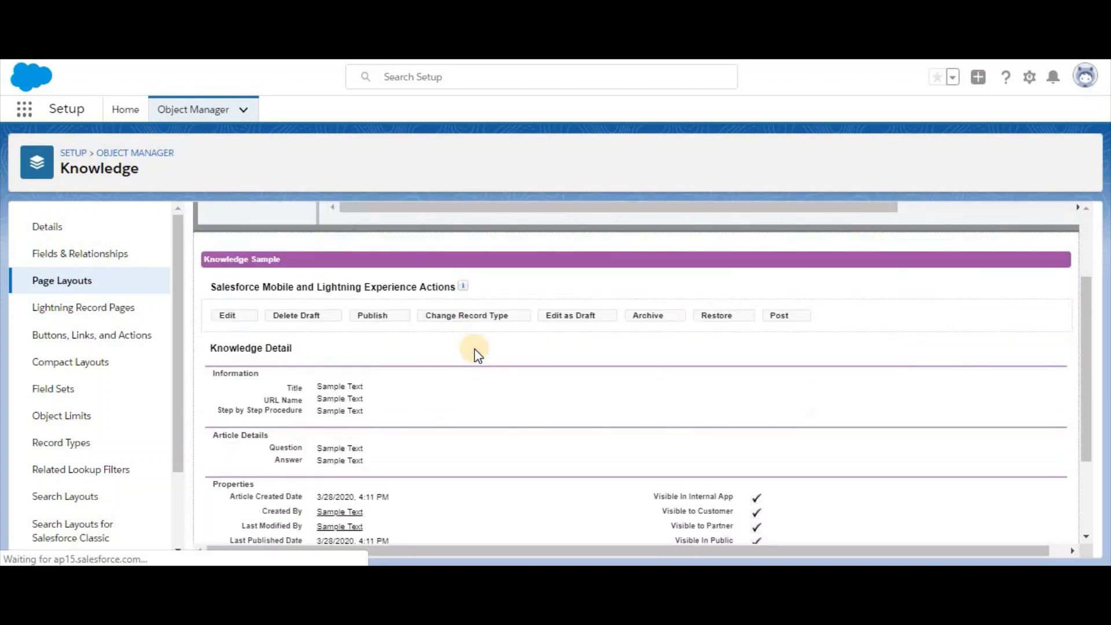
scroll(475, 350, "down", 1)
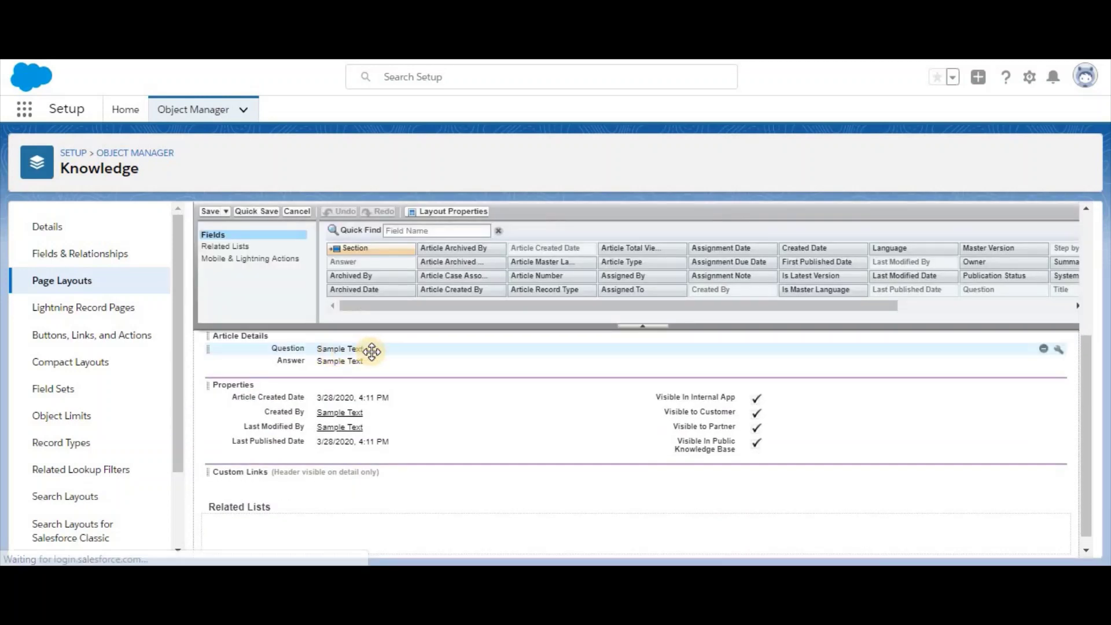
left_click_drag(372, 348, 354, 272)
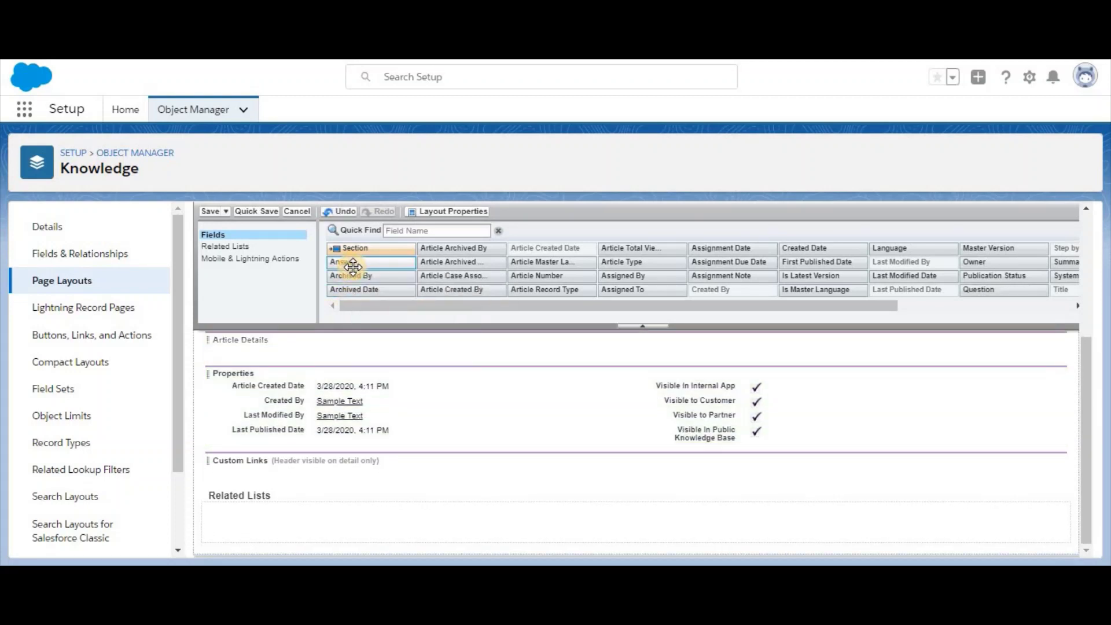
- Find the Step by Step Procedure field, move it into the Article Details section and save the layout
left_click(441, 236)
type("step")
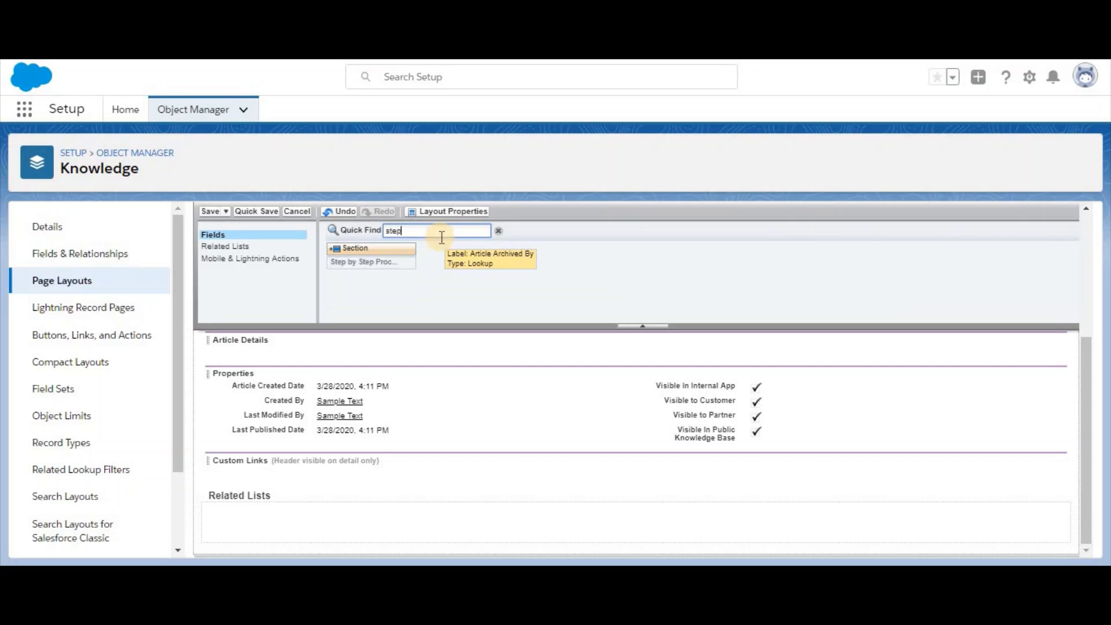
left_click(402, 263)
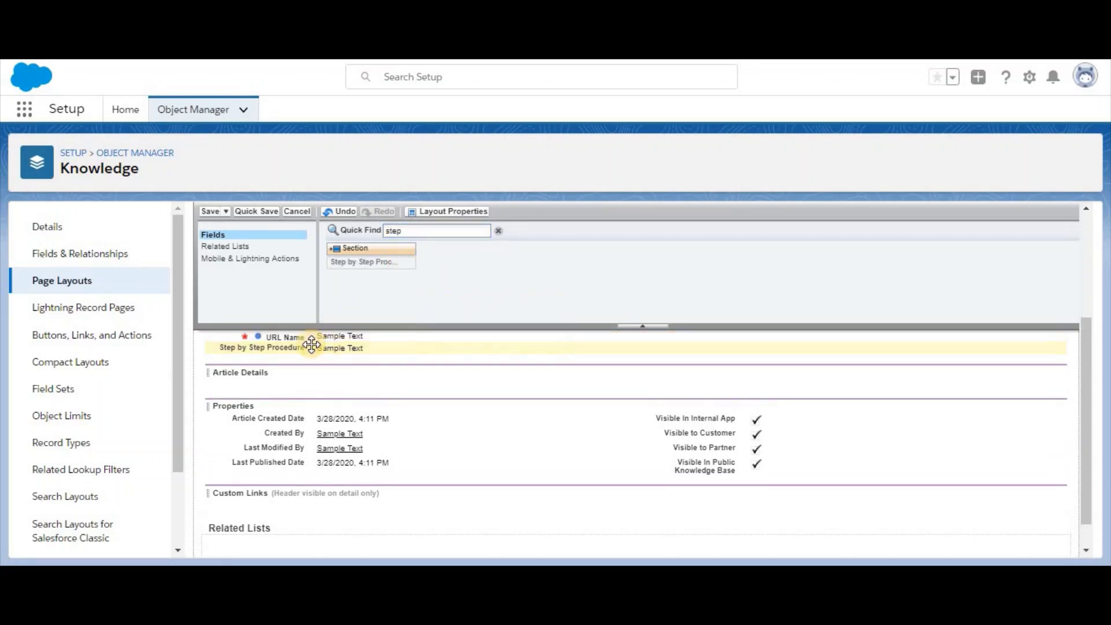
left_click_drag(307, 347, 310, 385)
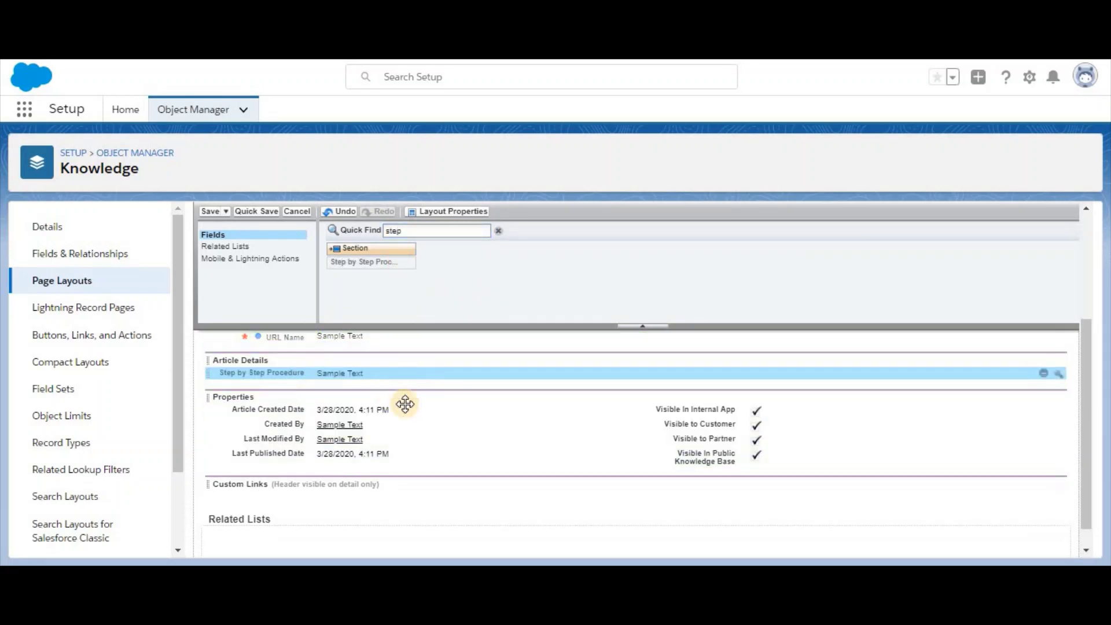
scroll(411, 417, "up", 1)
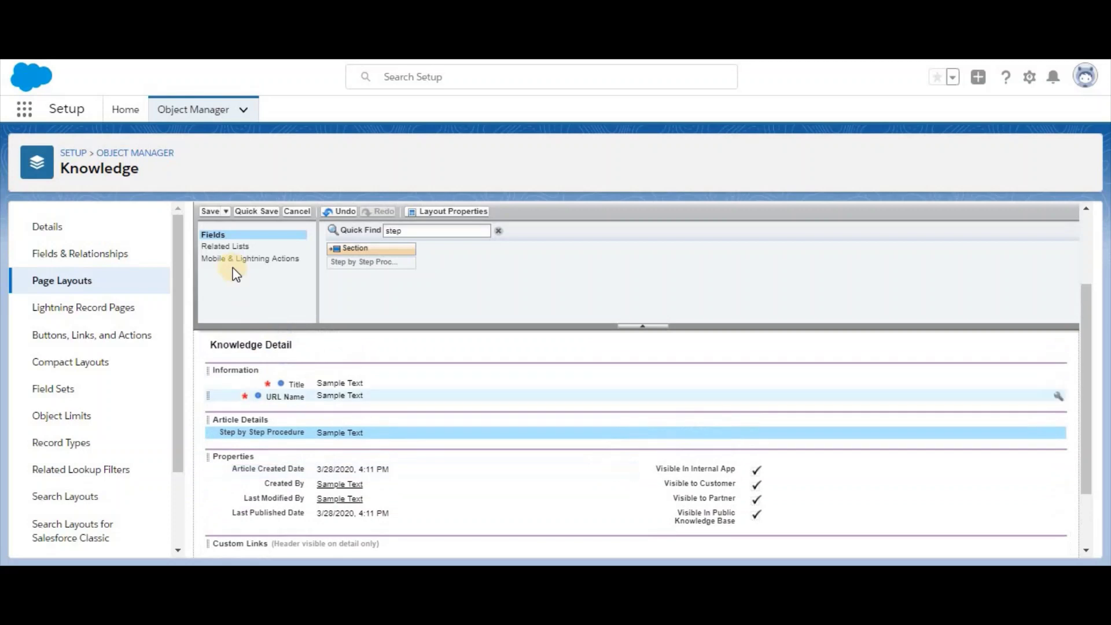
left_click(210, 213)
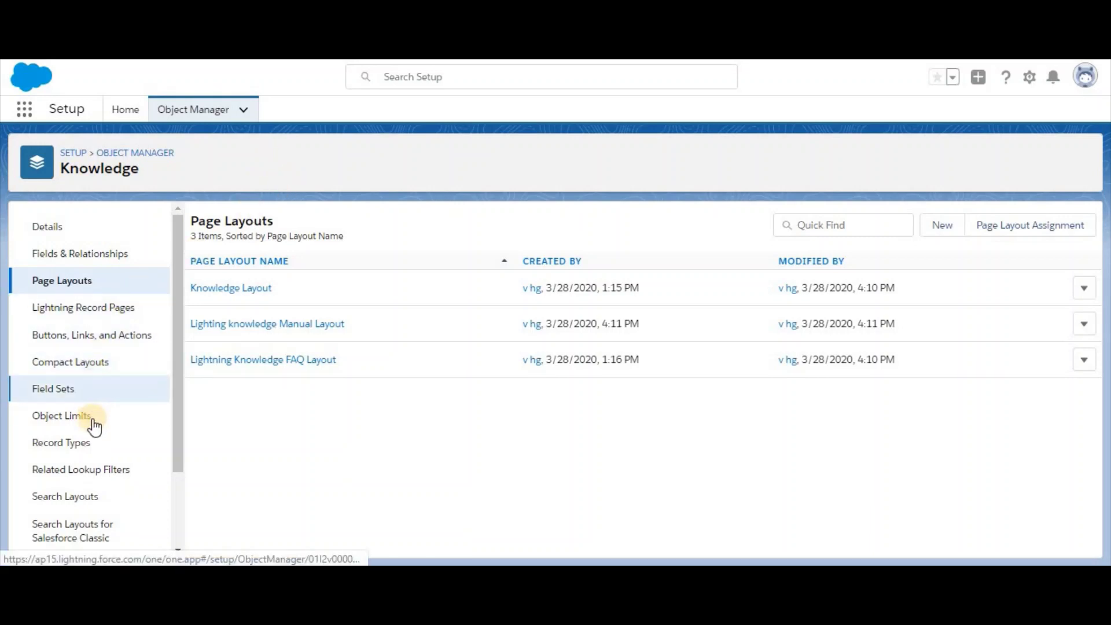
- Start a new Knowledge record type based on Master, label it "Manual" and make it active
left_click(87, 443)
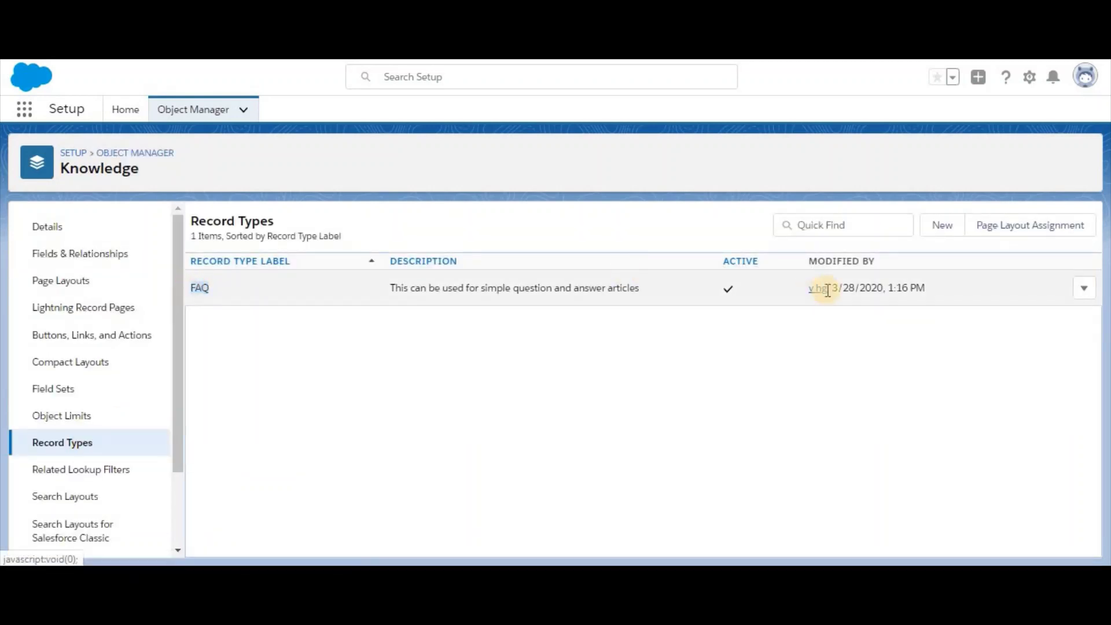
left_click(940, 229)
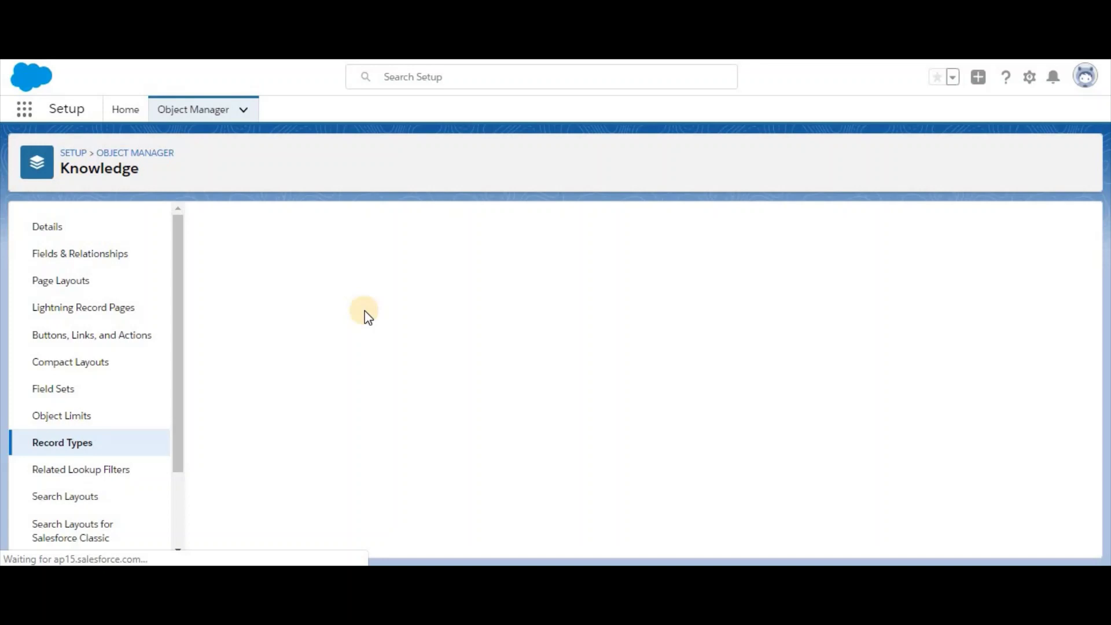
scroll(531, 267, "down", 1)
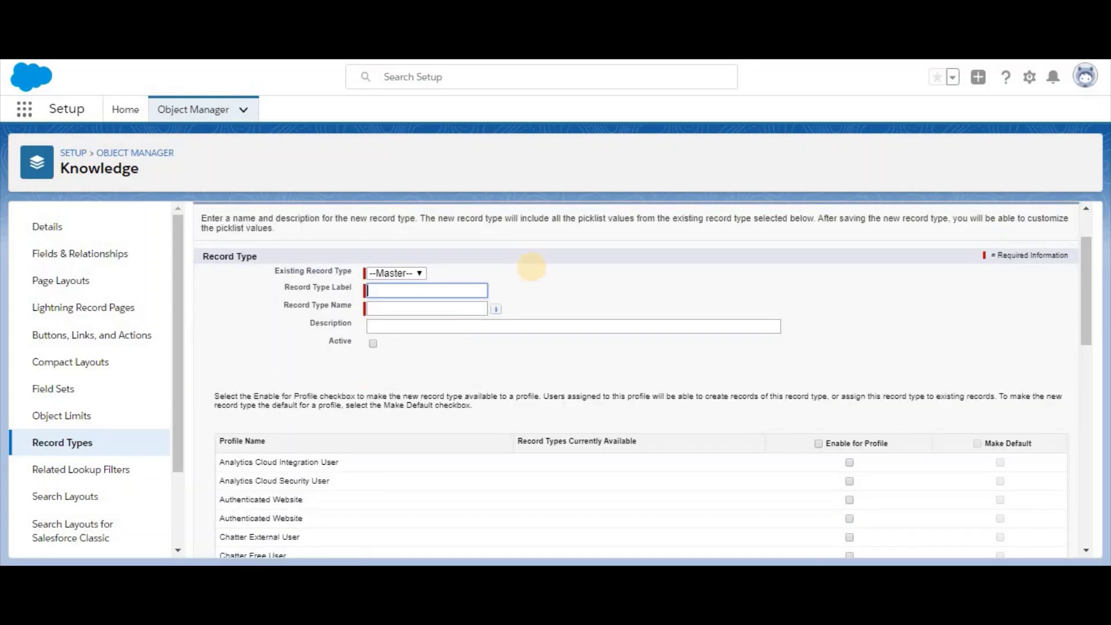
left_click(532, 268)
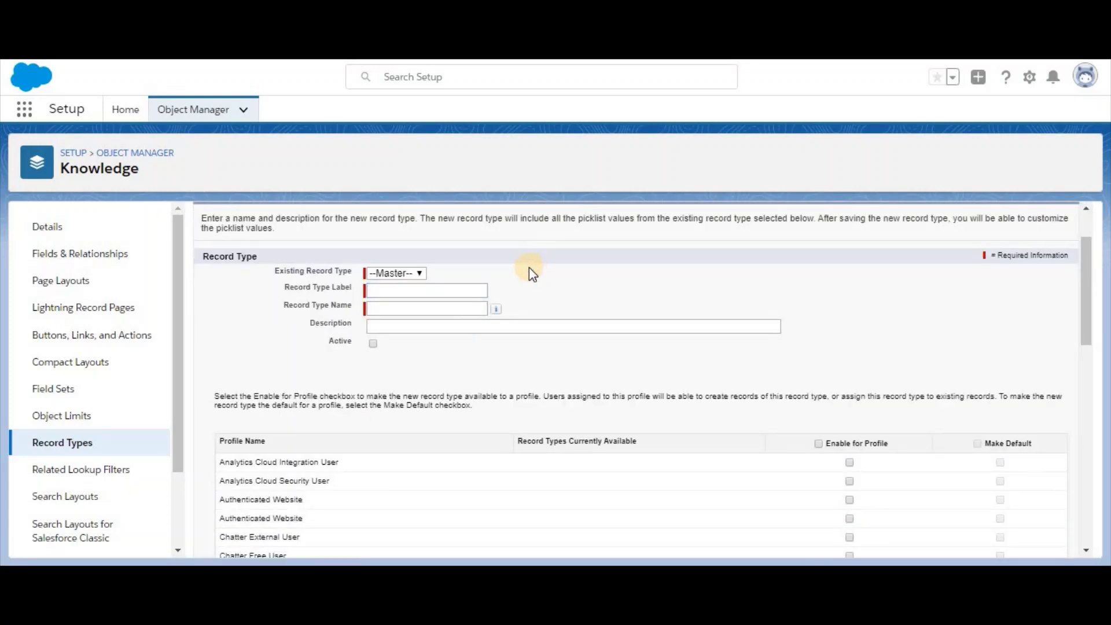
left_click(450, 290)
type("Manual")
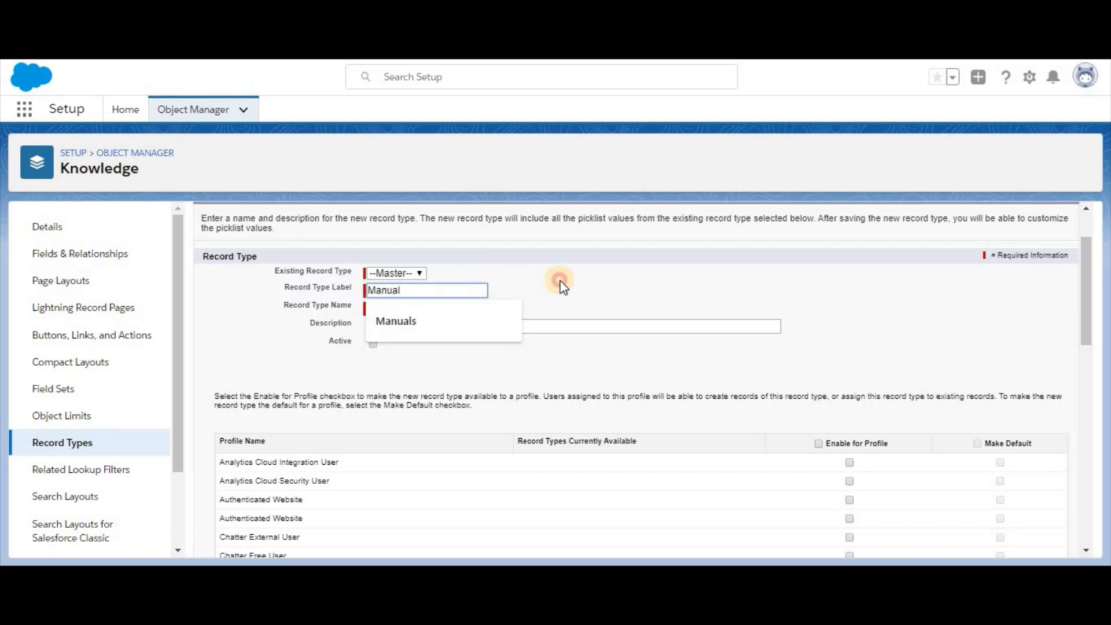
left_click(560, 285)
left_click(372, 343)
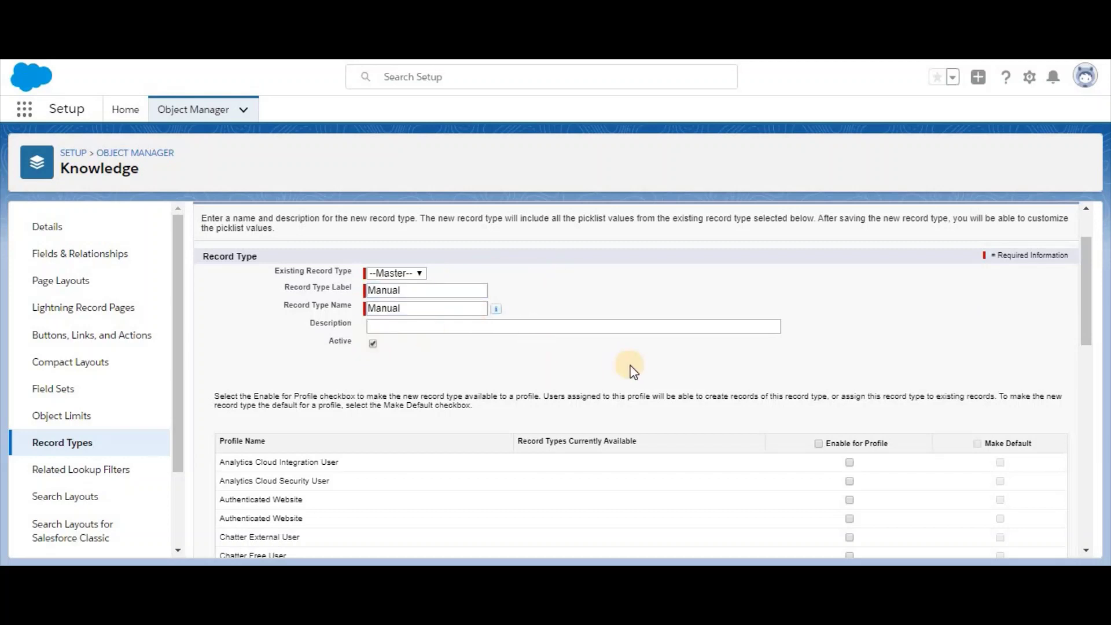
- Enable the Manual record type for all profiles and continue to the page layout assignment
scroll(630, 370, "down", 2)
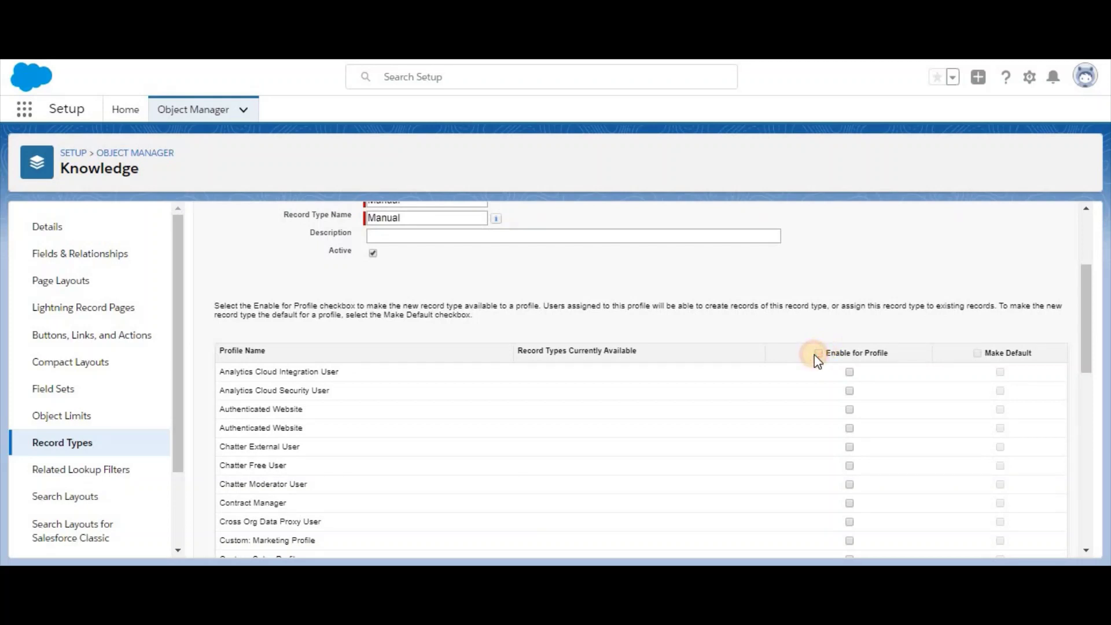
left_click(819, 354)
scroll(955, 307, "up", 3)
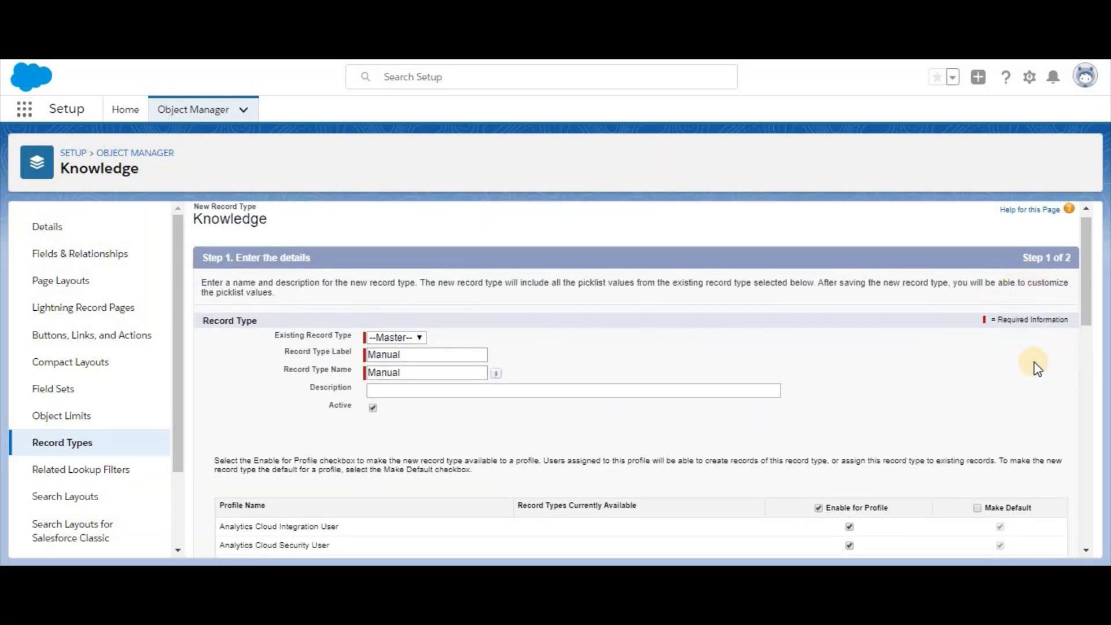
scroll(1036, 365, "down", 10)
scroll(1032, 365, "down", 5)
left_click(1027, 541)
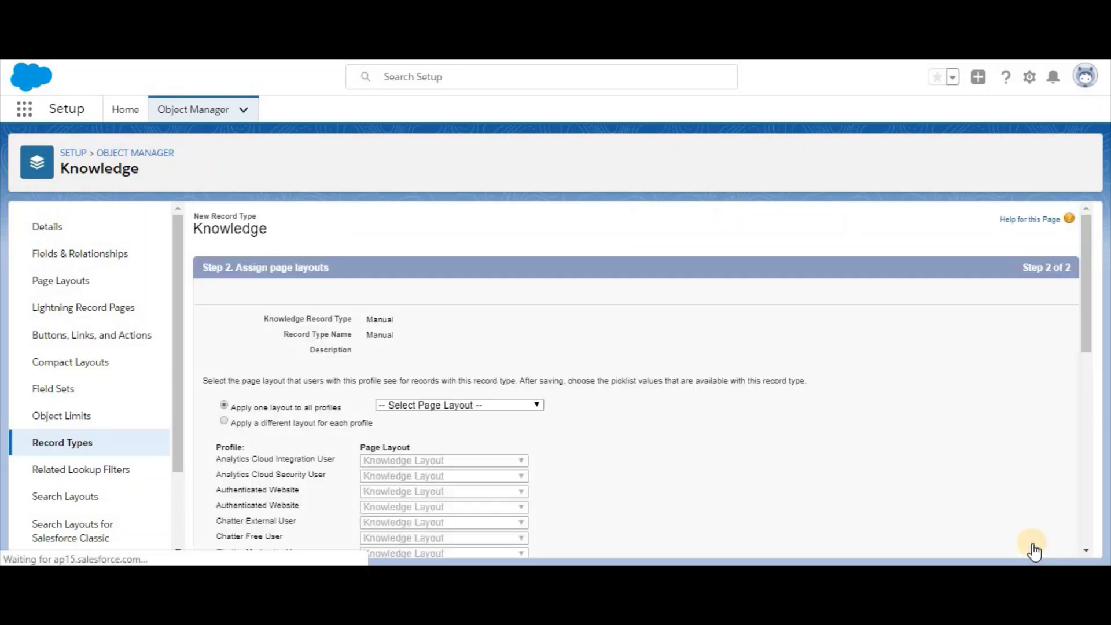
- Apply the Lighting knowledge Manual Layout to all profiles, save the Manual record type and return to the record types list
left_click(437, 405)
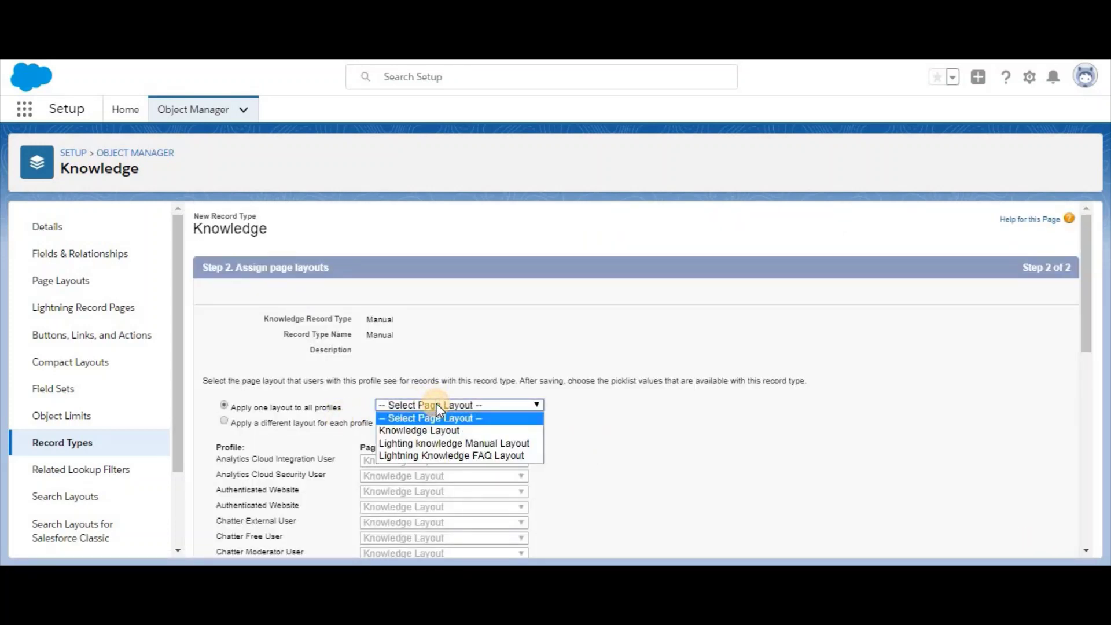
left_click(443, 443)
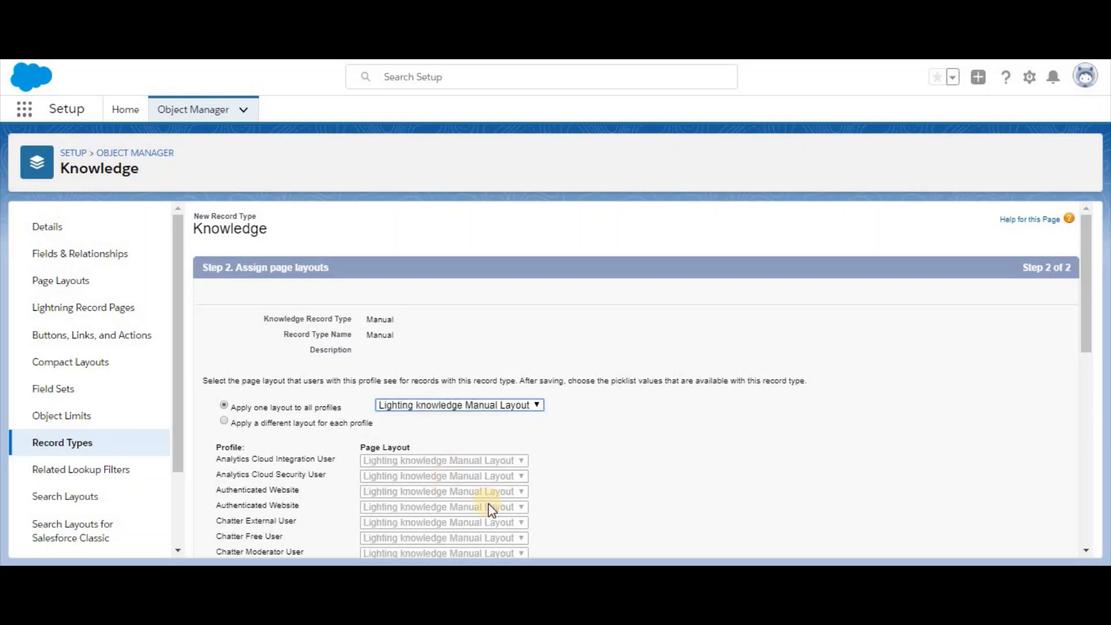
scroll(859, 439, "down", 5)
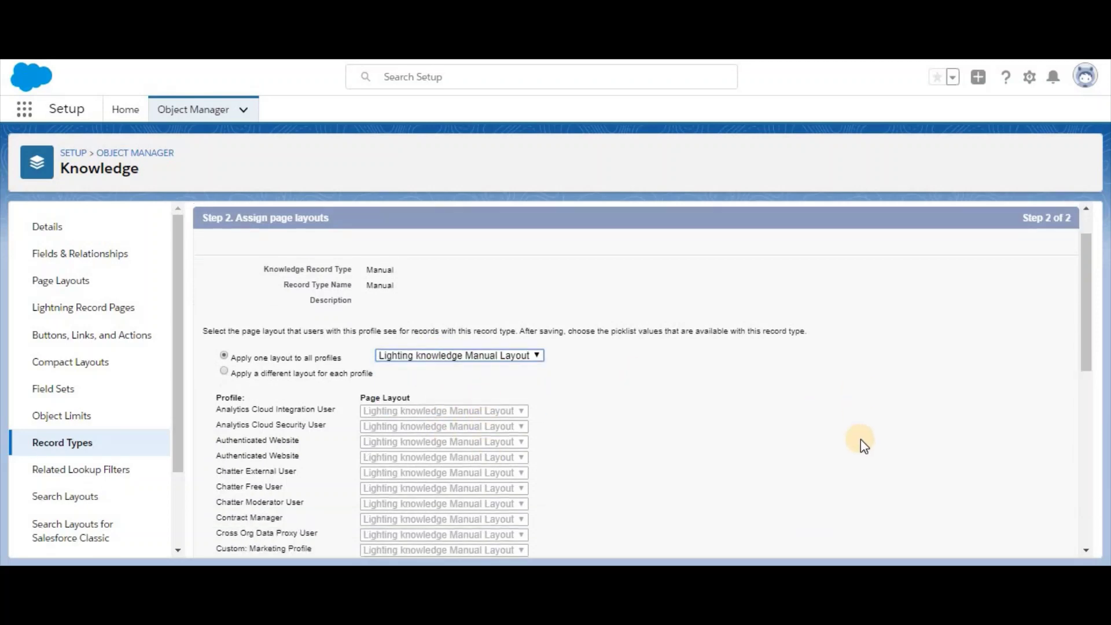
scroll(860, 439, "down", 5)
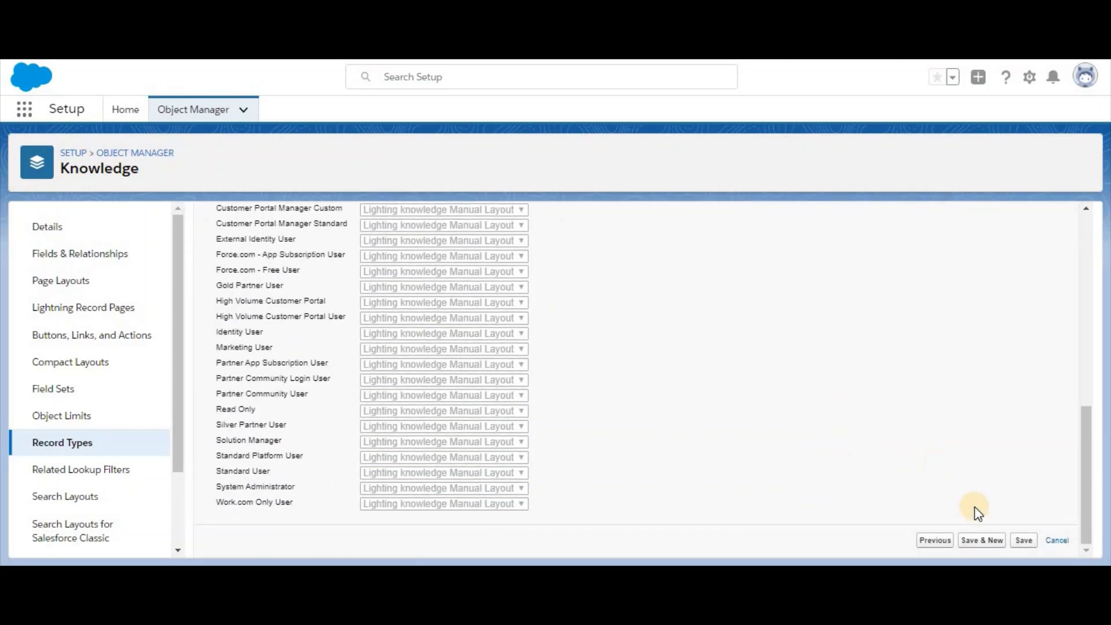
left_click(1025, 543)
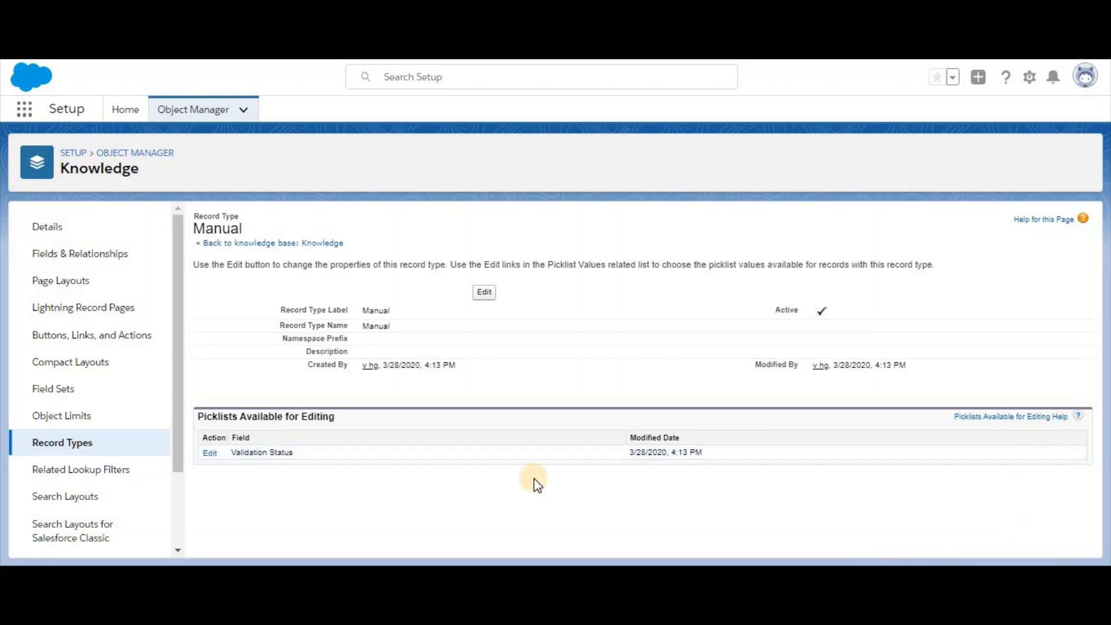
left_click(72, 438)
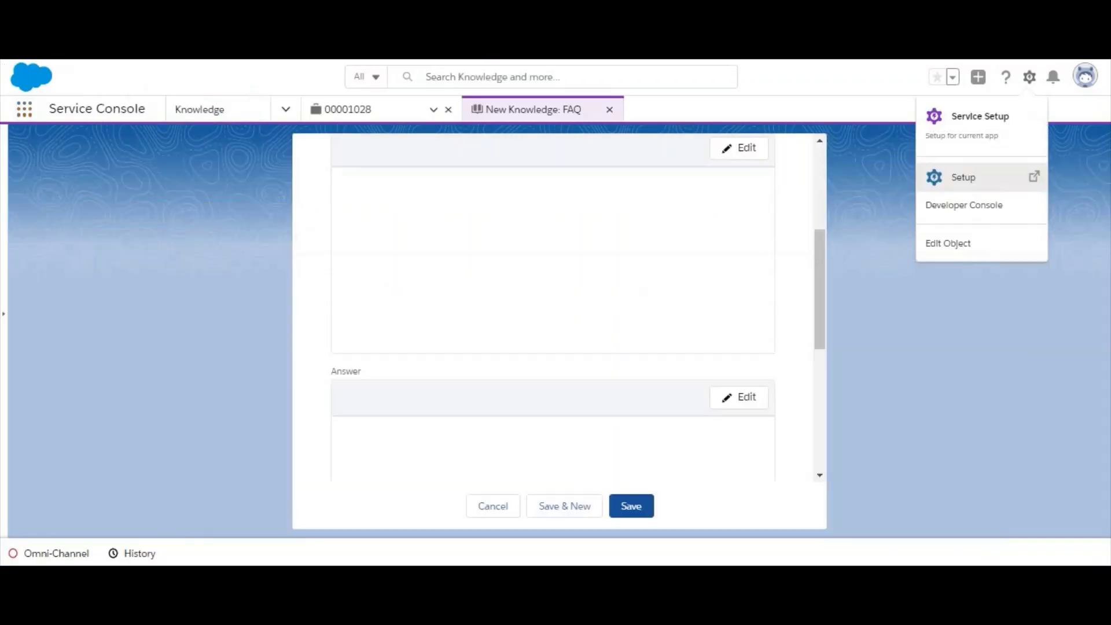
- Switch to the Service Console and start a new Knowledge article with the Manual record type
key("Escape")
scroll(526, 158, "up", 5)
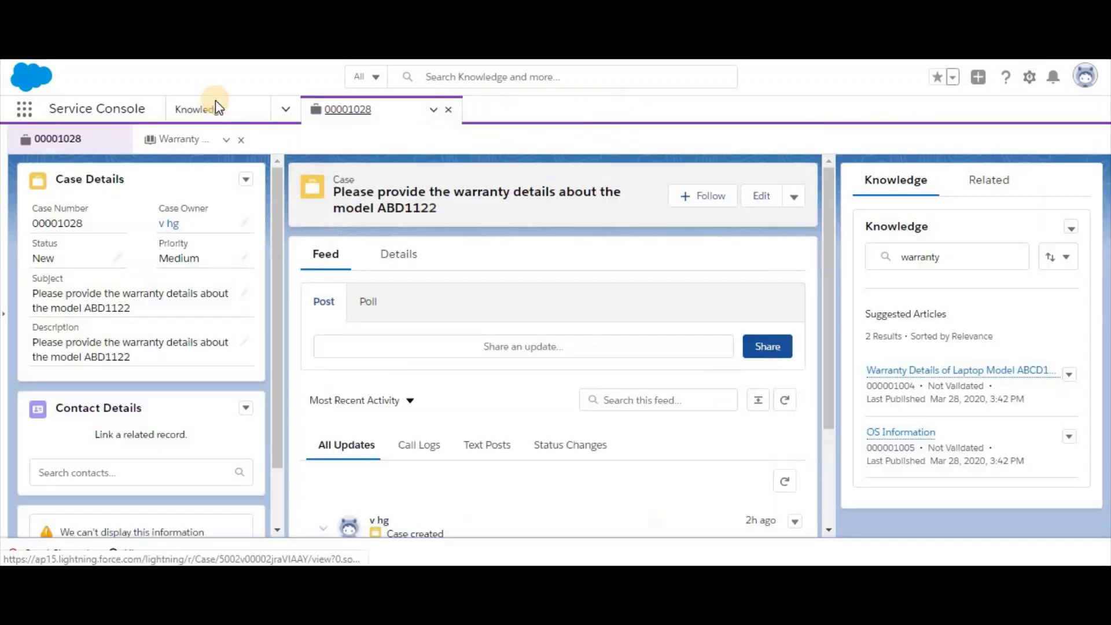
left_click(215, 109)
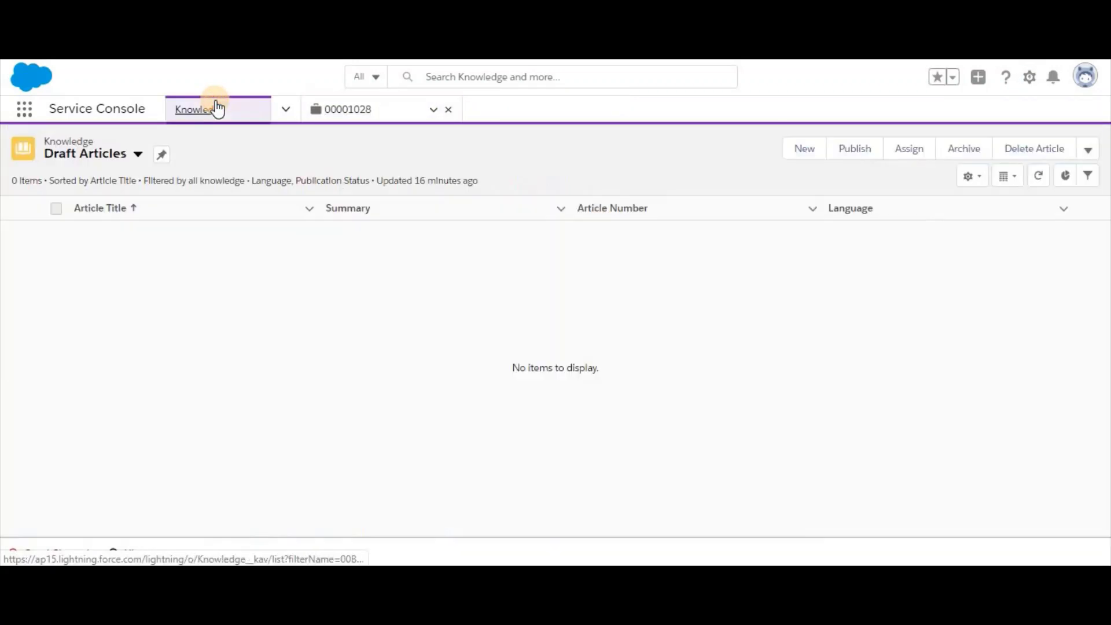
left_click(805, 153)
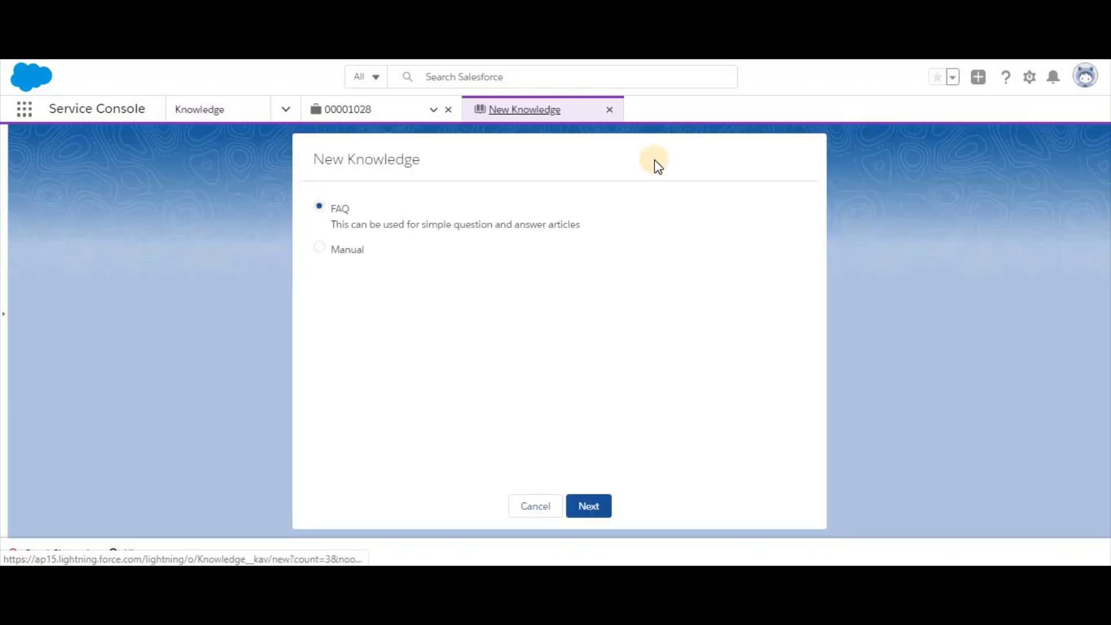
left_click(342, 227)
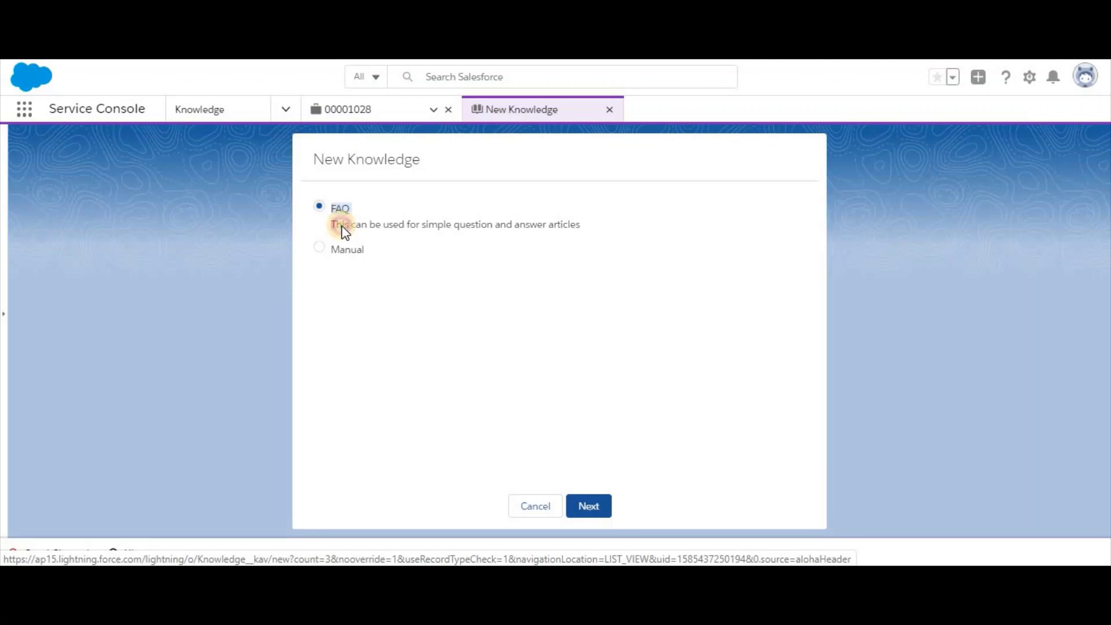
triple_click(345, 232)
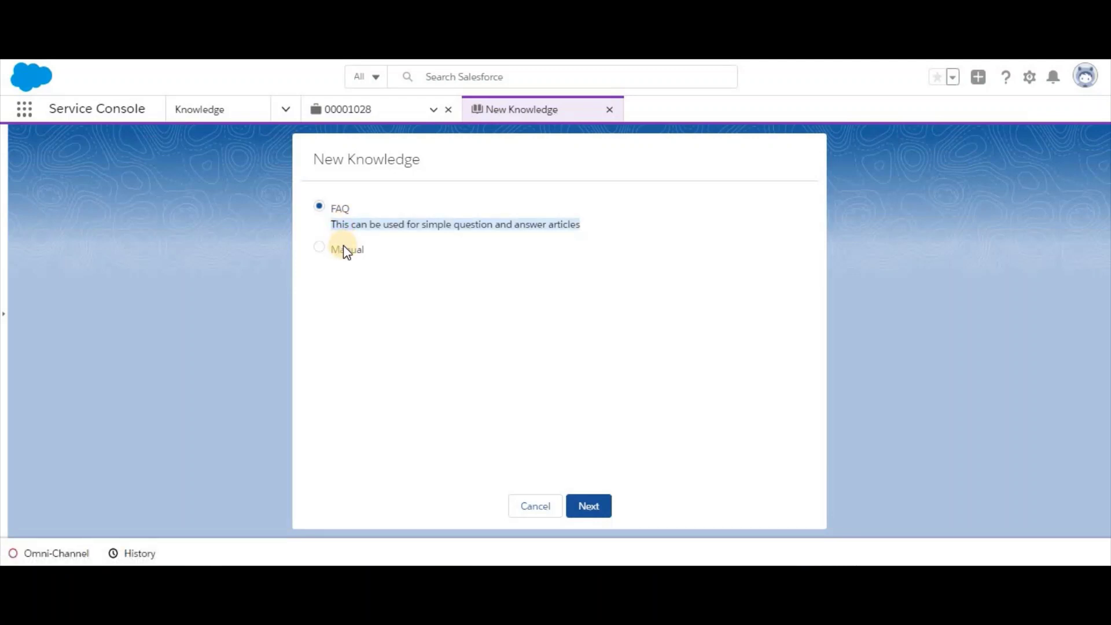
left_click(345, 252)
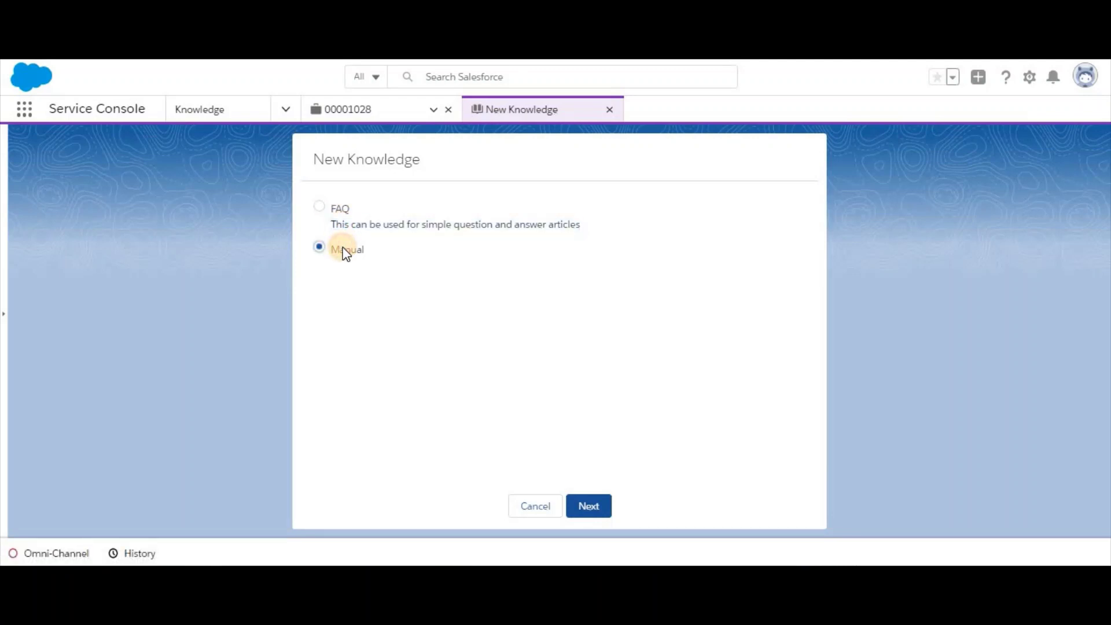
left_click(586, 508)
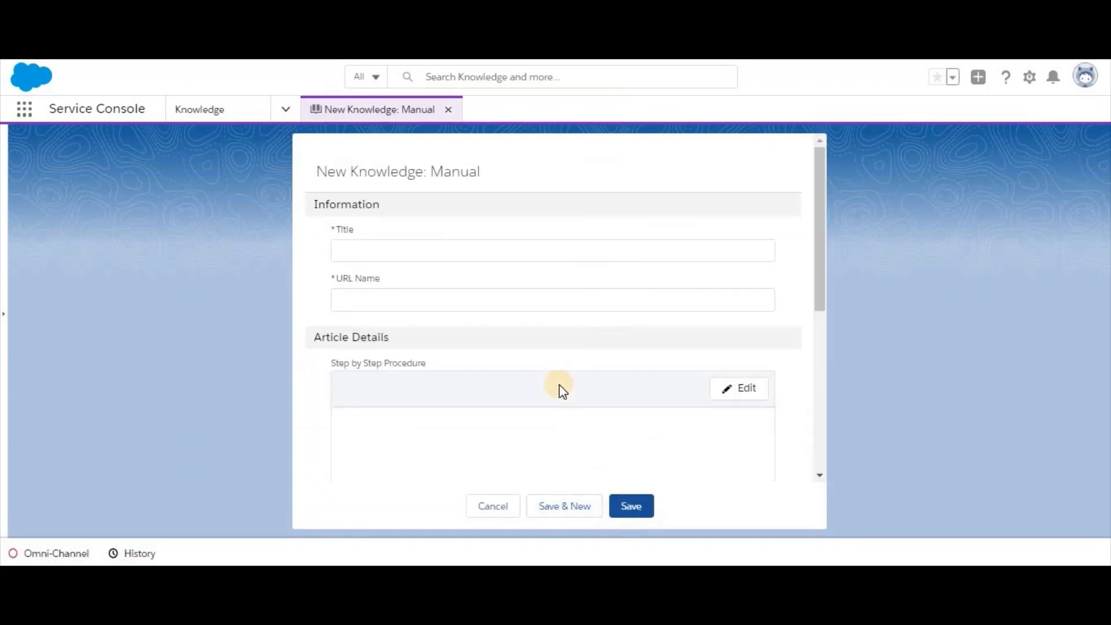
- Fill the Step by Step Procedure with numbered steps "CLick on start", "Click on shutdonw" and "Throw your laptop out of the window"
scroll(559, 388, "down", 3)
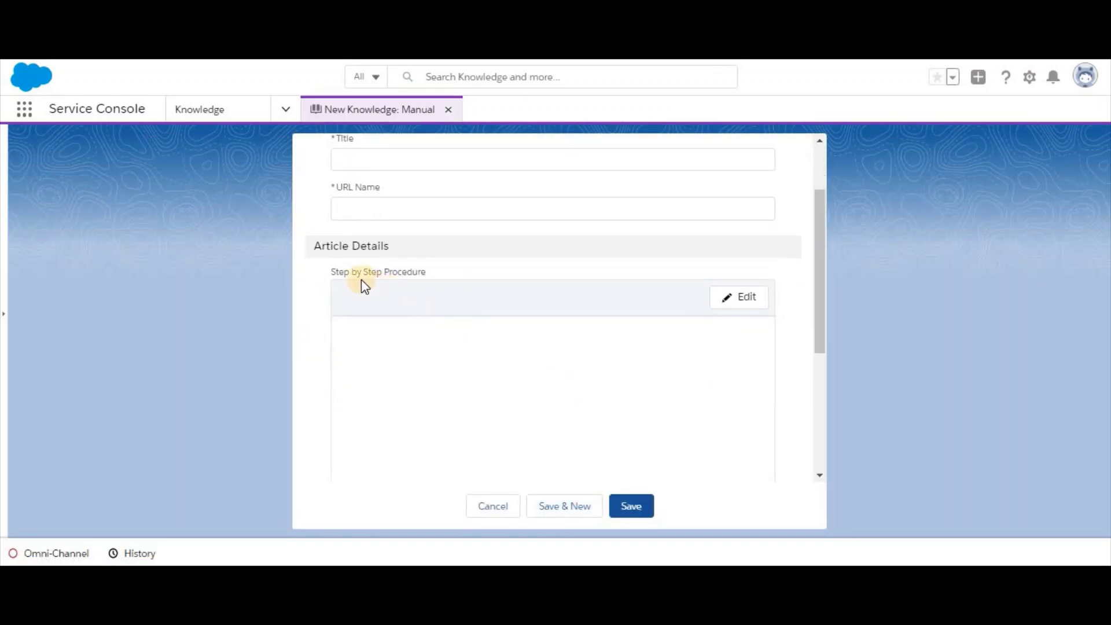
scroll(466, 349, "down", 1)
scroll(465, 346, "down", 5)
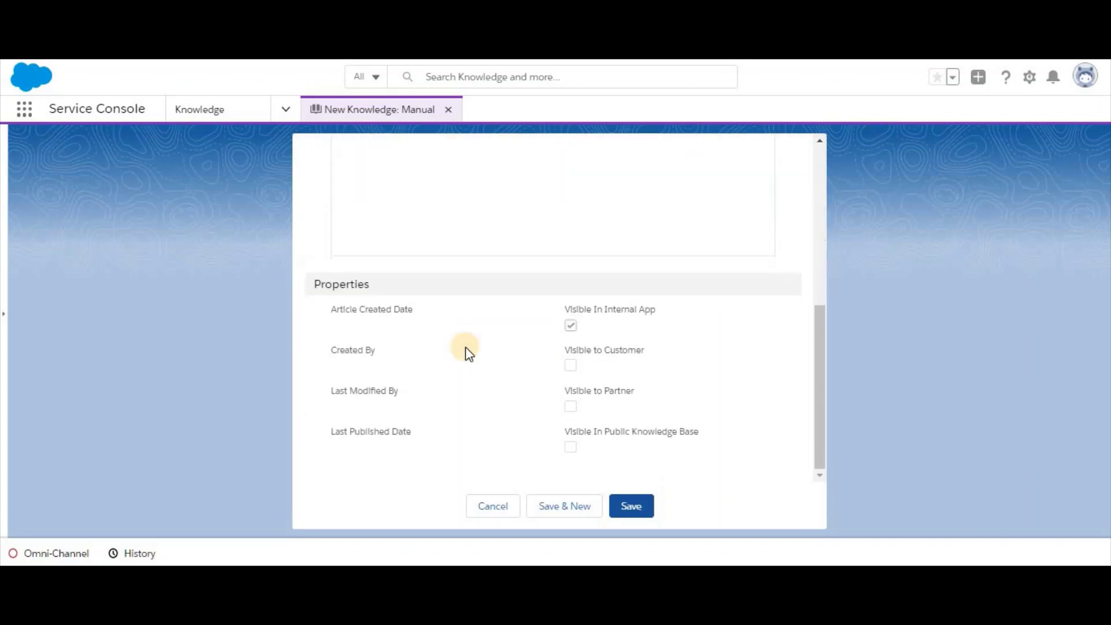
scroll(465, 346, "up", 8)
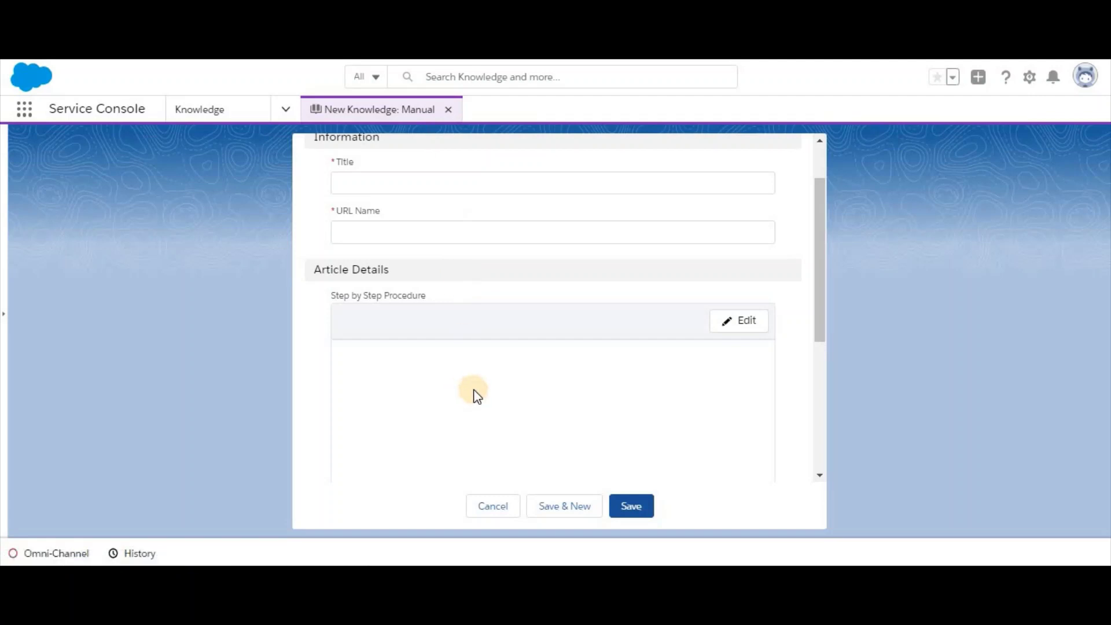
left_click(731, 328)
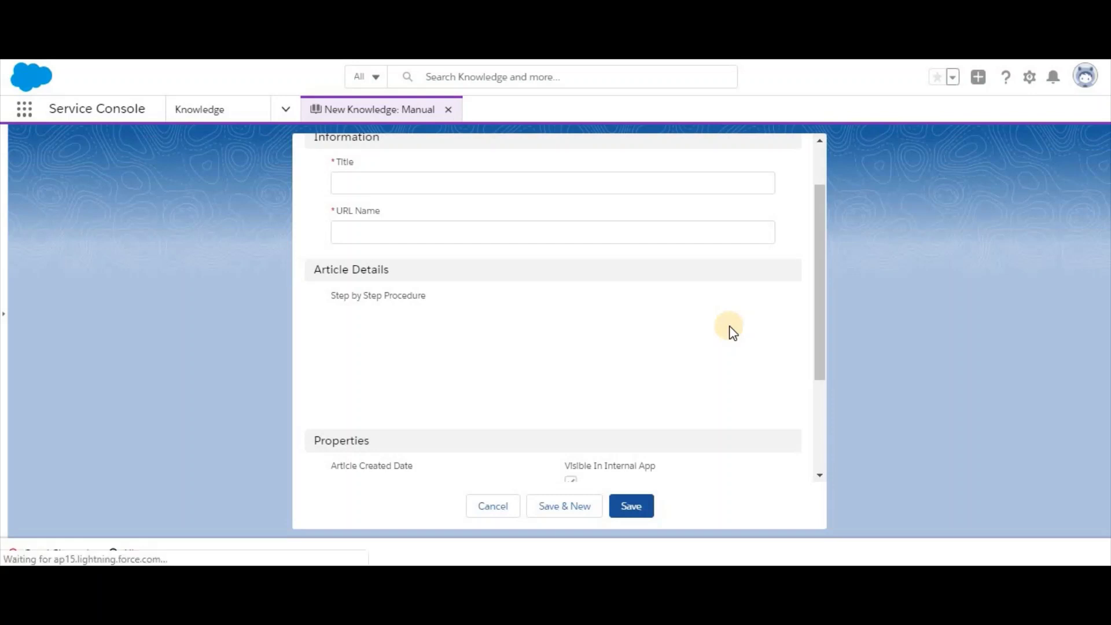
scroll(731, 328, "down", 3)
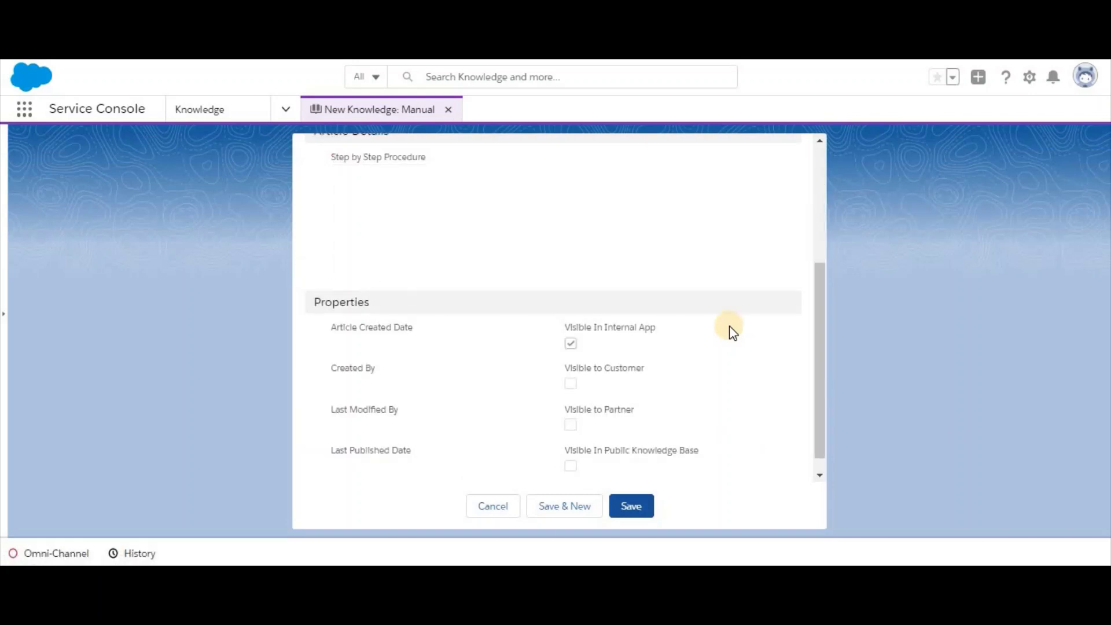
scroll(731, 331, "up", 2)
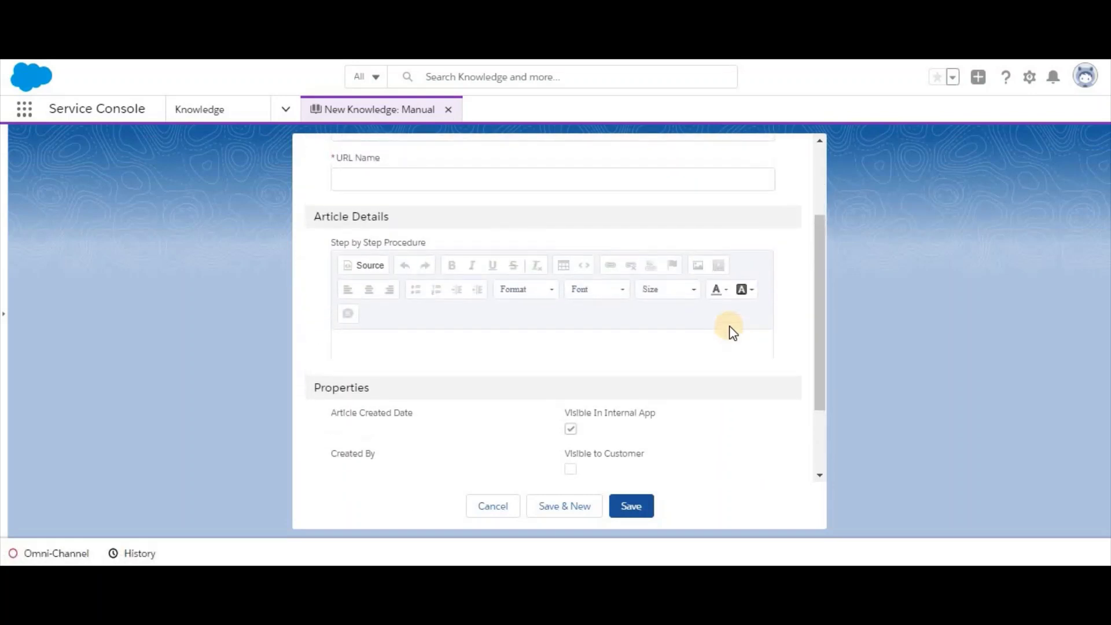
left_click(656, 398)
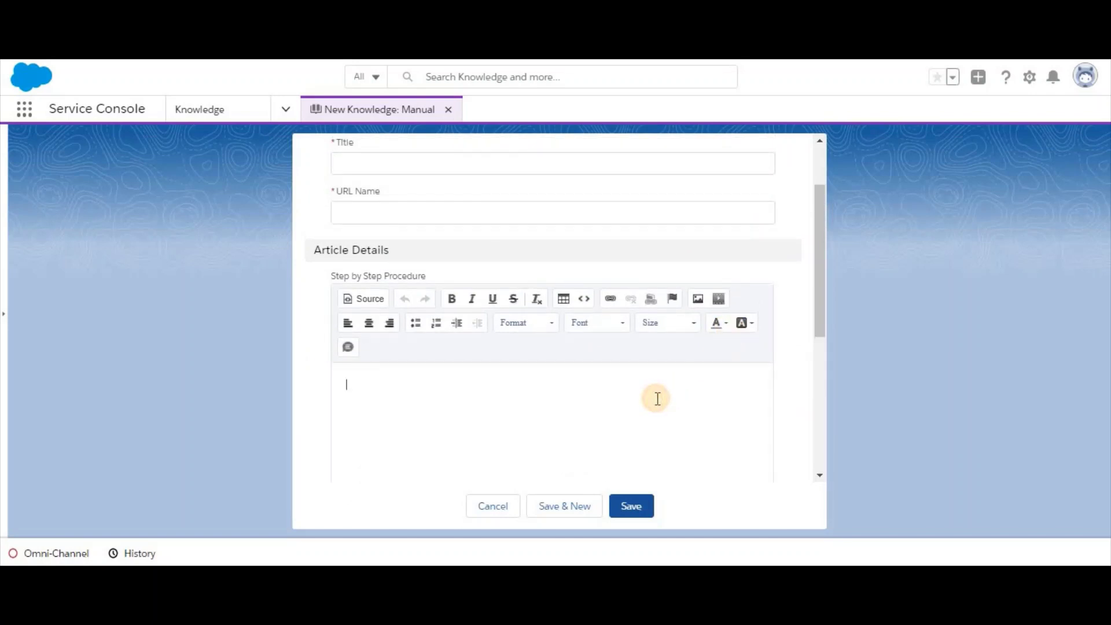
type("1. ")
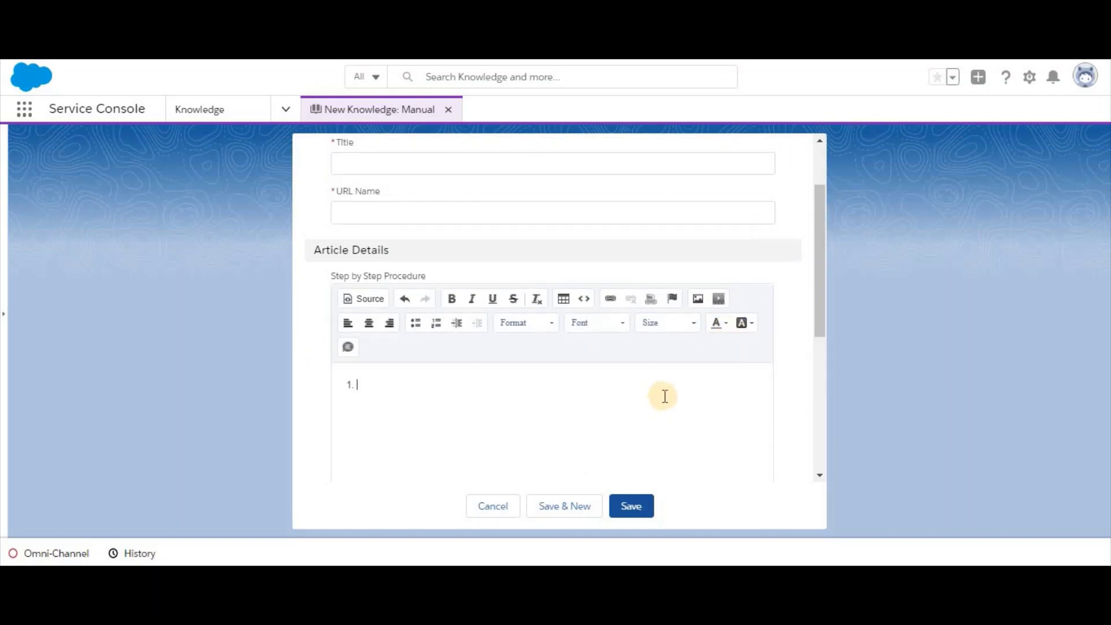
type("CLick on start")
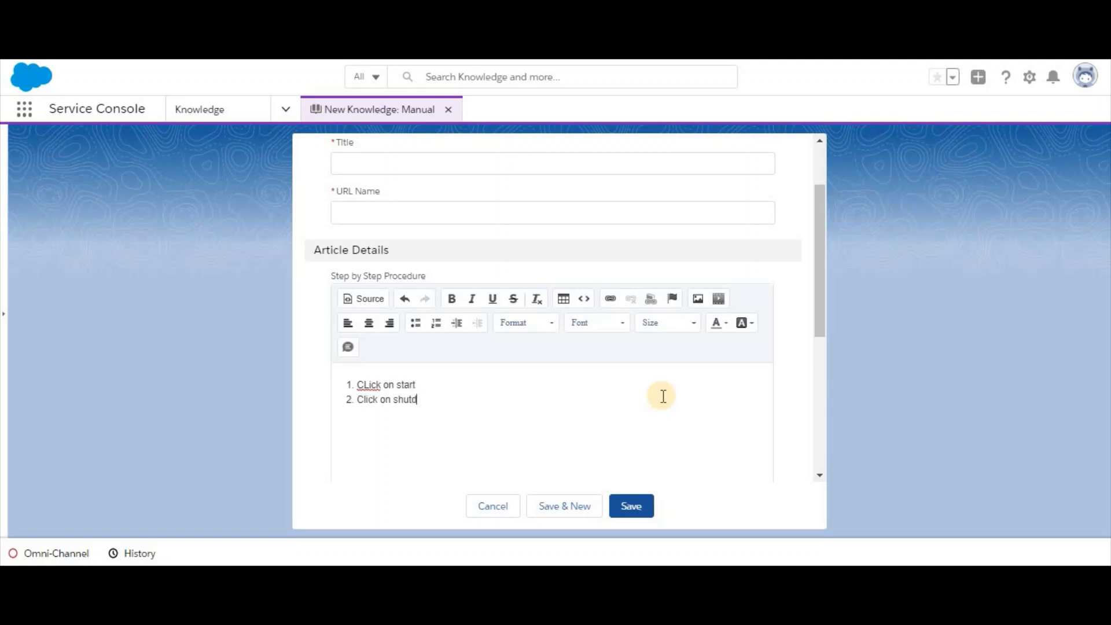
type("onw")
key("Return")
type("Throuwyour laptop out")
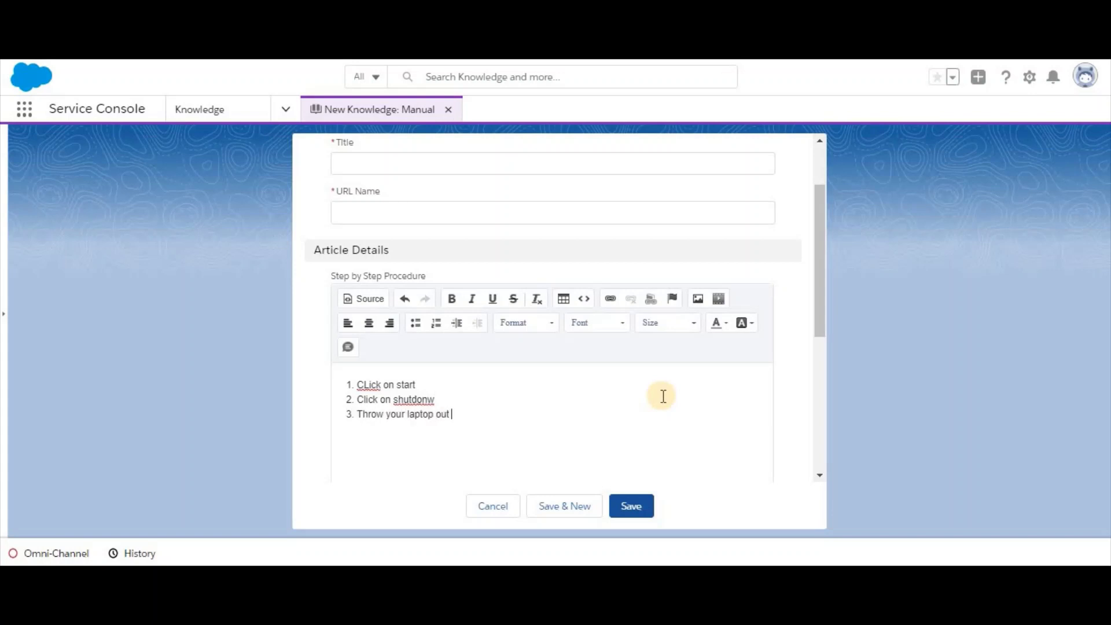
type(" of the window")
- Title the Manual article "How to fix my laptop overheating issue" and save it
scroll(523, 172, "up", 2)
left_click(463, 238)
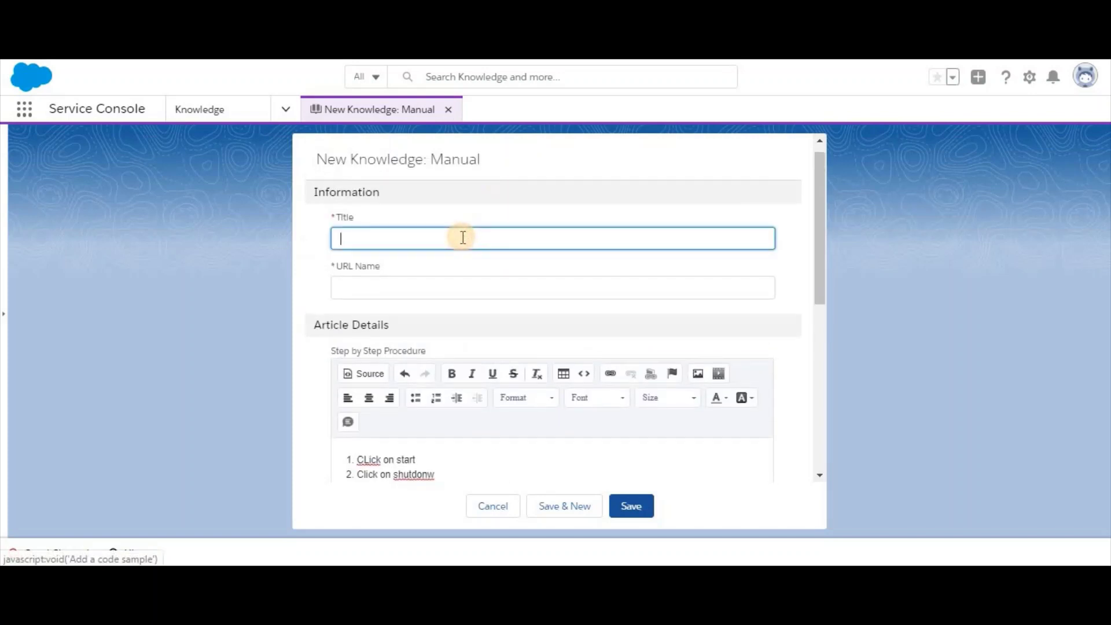
type("How to fix my laptop ove")
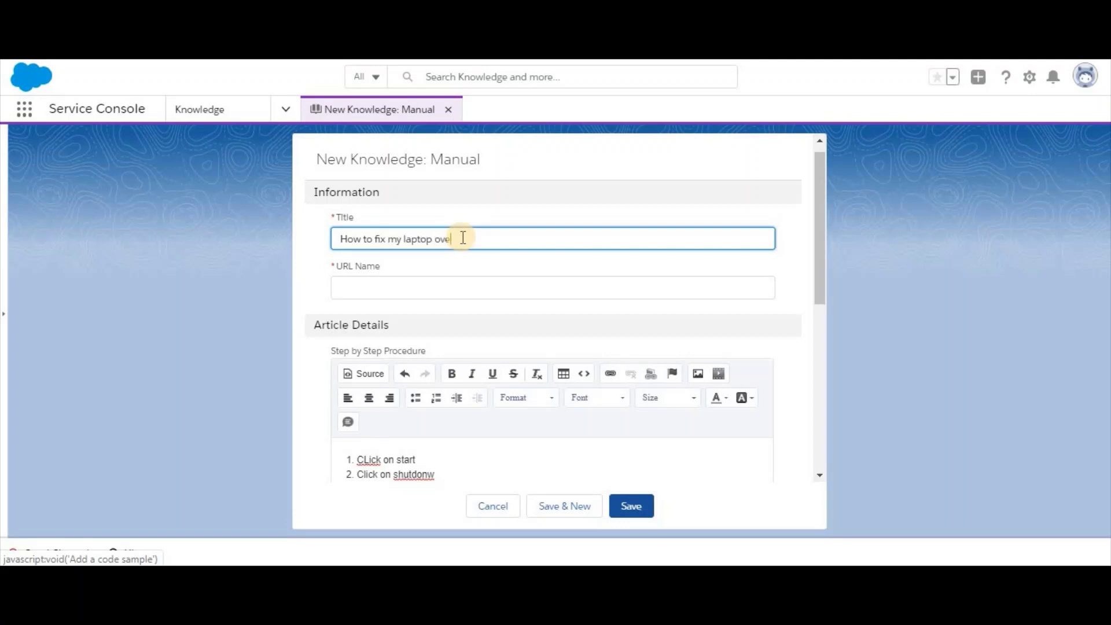
type("rheating issue")
left_click(527, 470)
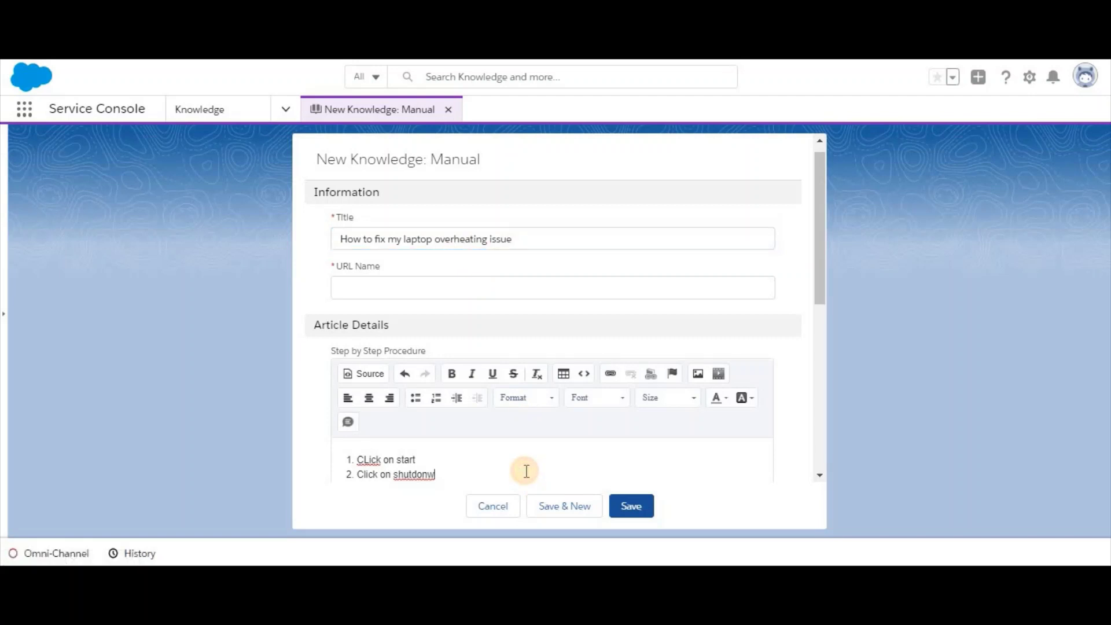
left_click(622, 506)
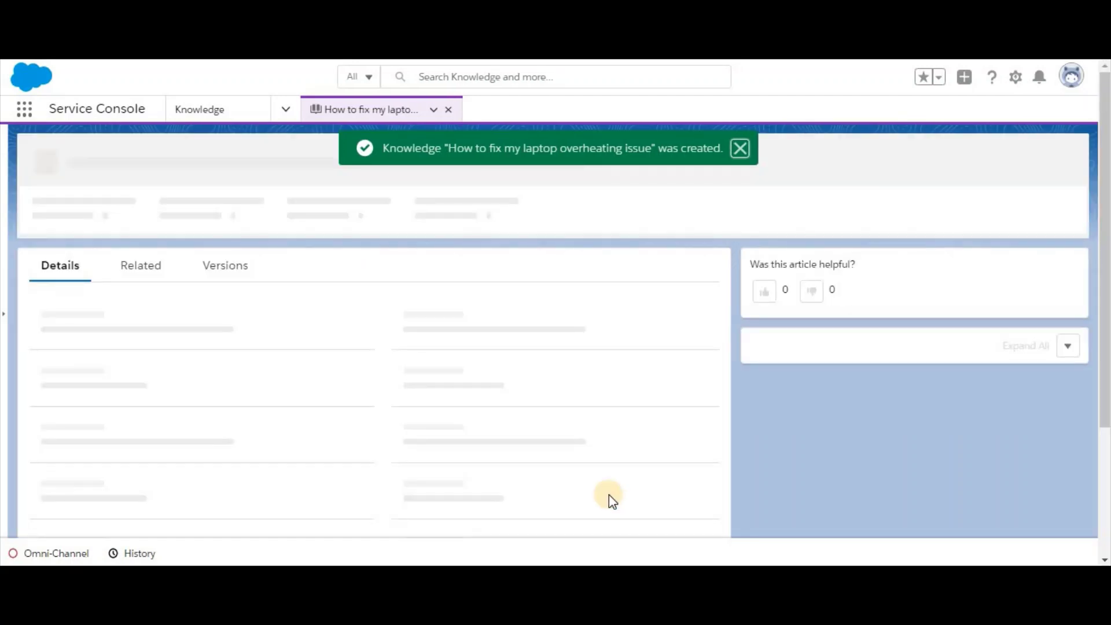
- Start another Knowledge article with the FAQ record type and examine which fields its form contains
left_click(249, 111)
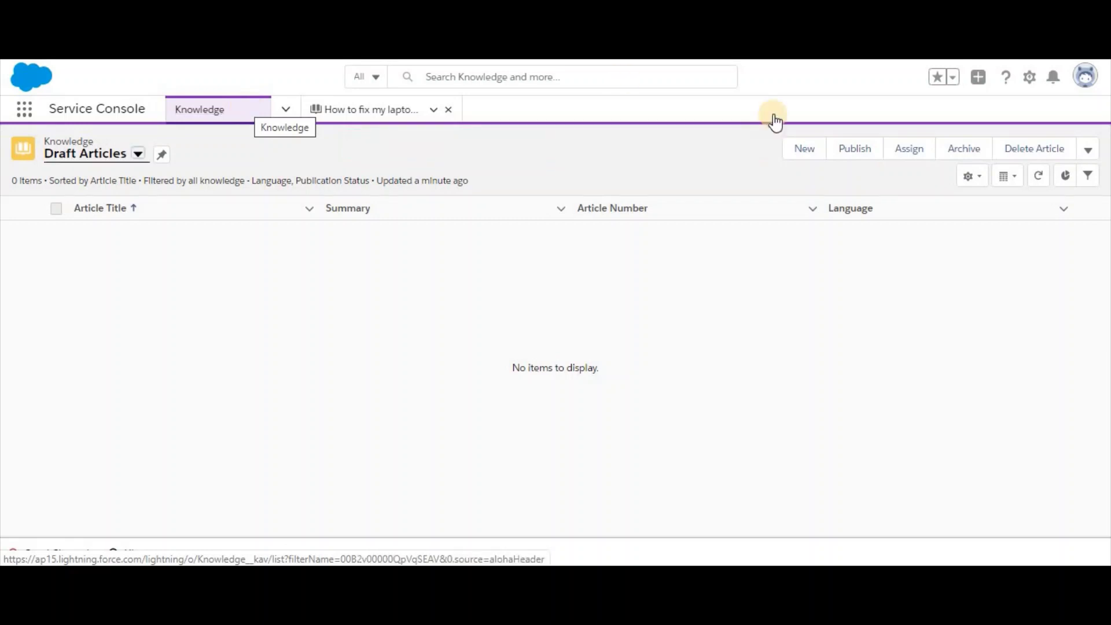
left_click(805, 152)
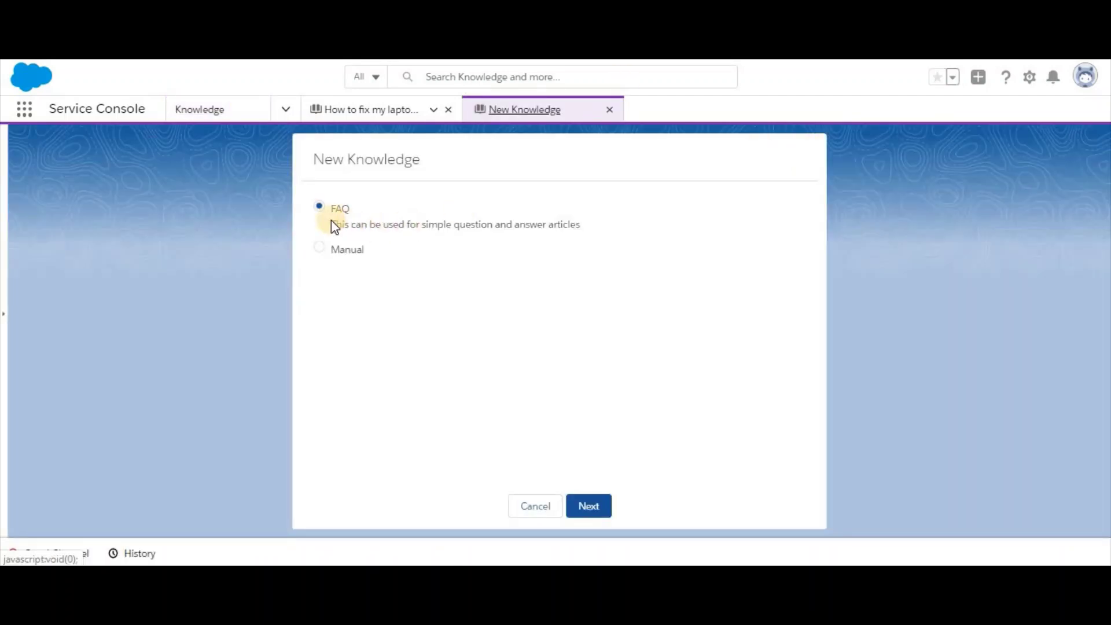
left_click(594, 506)
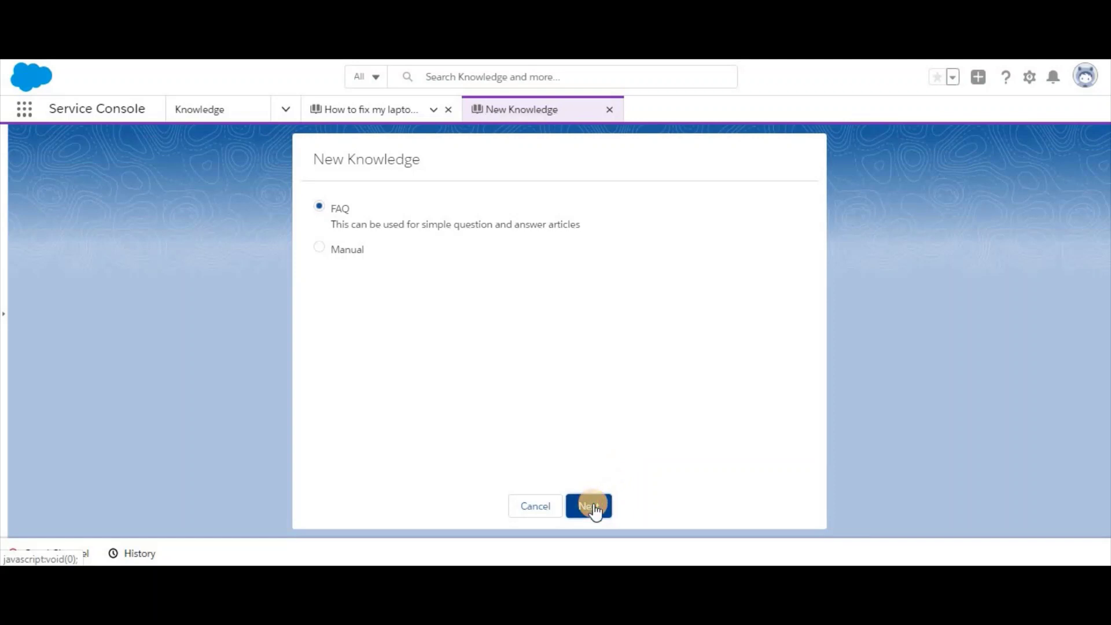
scroll(551, 373, "down", 1)
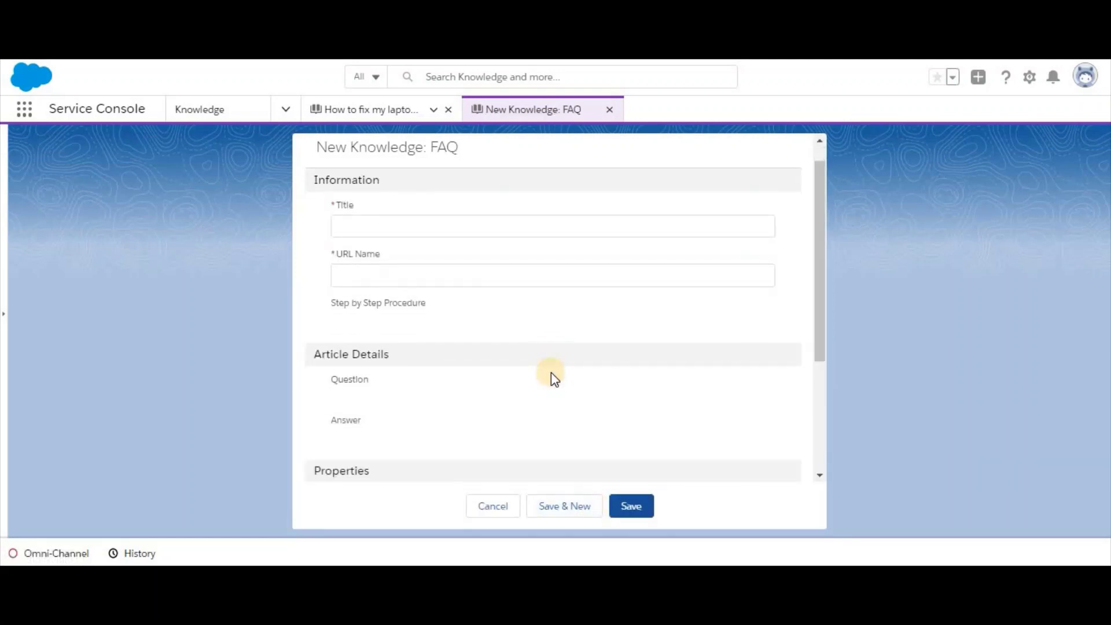
scroll(550, 372, "down", 5)
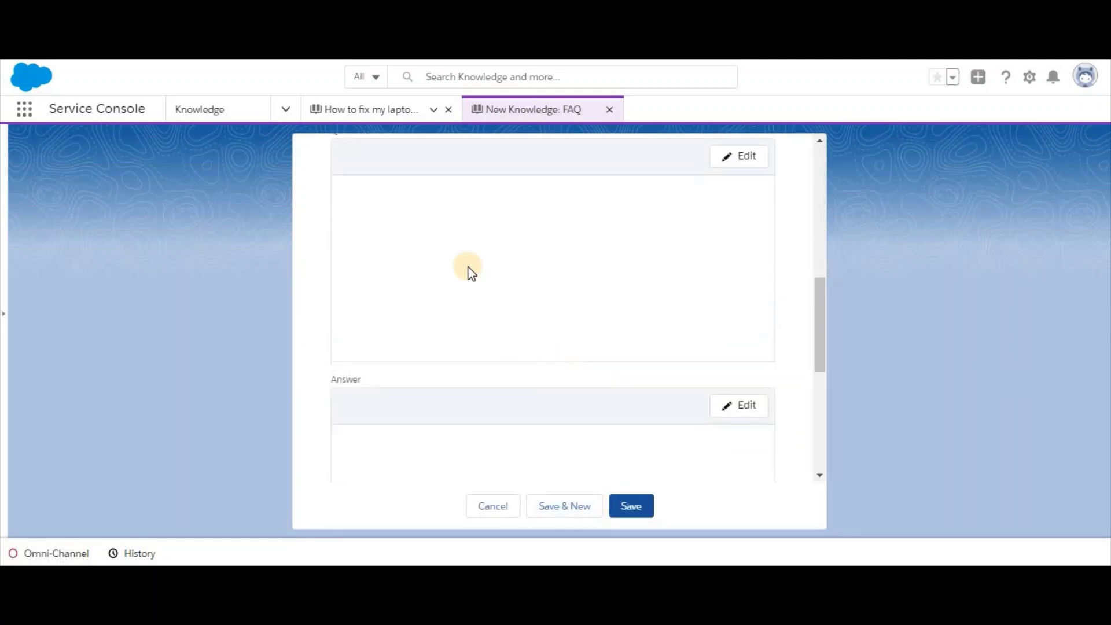
scroll(446, 347, "up", 6)
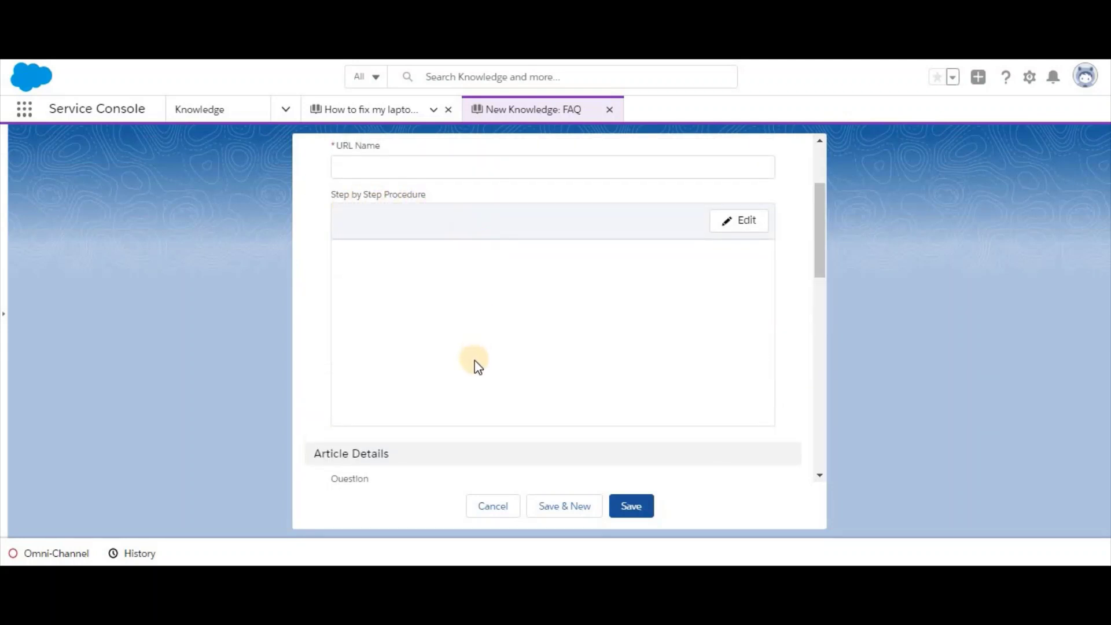
scroll(478, 365, "up", 2)
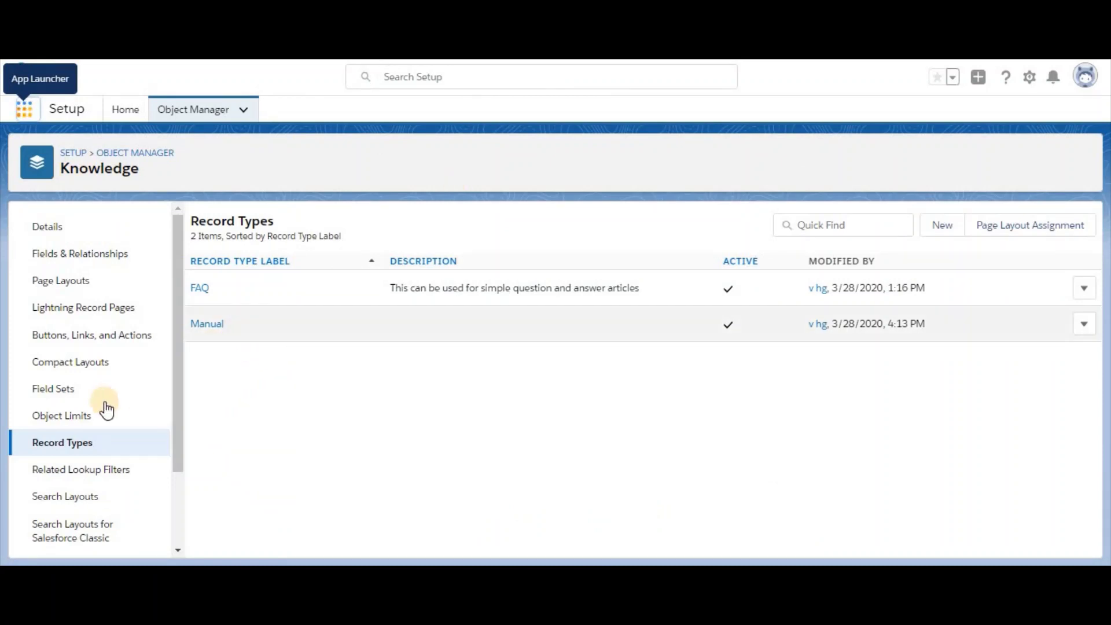
- Remove Step by Step Procedure from the Lightning Knowledge FAQ Layout, save it, and reload the new FAQ article form to check its fields
left_click(78, 278)
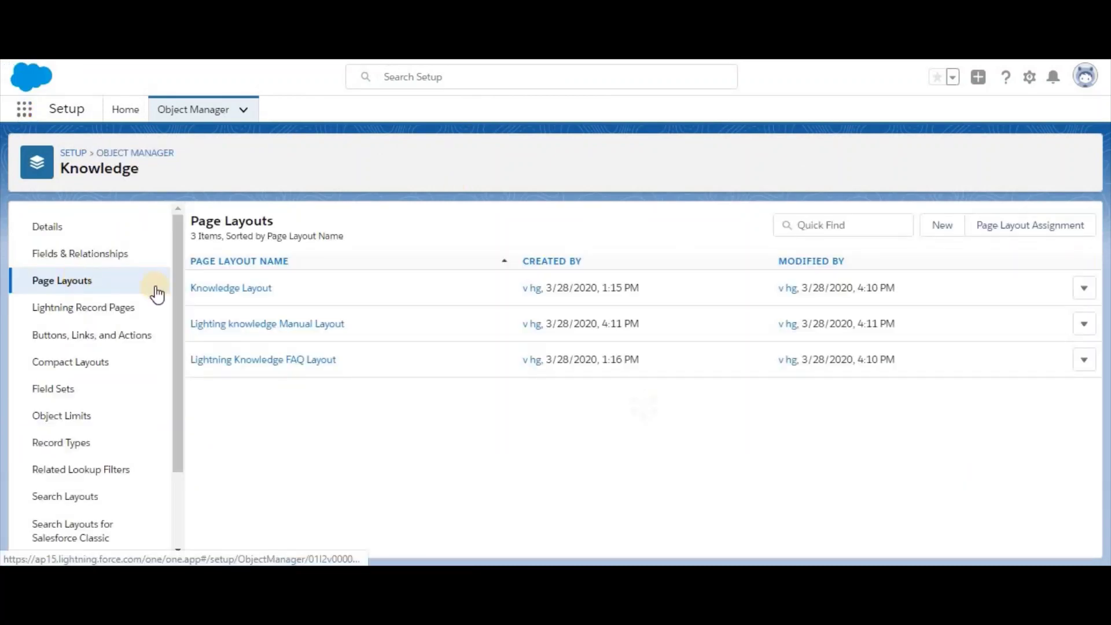
left_click(249, 361)
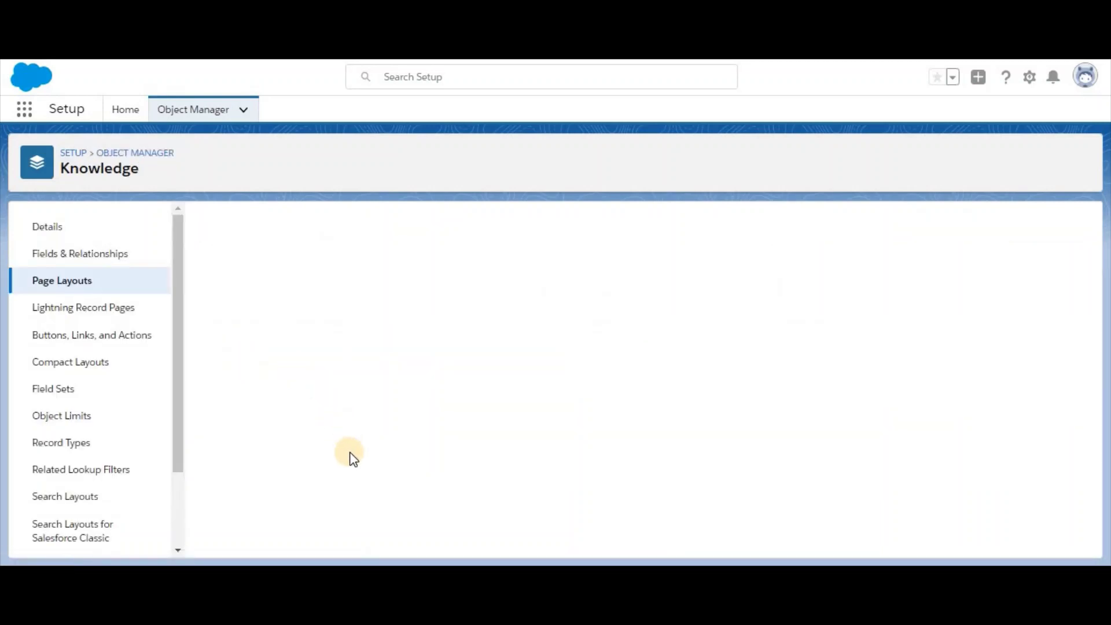
scroll(354, 465, "down", 2)
scroll(356, 470, "down", 1)
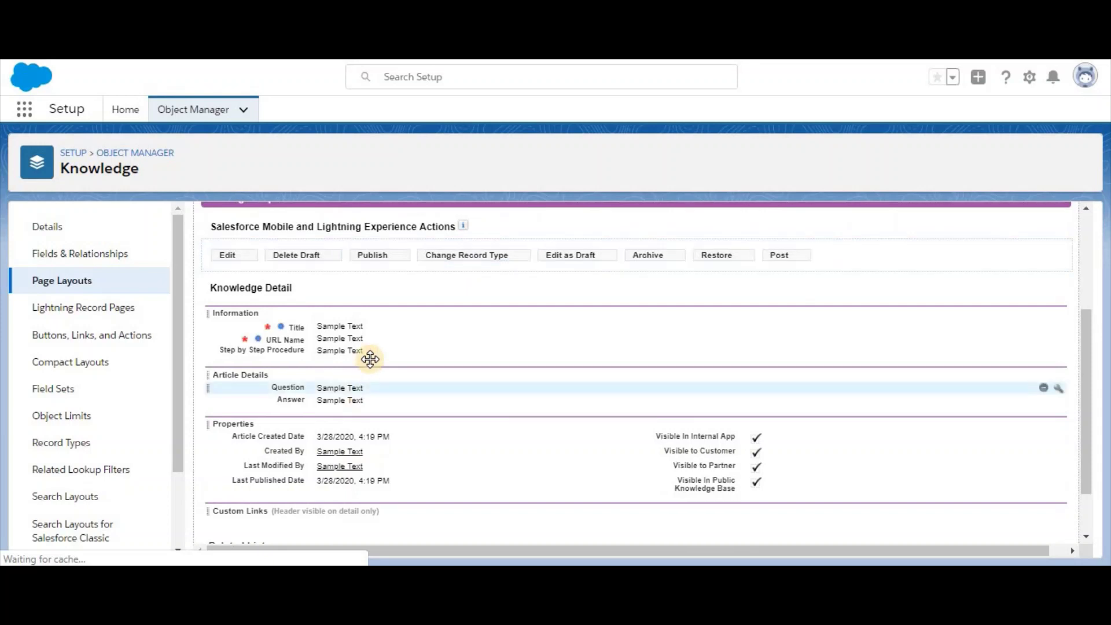
left_click_drag(409, 351, 412, 283)
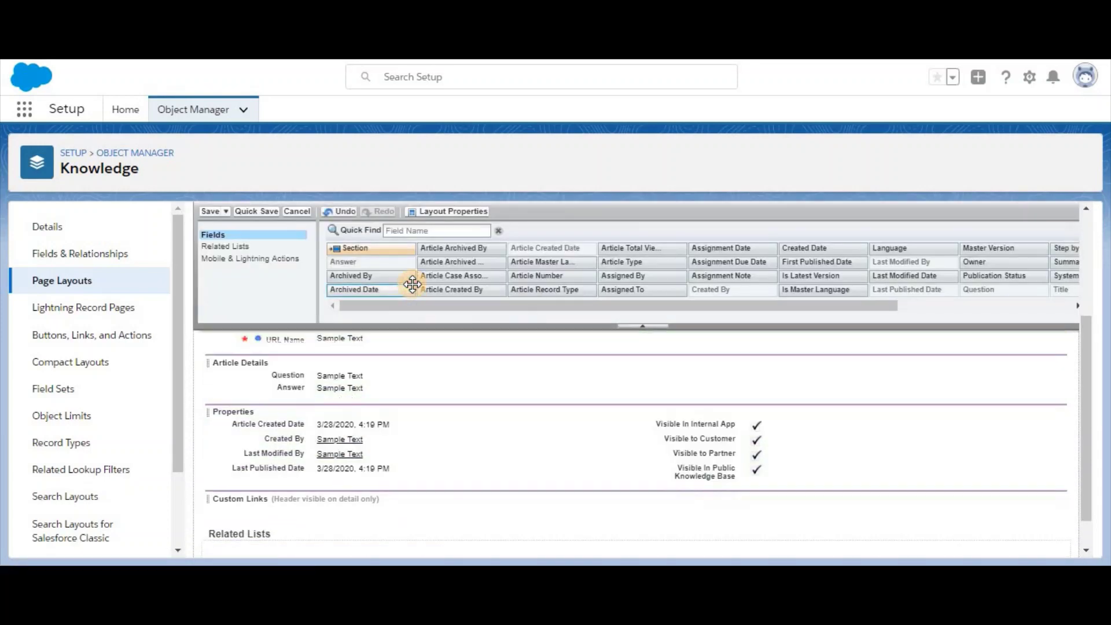
left_click(211, 213)
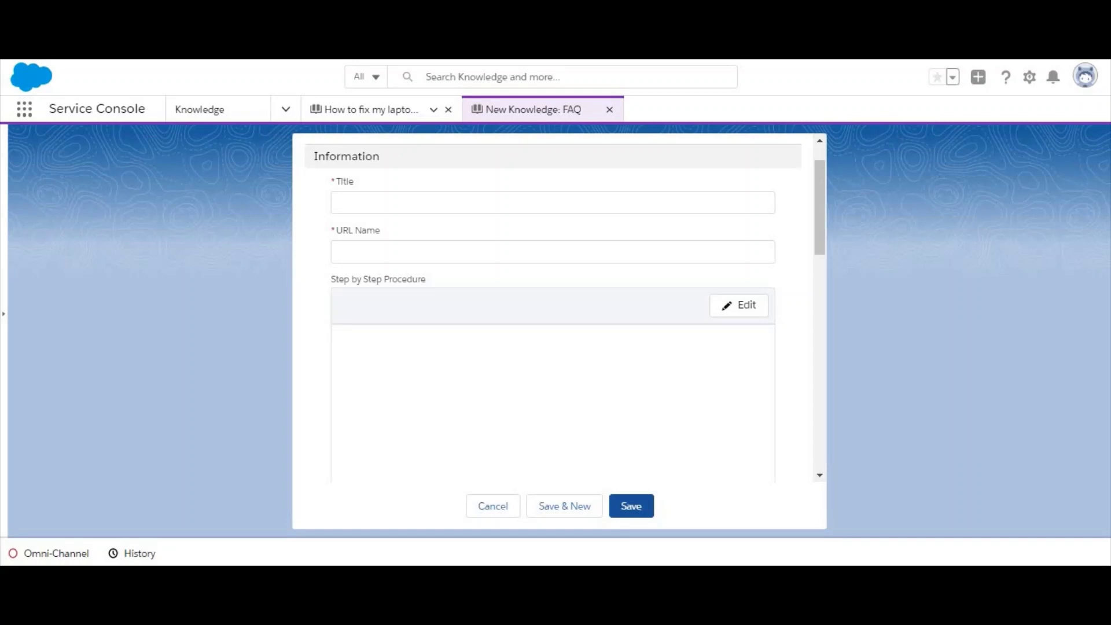
key("F5")
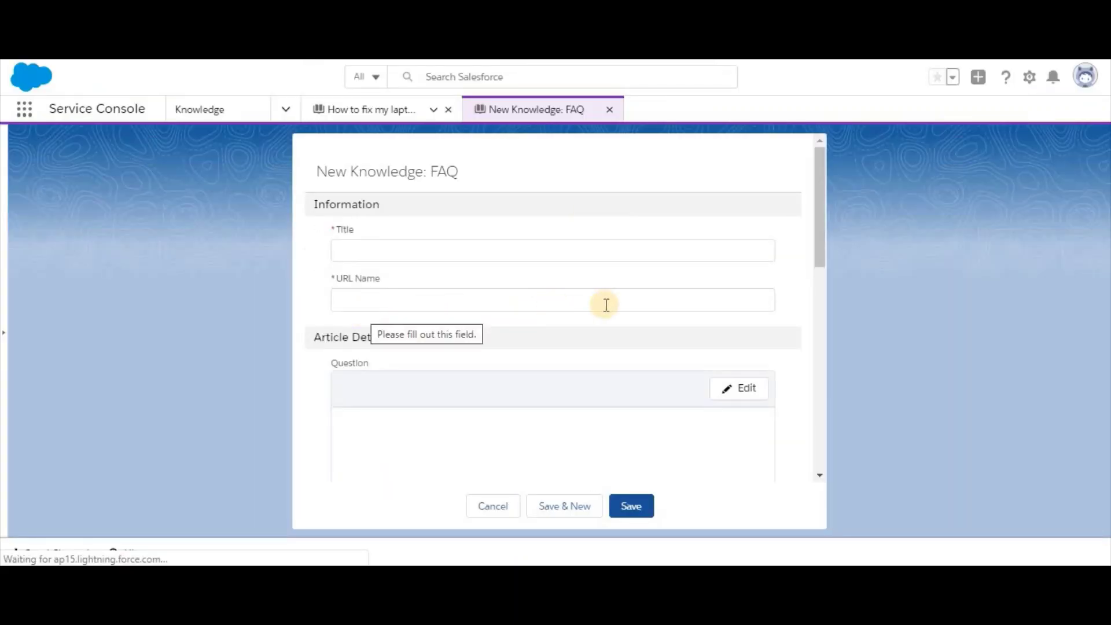
scroll(608, 305, "down", 5)
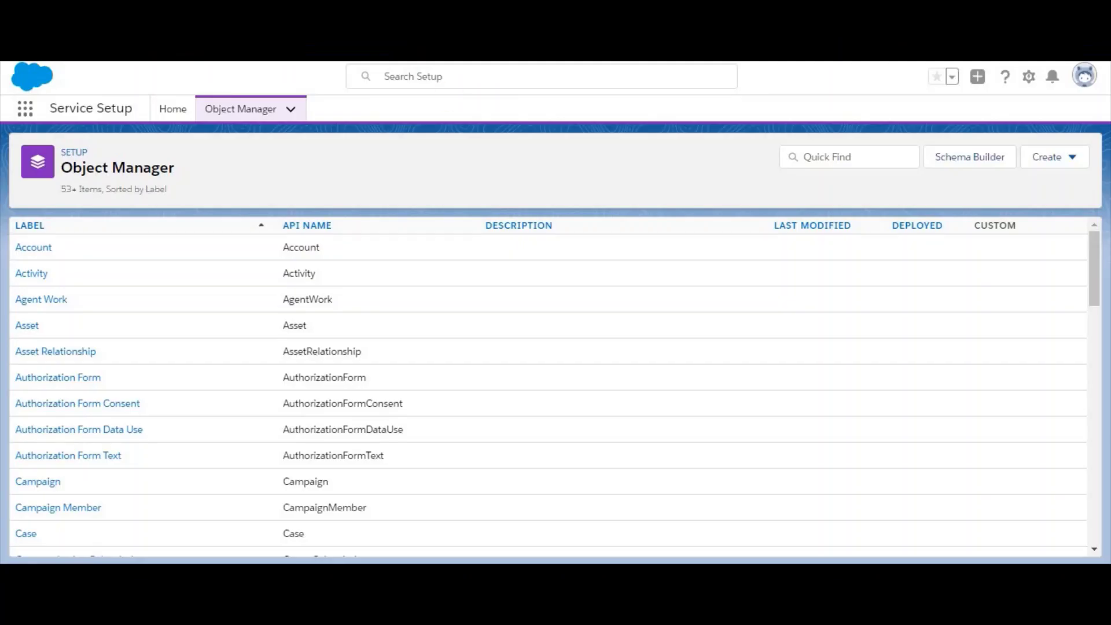
- Go to the Service Setup home, search the setup pages for "data" and open Data Category Setup
left_click(1025, 86)
left_click(989, 119)
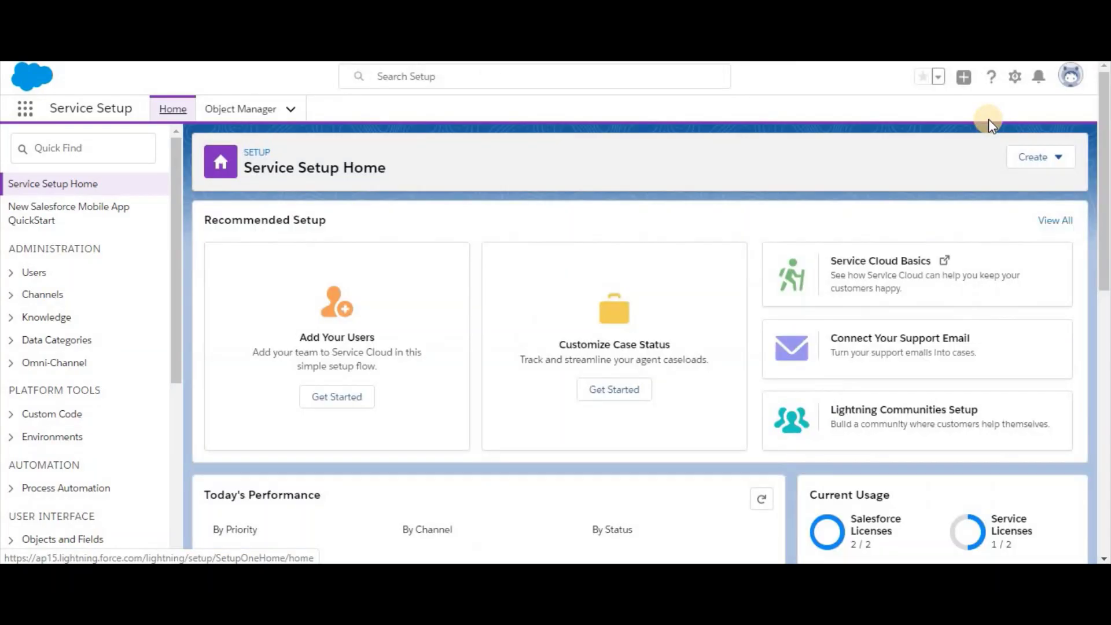
left_click(94, 145)
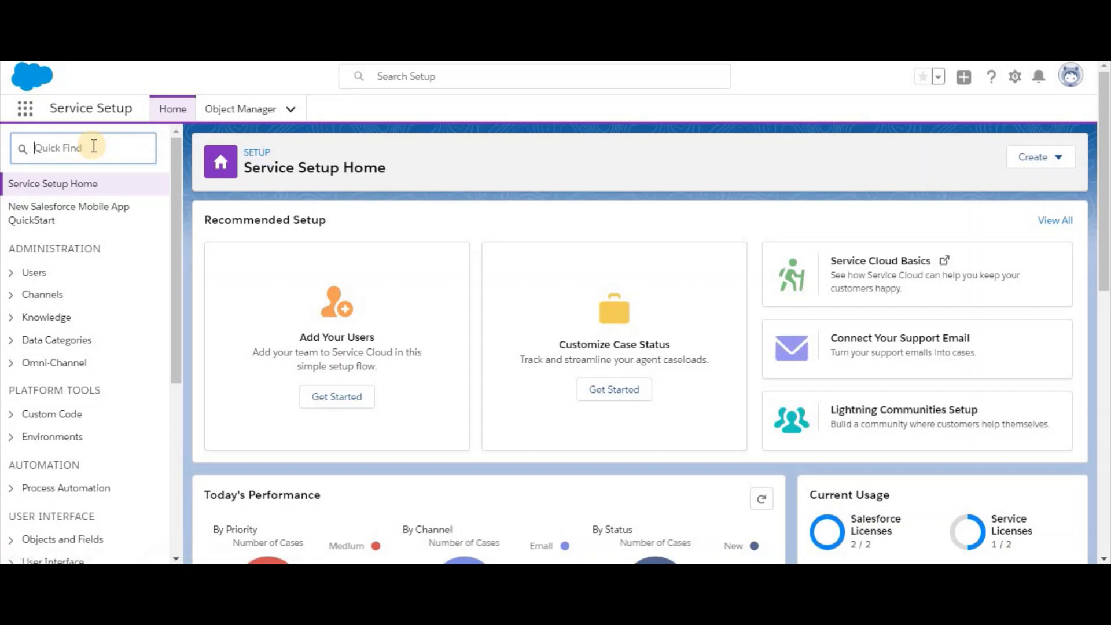
type("data")
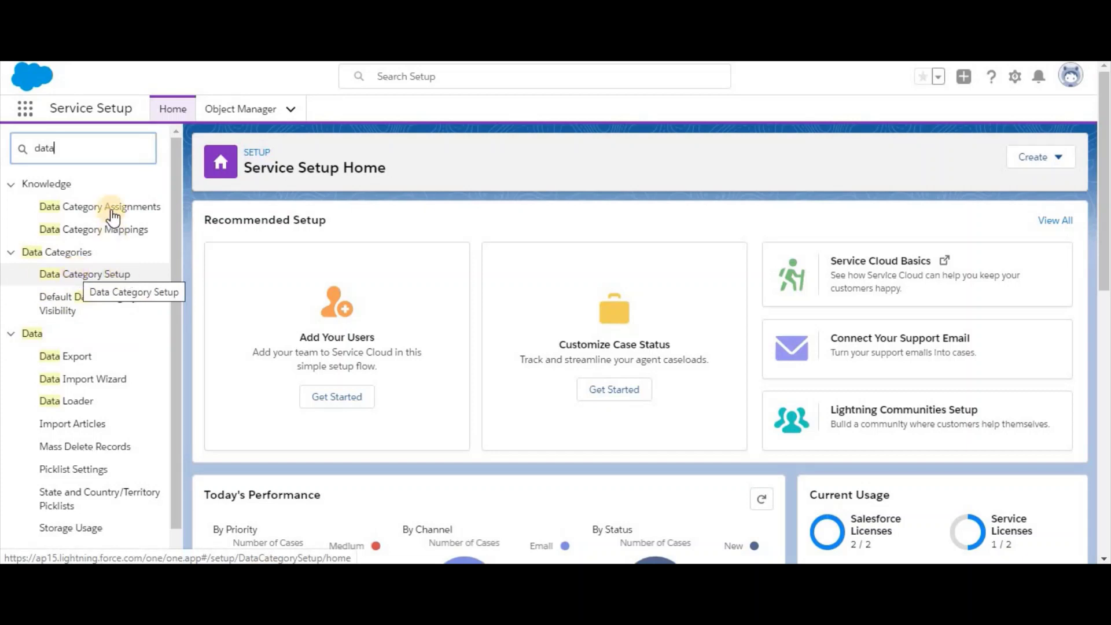
left_click(100, 280)
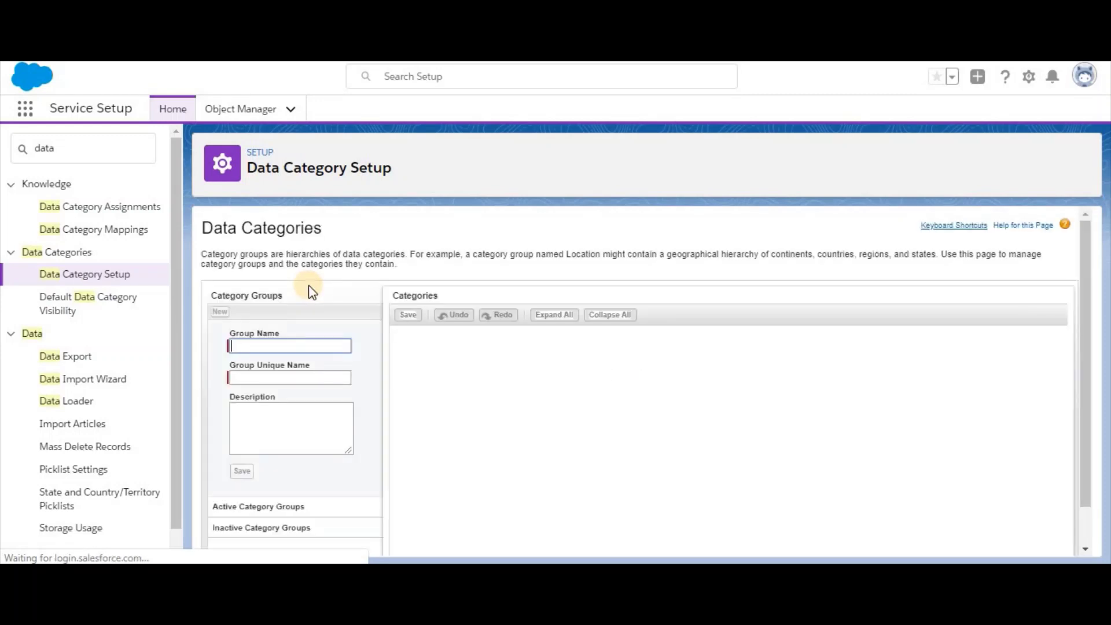
- Create a data category group named "FAQs and Manuals" with the unique name FAQs_and_Manuals and a blank description
type("FAQs and Manuals")
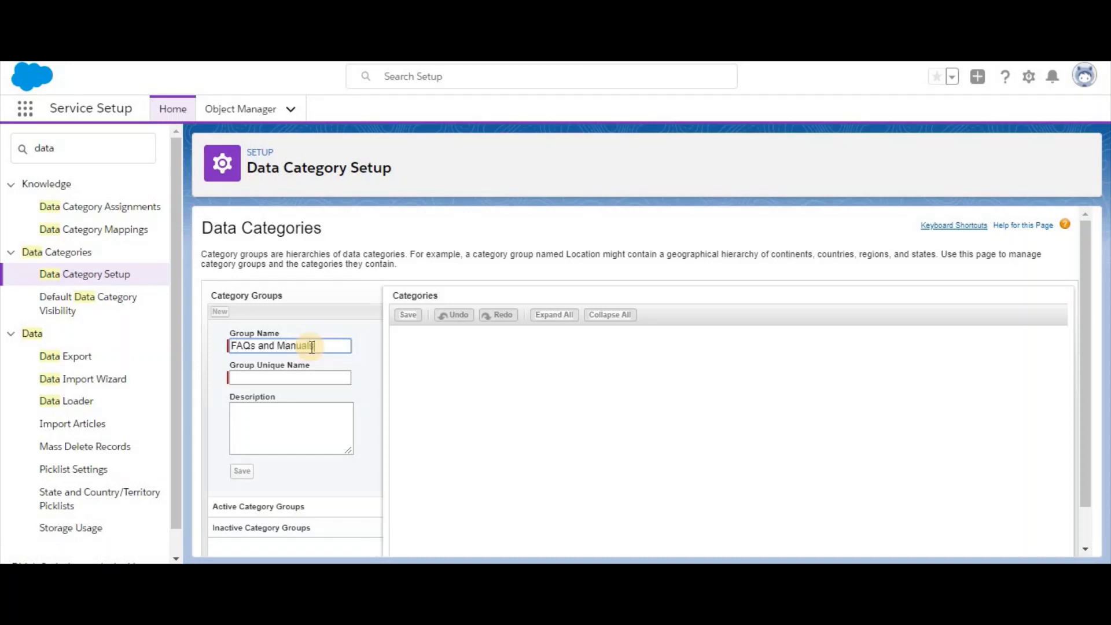
left_click(342, 386)
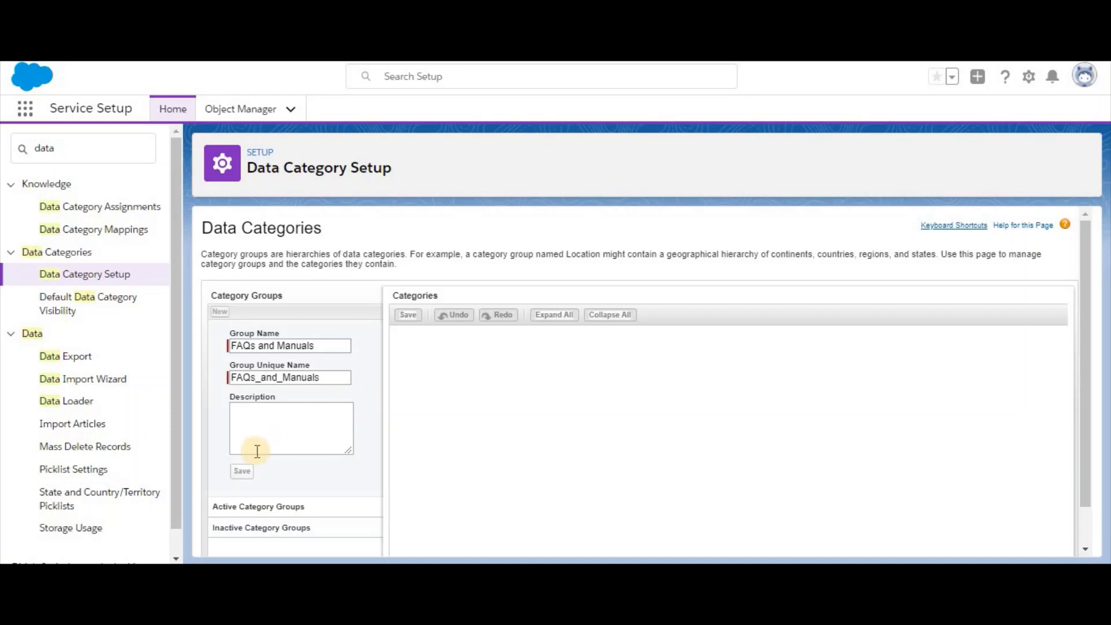
left_click(317, 436)
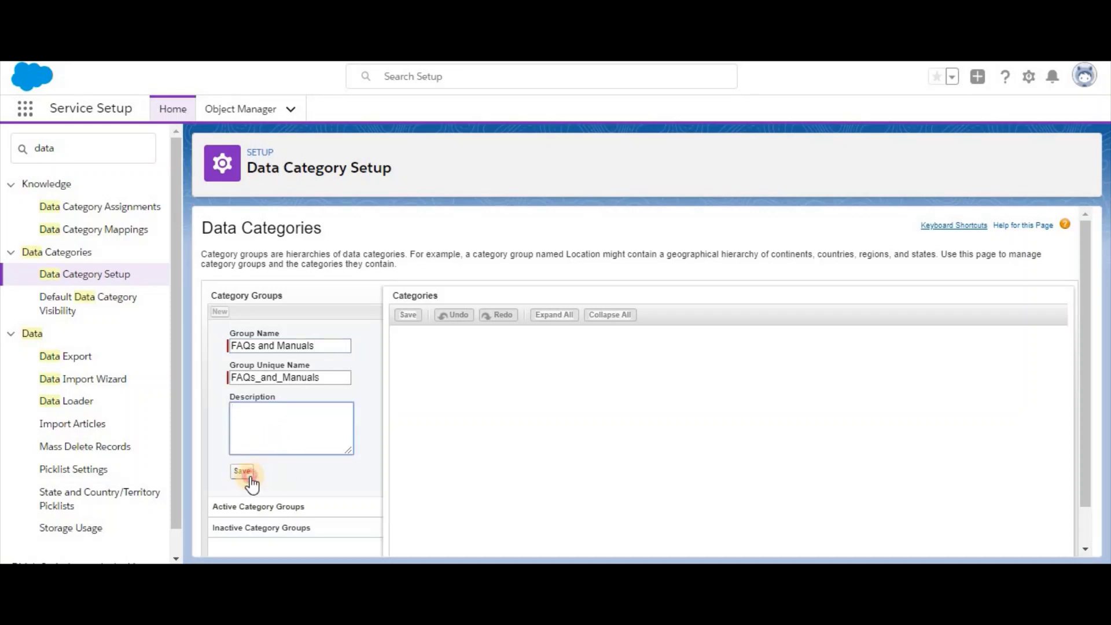
left_click(247, 473)
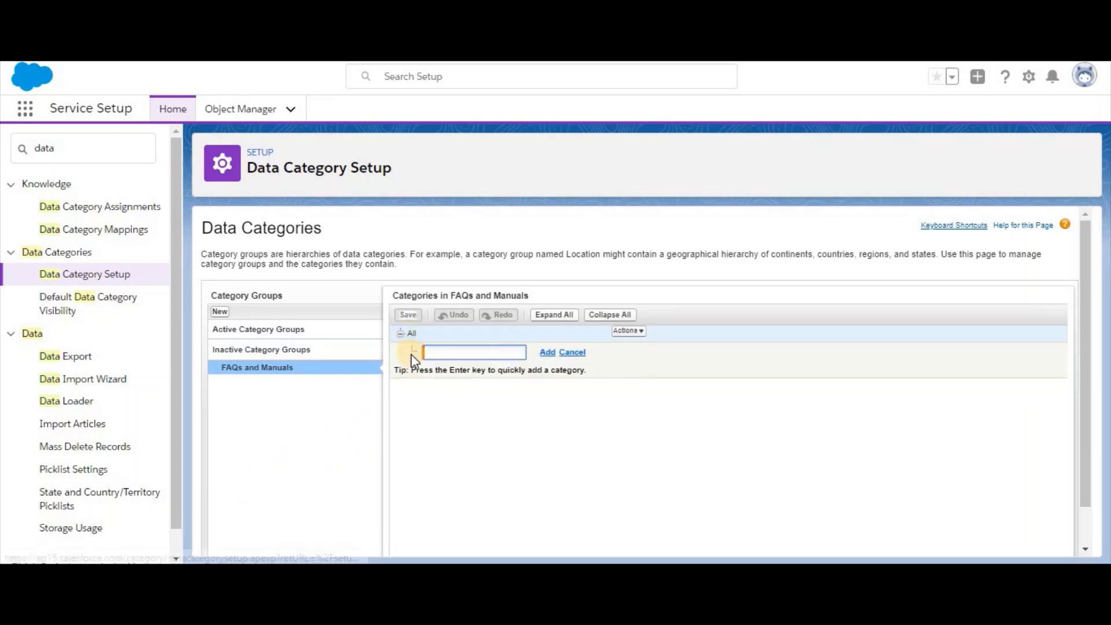
- Add the categories "FAQs" and "Manuals" under All in the FAQs and Manuals group
left_click(444, 354)
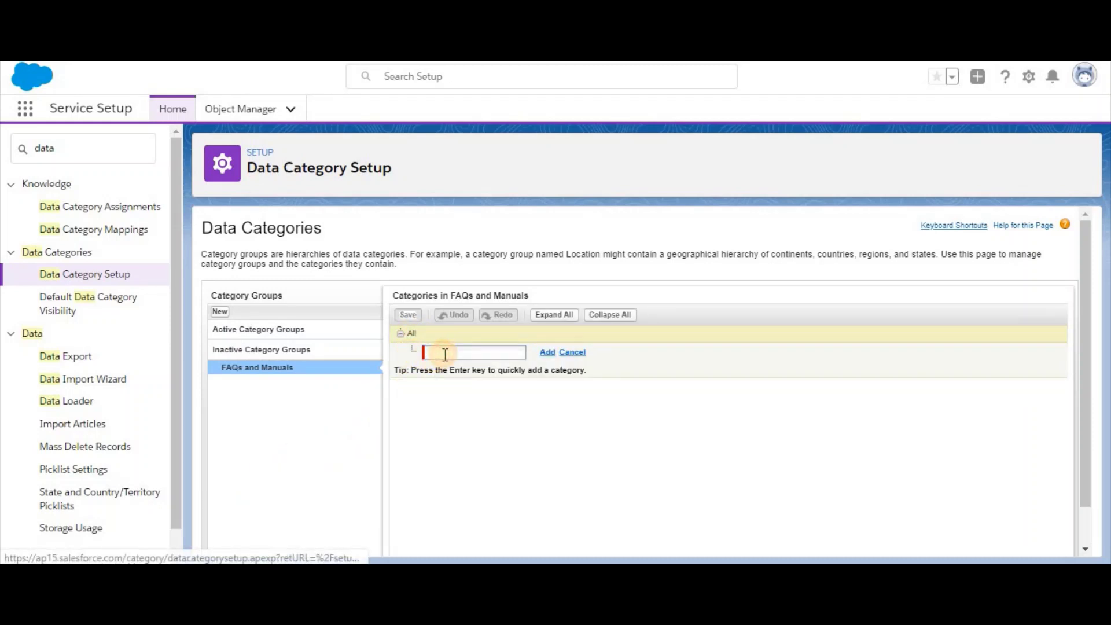
type("FAQ")
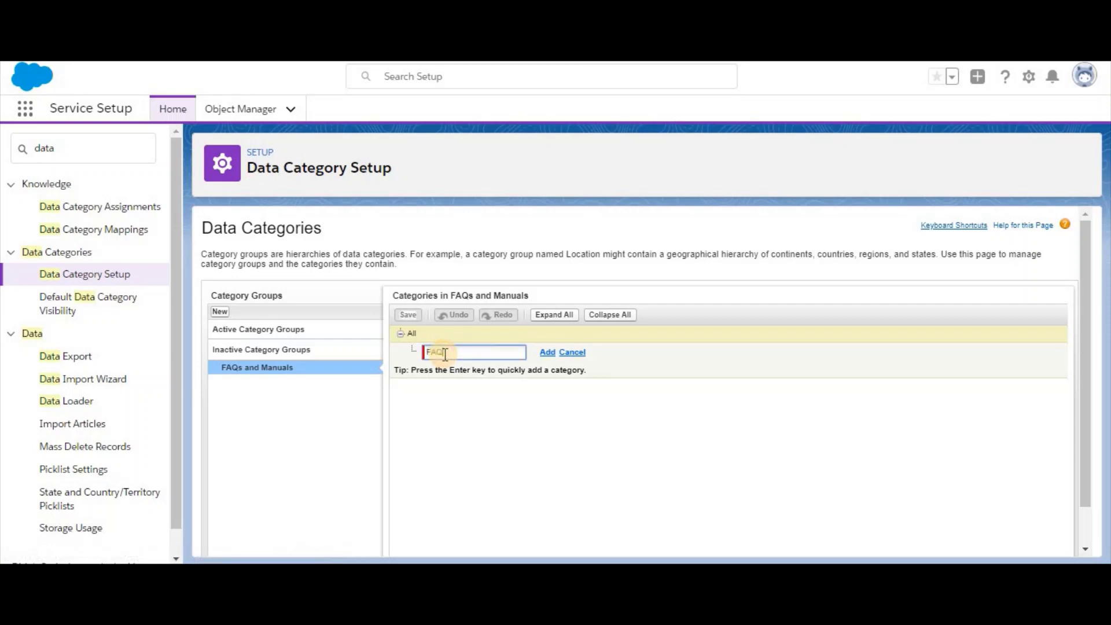
type("s")
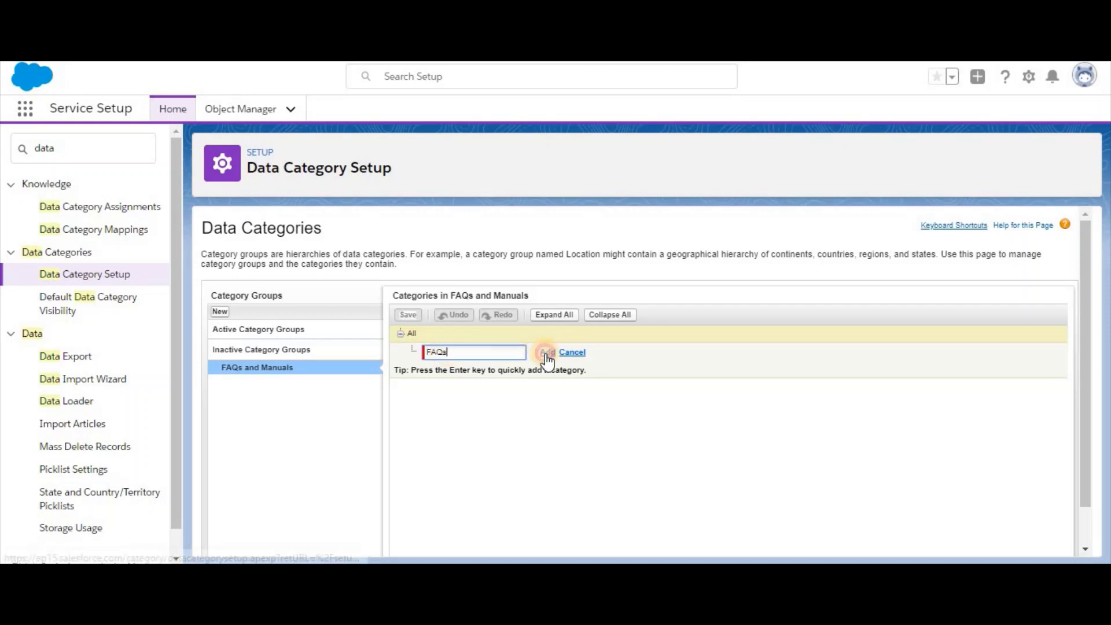
left_click(547, 352)
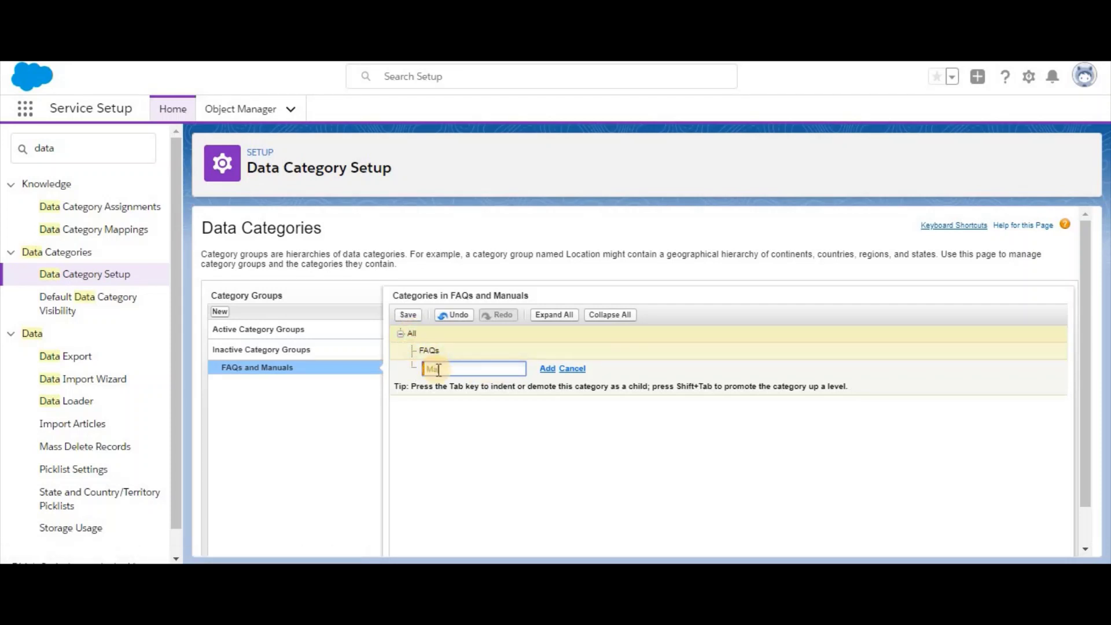
type("Manuals")
left_click(546, 371)
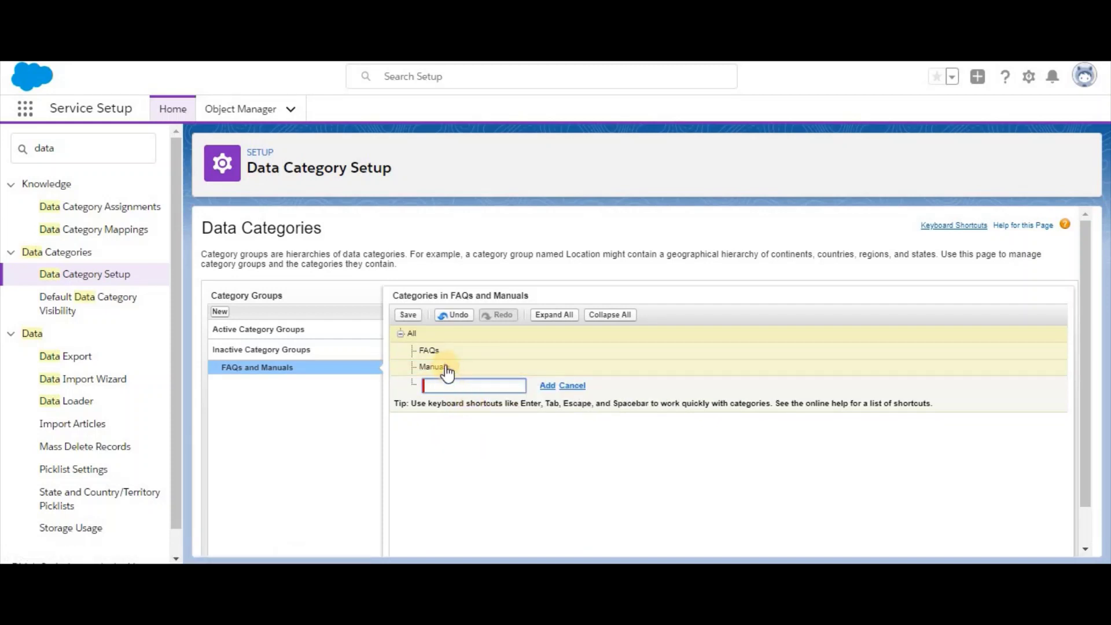
mouse_move(438, 360)
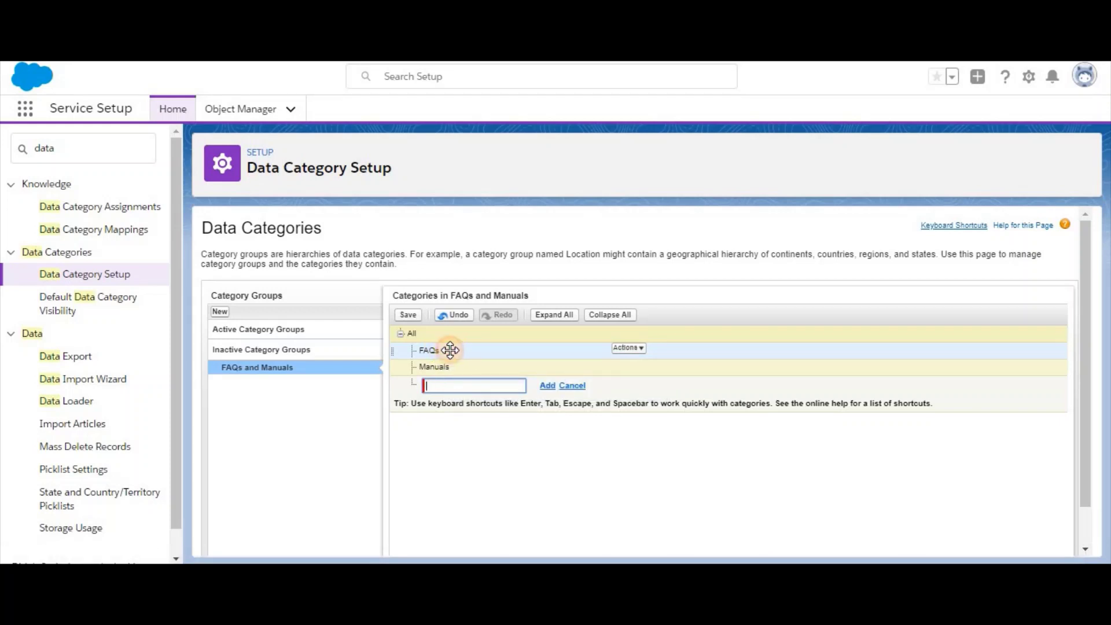
left_click(570, 385)
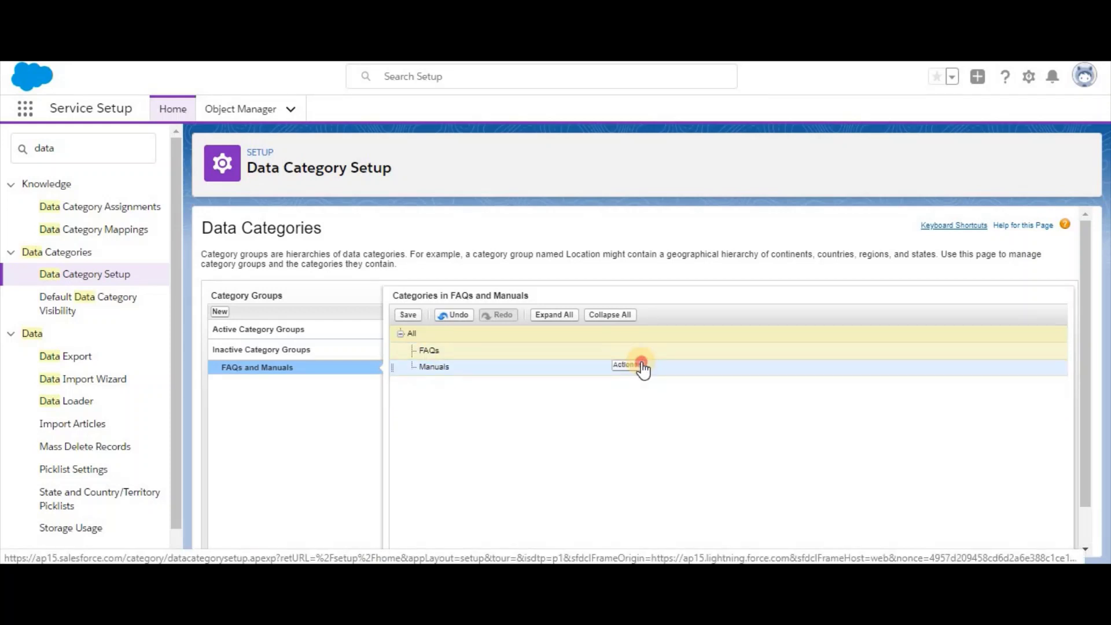
- Add the child categories "User Manual" and "Trouble Manual" under the Manuals category
left_click(642, 367)
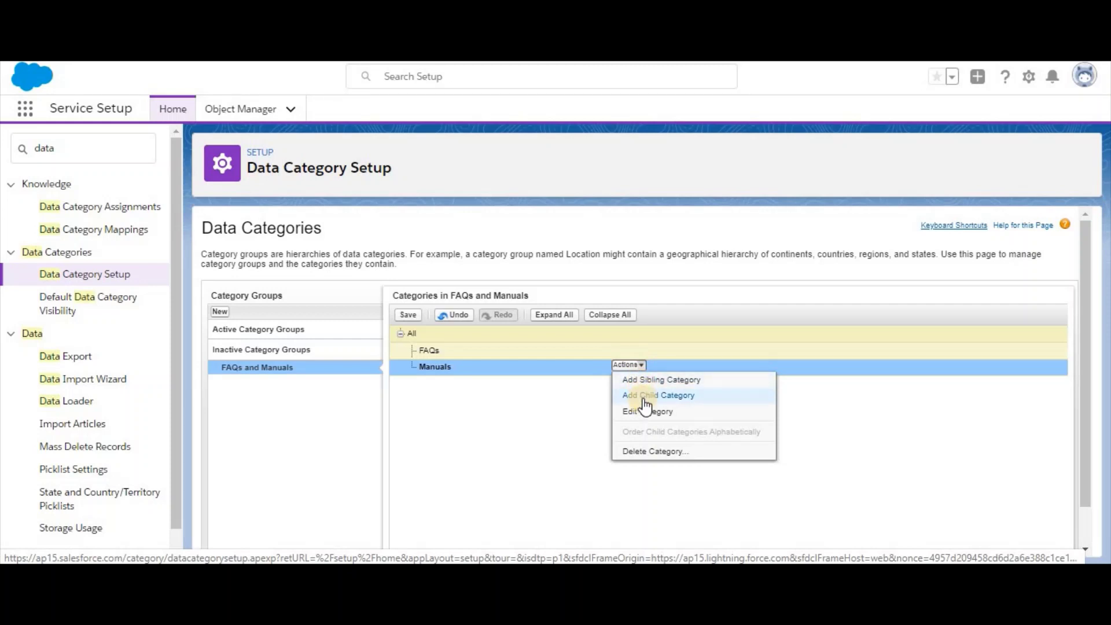
left_click(643, 397)
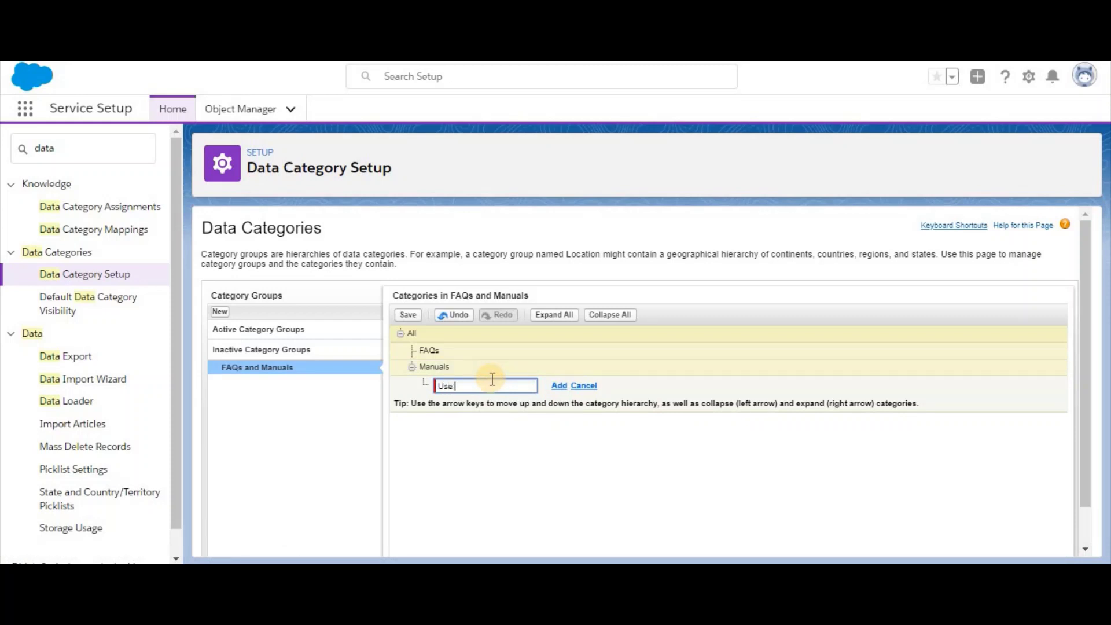
left_click(559, 386)
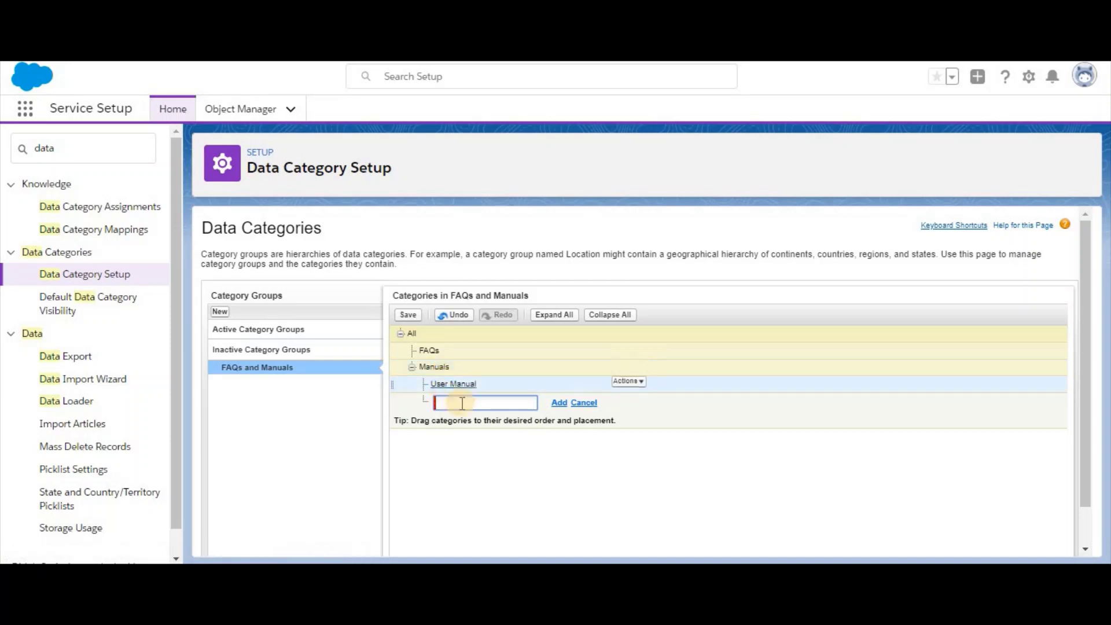
type("Trouble Manual")
left_click(561, 403)
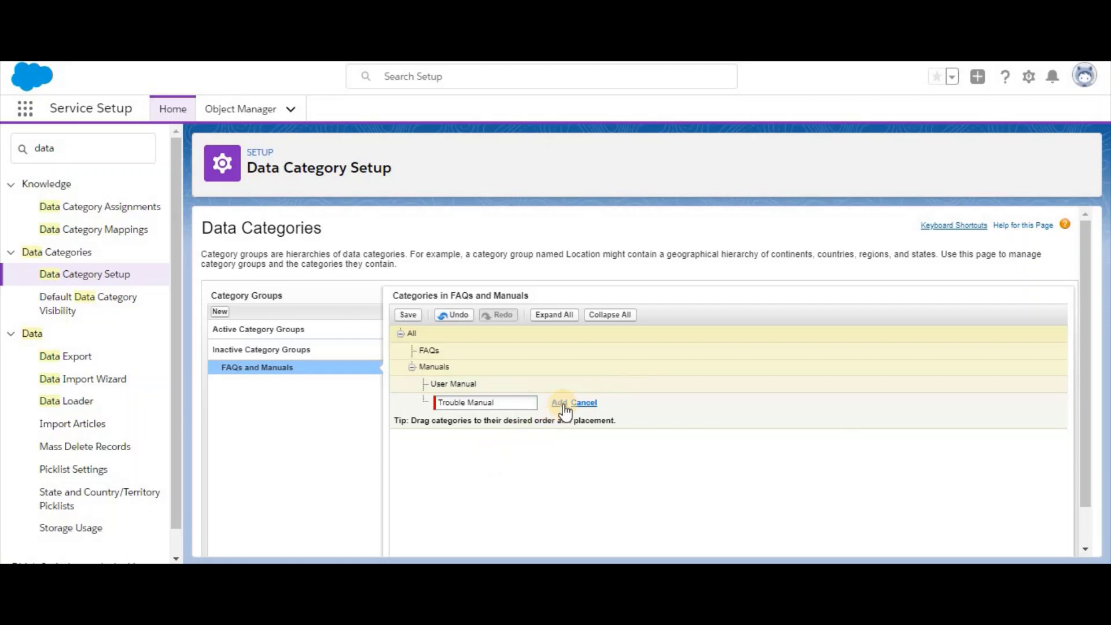
left_click(560, 403)
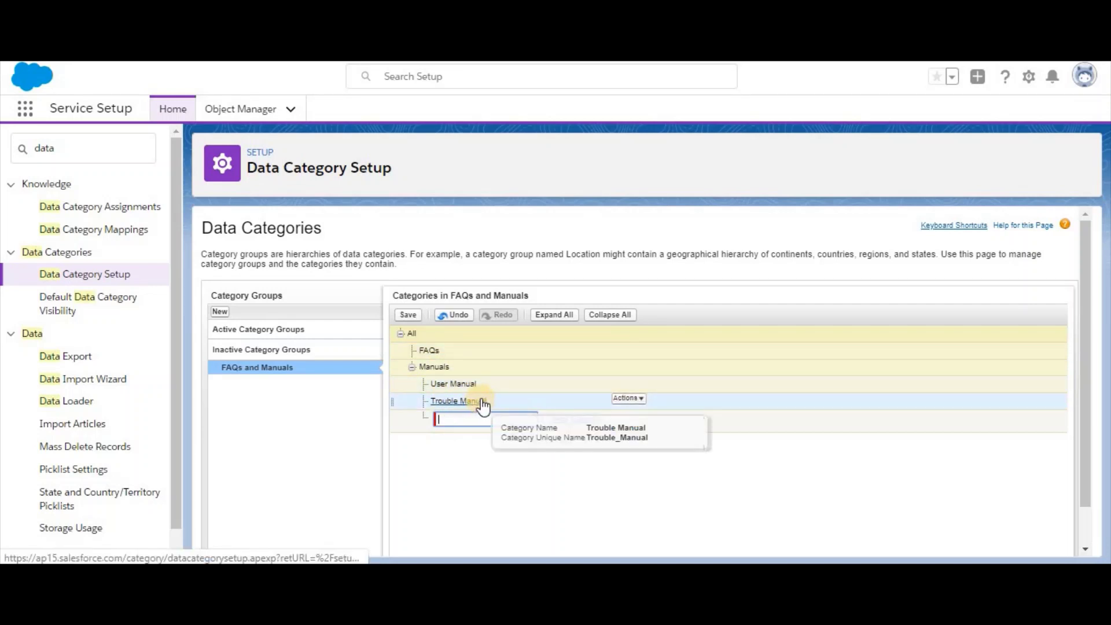
- Delete the User Manual and Trouble Manual child categories from under Manuals
left_click(534, 381)
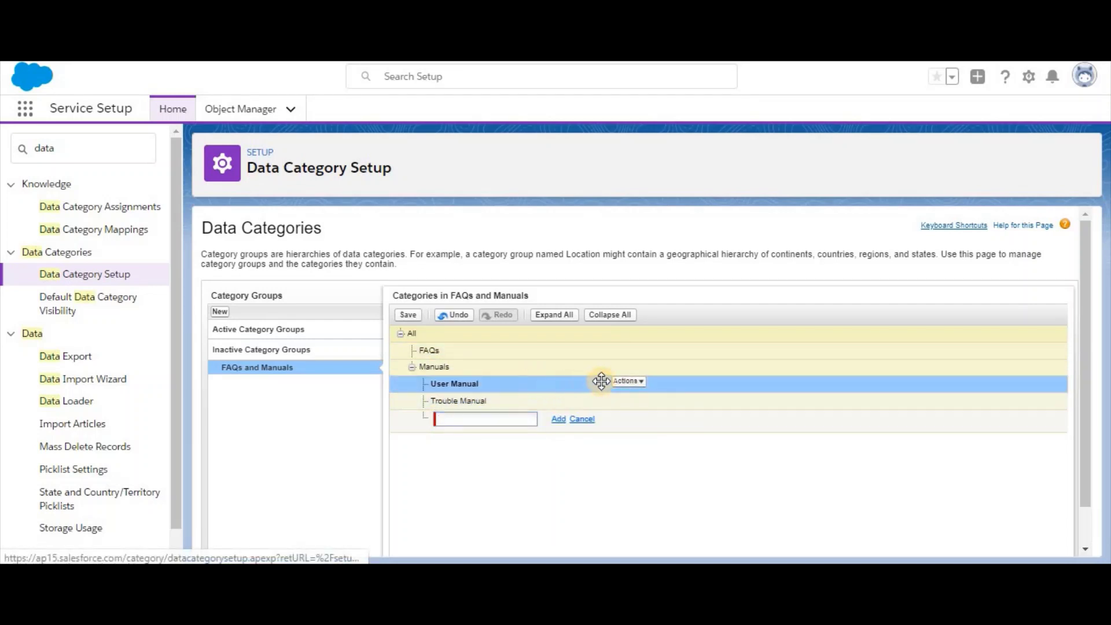
left_click(628, 381)
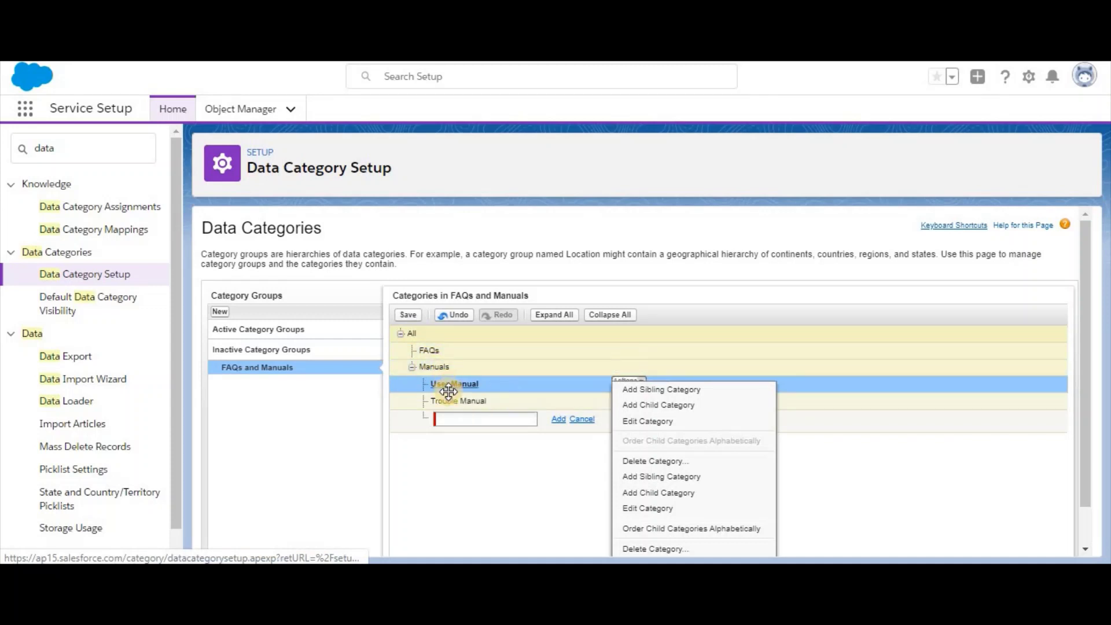
left_click(659, 462)
left_click(607, 423)
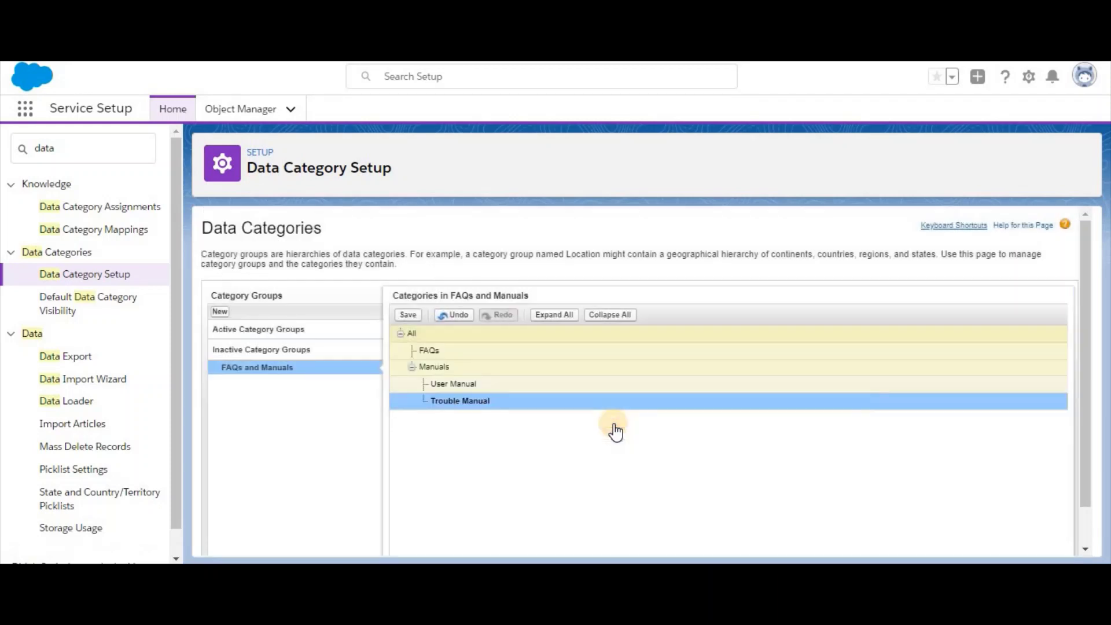
left_click(629, 382)
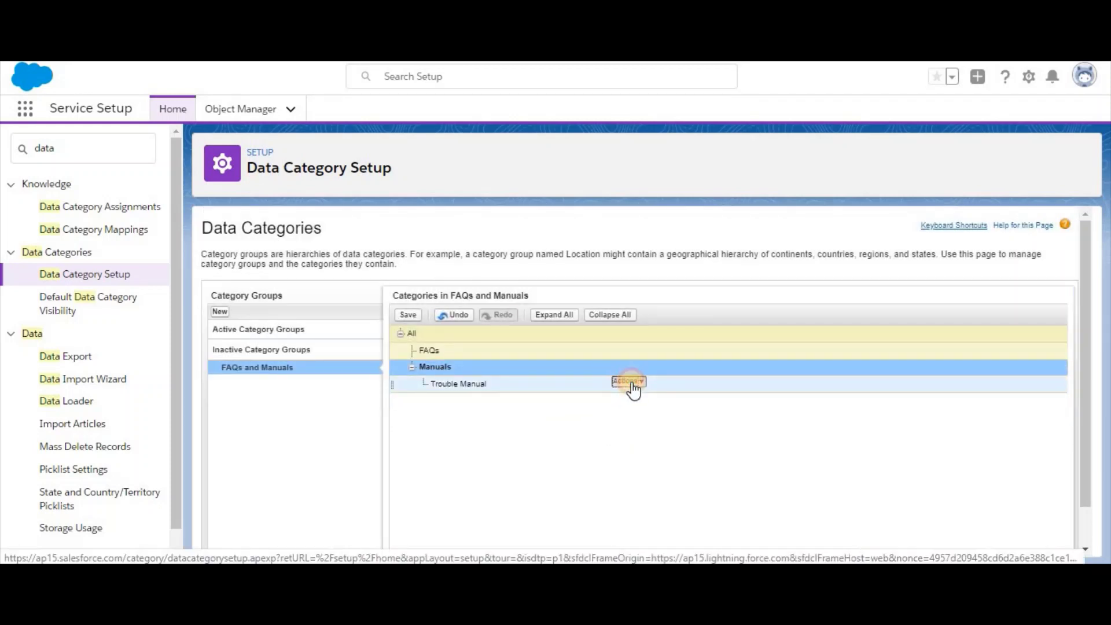
left_click(633, 469)
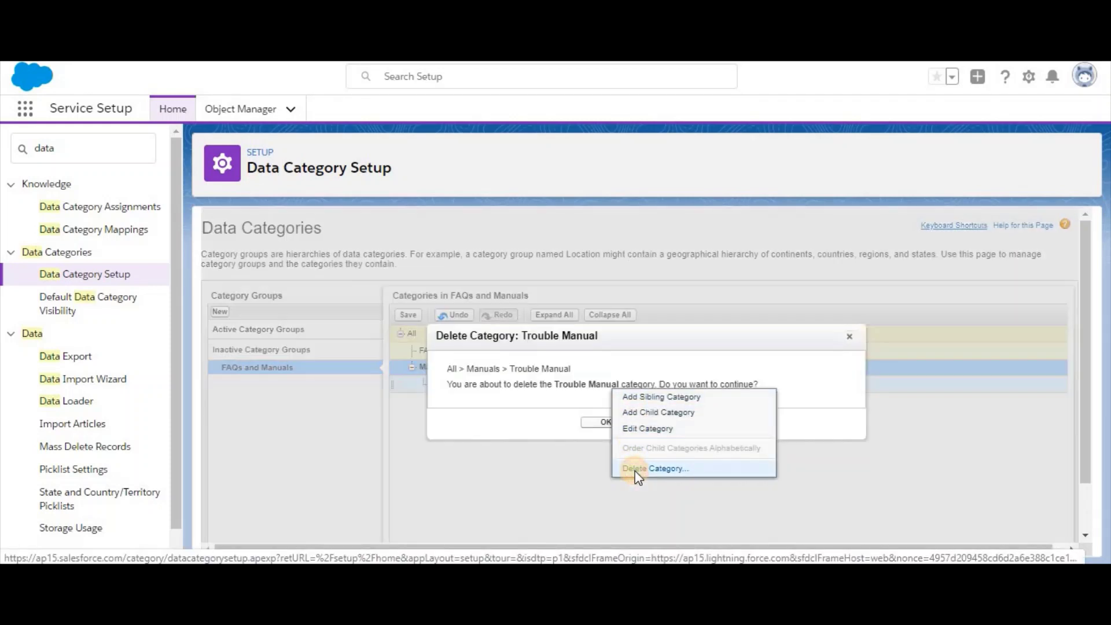
left_click(613, 423)
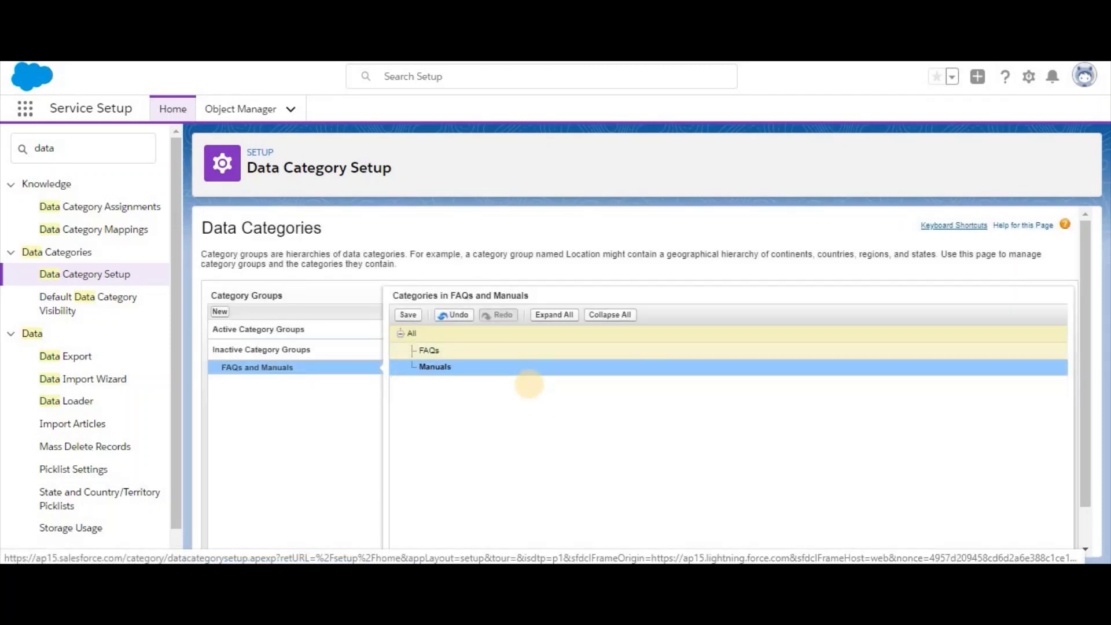
- Save the category hierarchy of the FAQs and Manuals group
left_click(410, 315)
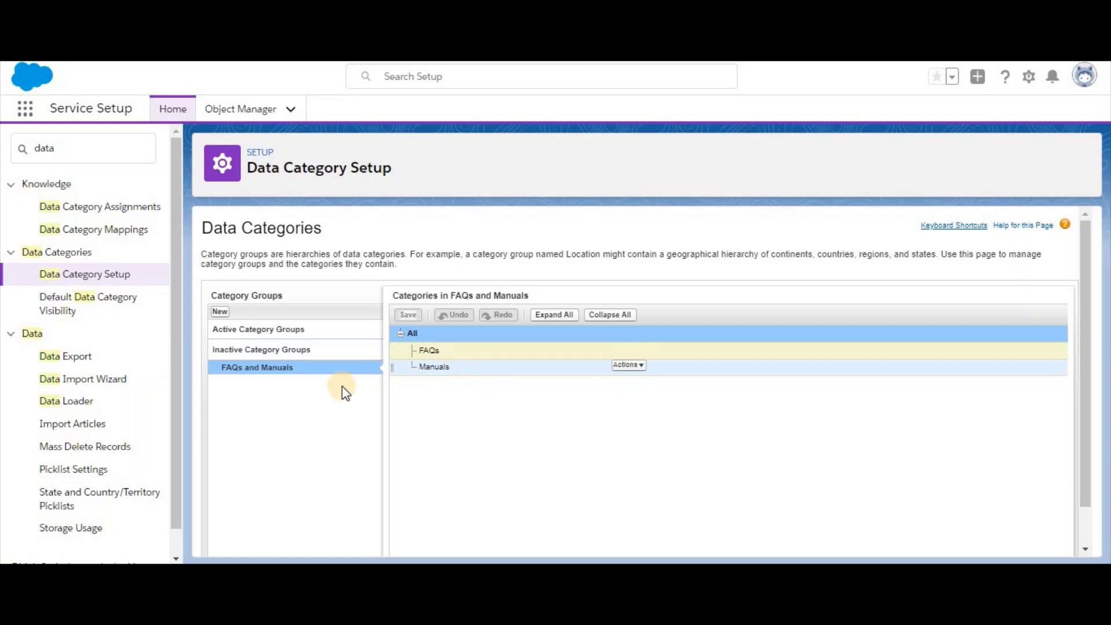
mouse_move(257, 373)
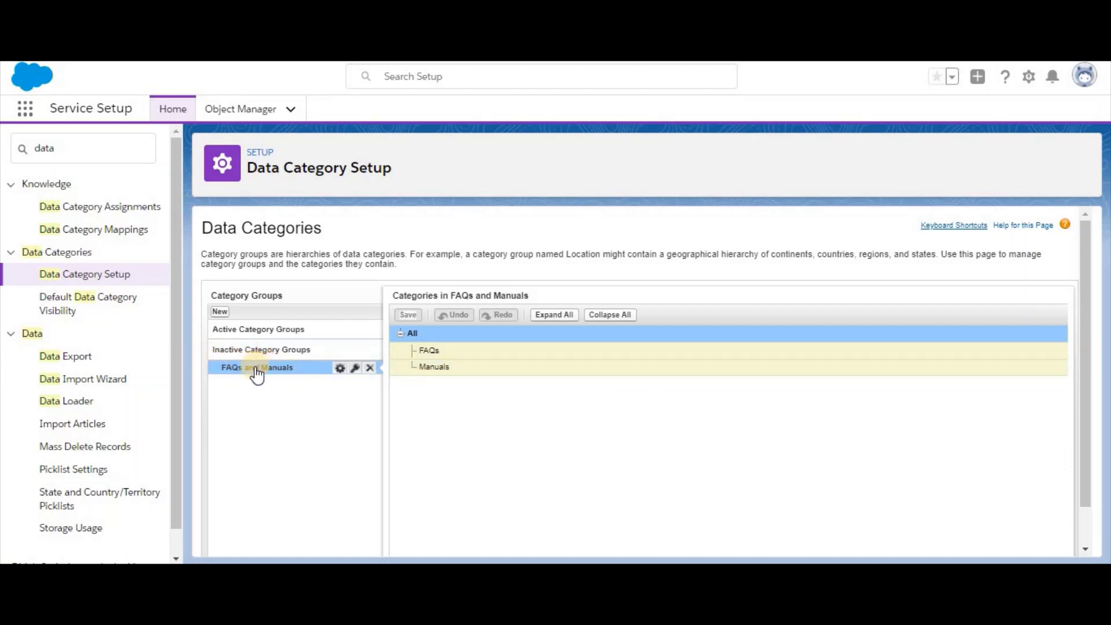
- Activate the FAQs and Manuals category group
mouse_move(303, 372)
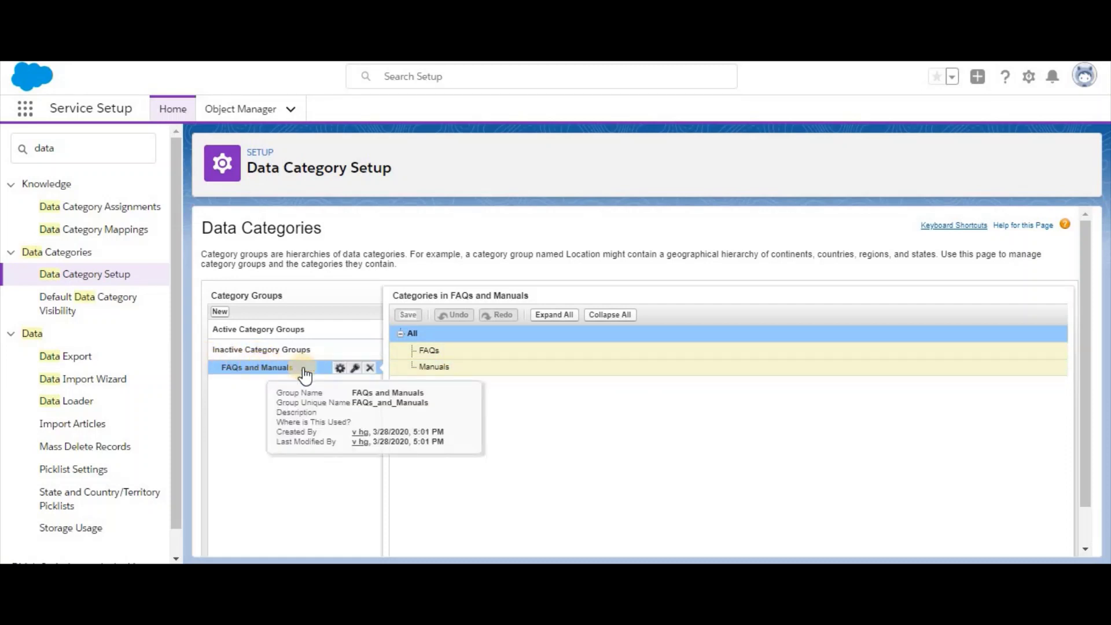
left_click(354, 368)
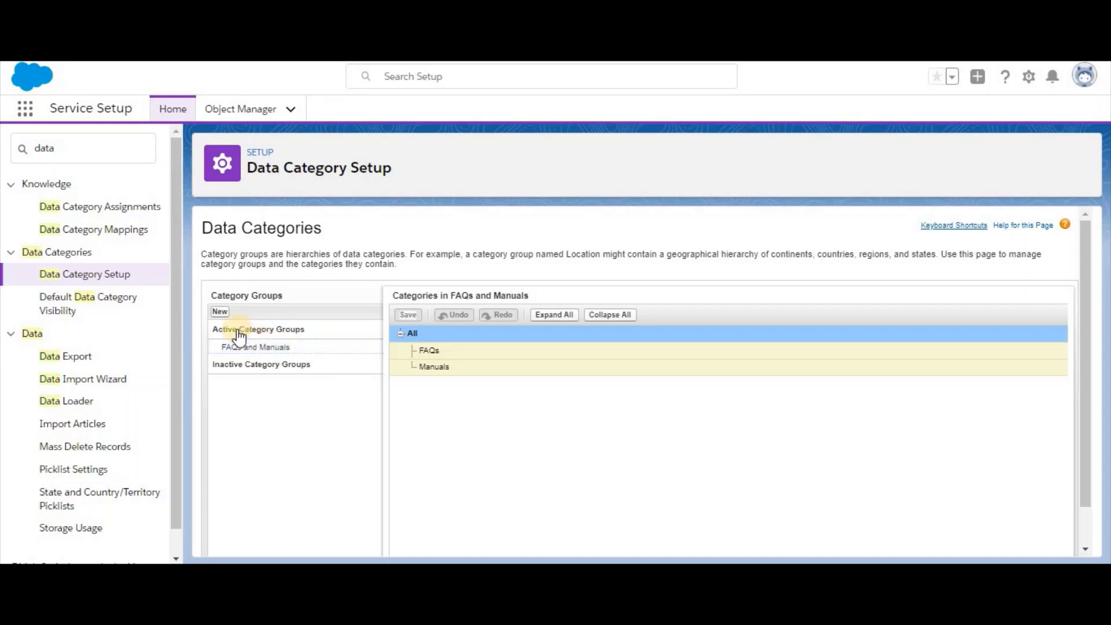
mouse_move(309, 352)
- Reload the Knowledge draft list and open the article "How to fix my laptop overheating issue" to check its categories
key("F5")
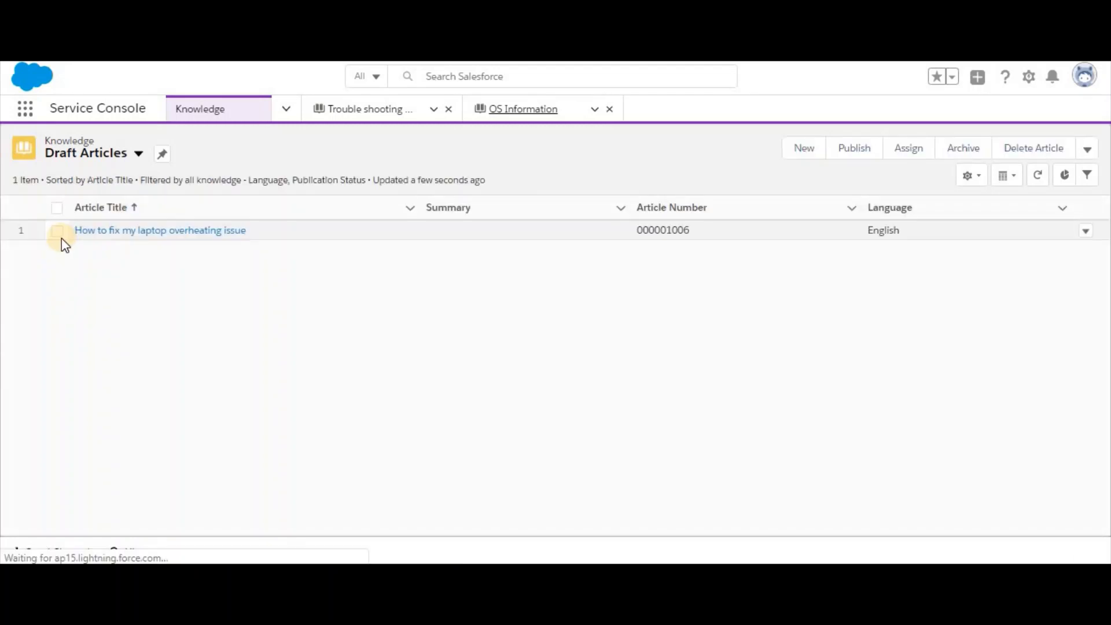
left_click(103, 231)
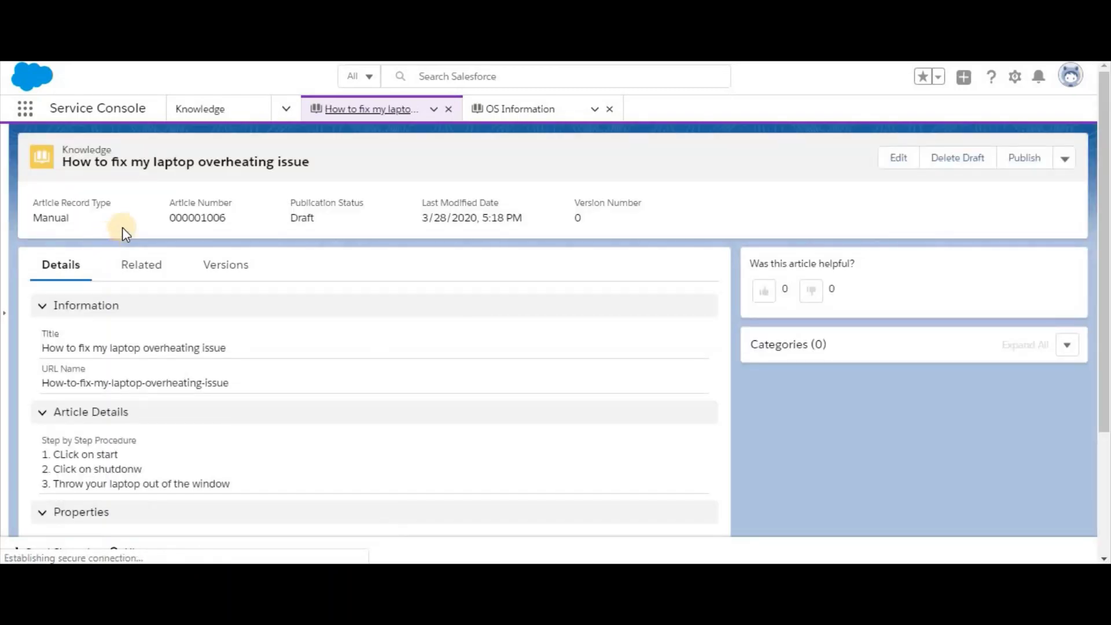
triple_click(758, 343)
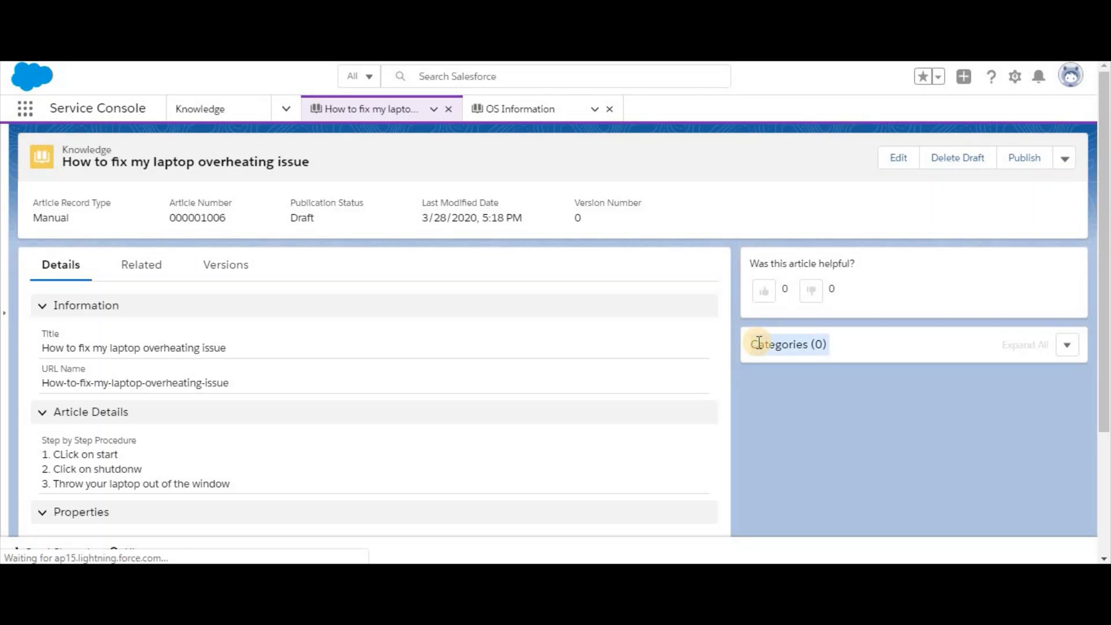
- Assign the Manuals category from the FAQs and Manuals group to the laptop overheating article and save
left_click(1067, 345)
left_click(1040, 377)
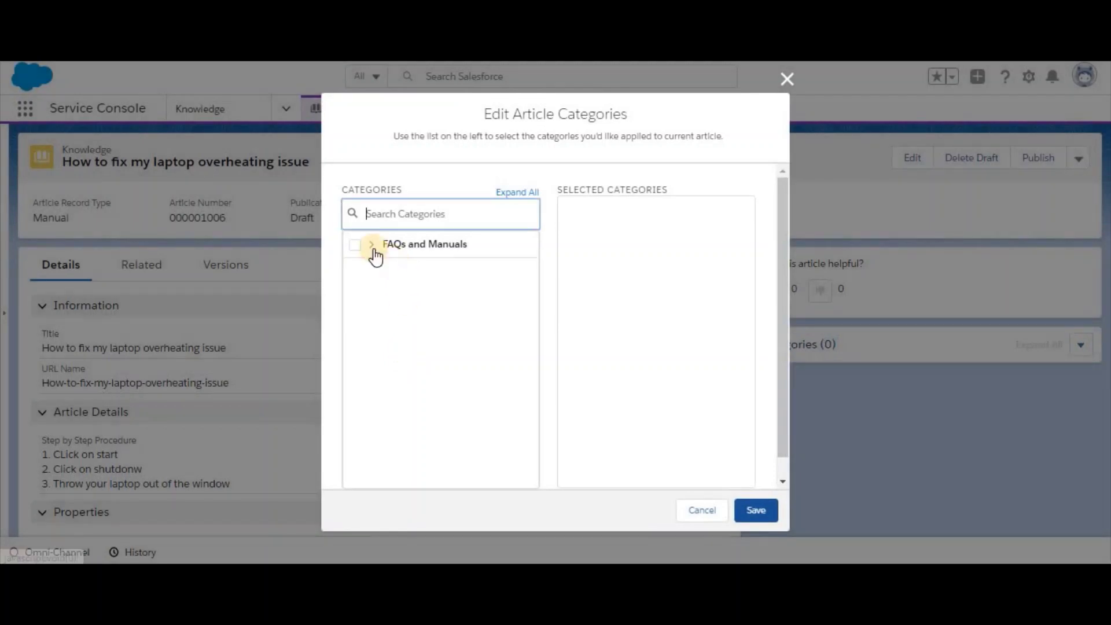
left_click(372, 244)
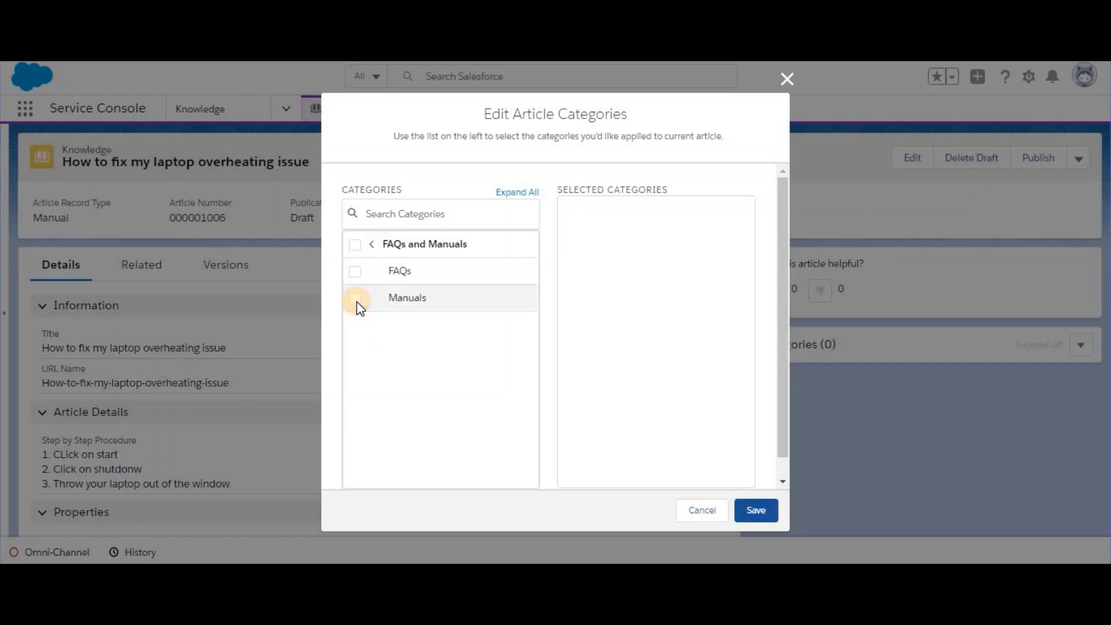
left_click(356, 298)
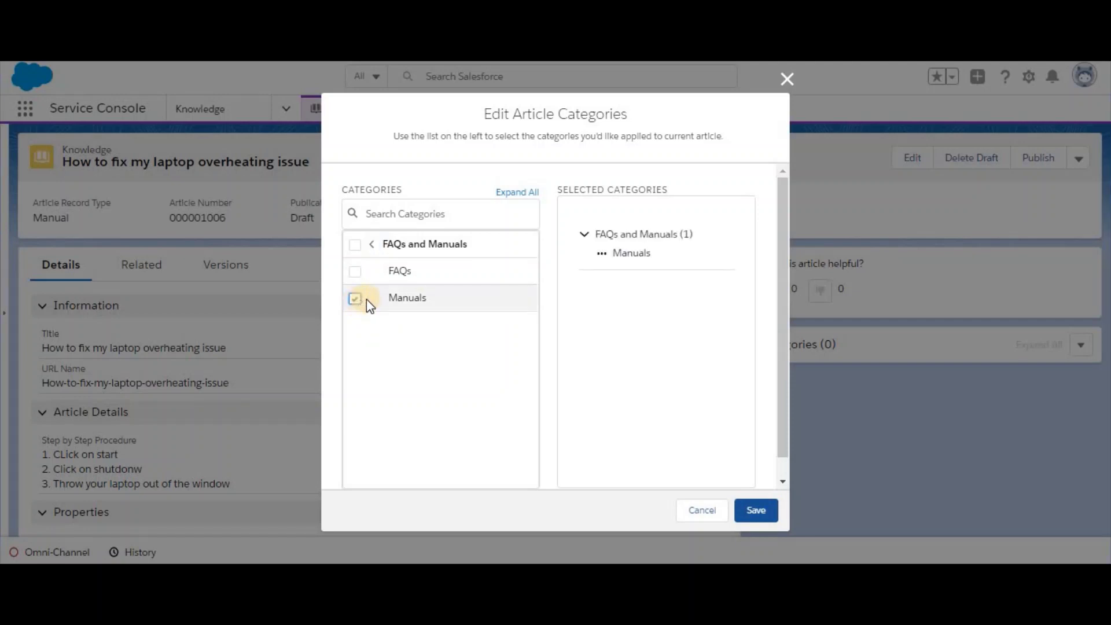
left_click(773, 512)
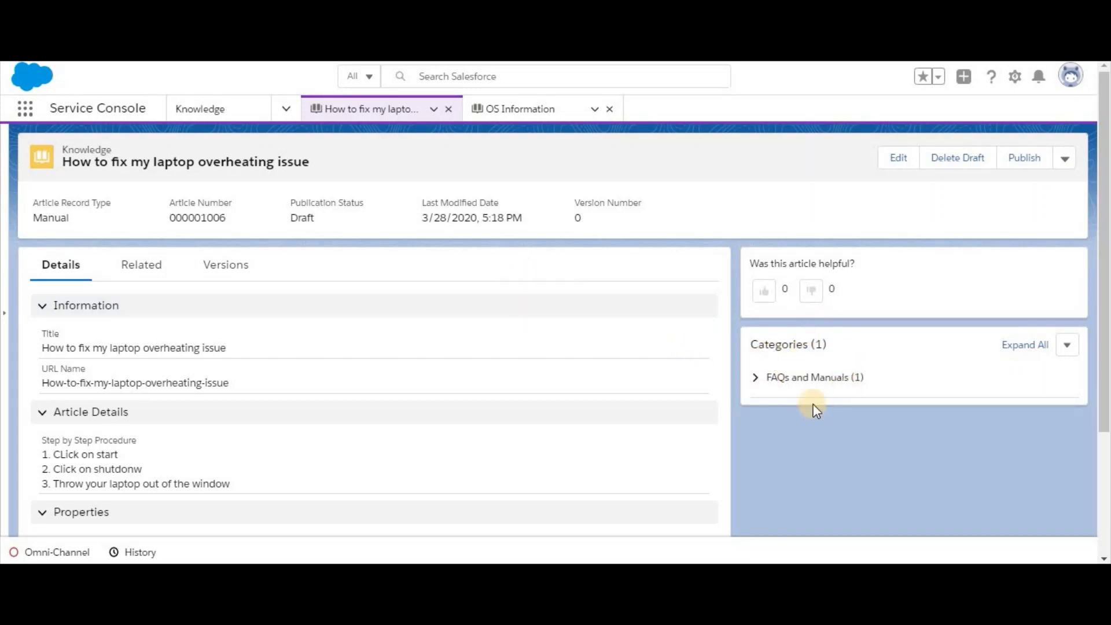
triple_click(785, 344)
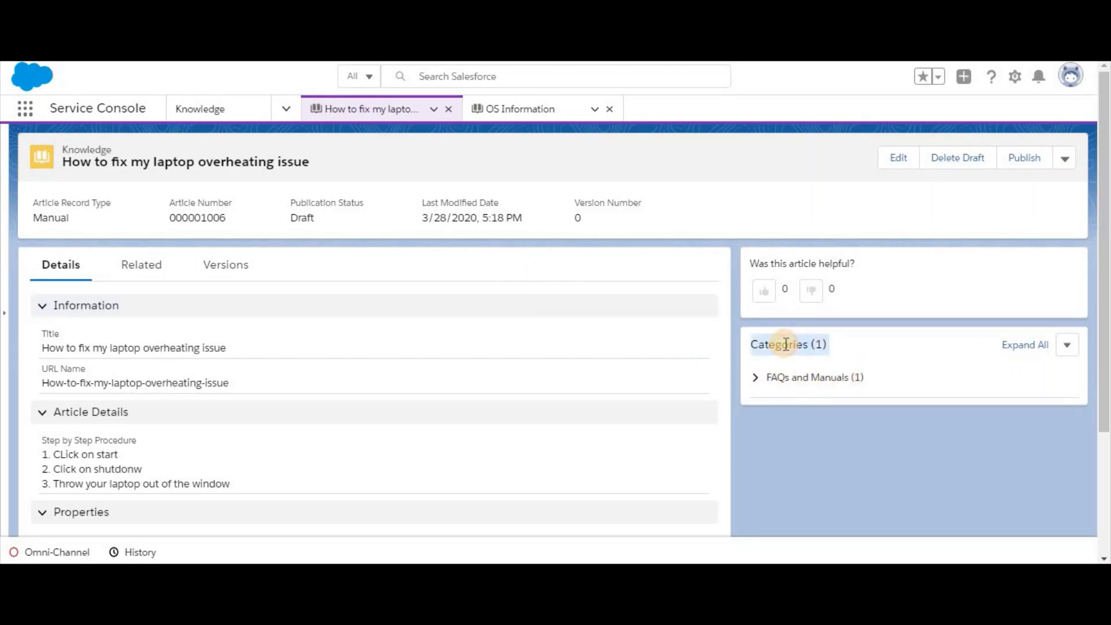
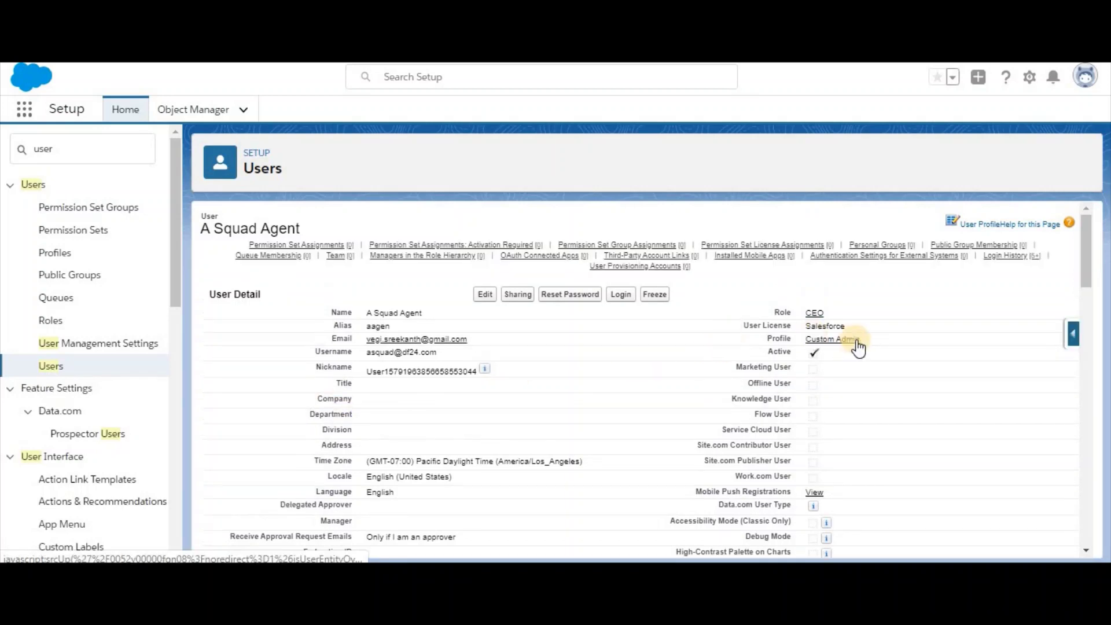
- Open the agent's Custom Admin profile for editing and disable its Manage Articles permission
left_click(852, 342)
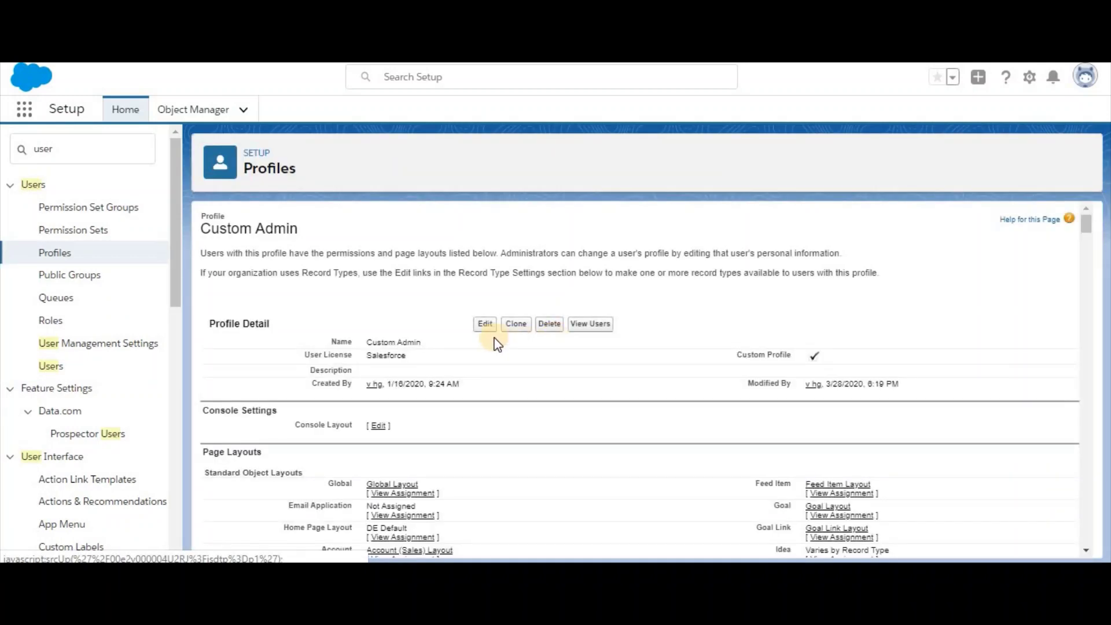
left_click(481, 324)
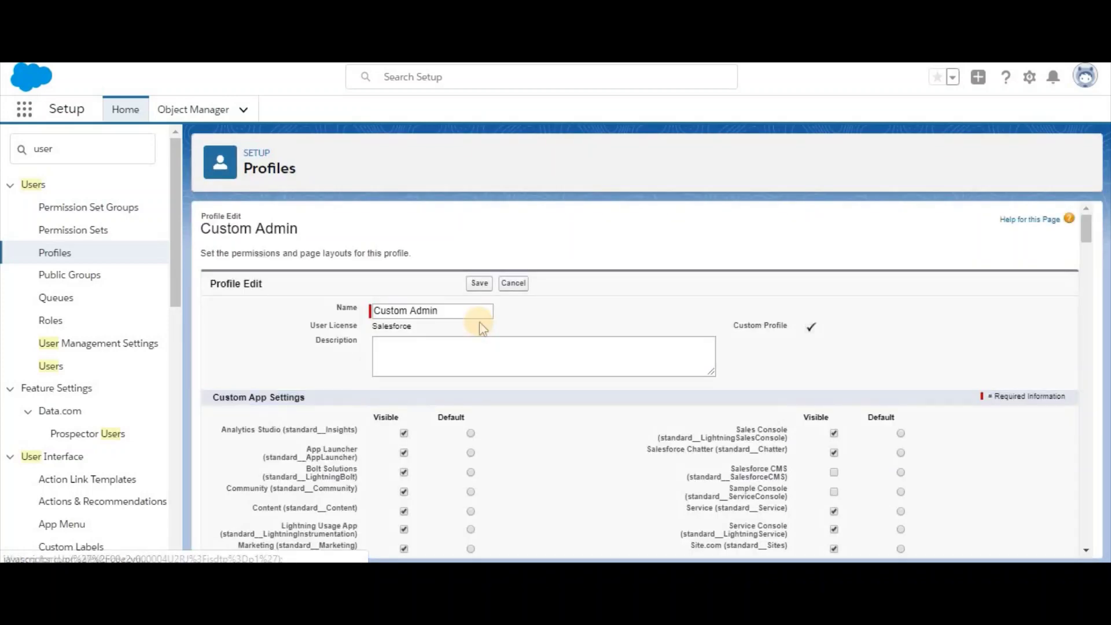
scroll(735, 294, "down", 20)
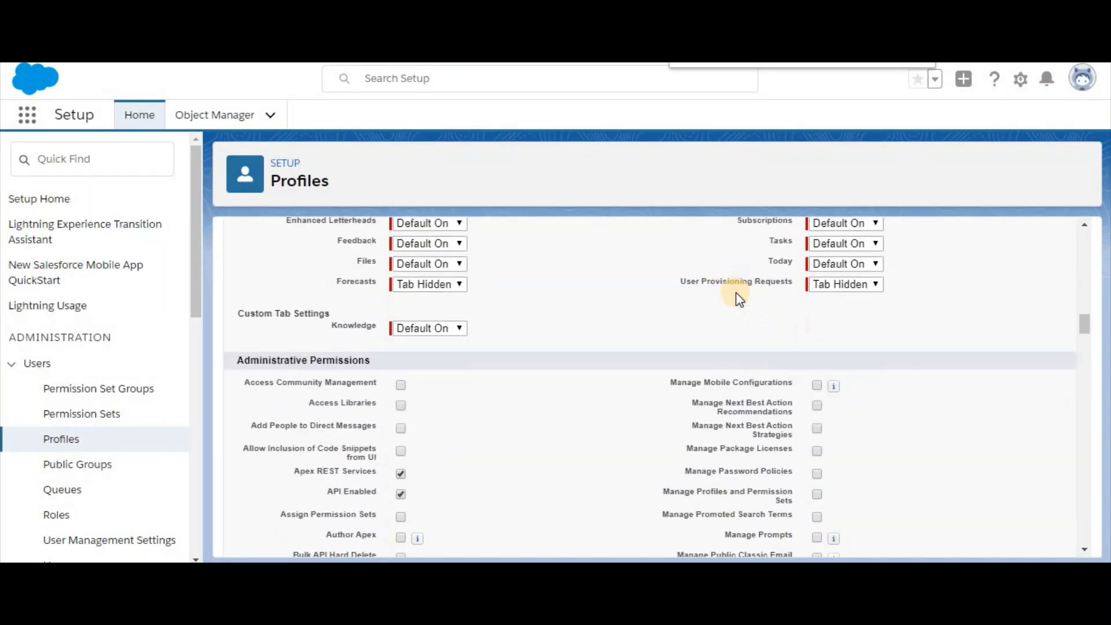
scroll(736, 293, "down", 8)
scroll(735, 294, "up", 2)
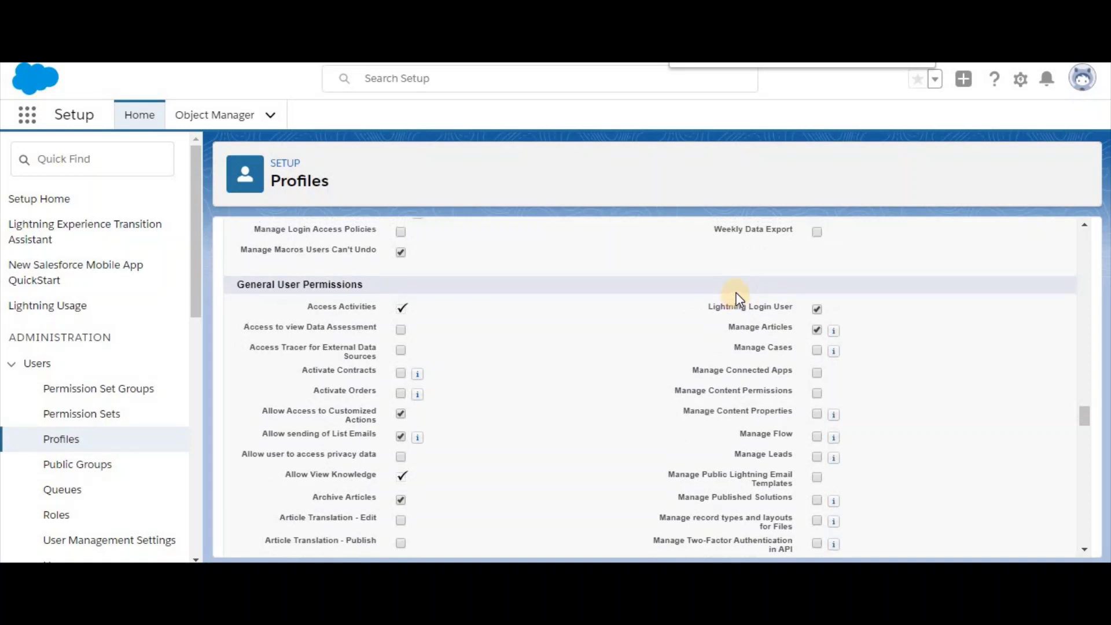
scroll(751, 293, "down", 1)
triple_click(771, 306)
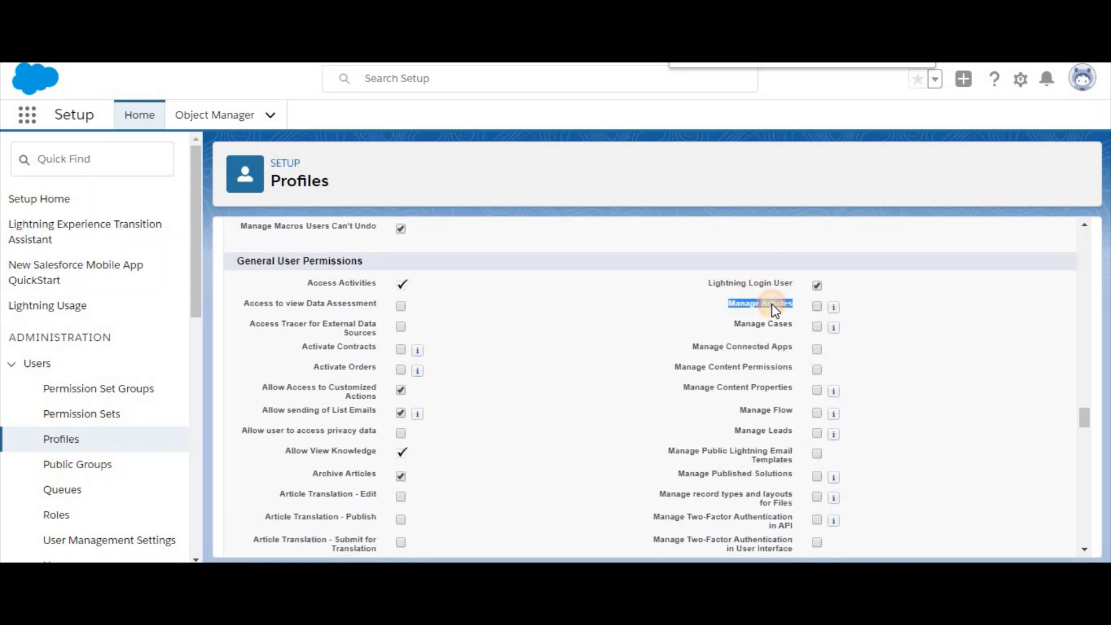
- Disable the Archive Articles and Publish Articles permissions in the Custom Admin profile
scroll(820, 310, "down", 1)
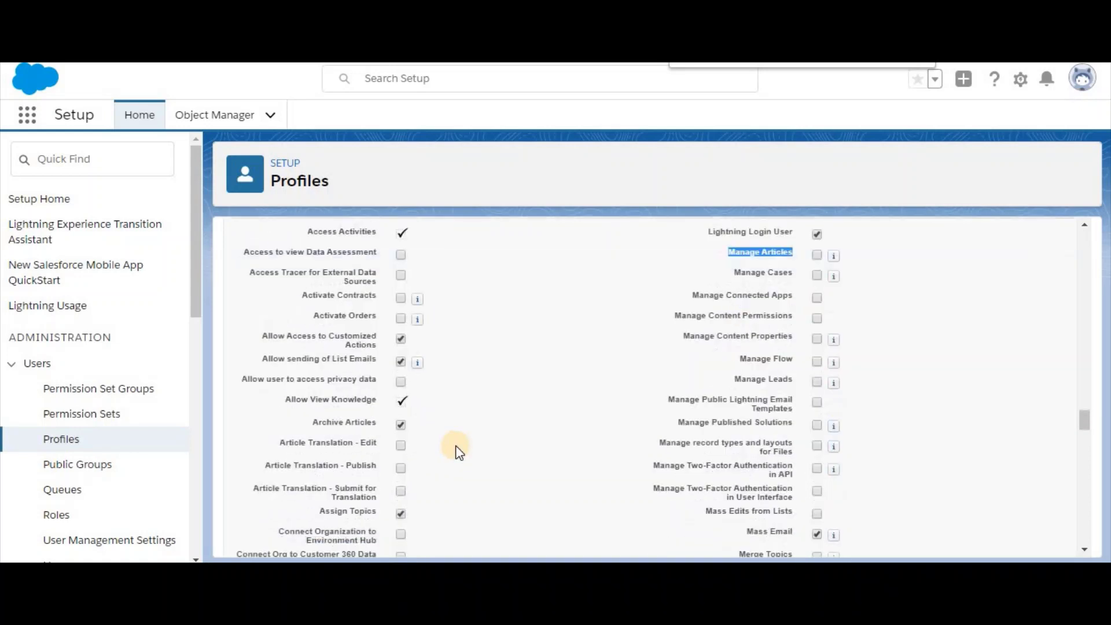
triple_click(392, 426)
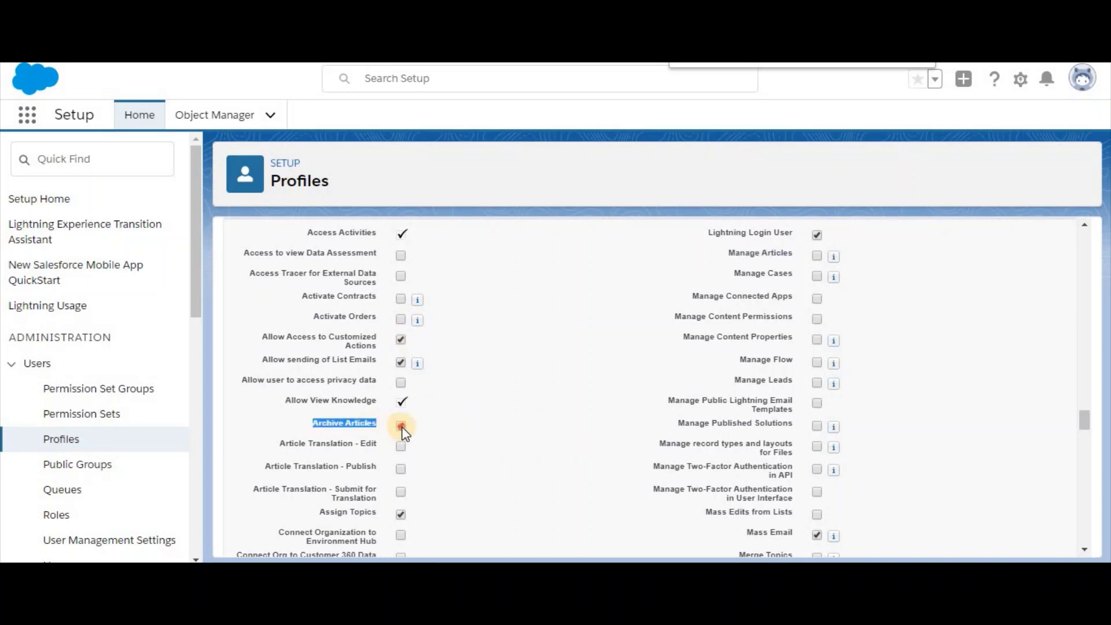
scroll(697, 471, "down", 6)
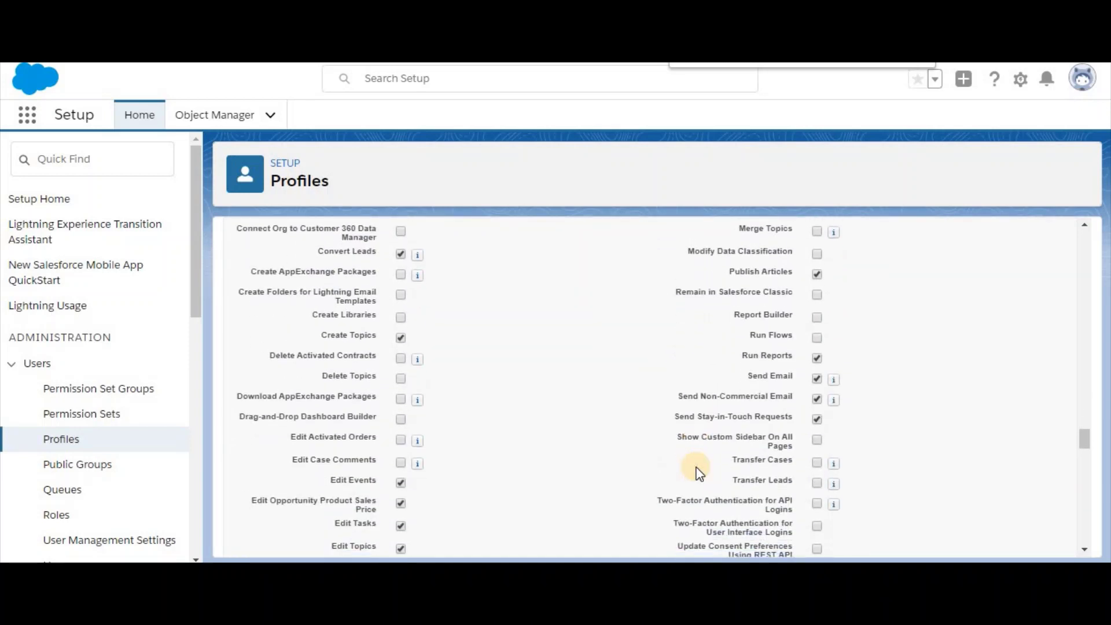
scroll(698, 471, "up", 2)
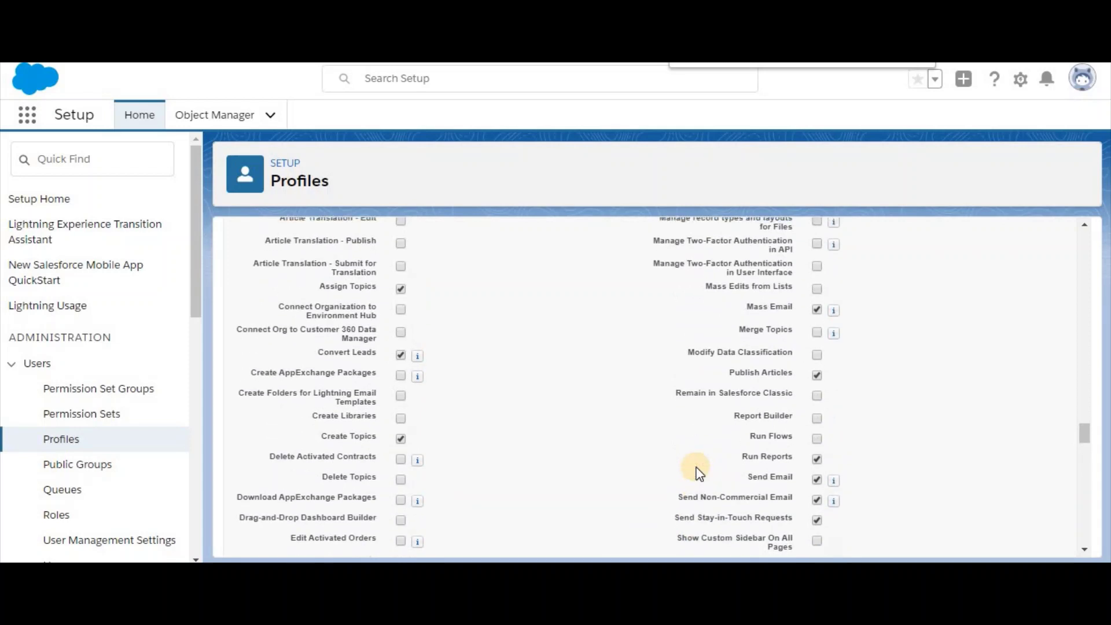
double_click(776, 375)
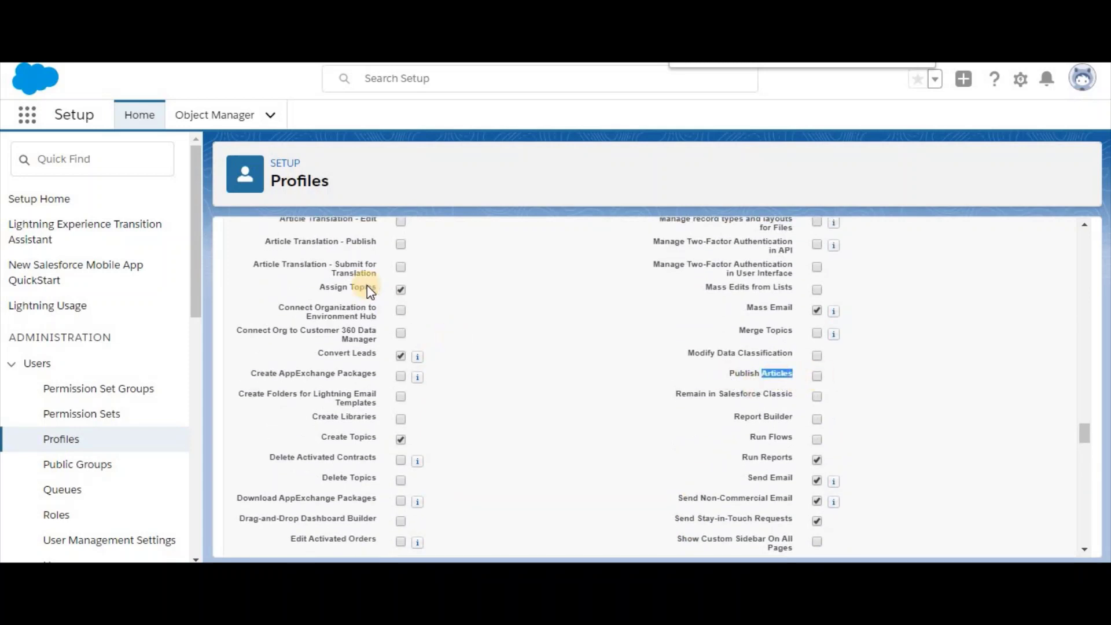
scroll(460, 296, "up", 3)
scroll(652, 288, "up", 2)
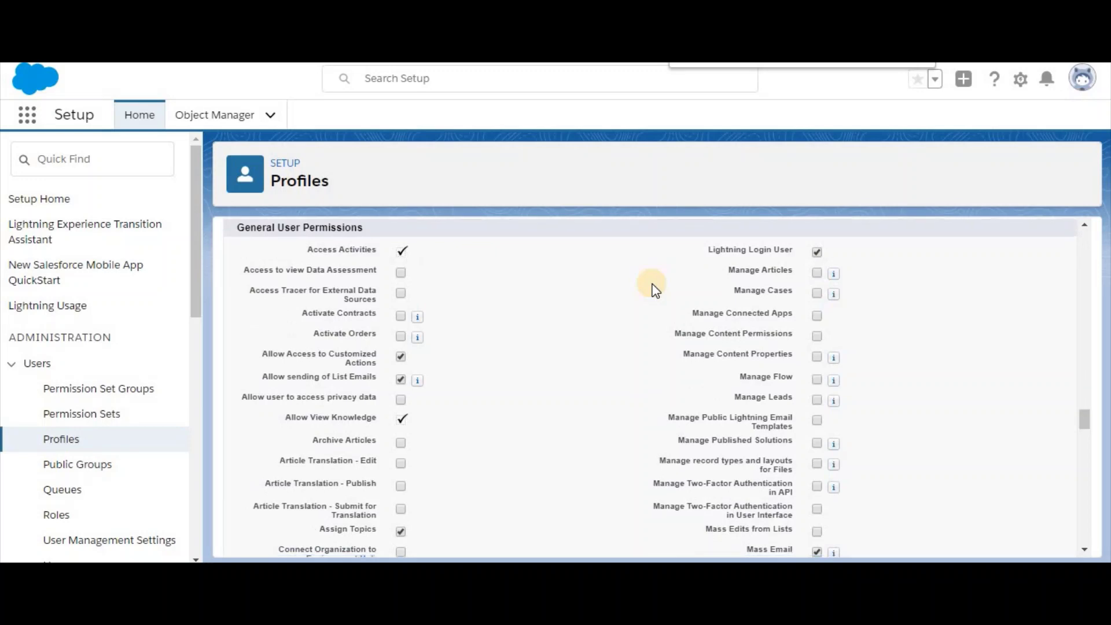
- Check the Knowledge Base Permissions of the Custom Admin profile and save the profile
scroll(652, 287, "down", 15)
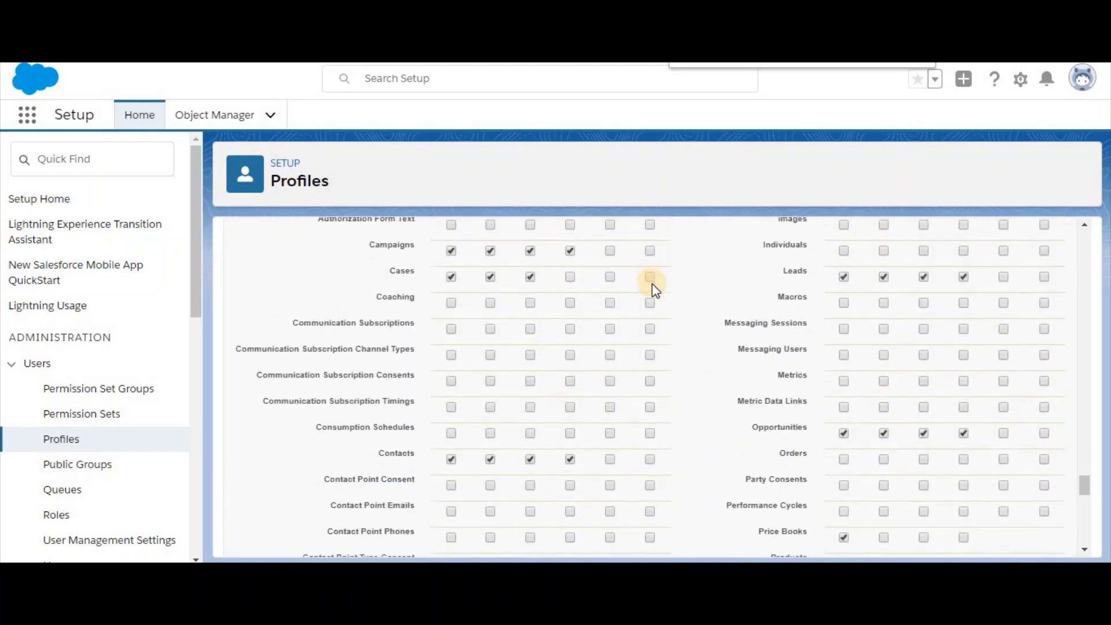
scroll(652, 287, "down", 10)
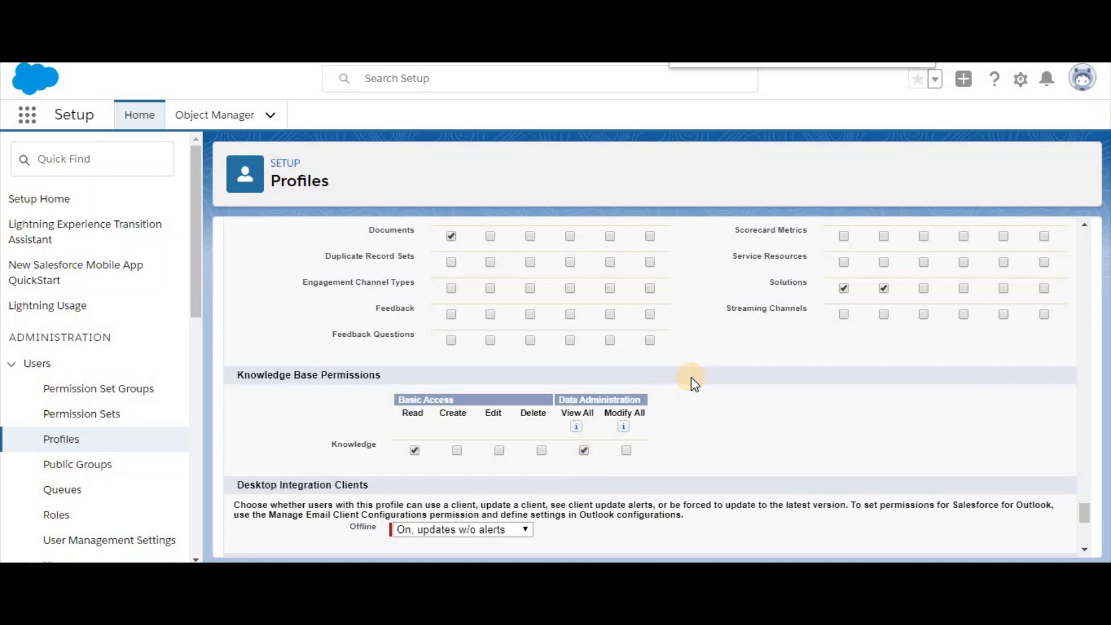
scroll(690, 376, "up", 10)
scroll(691, 377, "up", 10)
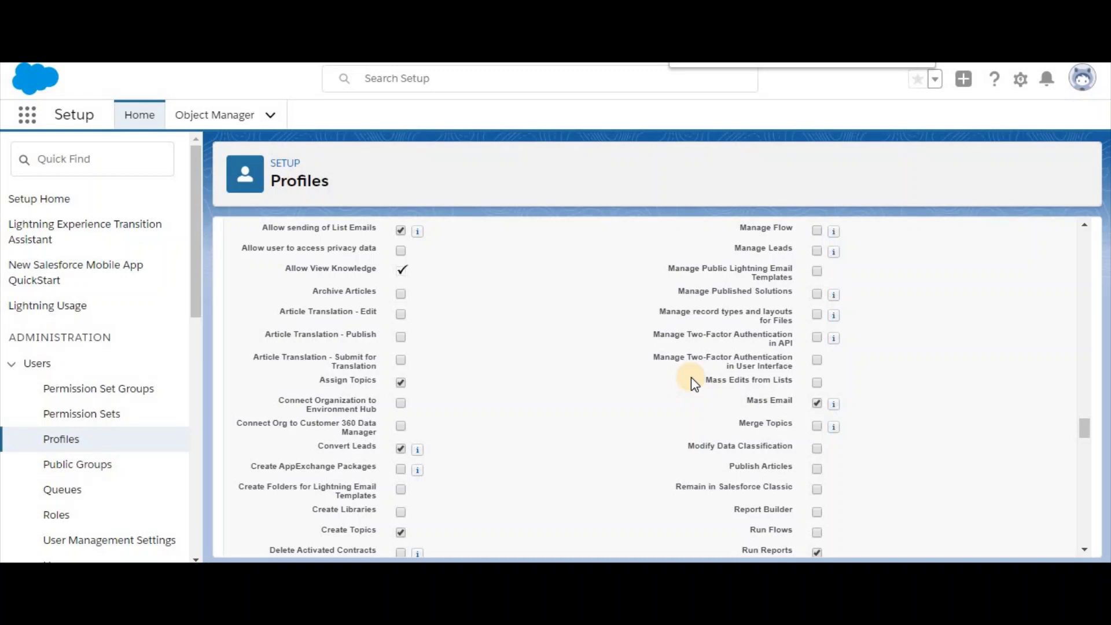
scroll(690, 377, "up", 15)
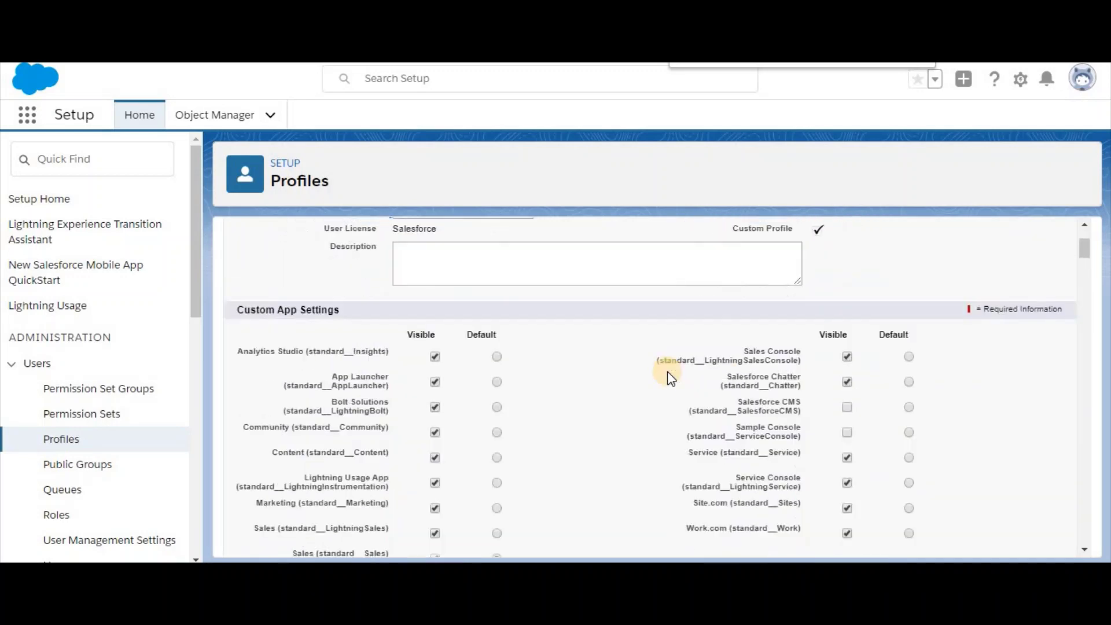
left_click(498, 315)
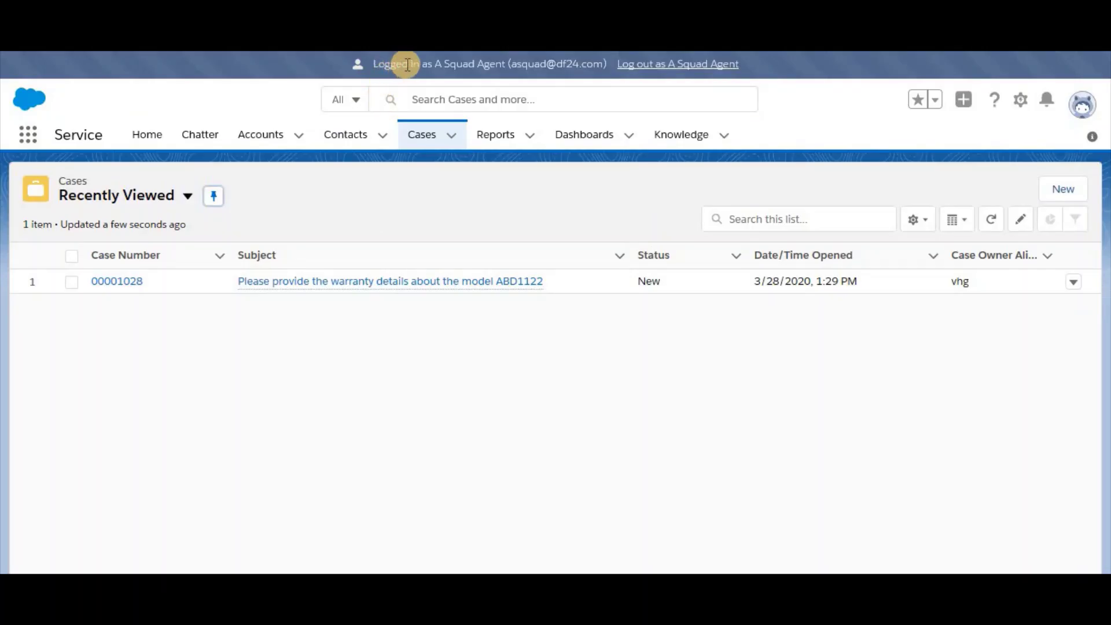
- In the agent's session, open the case about the warranty details of model ABD1122 to view its suggested articles
triple_click(407, 69)
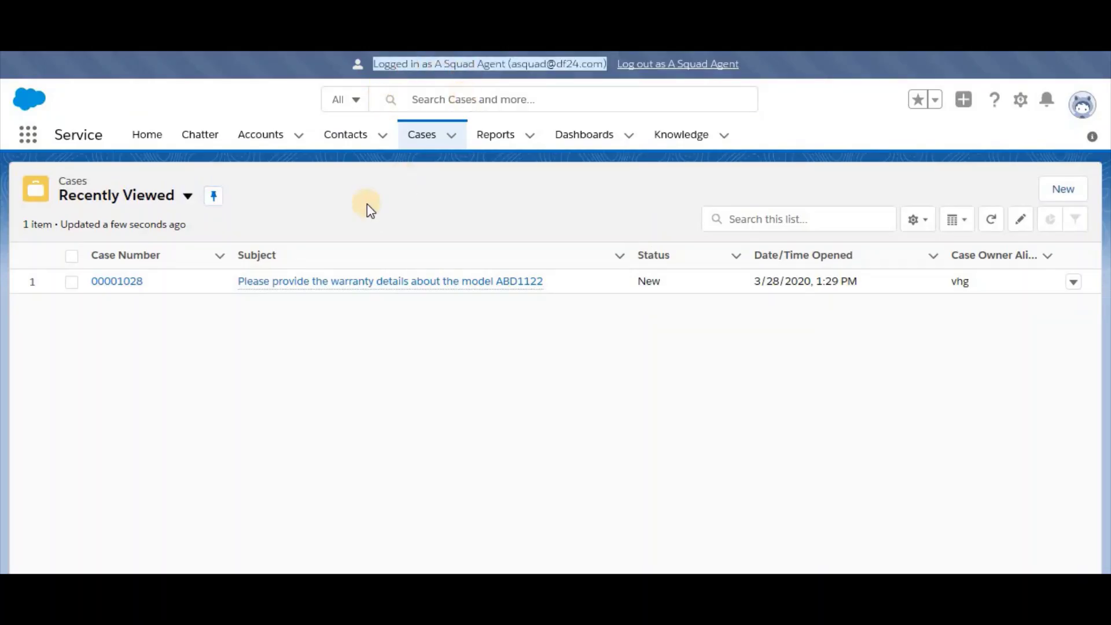
left_click(135, 283)
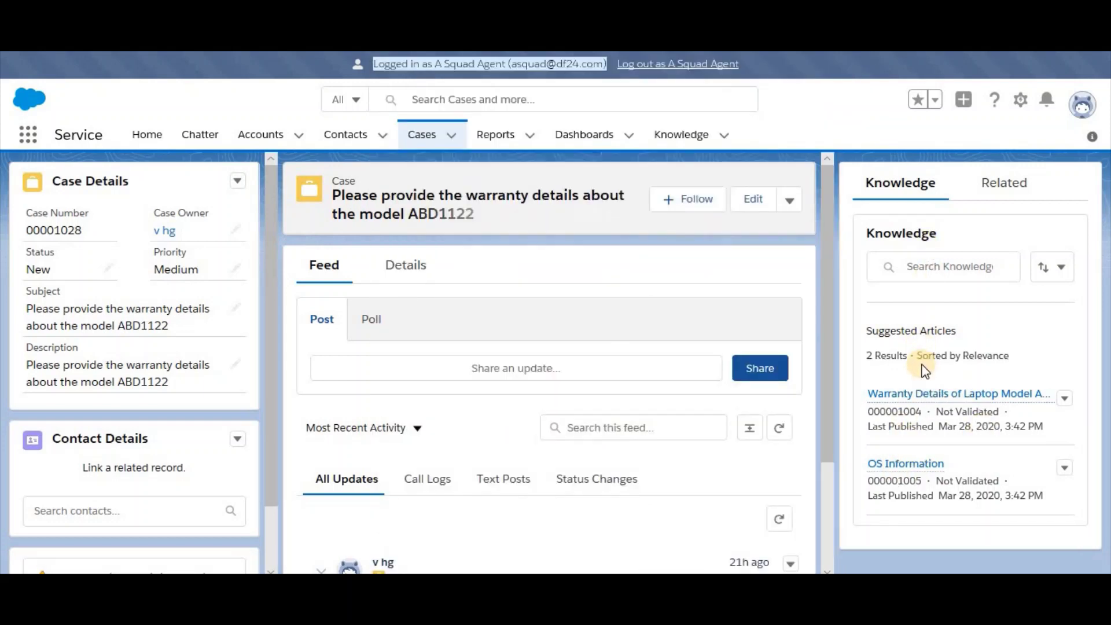
- Show the Draft Articles list in Knowledge and open the article "How to fix my laptop overheating issue"
left_click(681, 135)
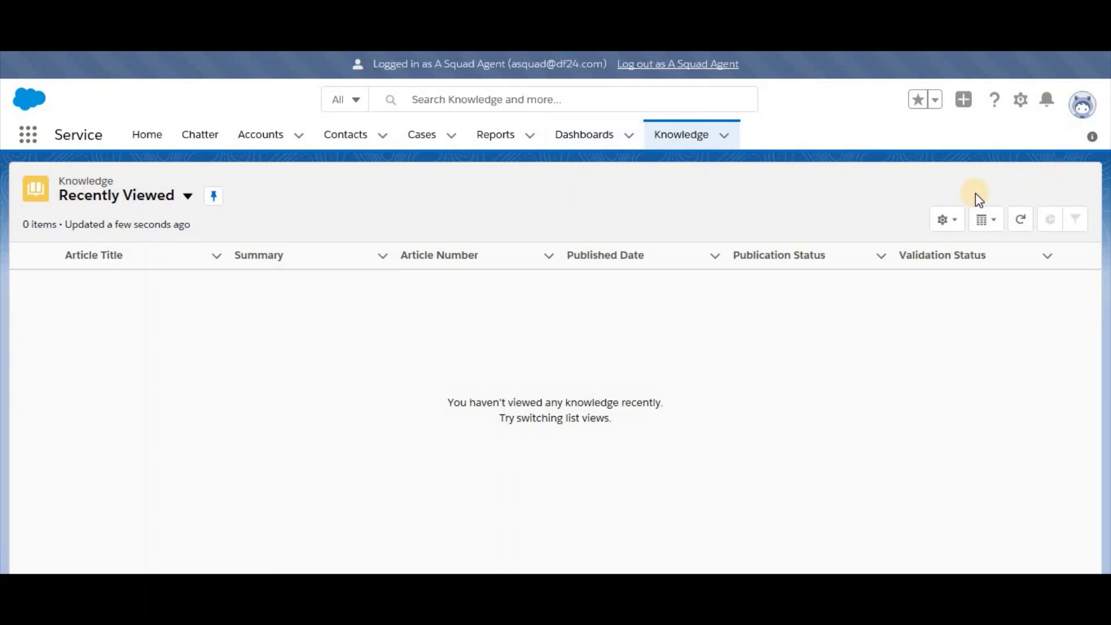
left_click(184, 197)
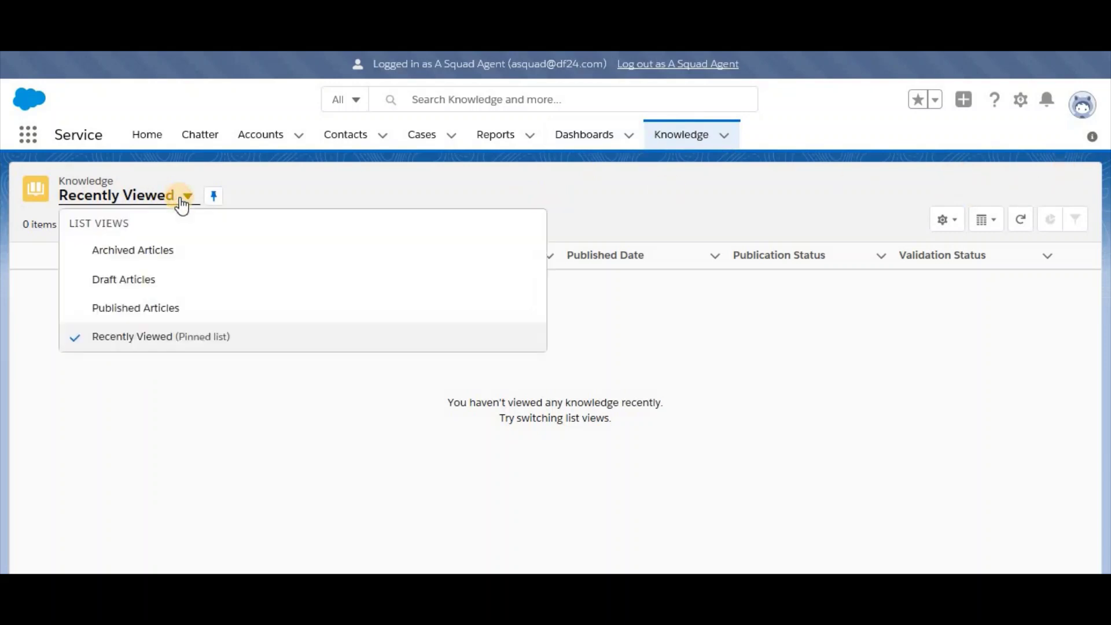
left_click(139, 280)
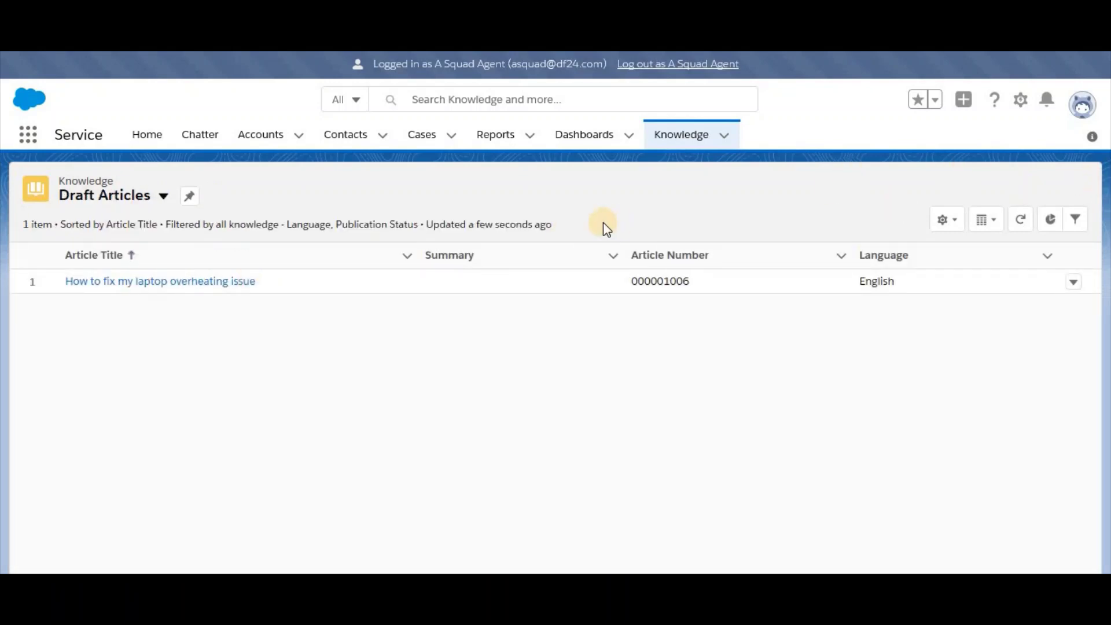
left_click(197, 281)
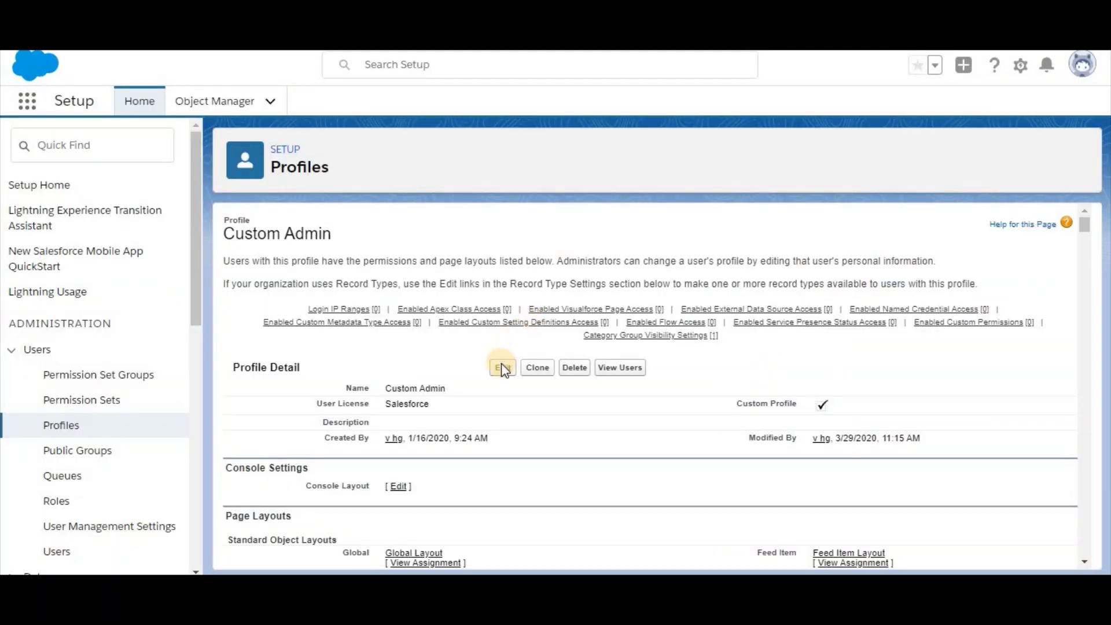
- Enable the Manage Articles, Archive Articles and Publish Articles permissions in the Custom Admin profile
left_click(502, 368)
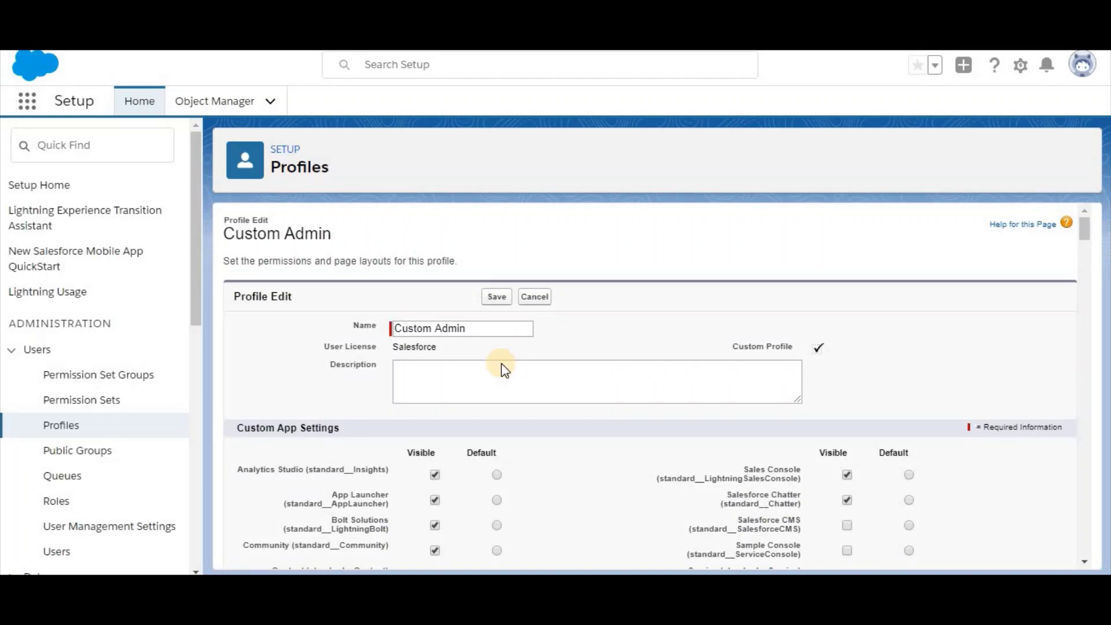
scroll(501, 362, "down", 20)
scroll(501, 363, "down", 12)
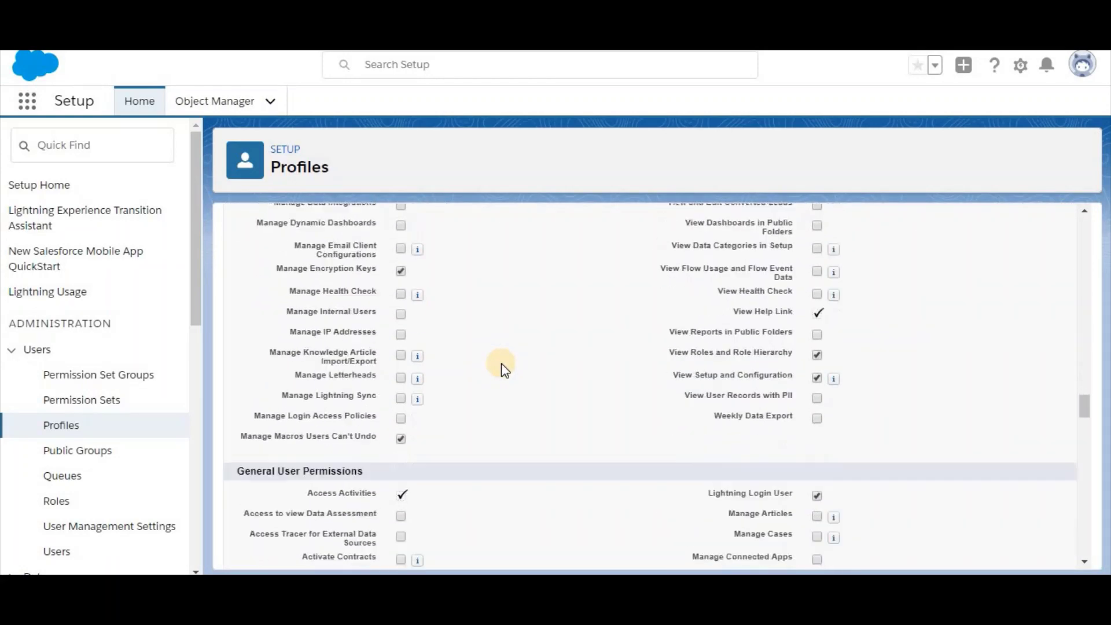
scroll(848, 315, "up", 2)
left_click(817, 311)
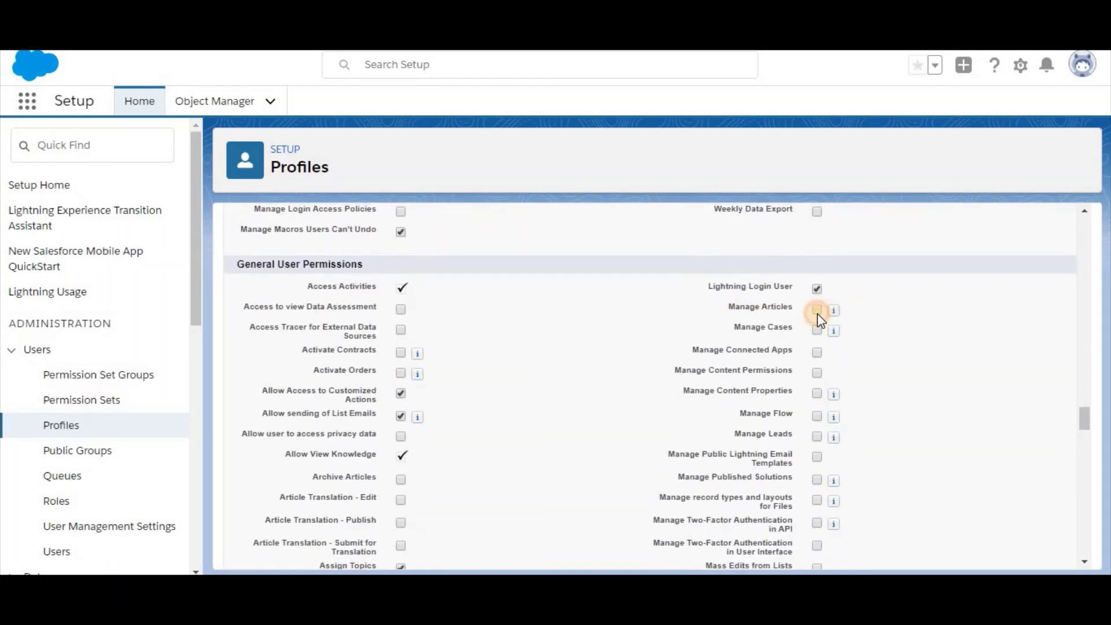
left_click(401, 479)
scroll(645, 468, "down", 8)
scroll(644, 469, "down", 3)
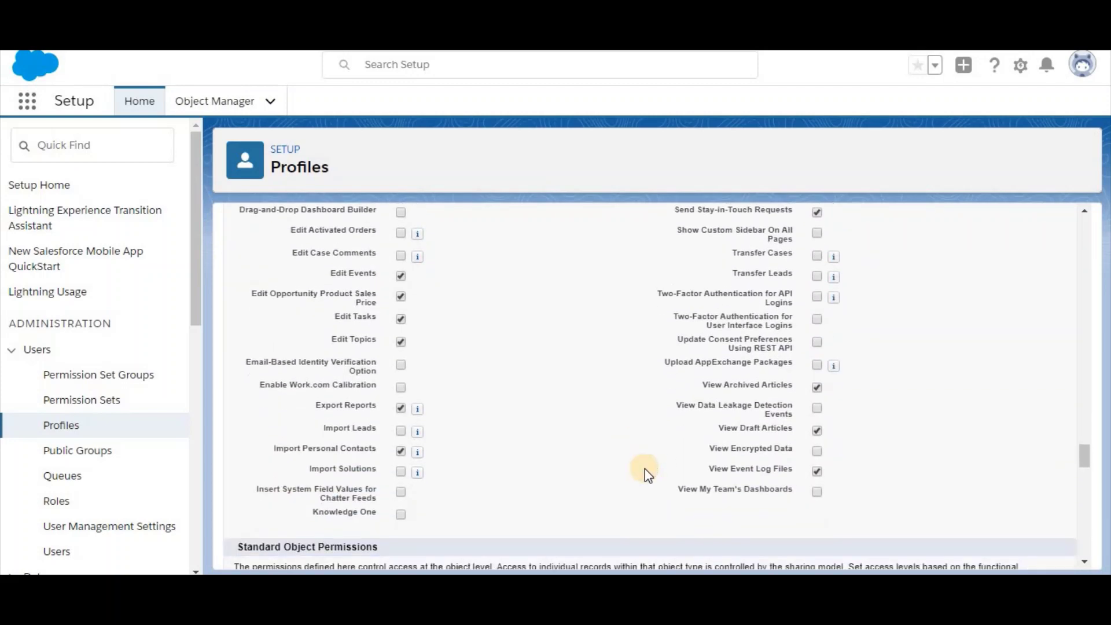
scroll(644, 468, "up", 4)
scroll(644, 469, "up", 1)
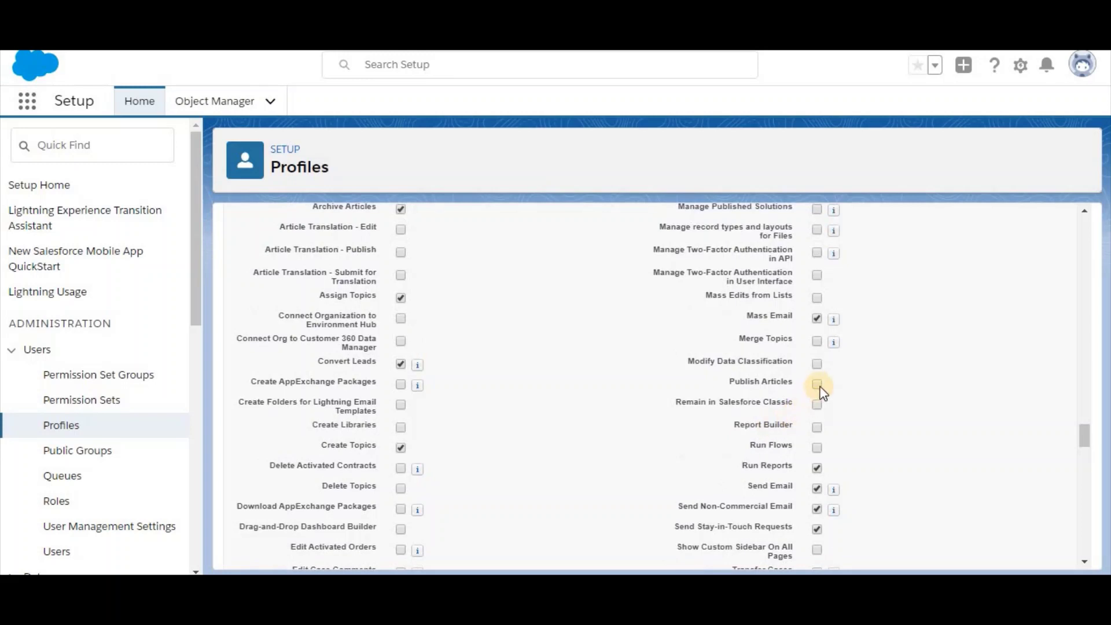
left_click(817, 383)
- Grant the Custom Admin profile Create, Edit, Delete and Modify All access to Knowledge and save the profile
scroll(620, 463, "down", 8)
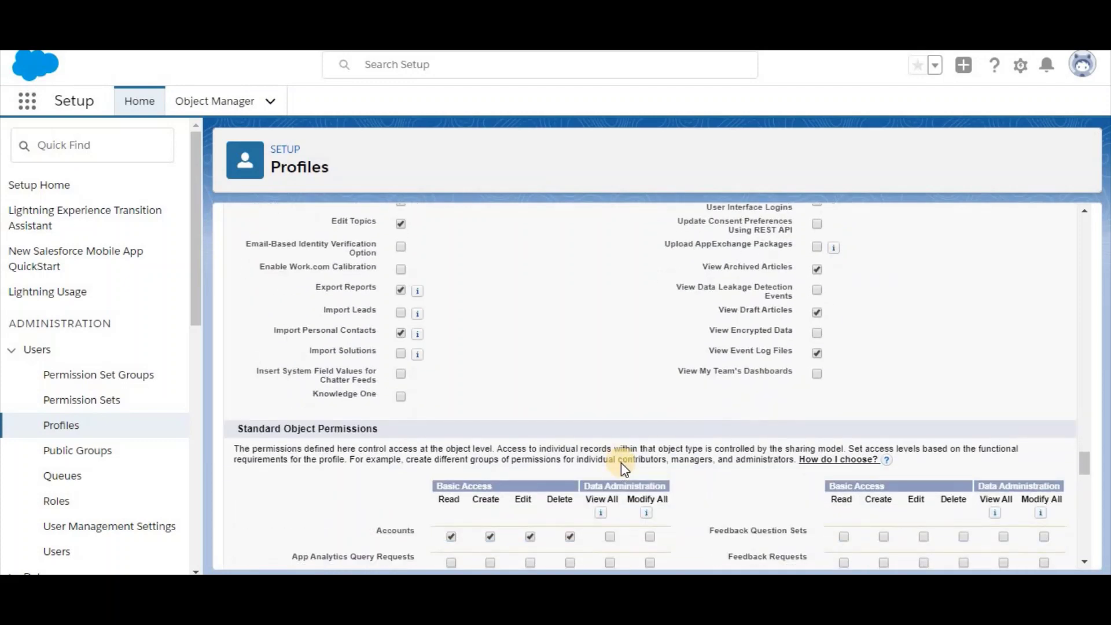
scroll(620, 463, "down", 2)
scroll(620, 463, "down", 10)
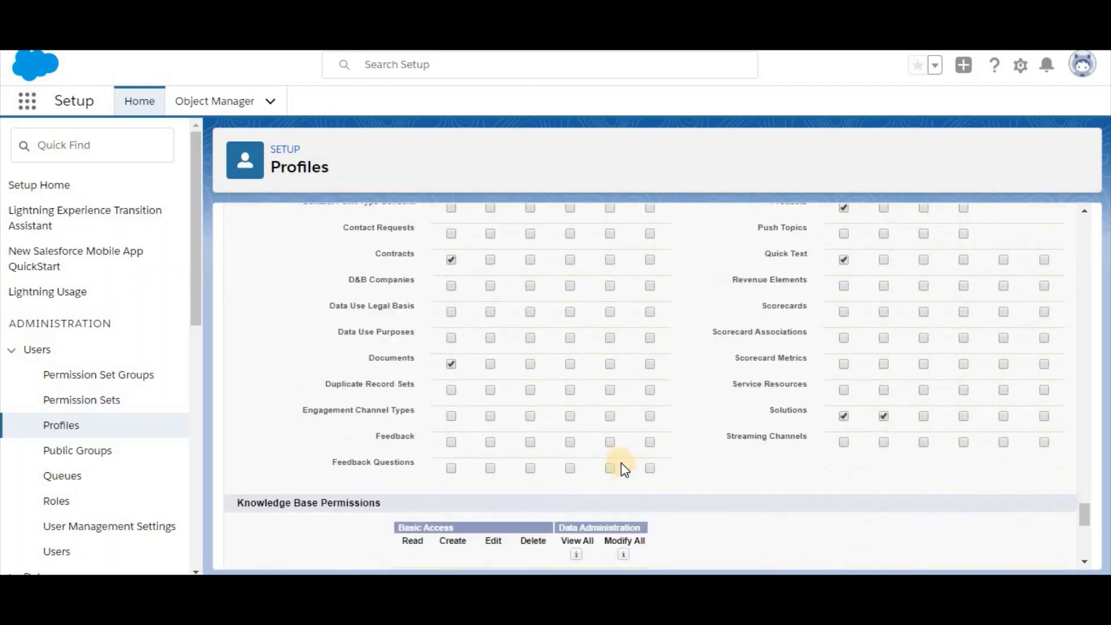
left_click(457, 418)
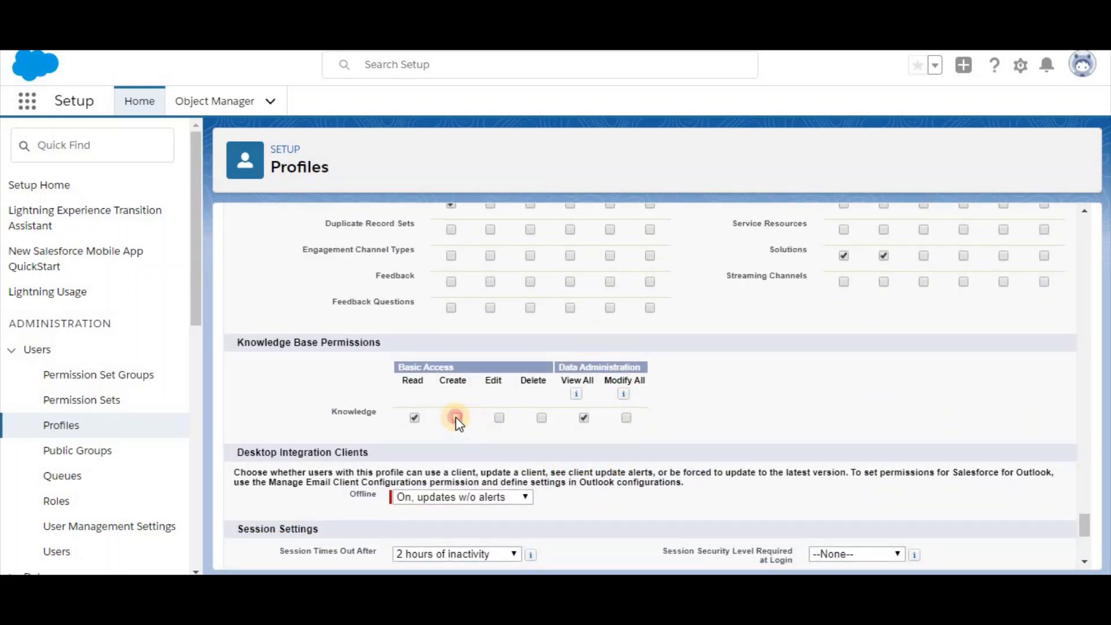
left_click(499, 418)
left_click(541, 418)
left_click(626, 417)
scroll(790, 412, "down", 5)
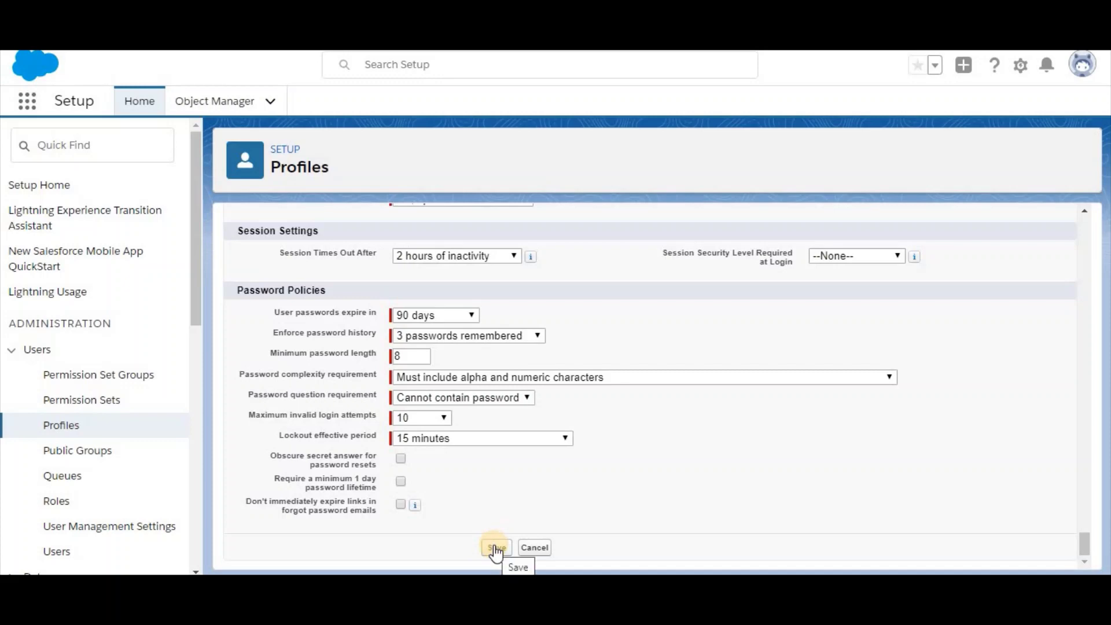
left_click(495, 548)
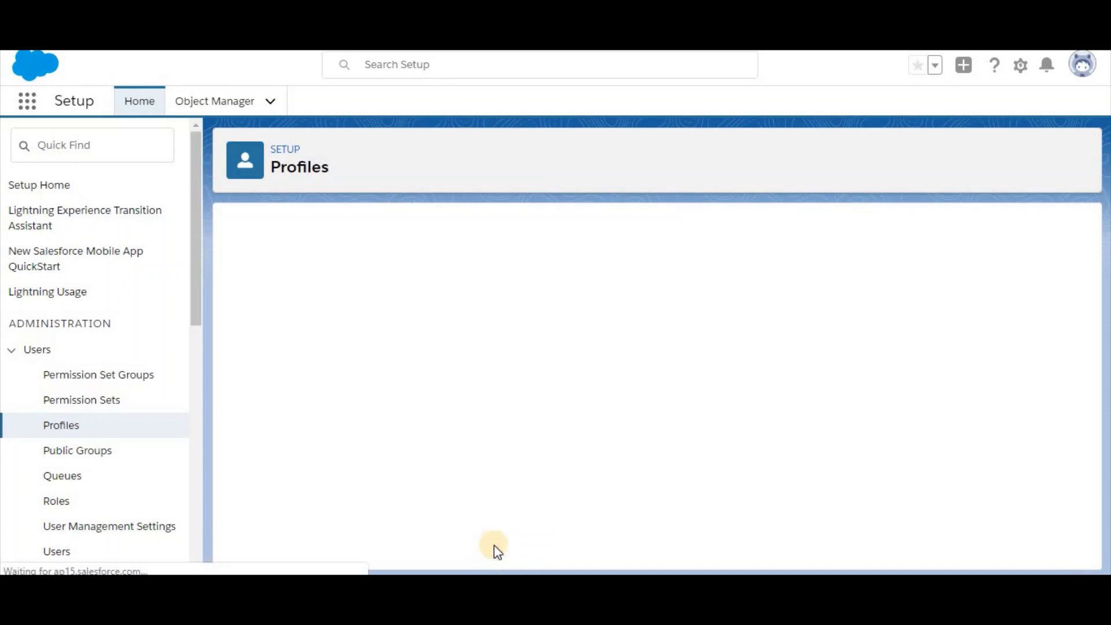
- Open the agent's user record from the Custom Admin profile's users, enable Knowledge User and save the record
key("ctrl+f")
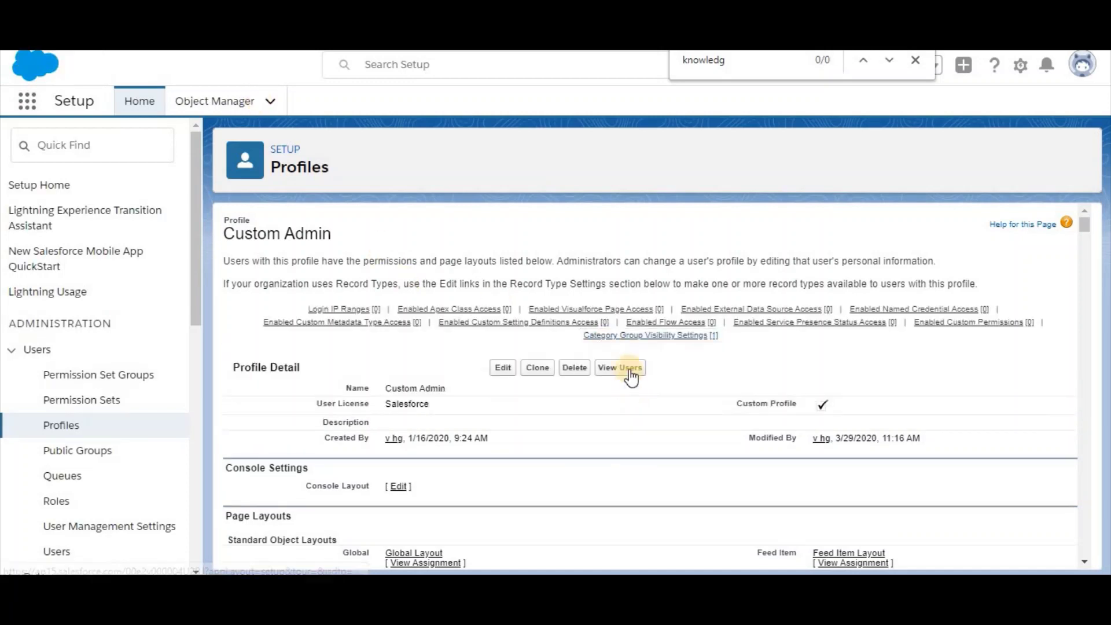
left_click(629, 373)
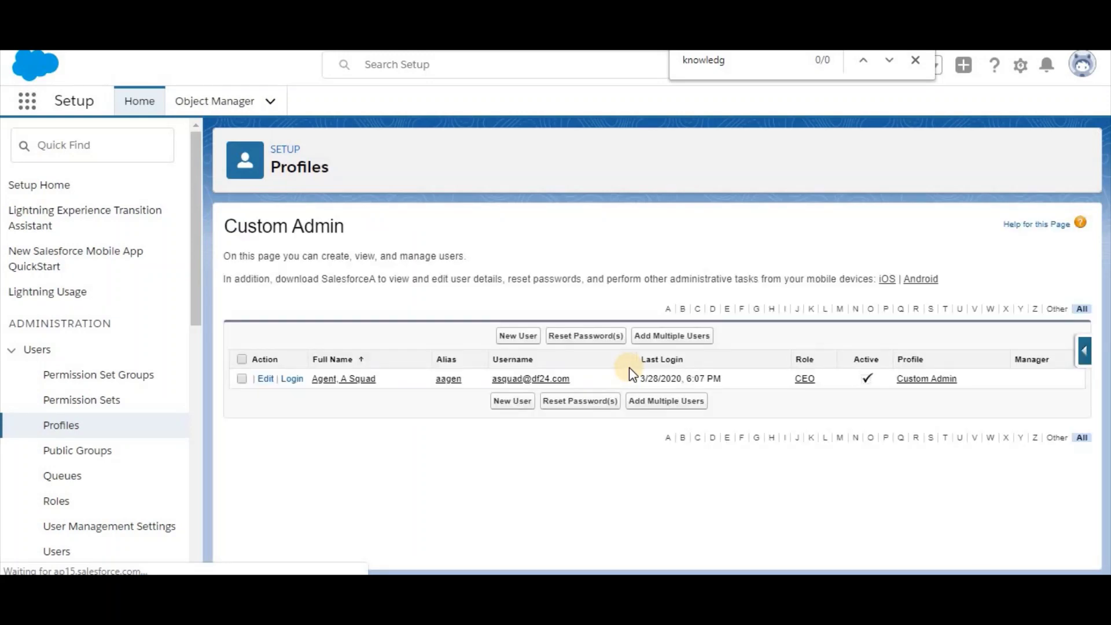
left_click(343, 386)
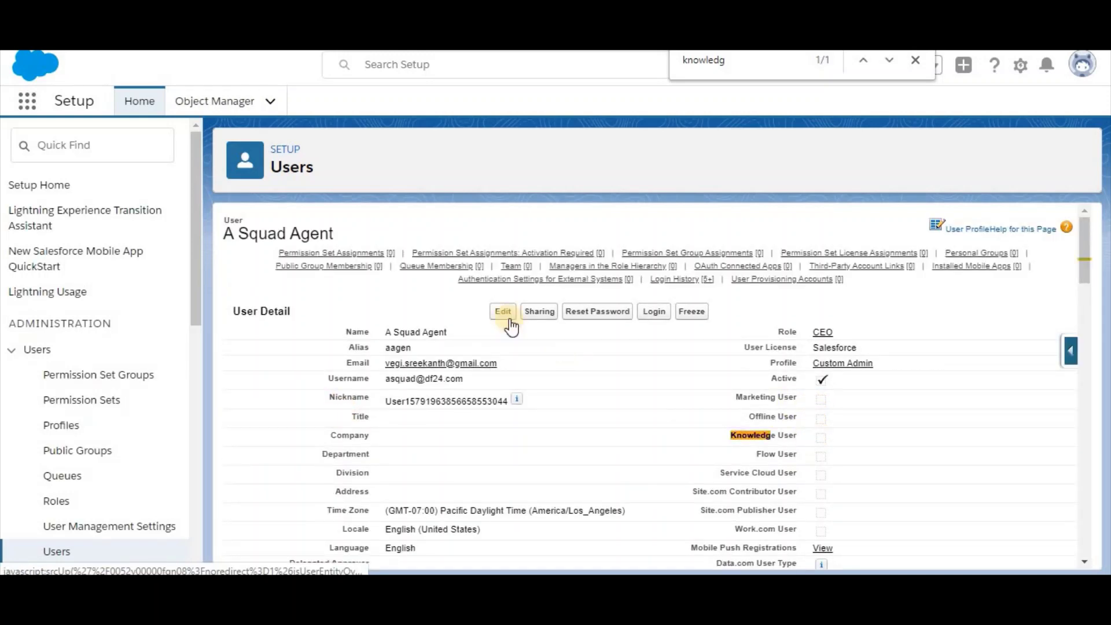
left_click(502, 312)
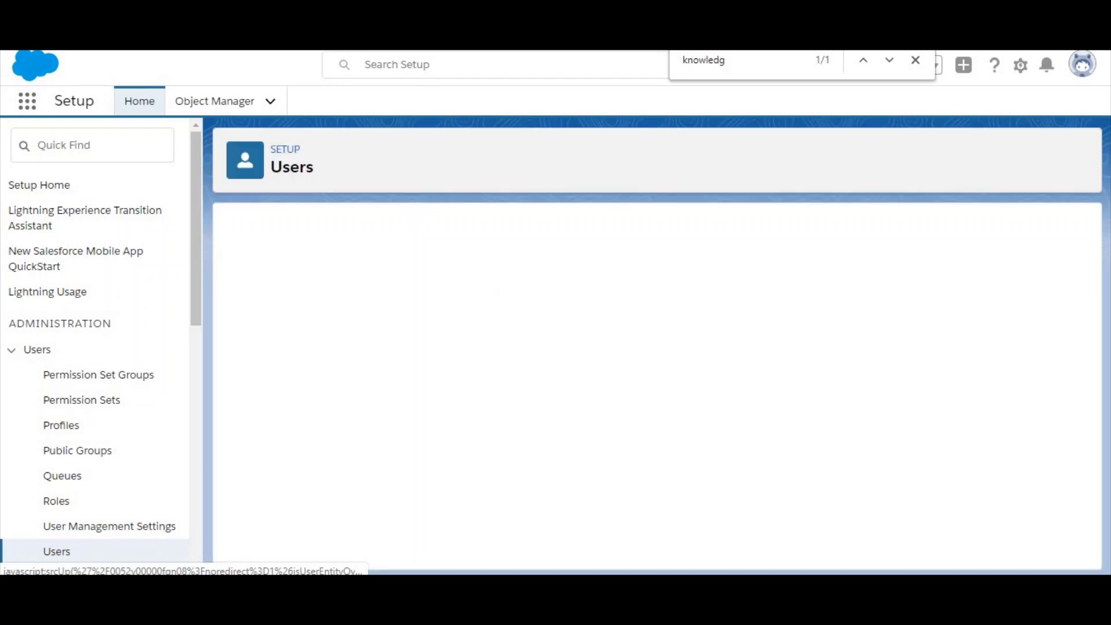
left_click(913, 61)
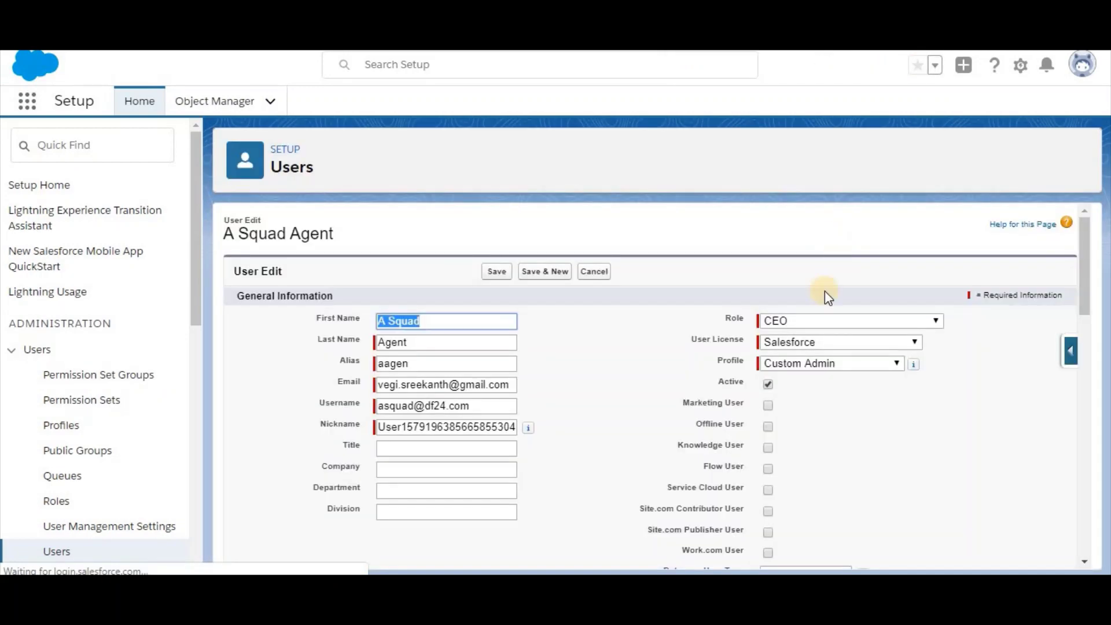
left_click(768, 448)
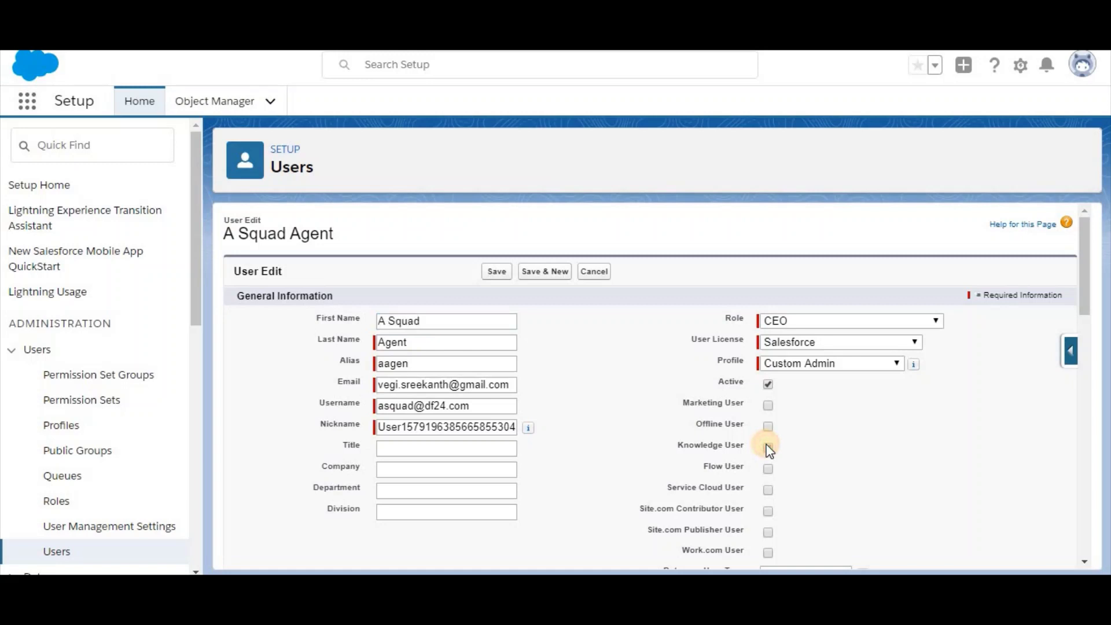
left_click(496, 276)
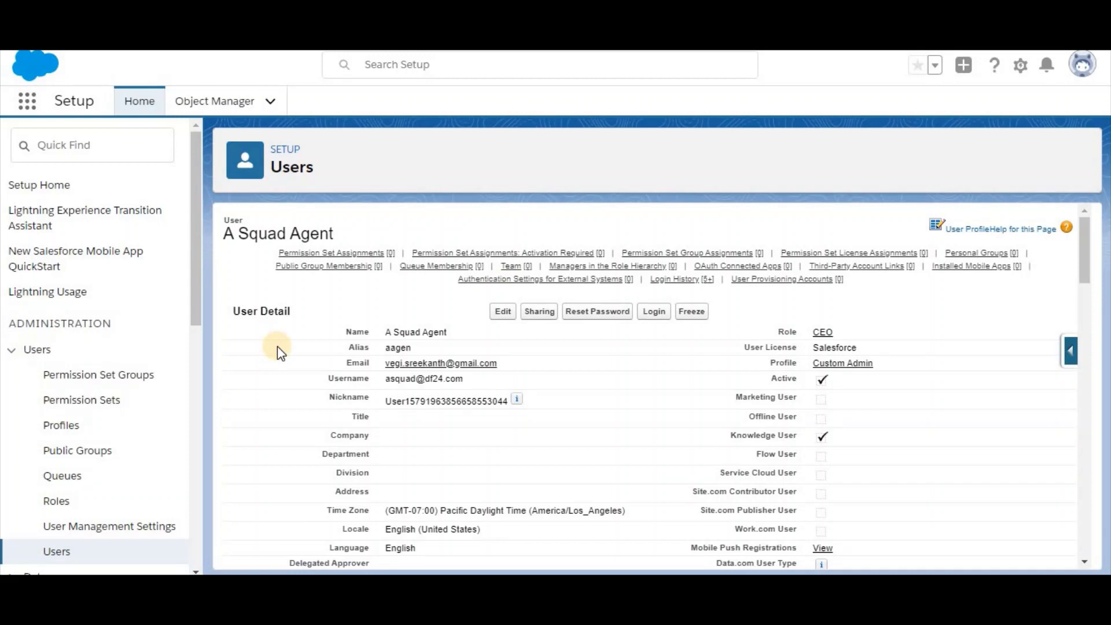
double_click(771, 435)
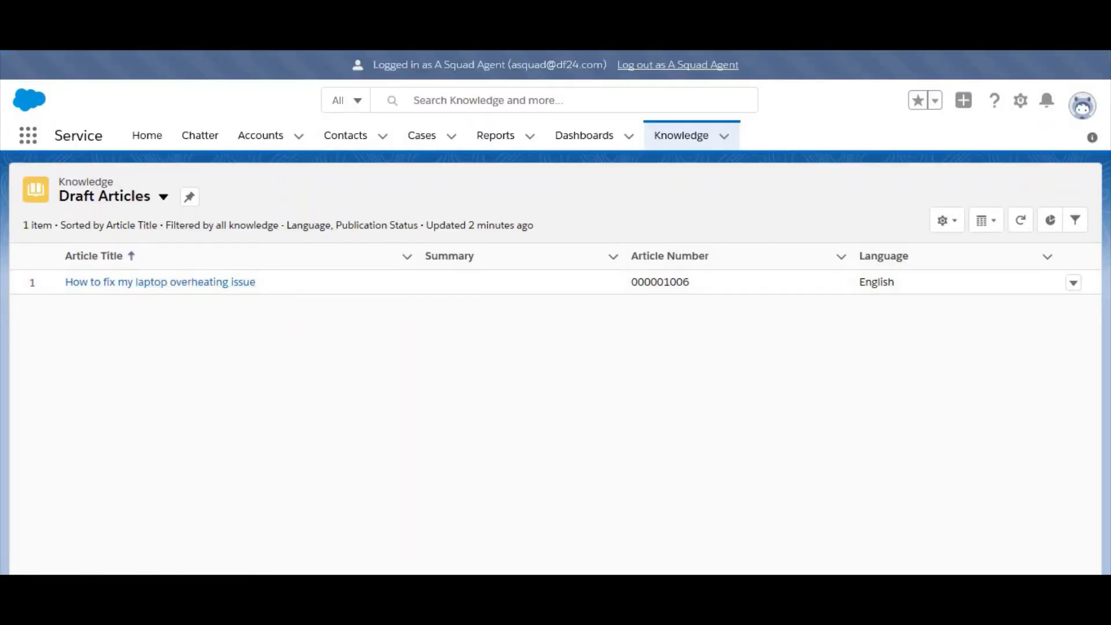
- In the agent's session, reload the Draft Articles list, bring up the new Manual article form and close it without saving
key("ctrl+l")
key("Return")
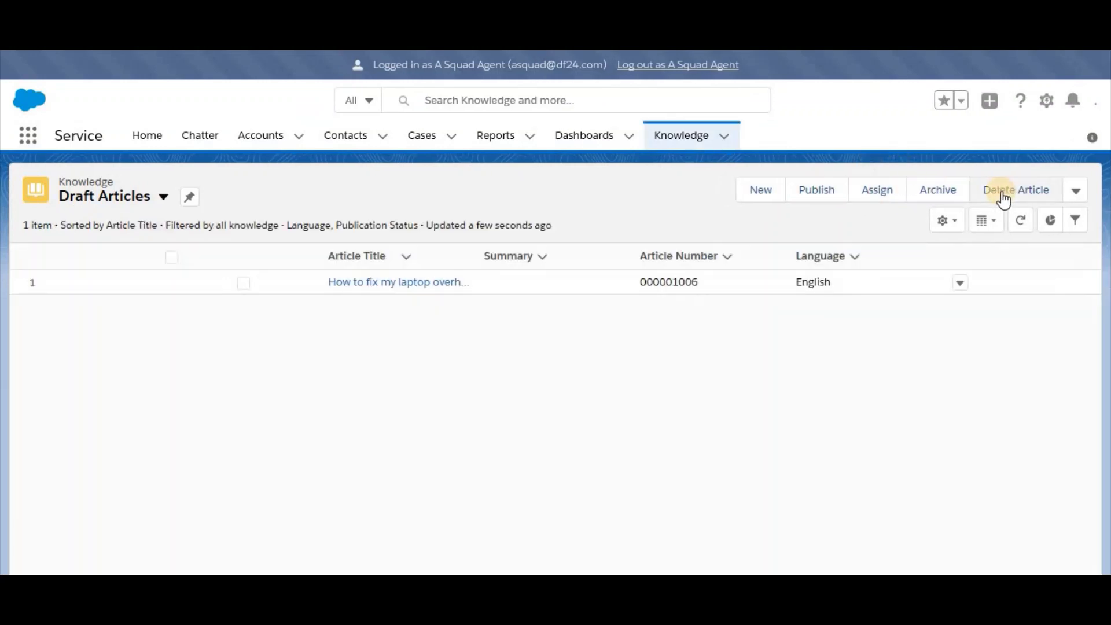
left_click(761, 193)
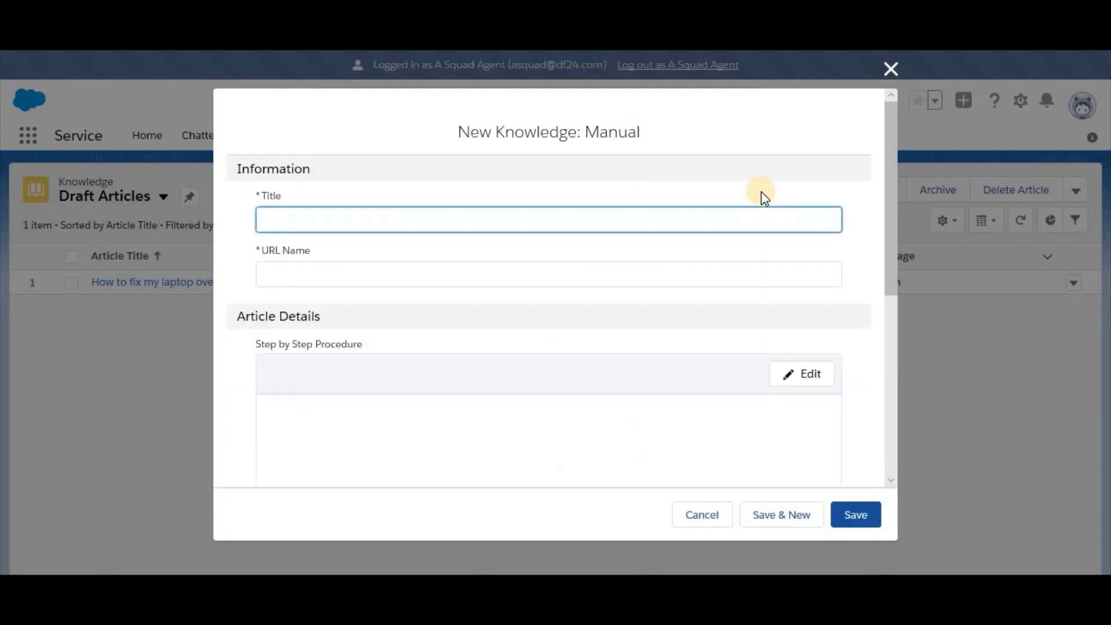
left_click(889, 68)
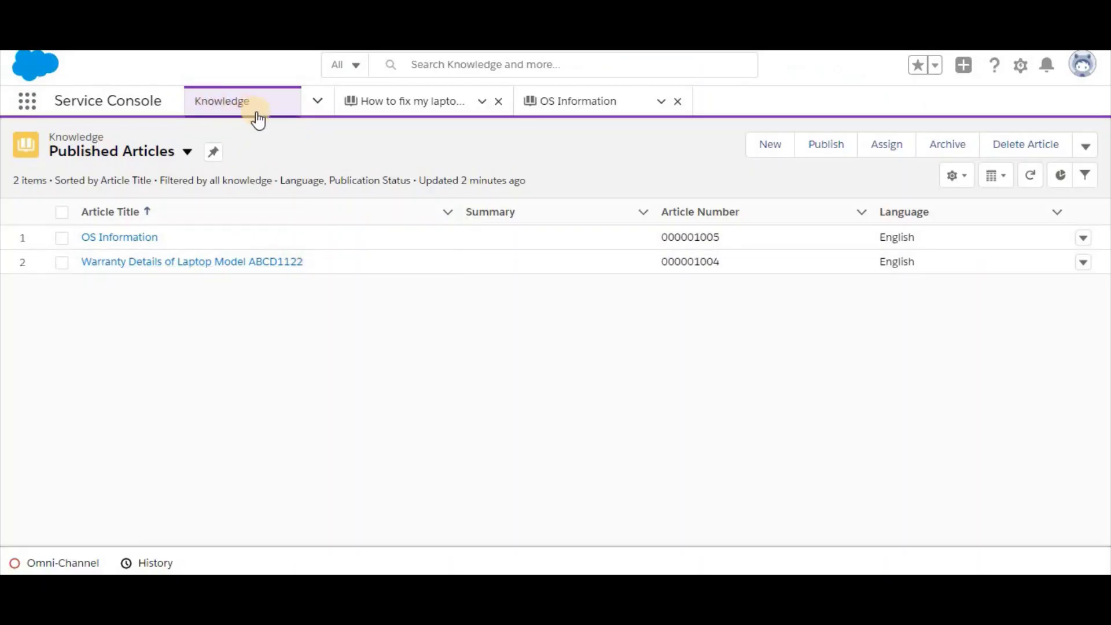
- In the administrator's Service Console, open the published article "Warranty Details of Laptop Model ABCD1122" and review the warranty period in its answer
left_click(180, 265)
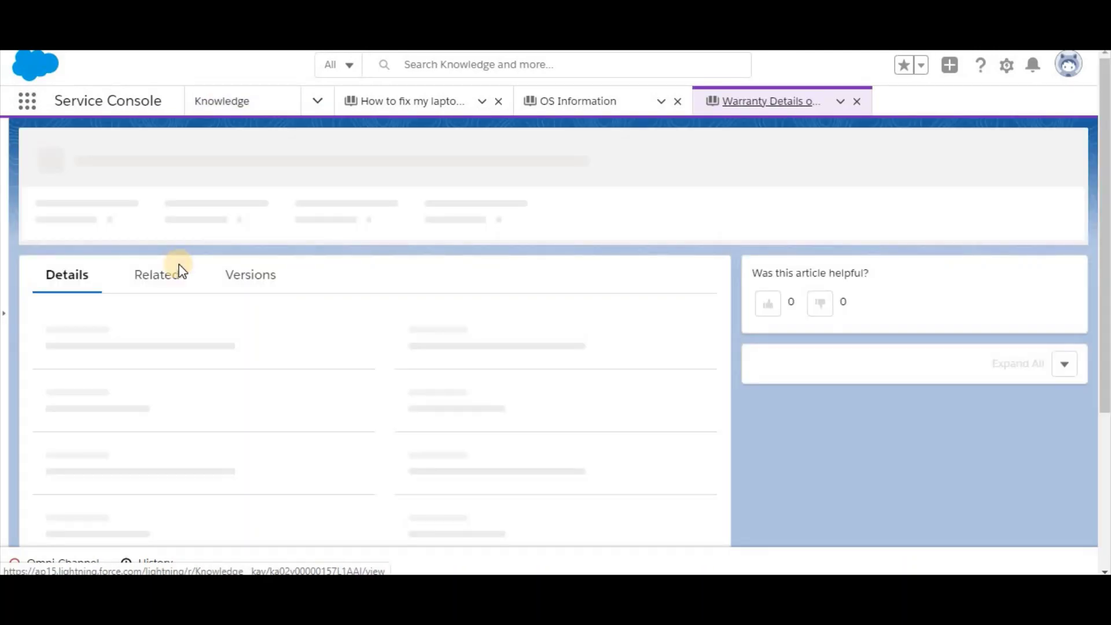
scroll(255, 409, "down", 2)
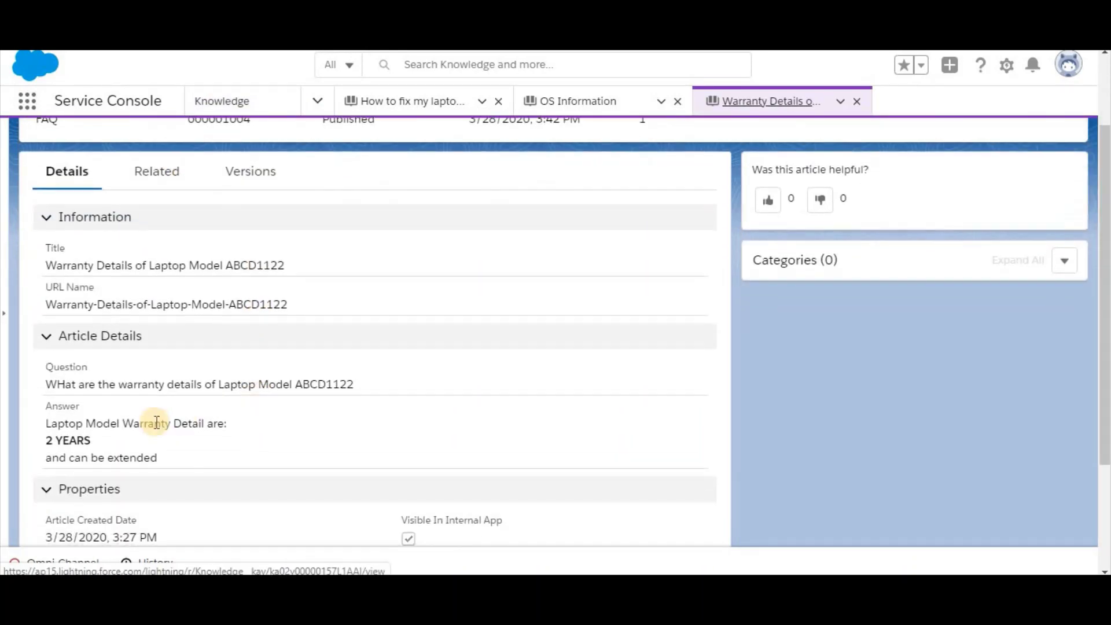
triple_click(82, 438)
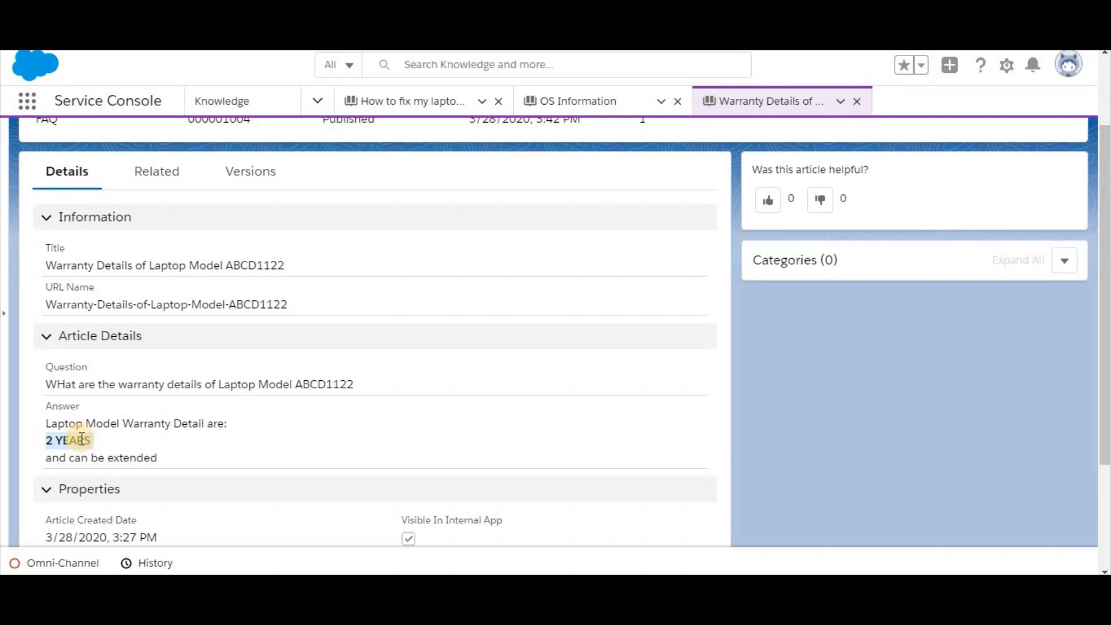
scroll(82, 438, "up", 2)
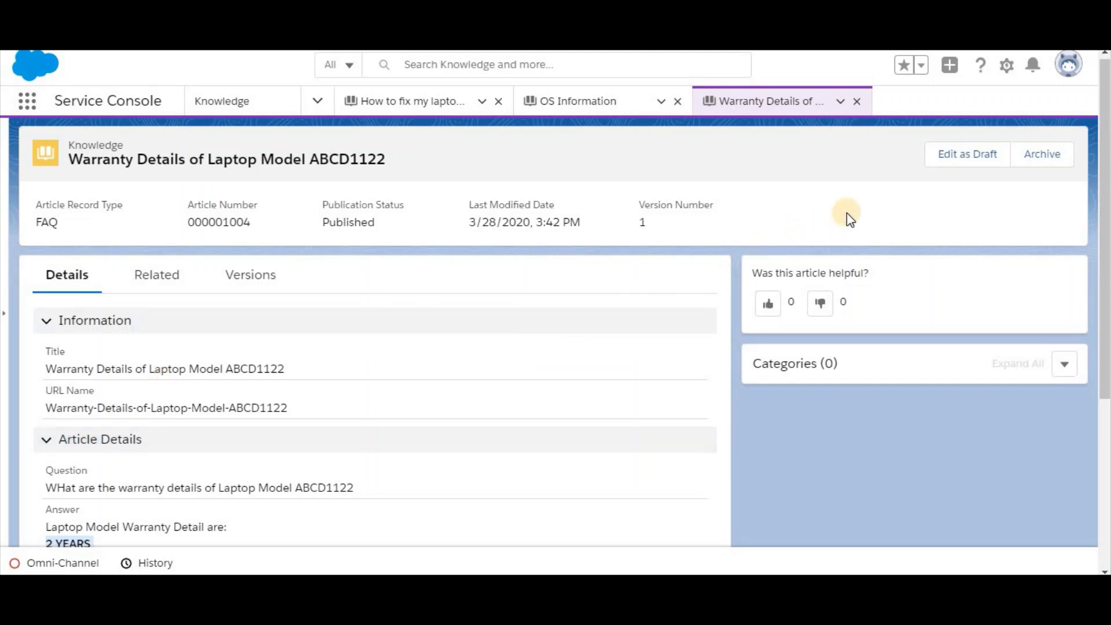
- Edit the warranty article as a draft, change the warranty period in its answer to 3 YEARS and save
left_click(958, 169)
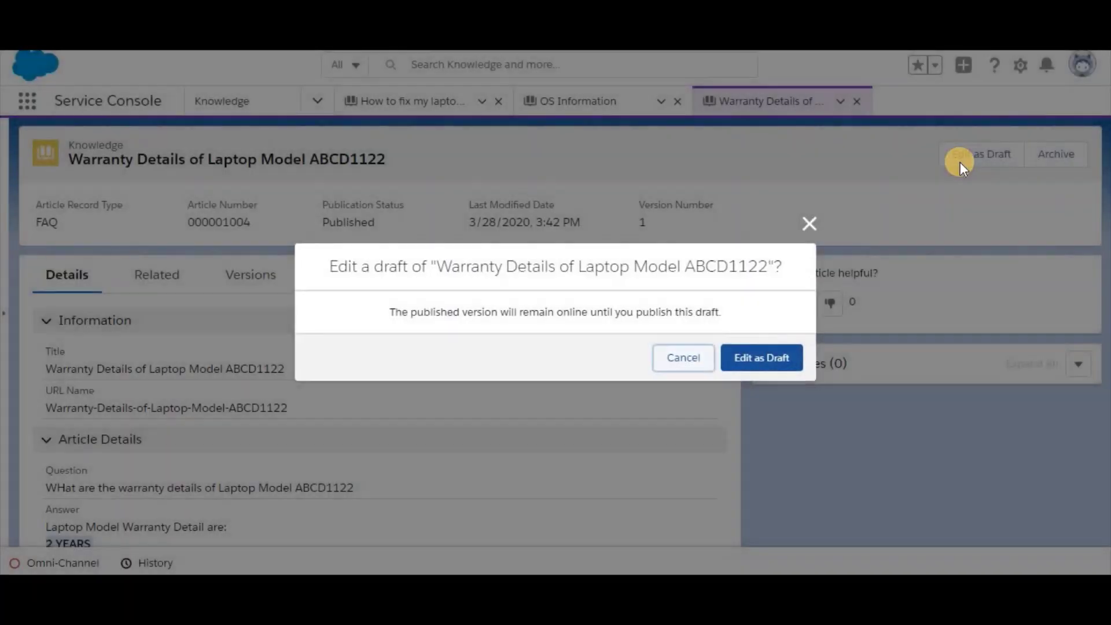
left_click(770, 361)
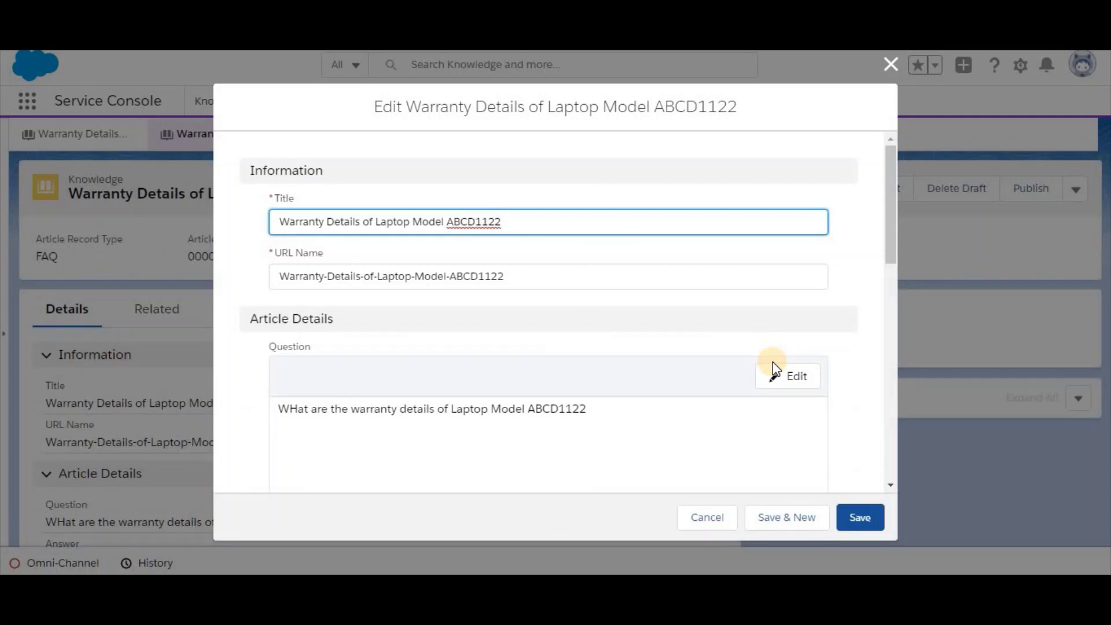
scroll(772, 362, "down", 4)
scroll(773, 362, "down", 3)
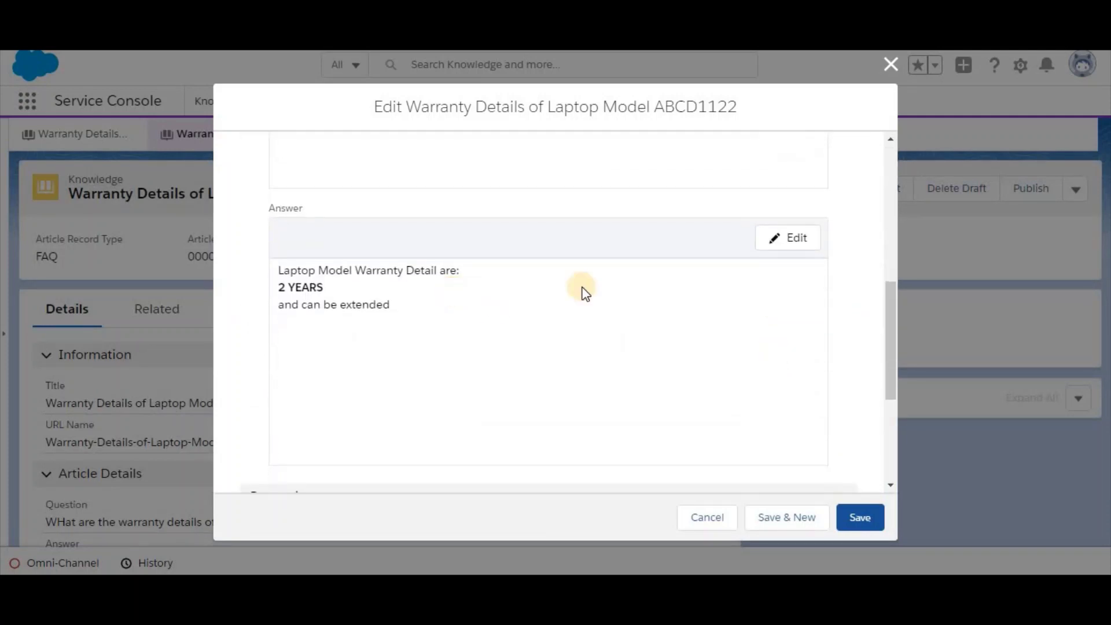
left_click(797, 238)
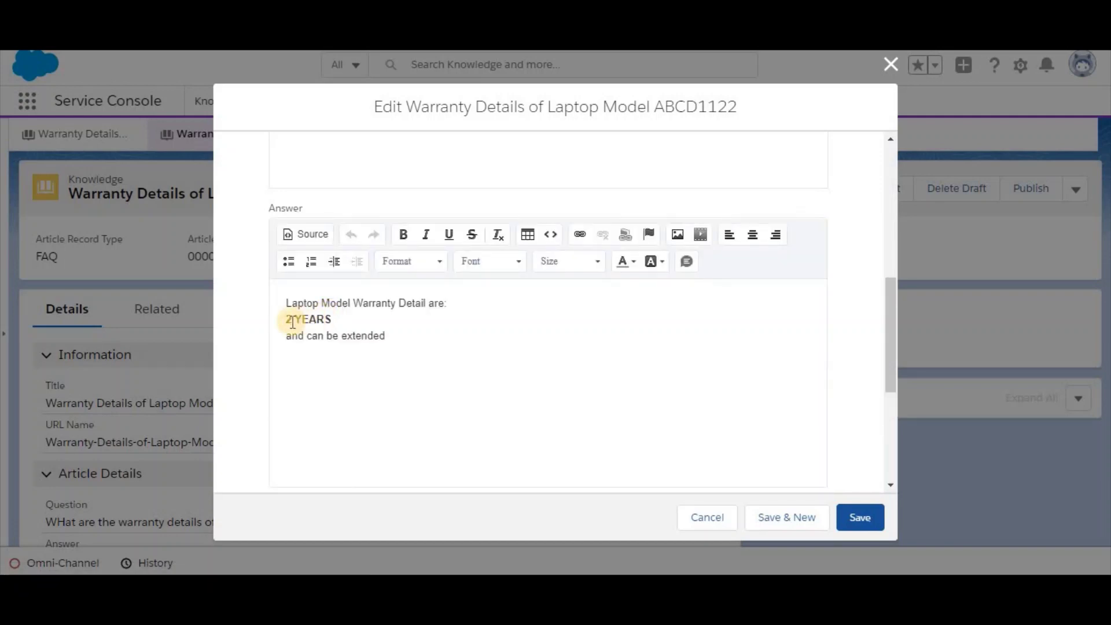
key("BackSpace")
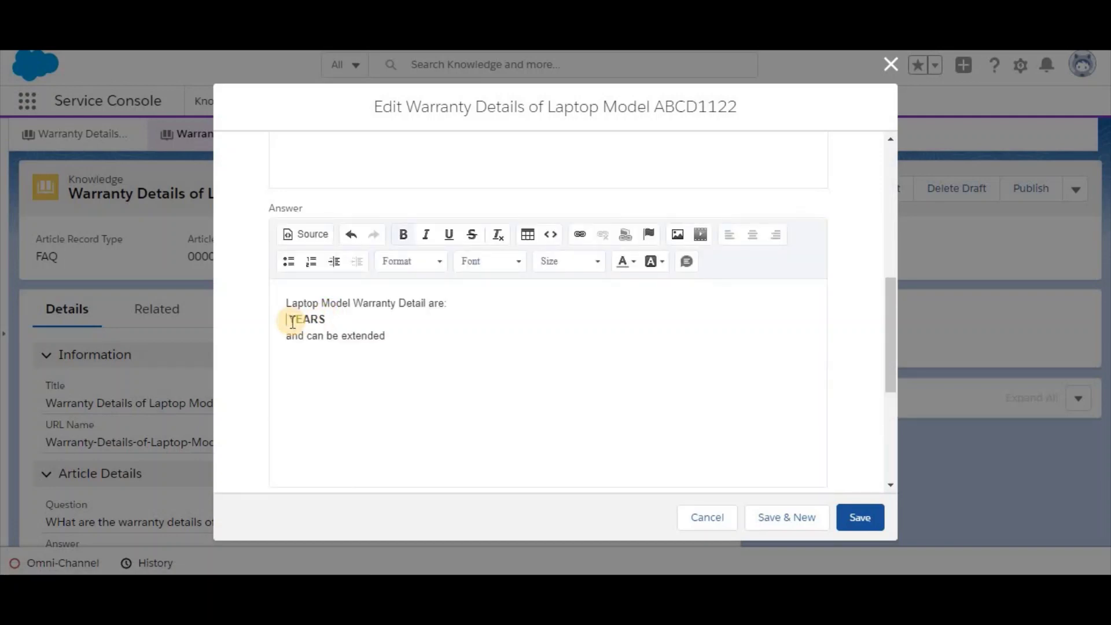
type("3")
left_click(861, 521)
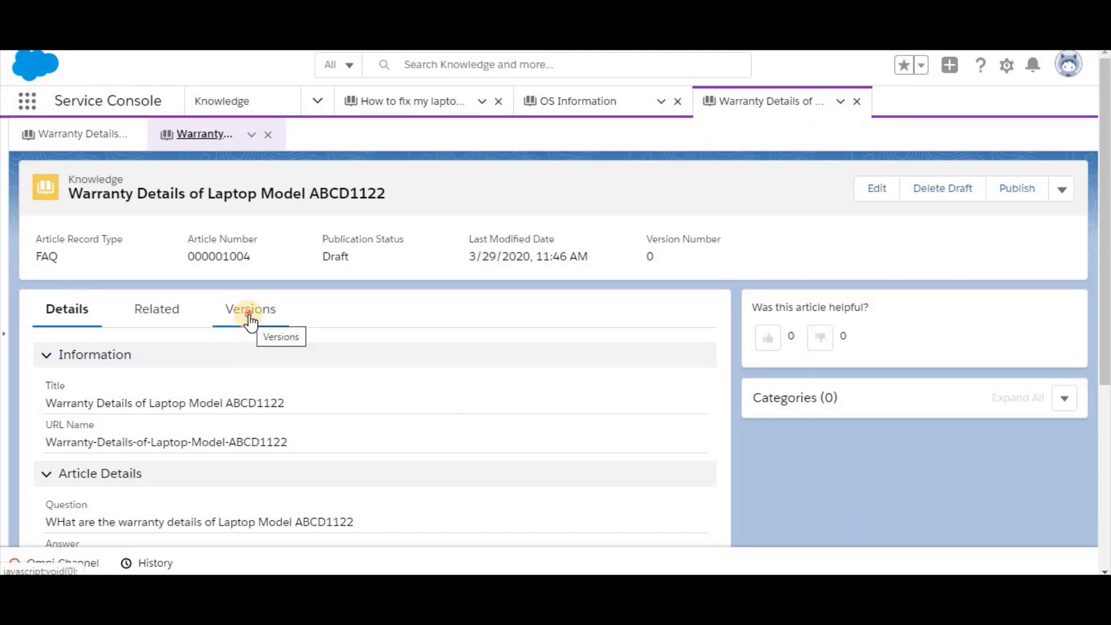
- Show the warranty article's versions and compare the draft entry with version 1
left_click(250, 320)
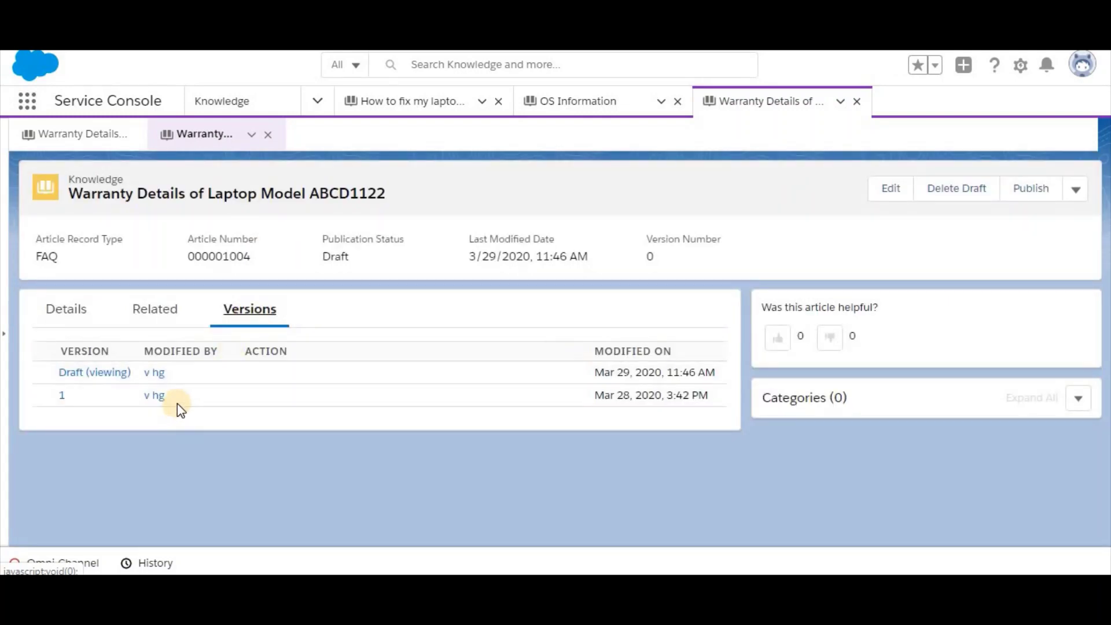
left_click_drag(177, 399, 68, 403)
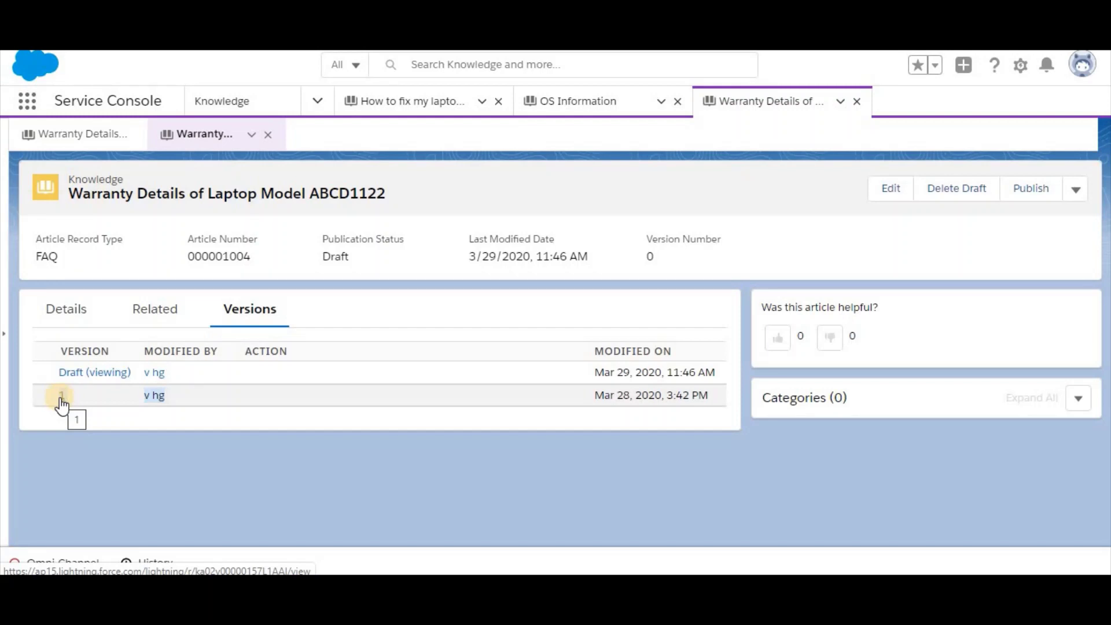
left_click(141, 372)
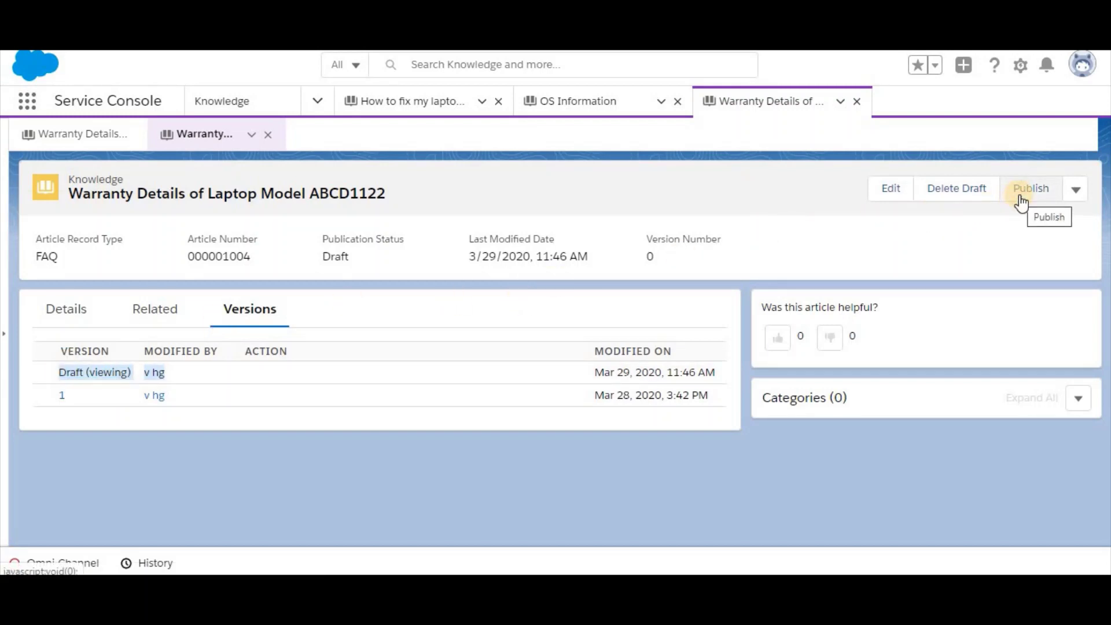
left_click(55, 396)
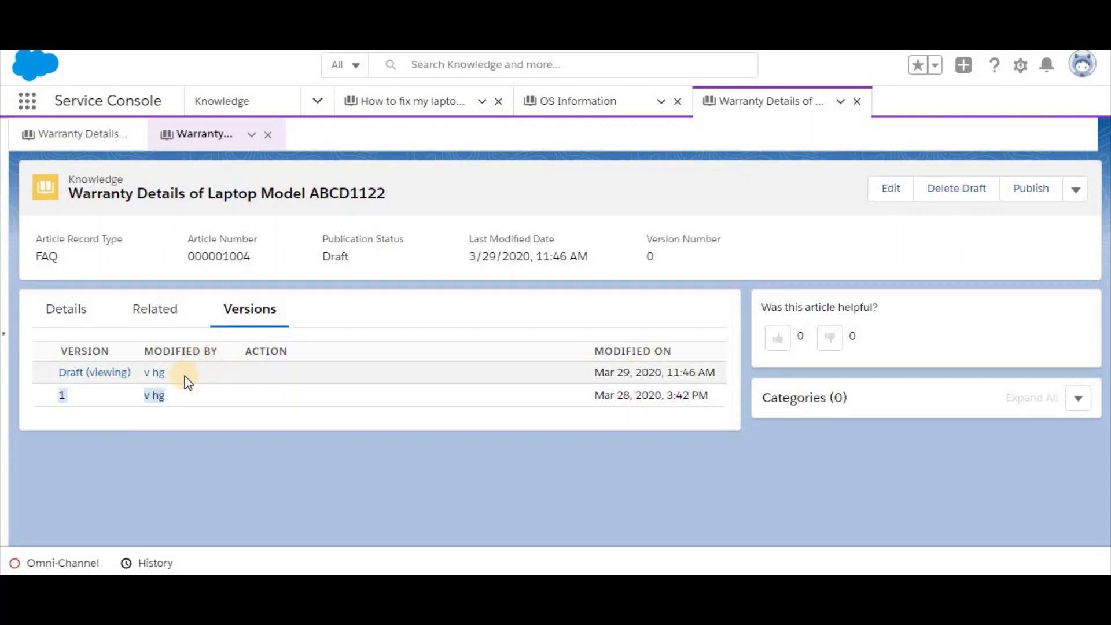
- Publish the draft of the warranty article immediately, flagged as a new version
left_click_drag(170, 373, 62, 376)
left_click(1020, 195)
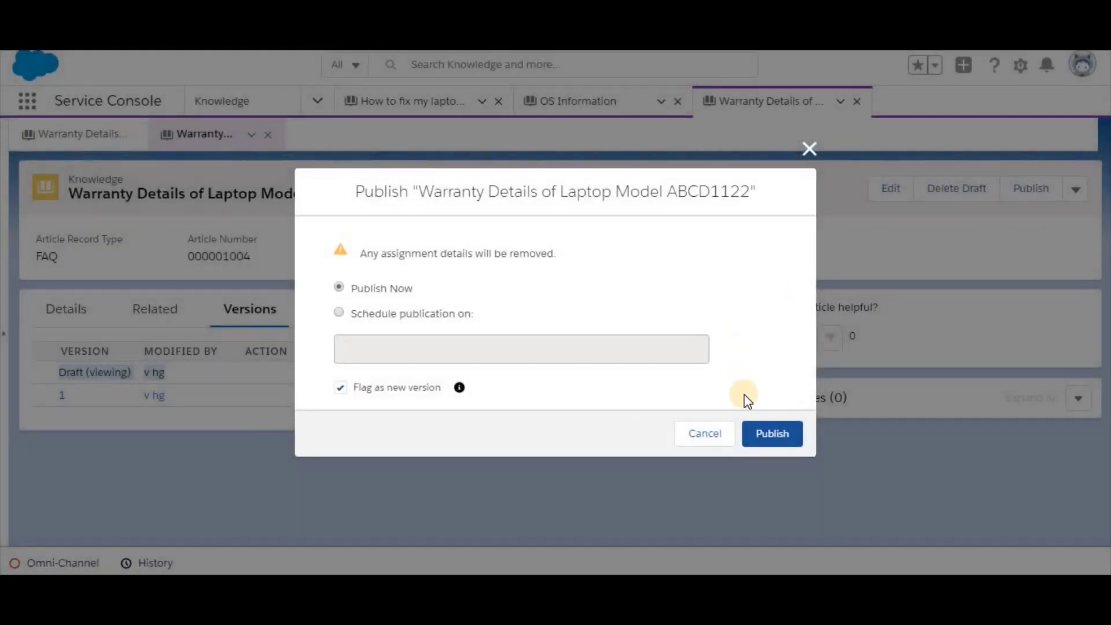
left_click(757, 437)
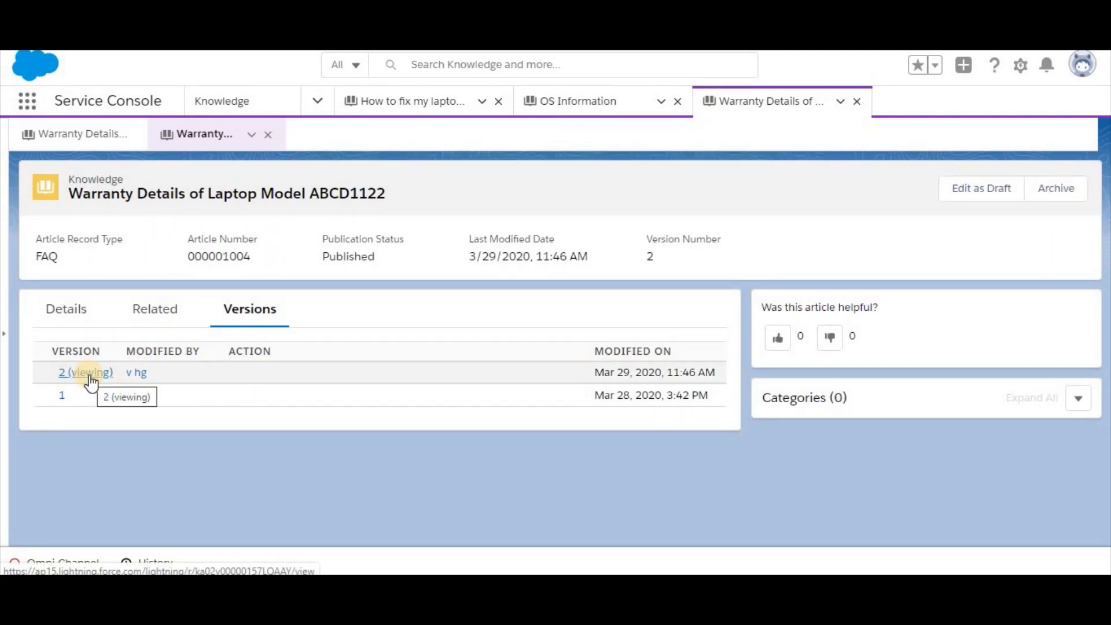
- Open "Warranty Details of Laptop Model ABCD1122" from the Published Articles list and review its warranty period and version number
left_click(215, 107)
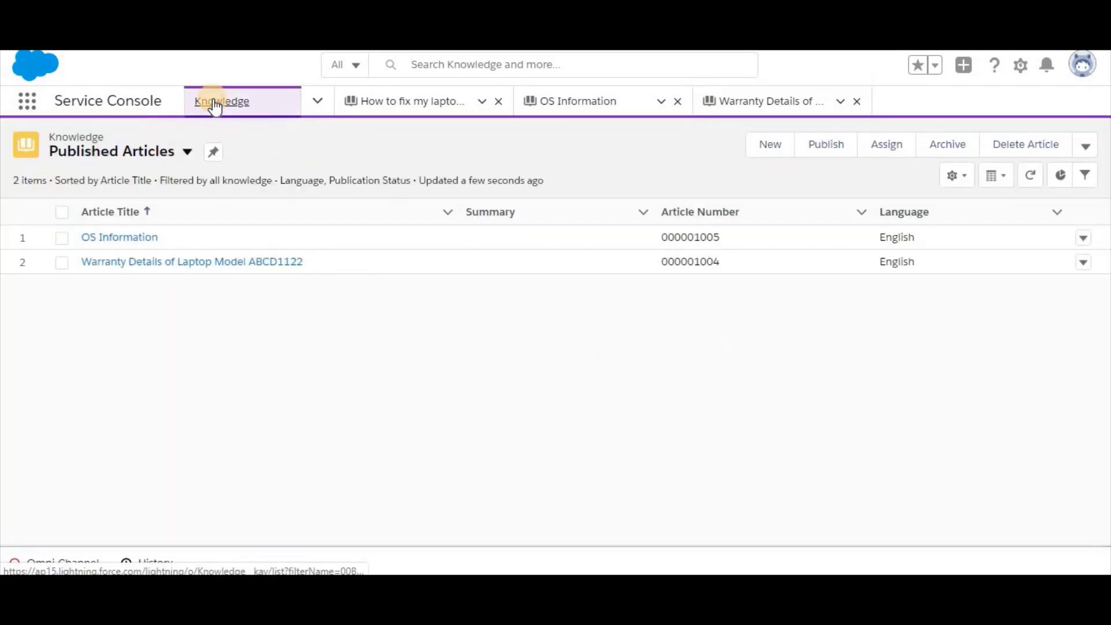
left_click(172, 268)
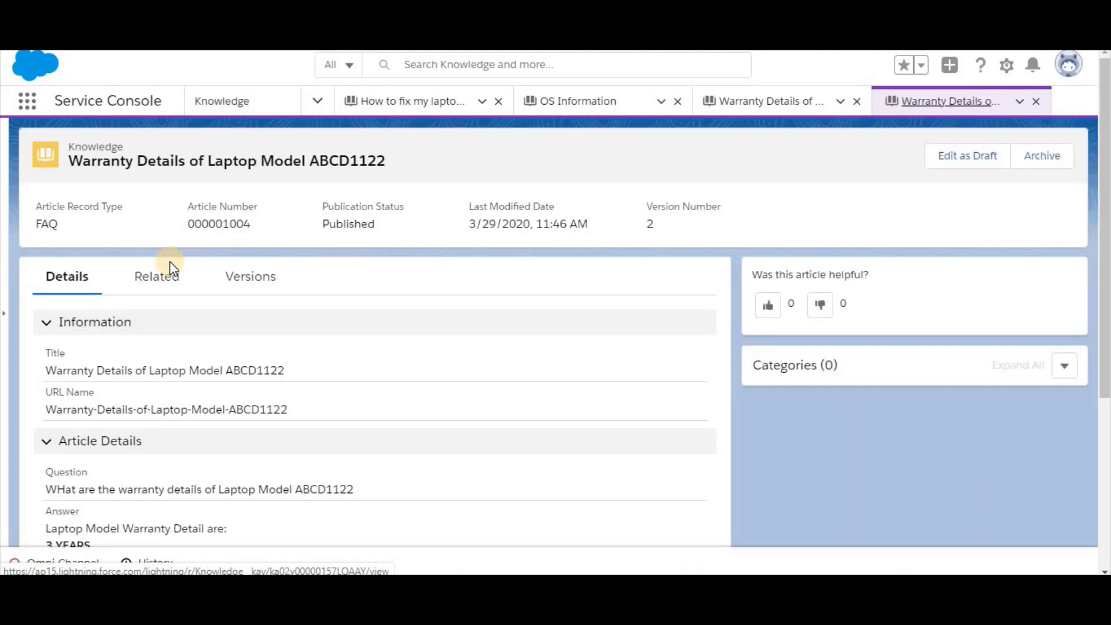
scroll(194, 448, "down", 1)
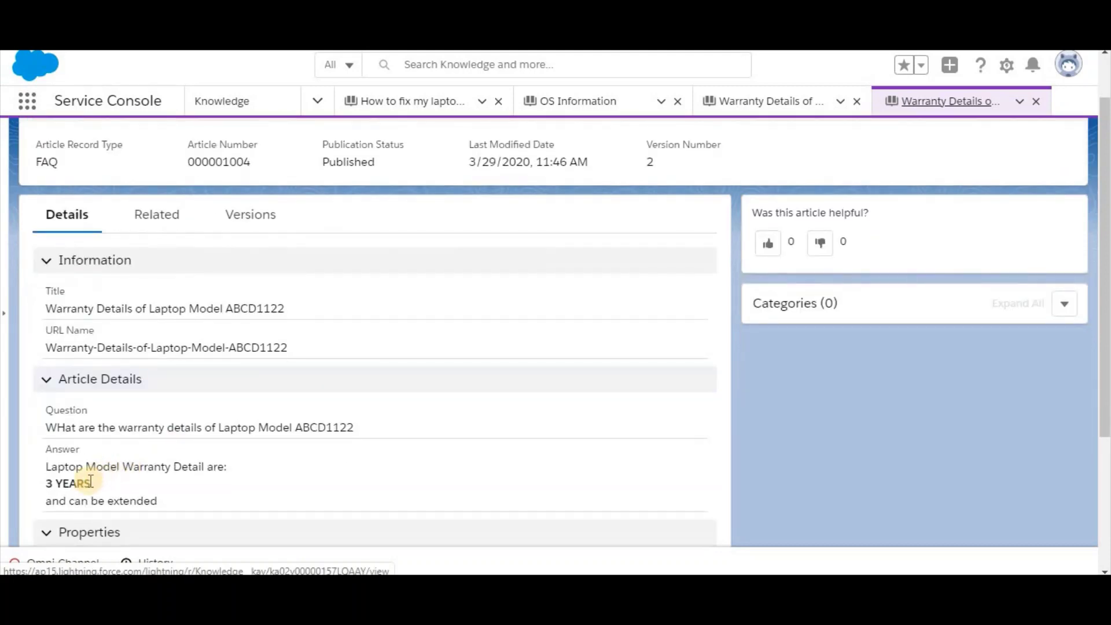
triple_click(78, 483)
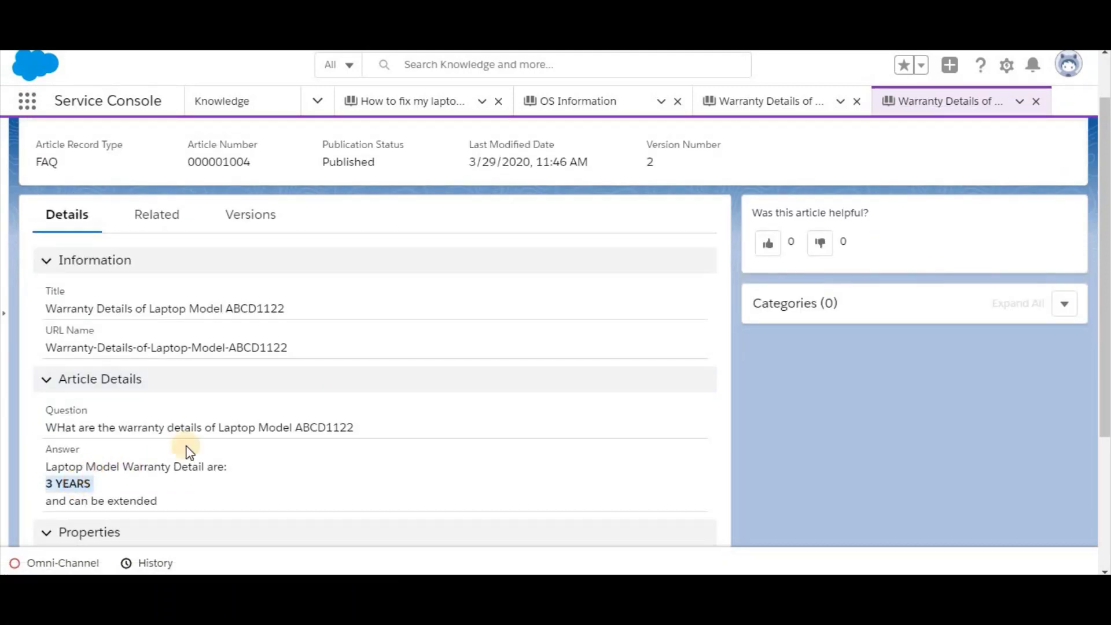
left_click(649, 157)
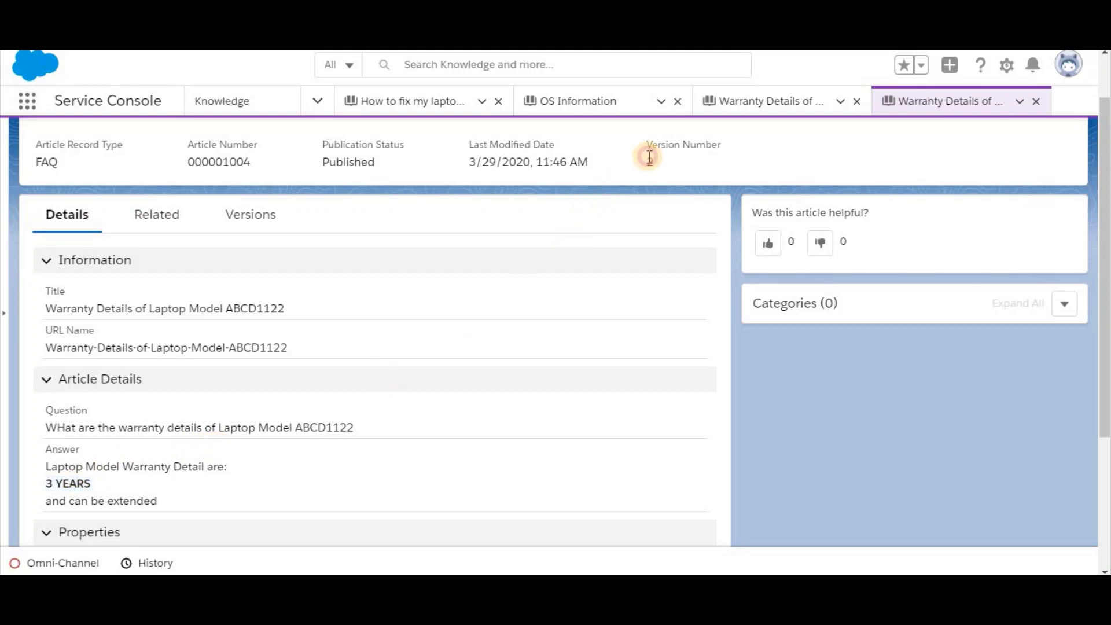
- Open version 1 from the warranty article's version history and review its warranty period and publication status
left_click(265, 213)
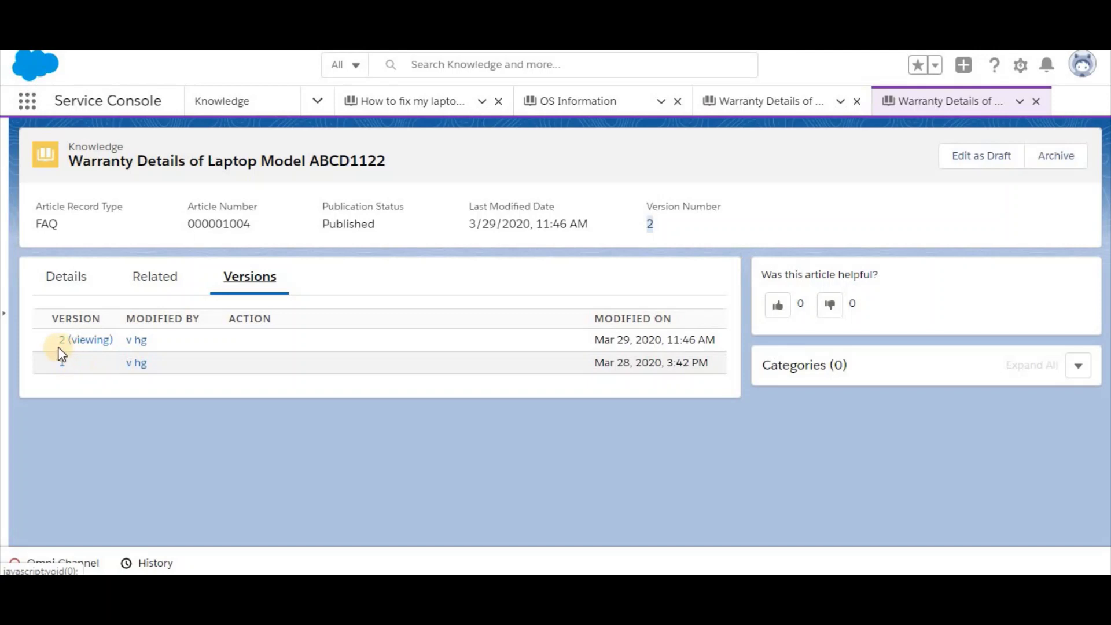
left_click(62, 363)
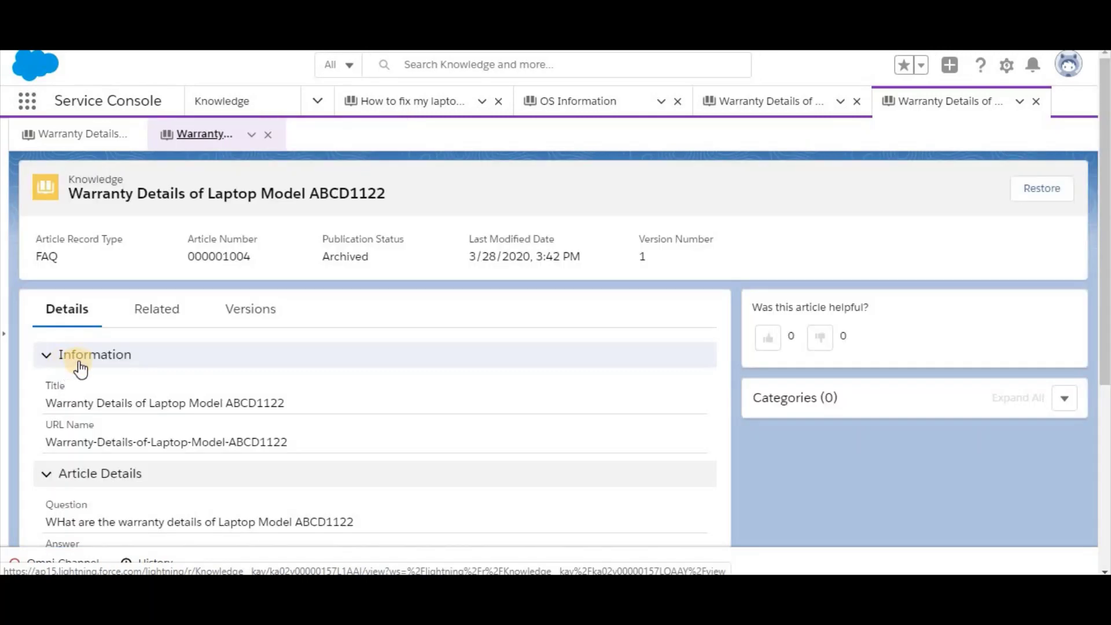
scroll(208, 463, "down", 2)
scroll(208, 462, "down", 1)
triple_click(75, 392)
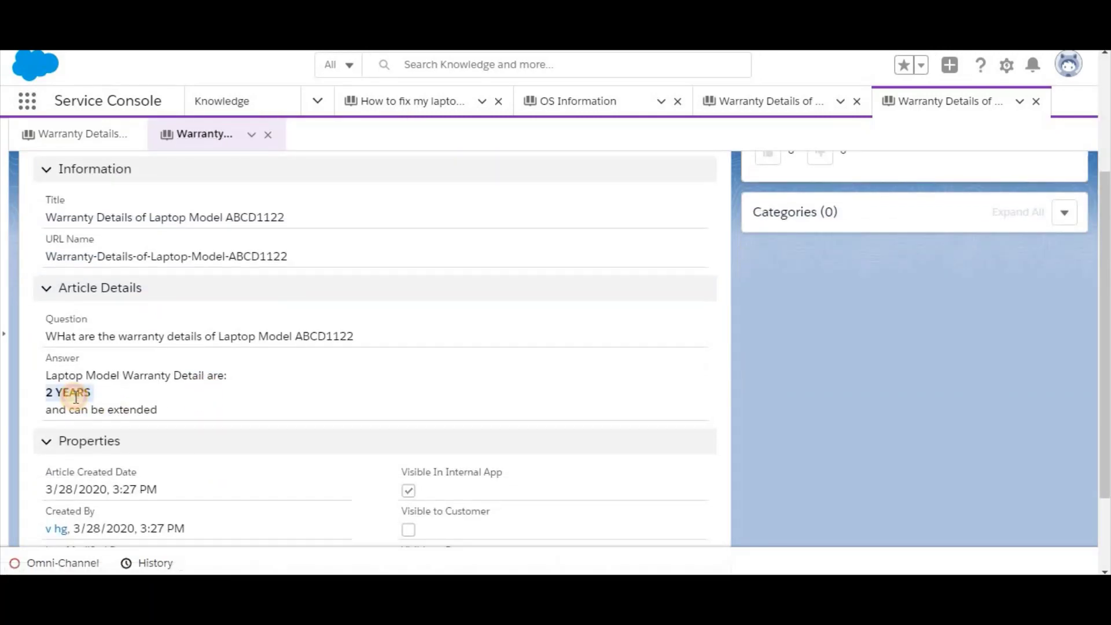
scroll(255, 372, "up", 2)
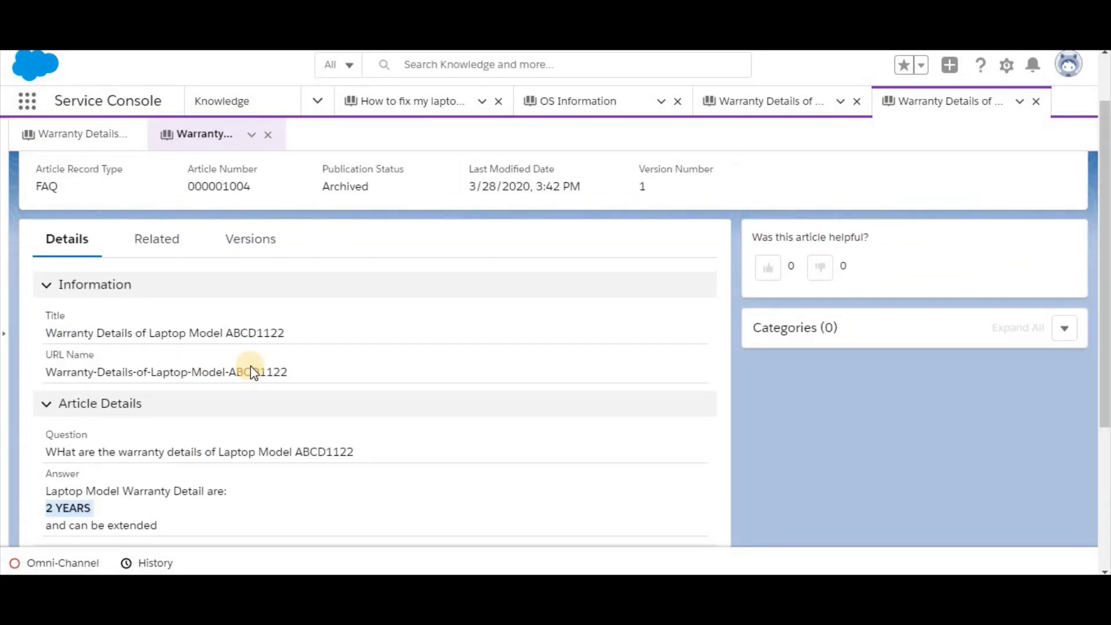
scroll(253, 372, "up", 1)
double_click(341, 257)
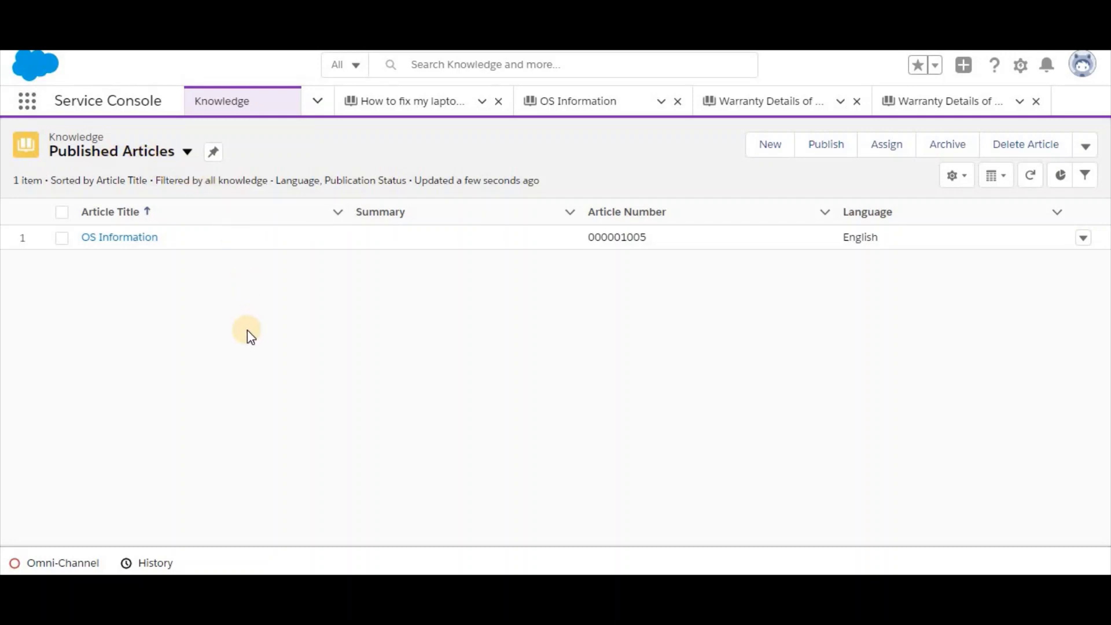
- Archive the "OS Information" article from the Published Articles list
left_click(62, 242)
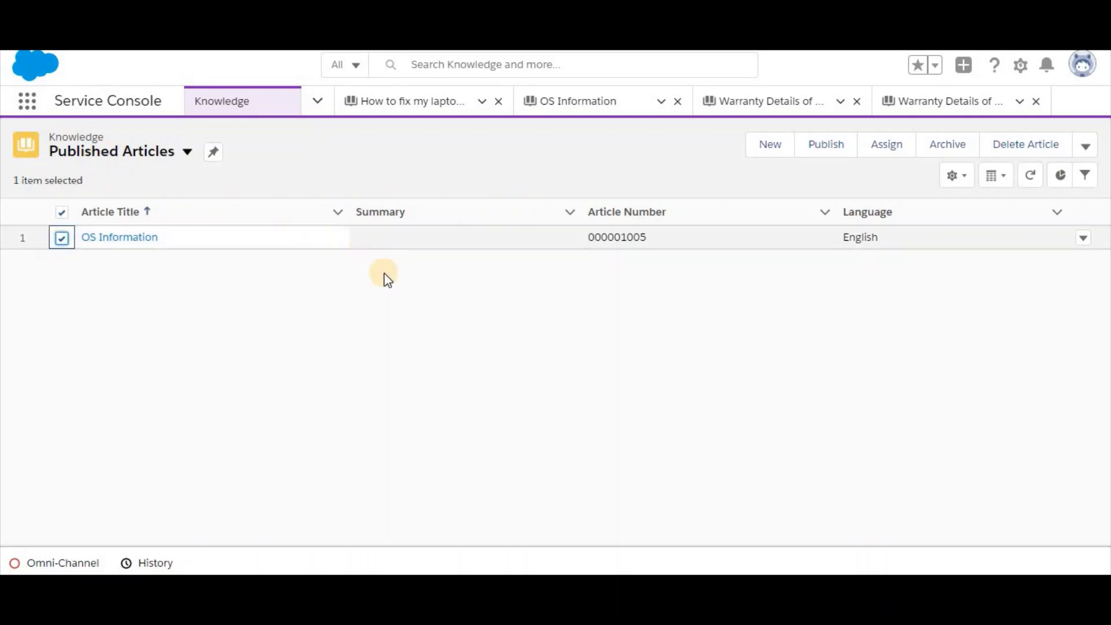
left_click(930, 151)
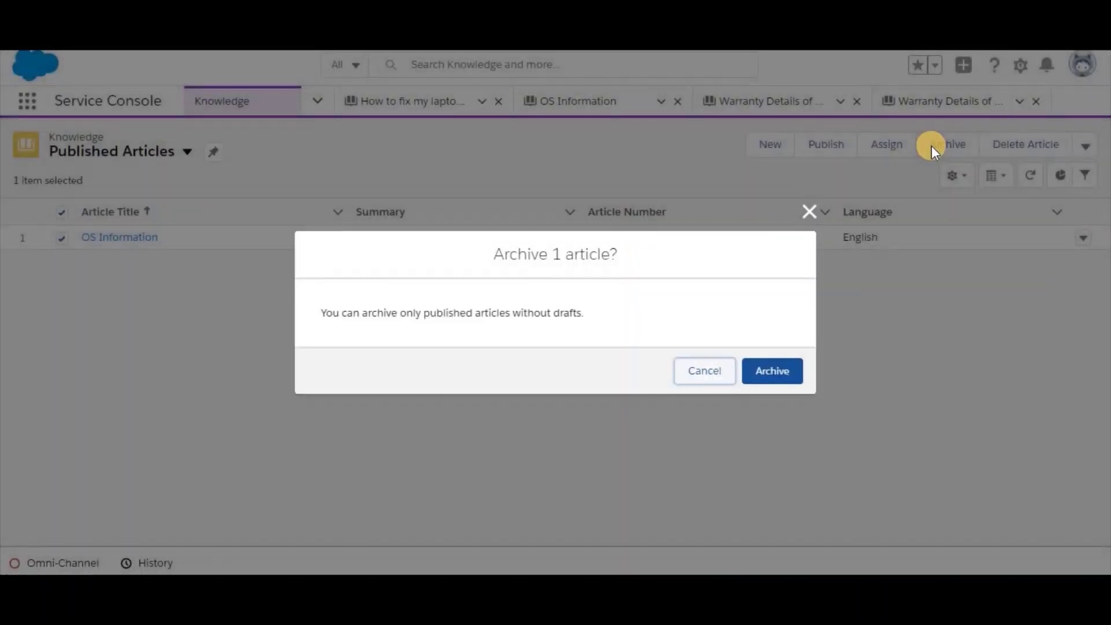
left_click(775, 370)
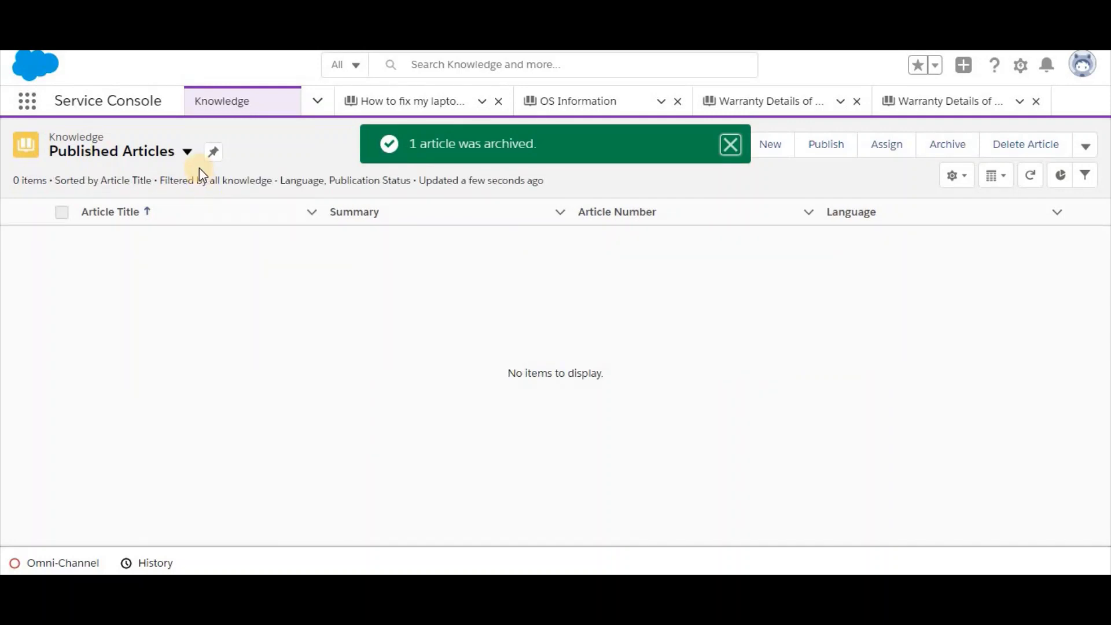
- Switch to the Archived Articles list and permanently delete the "OS Information" article
left_click(187, 153)
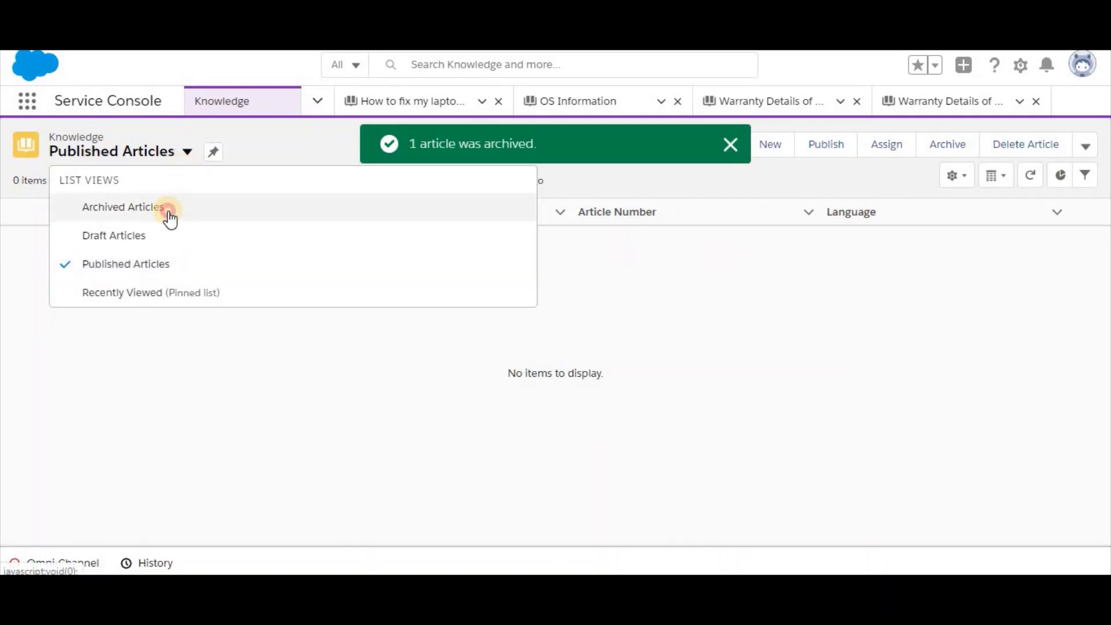
left_click(168, 209)
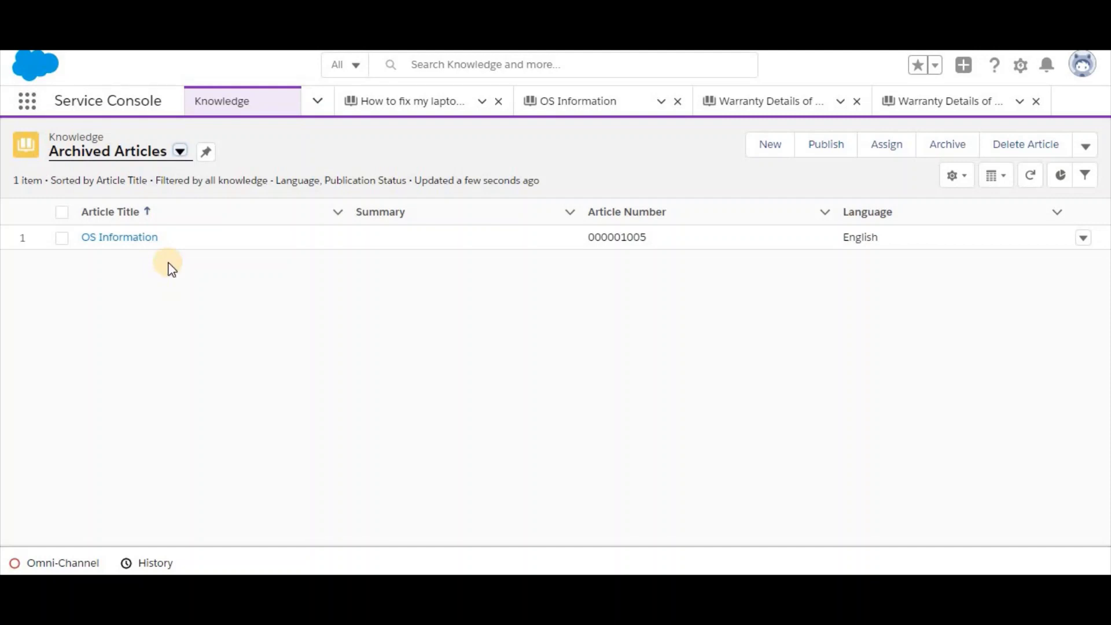
left_click(61, 239)
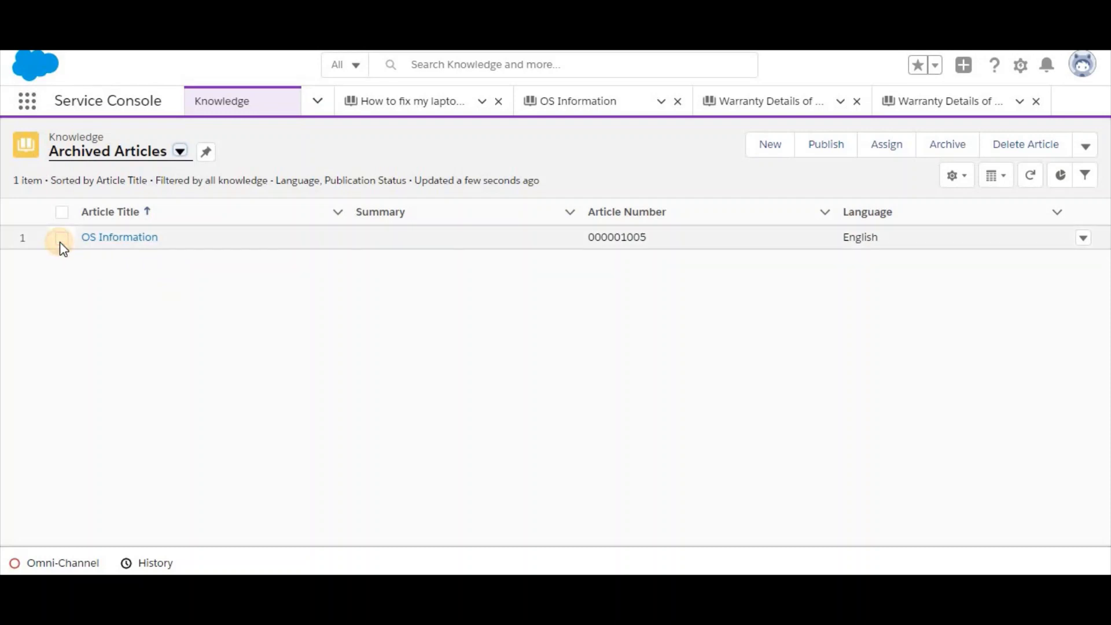
left_click(1022, 152)
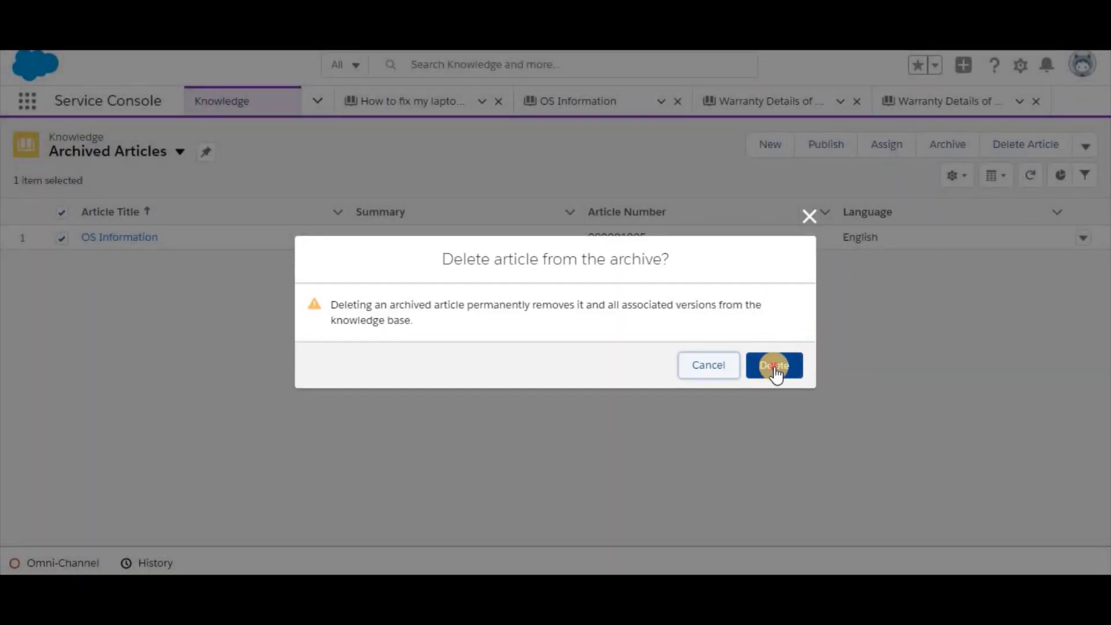
left_click(775, 370)
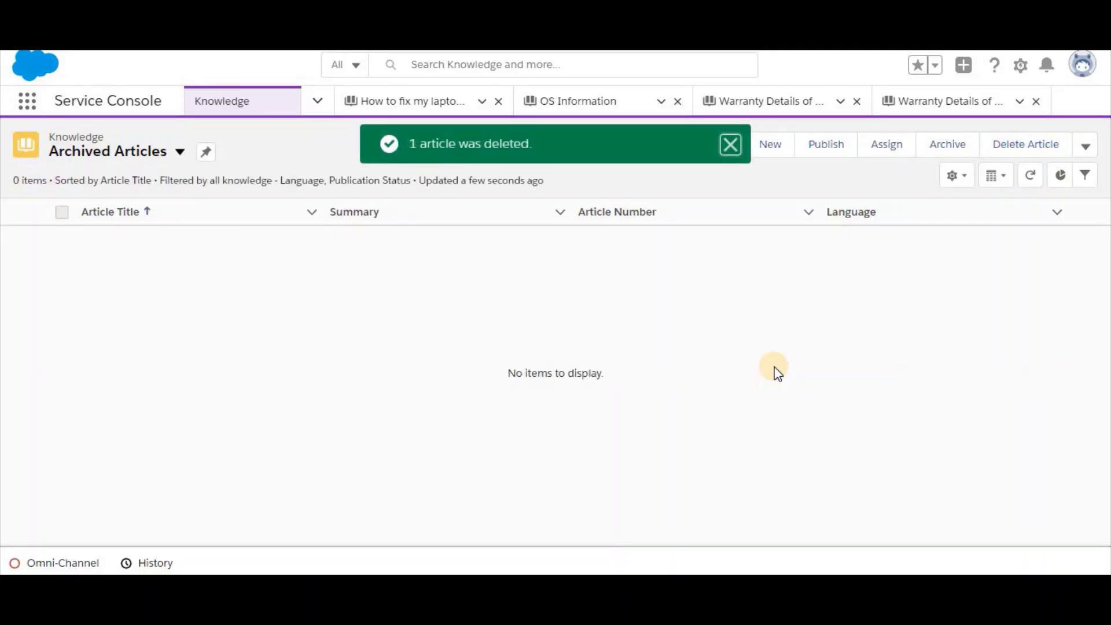